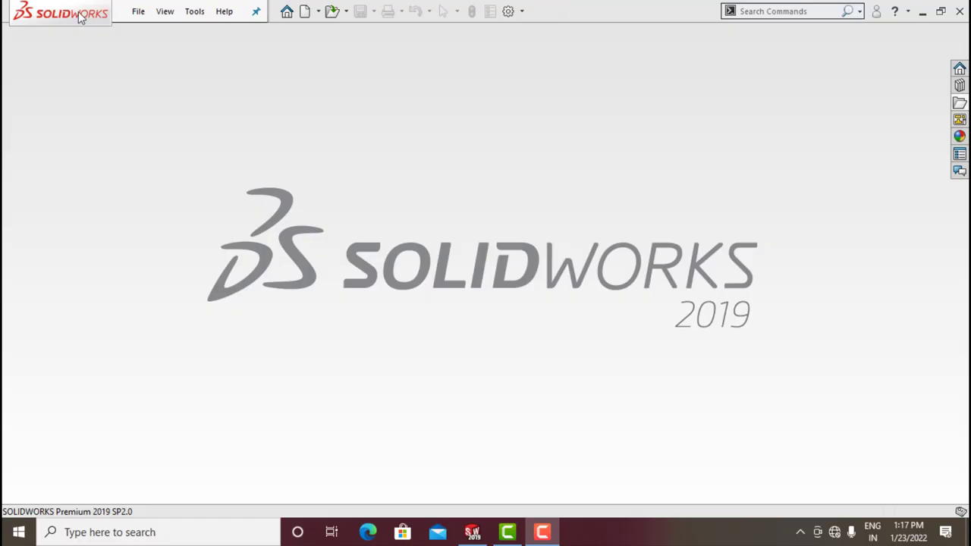
Create a new part document and start a sketch on its Front Plane.
click(138, 12)
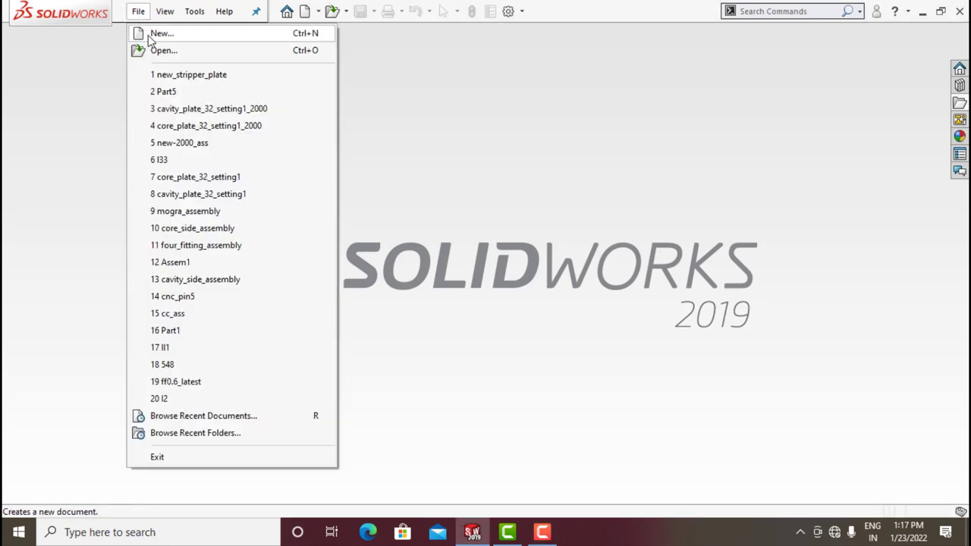
click(180, 38)
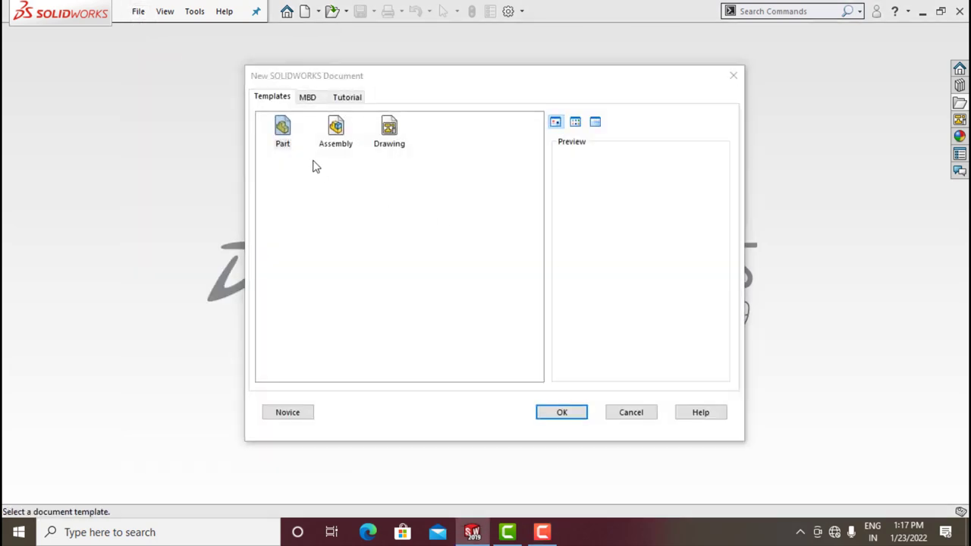
click(562, 413)
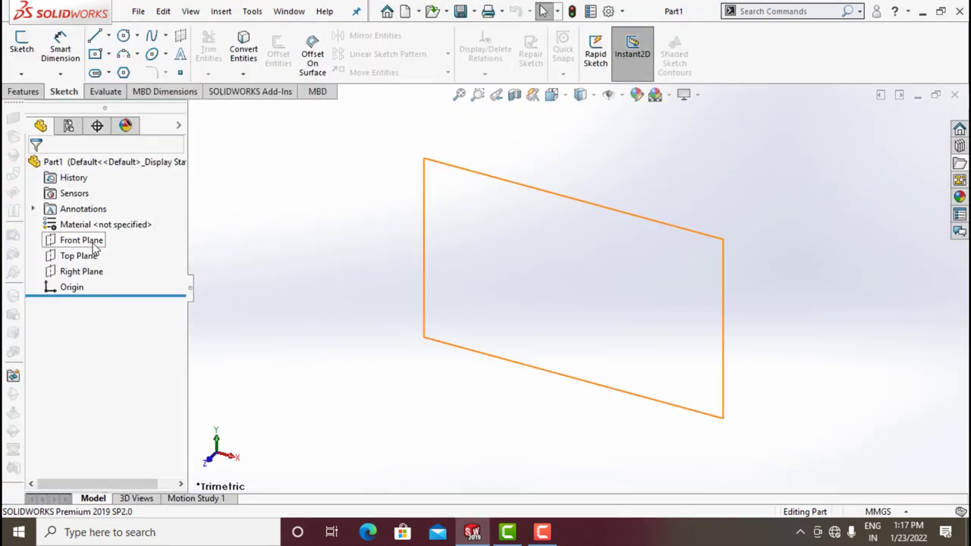
click(95, 248)
click(102, 220)
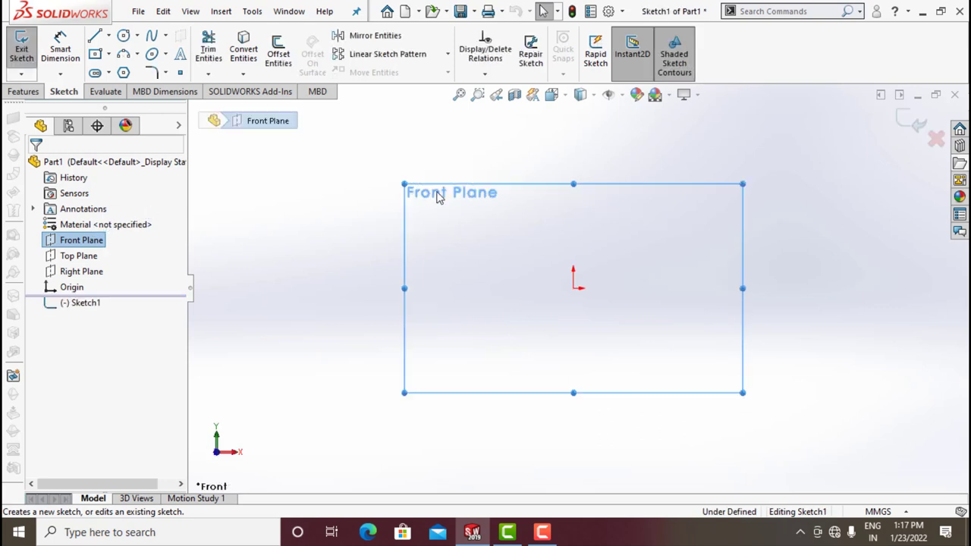
Draw a connected line chain from the origin: up, across the top, a small step down, a drop, then a 45° slant.
click(96, 38)
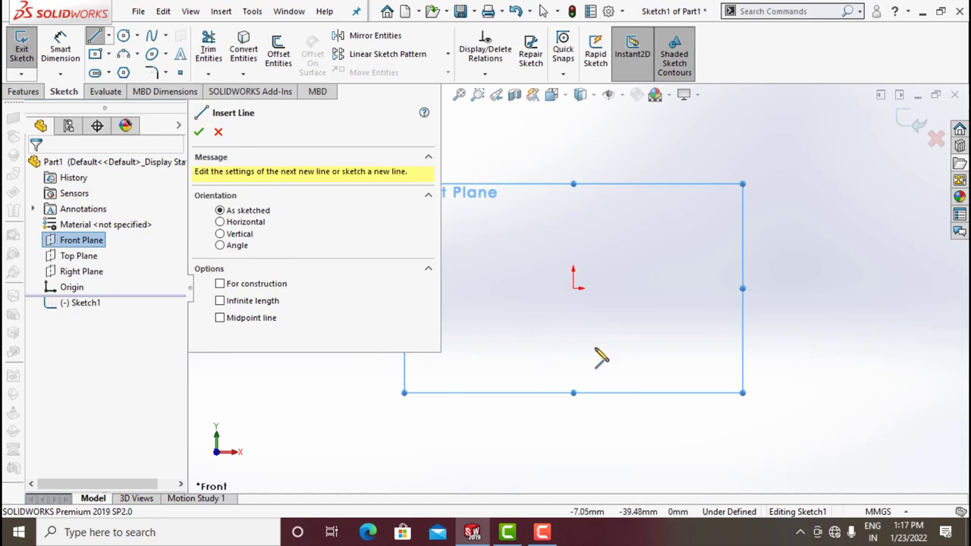
click(574, 287)
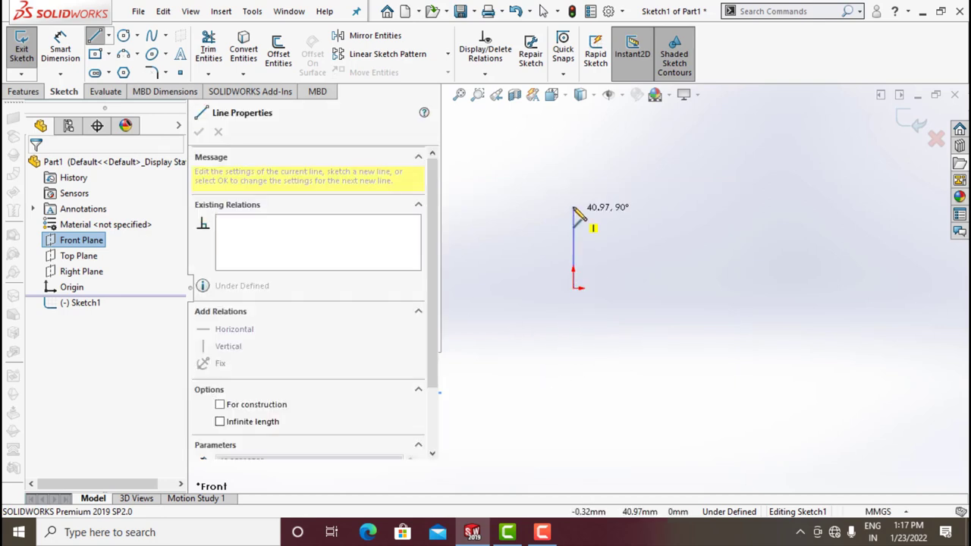
click(573, 186)
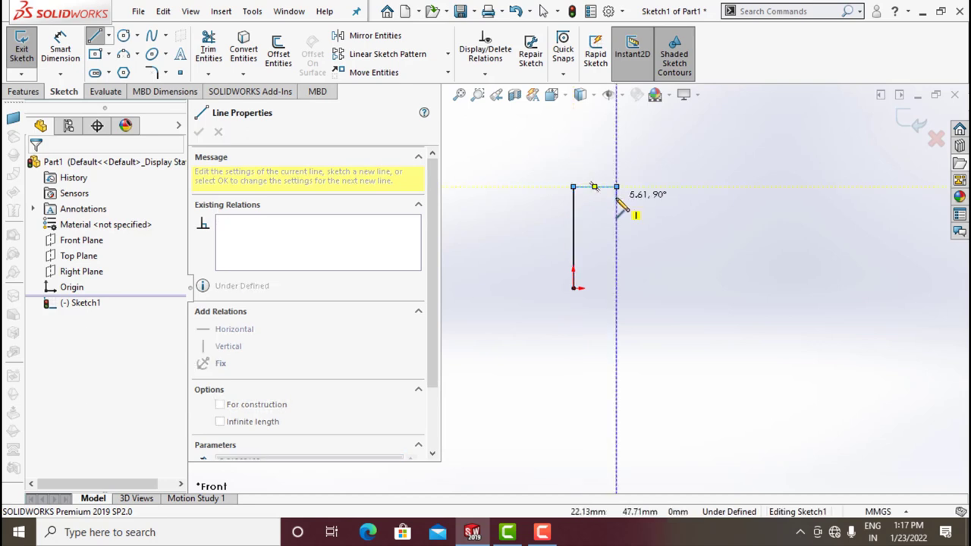
click(616, 187)
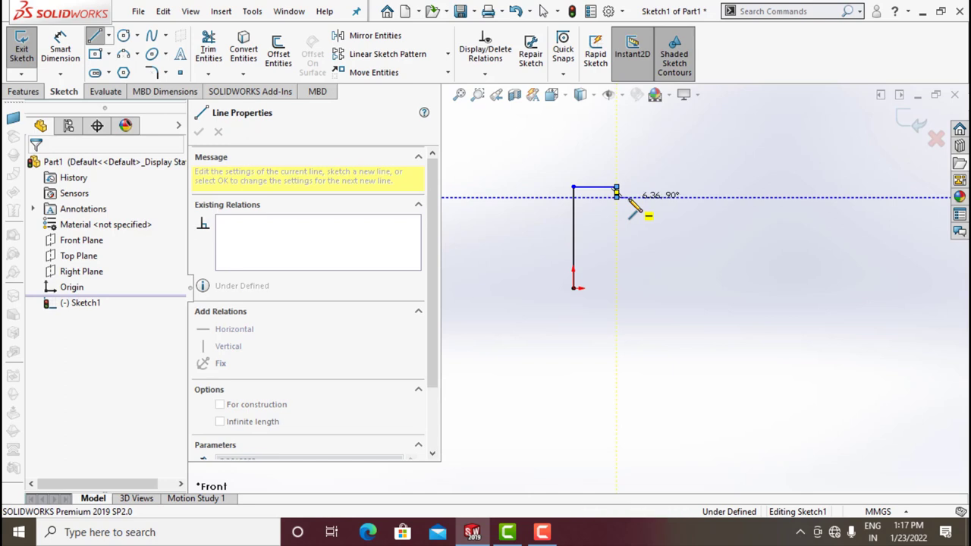
click(628, 198)
click(628, 238)
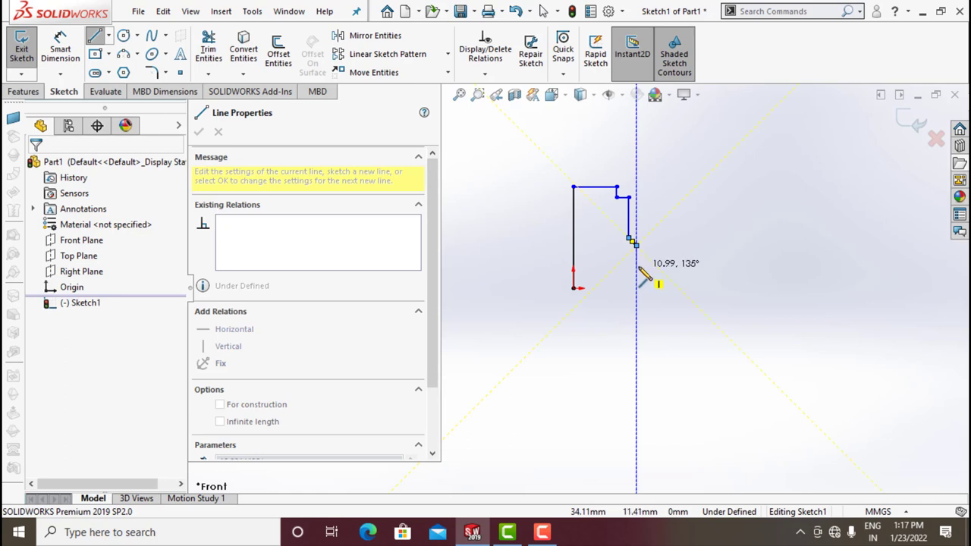
click(636, 267)
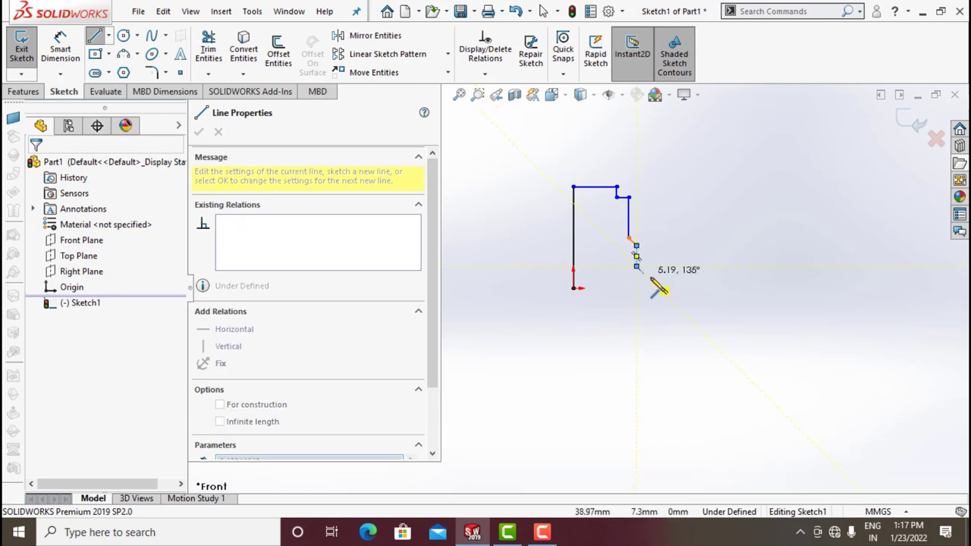
key(a)
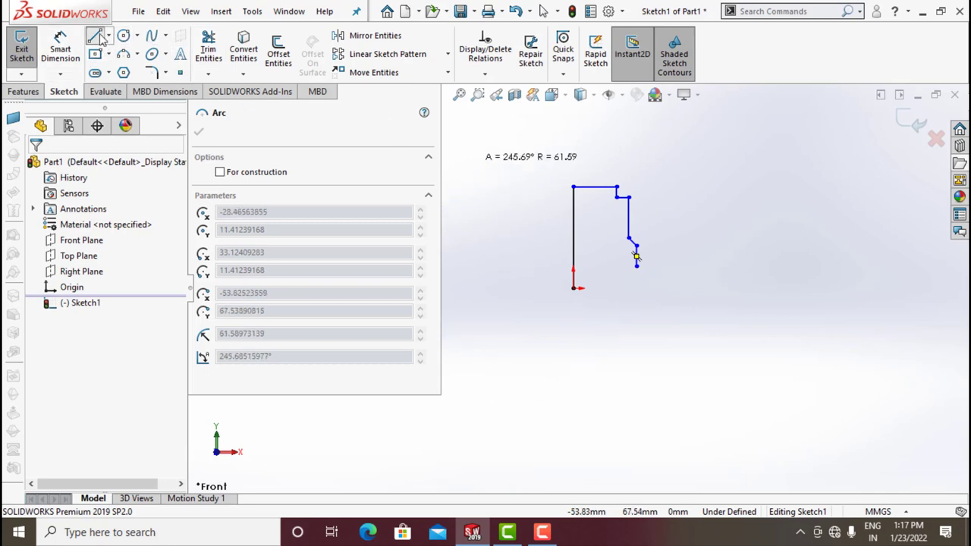
click(97, 36)
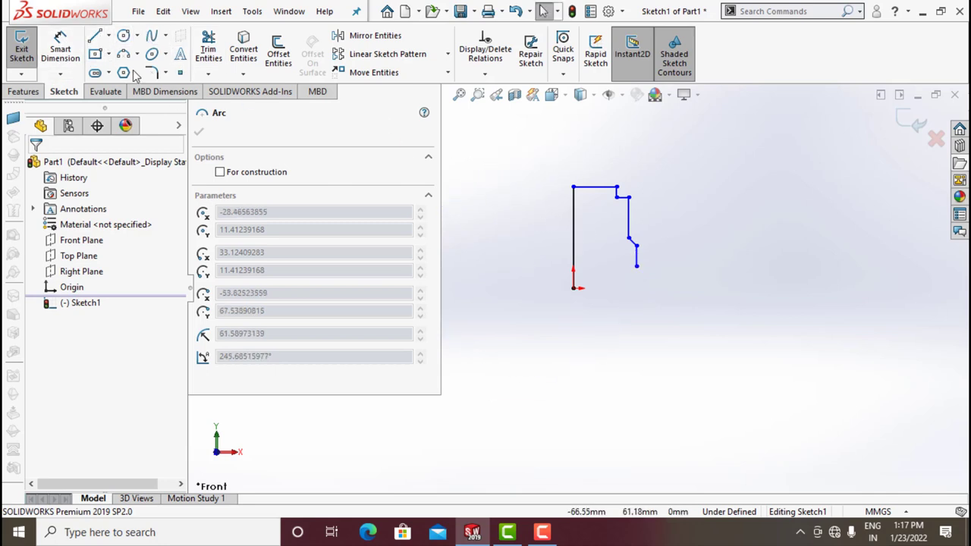
click(60, 49)
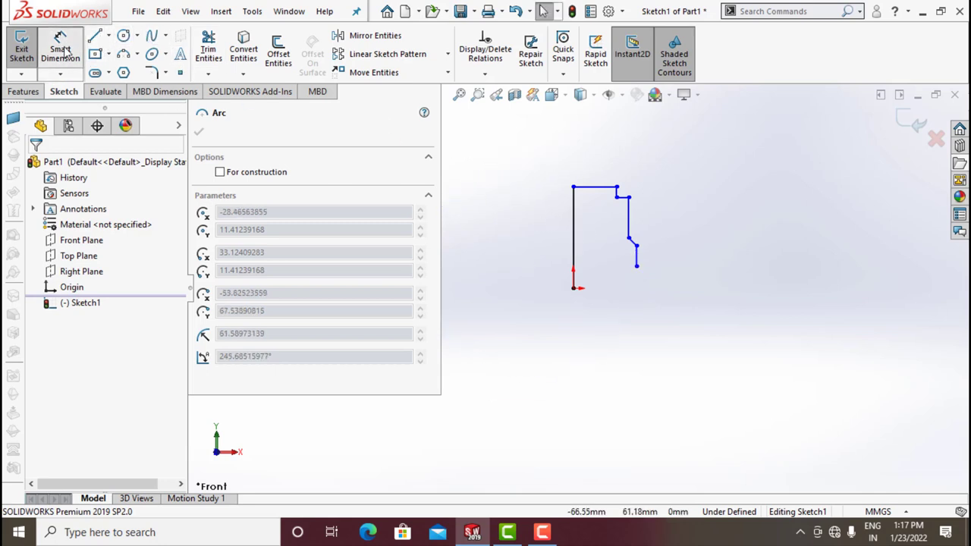
Dimension the profile's 61.5 mm height, 9 mm top length and 1 mm step height.
click(575, 232)
click(518, 232)
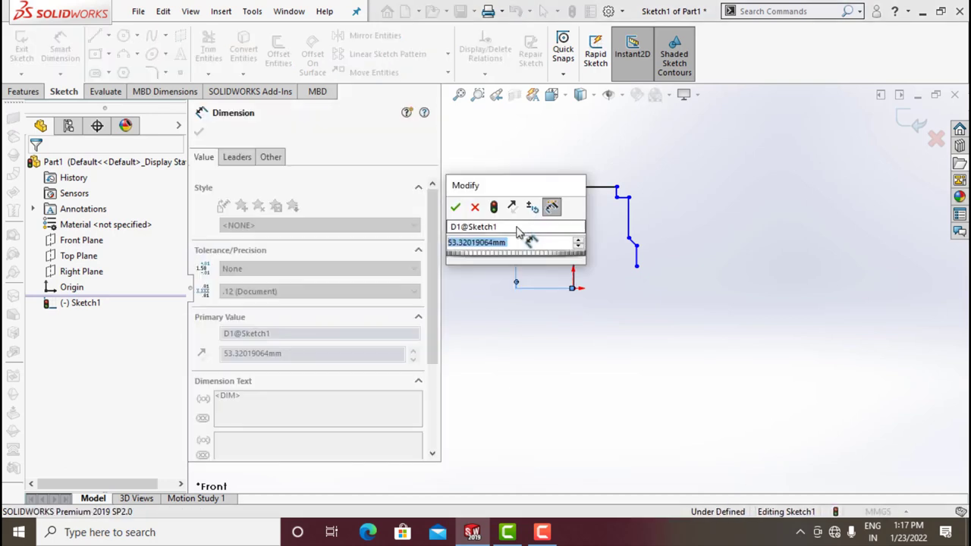
text(61.5)
key(Return)
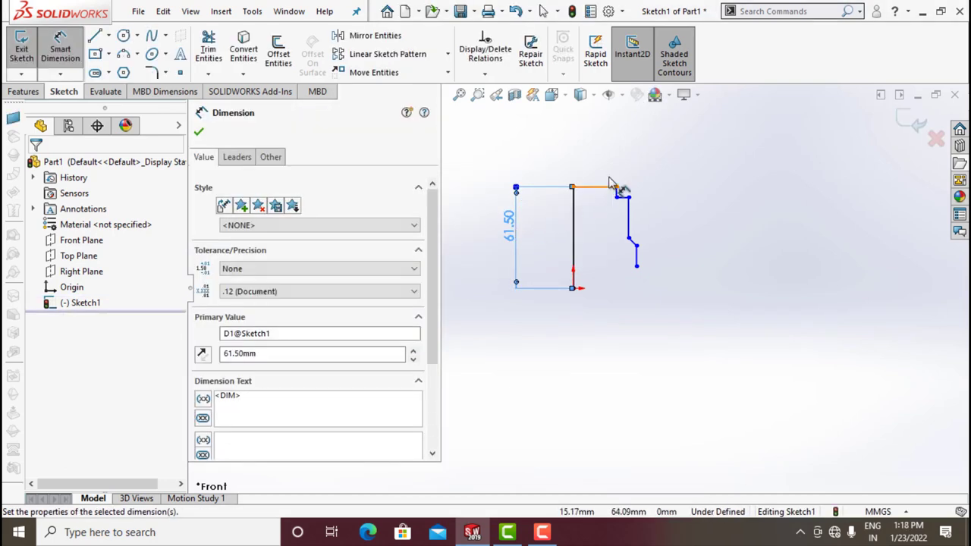
click(604, 188)
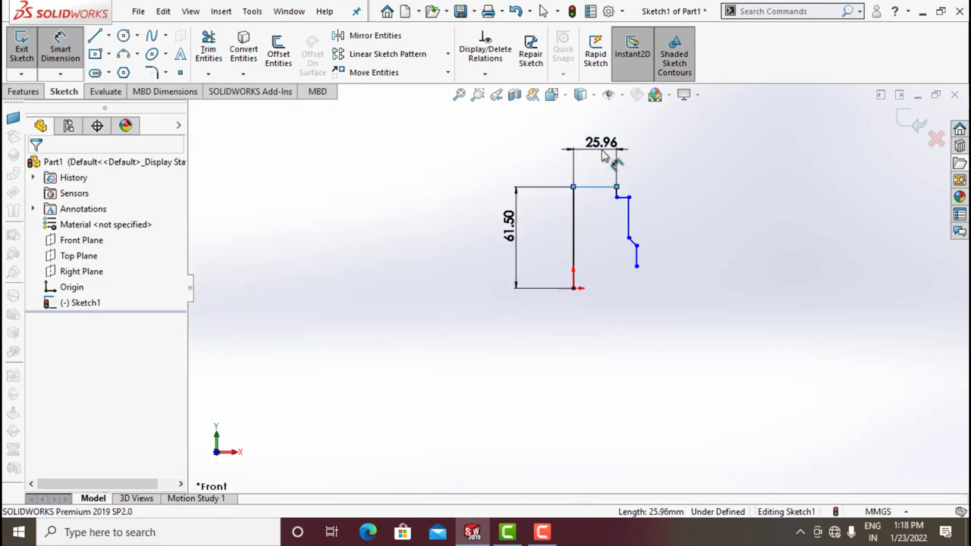
click(603, 156)
text(9)
key(Return)
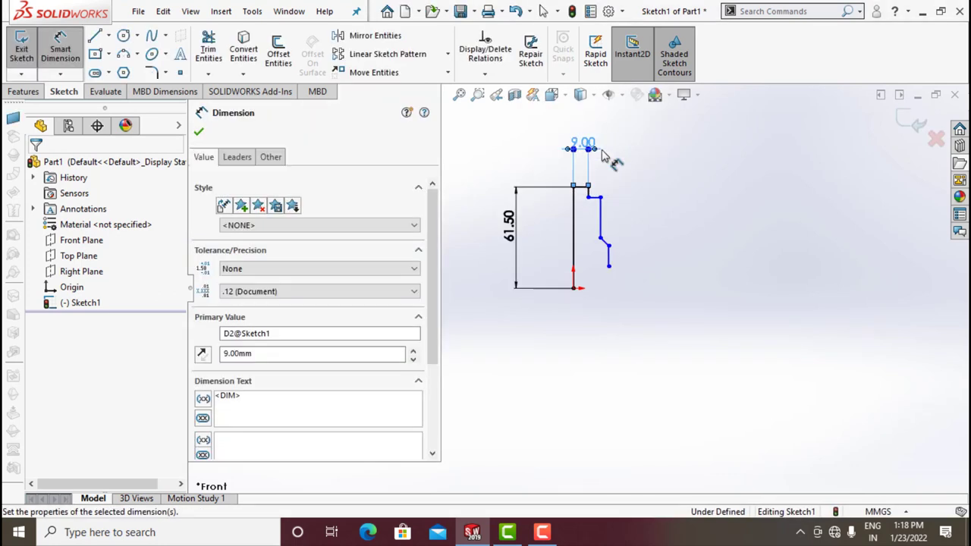
scroll(596, 203, down, 3)
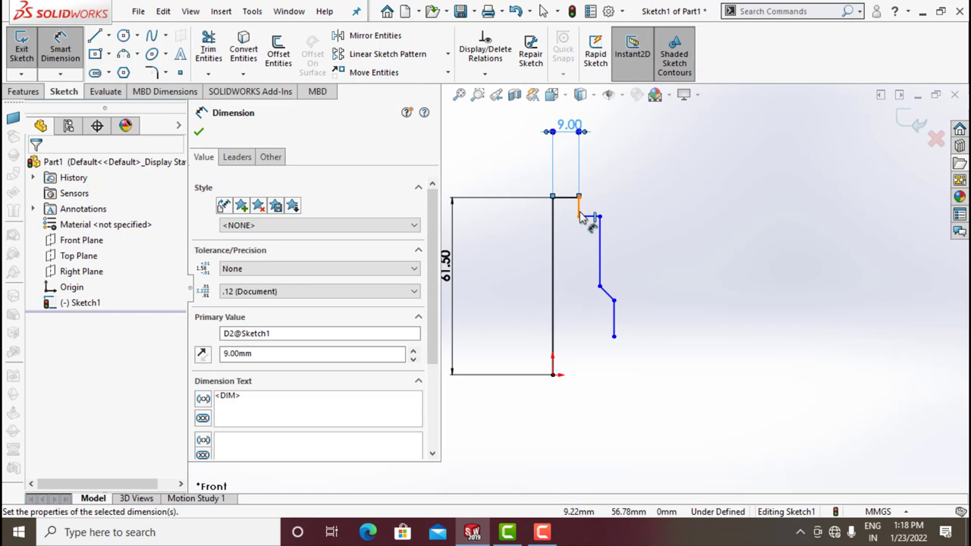
click(580, 215)
click(629, 206)
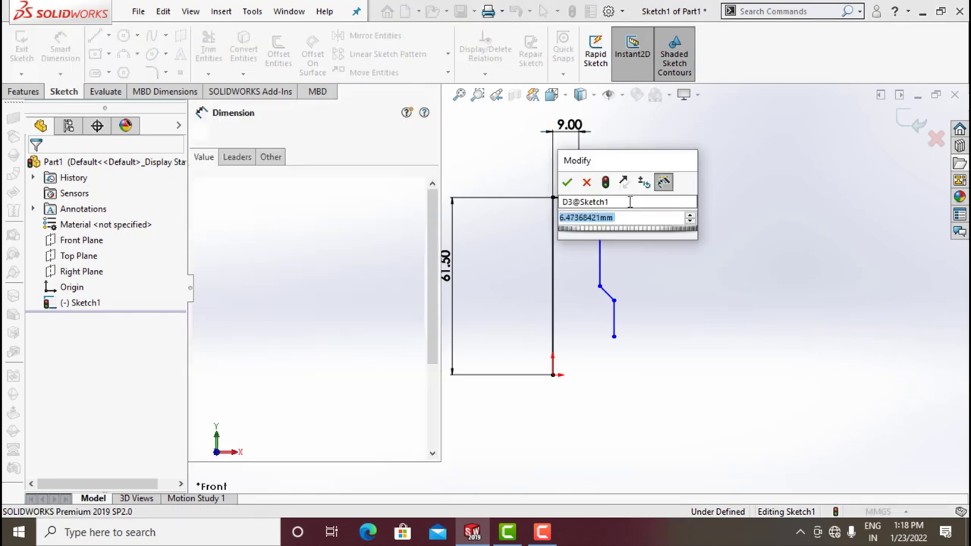
text(1)
key(Return)
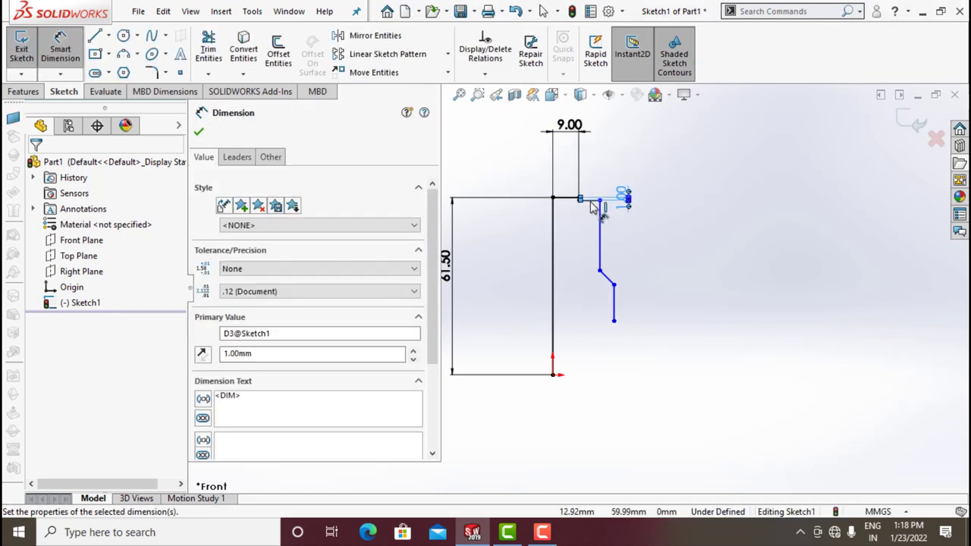
Set the step width to 2 mm and the right vertical line to 12 mm.
click(579, 232)
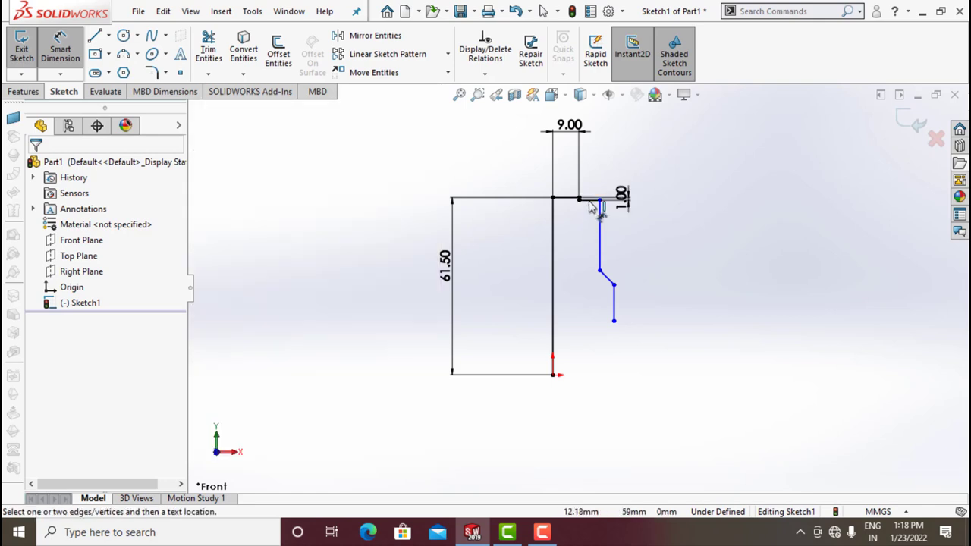
click(591, 200)
click(590, 220)
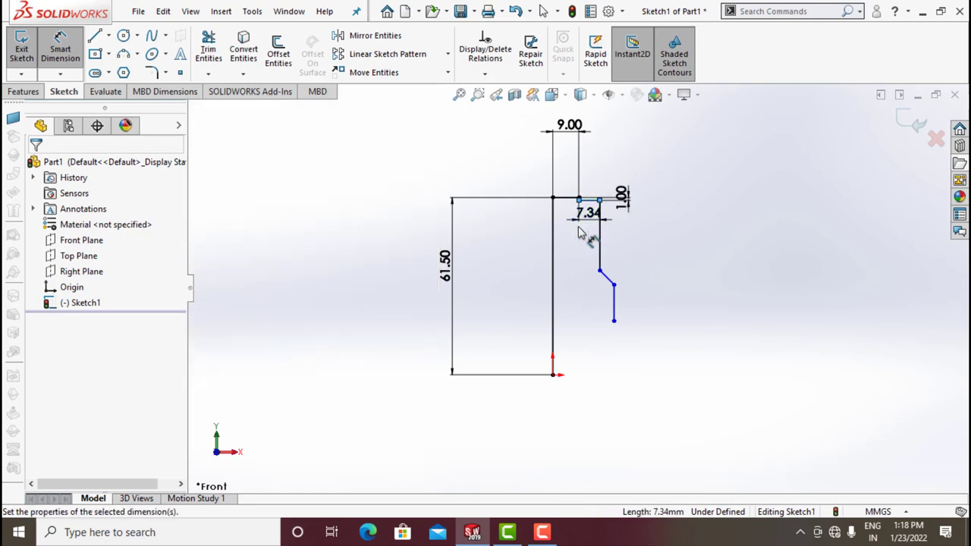
text(2)
key(Return)
text(2.00mm)
key(Return)
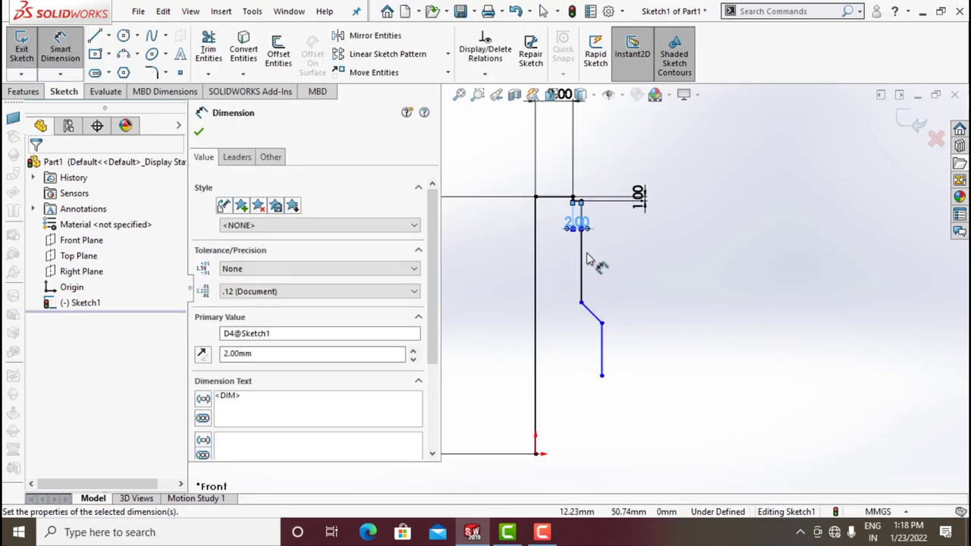
click(582, 269)
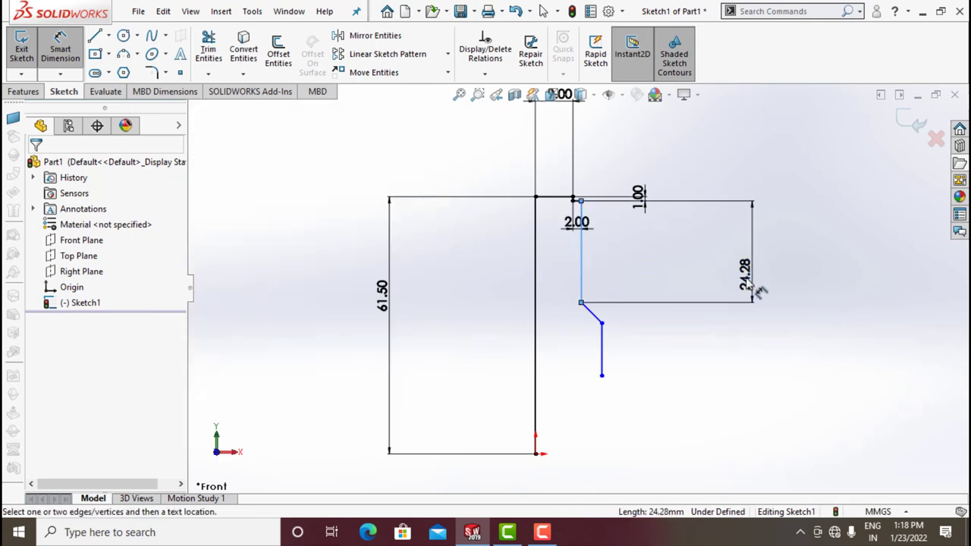
click(743, 284)
text(12)
key(Return)
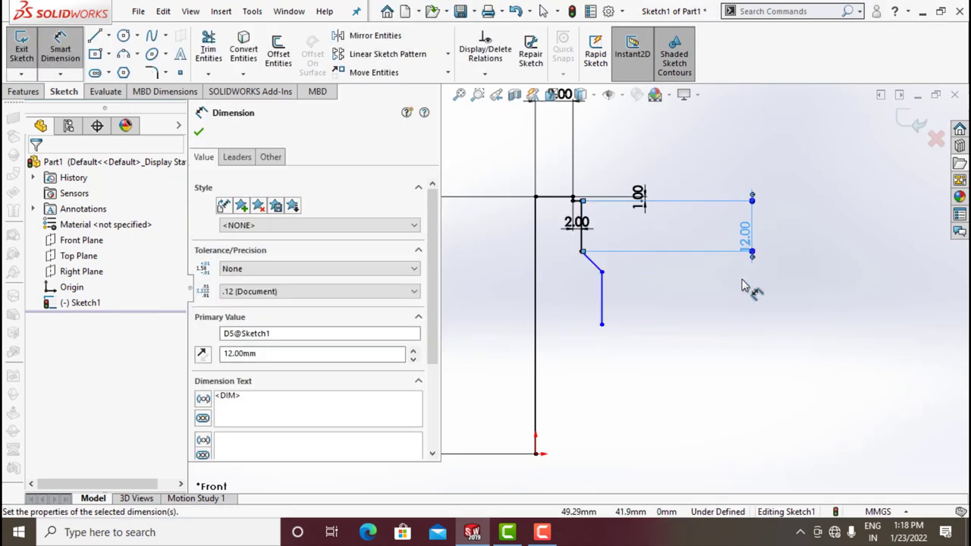
Add the 45° angle on the slant and make the vertical line below it 9 mm.
scroll(588, 262, down, 4)
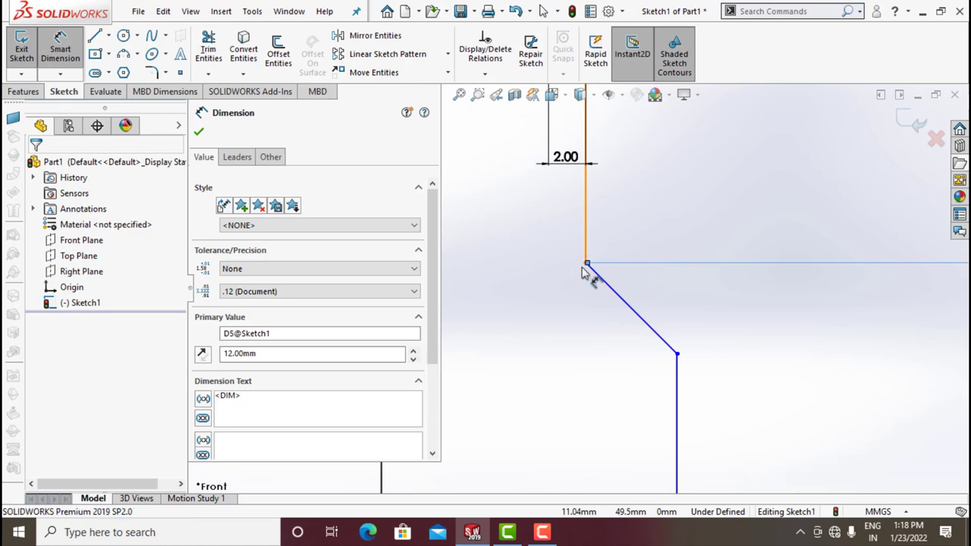
click(585, 268)
click(591, 271)
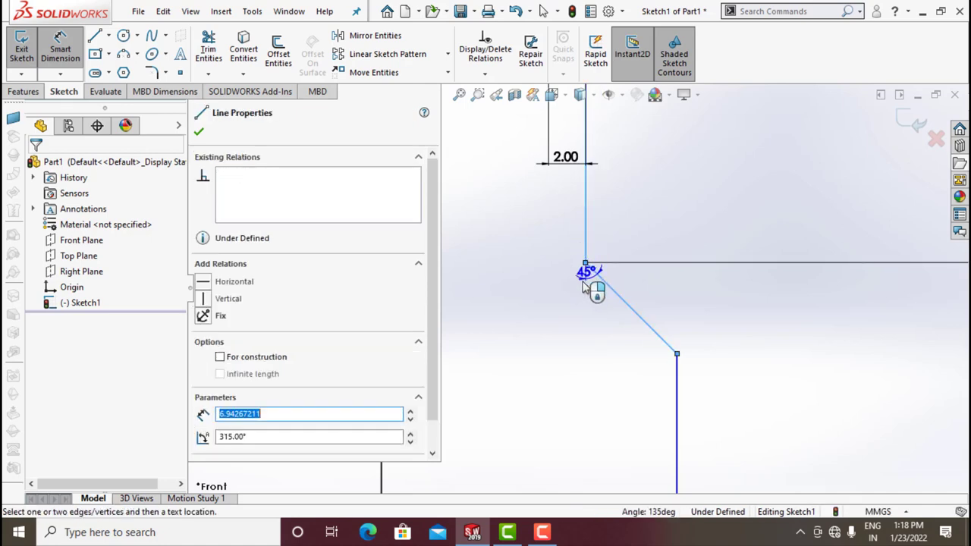
click(641, 284)
text(4)
key(Escape)
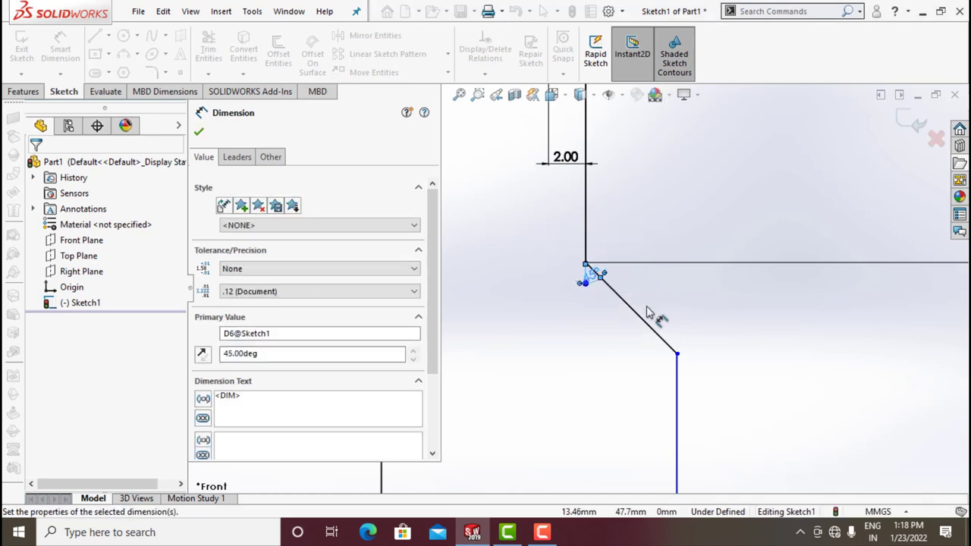
scroll(668, 378, up, 5)
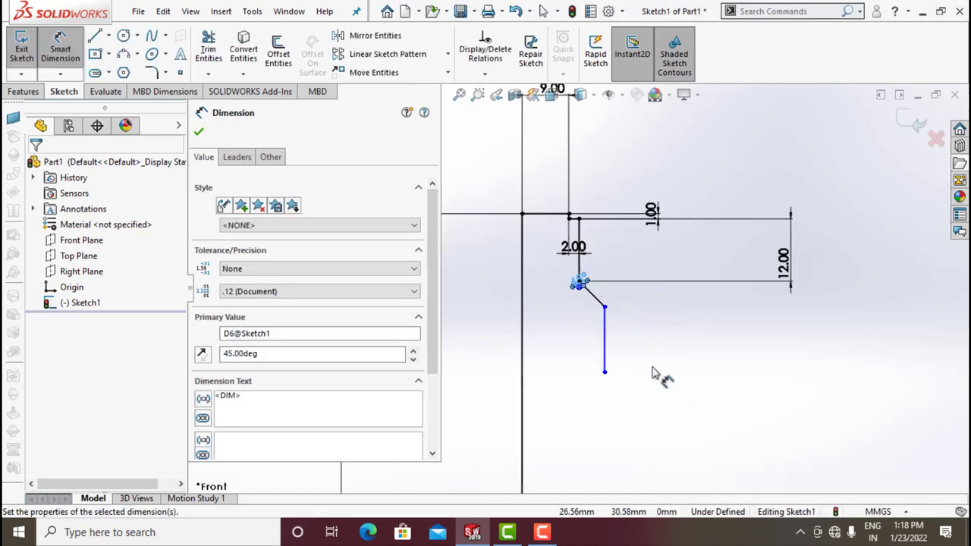
click(606, 345)
click(661, 355)
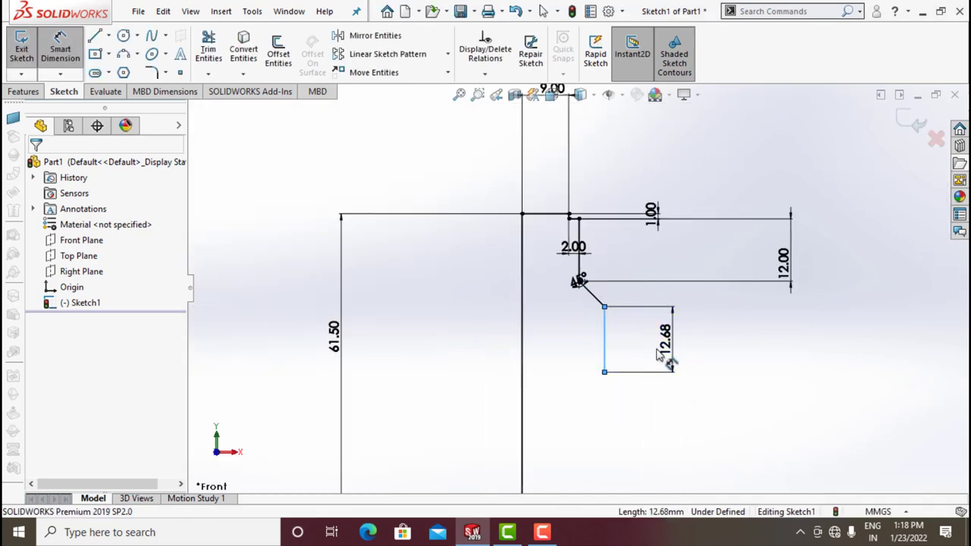
text(9)
key(Return)
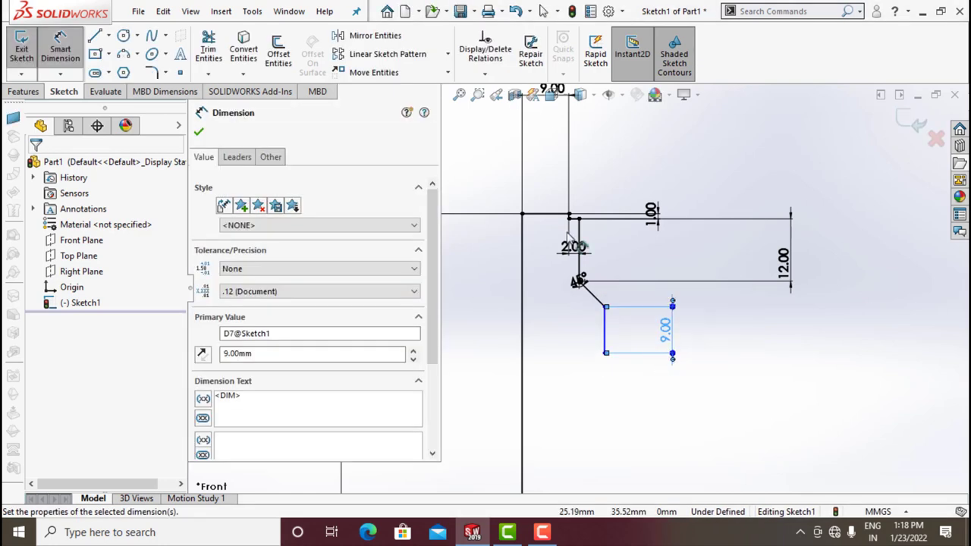
click(198, 133)
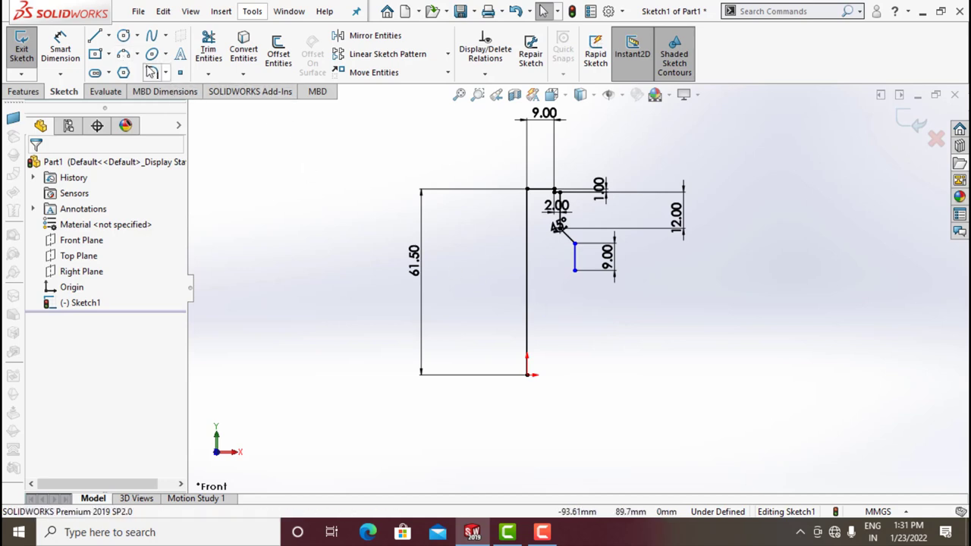
Sketch a 3-point arc from the lower end of the 9 mm line, curving down and outward.
click(122, 57)
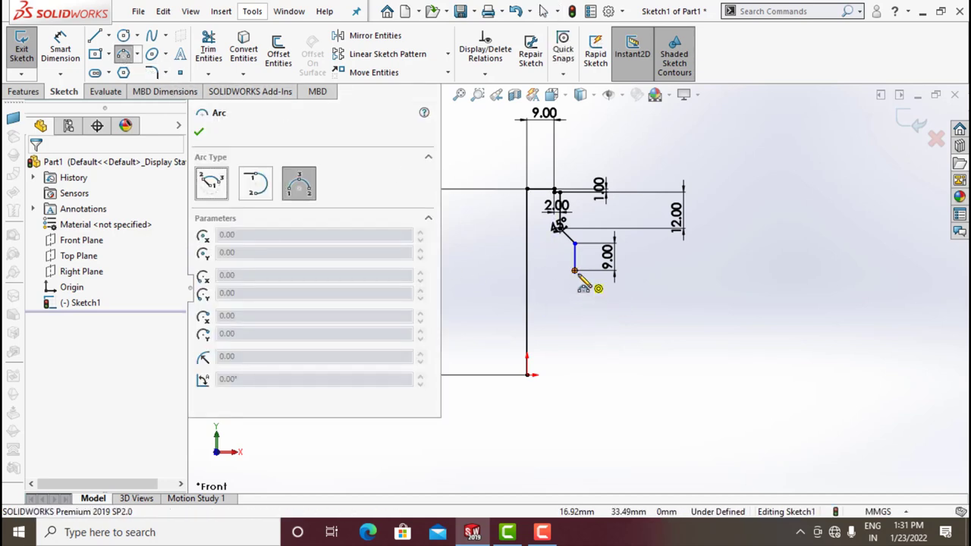
click(575, 271)
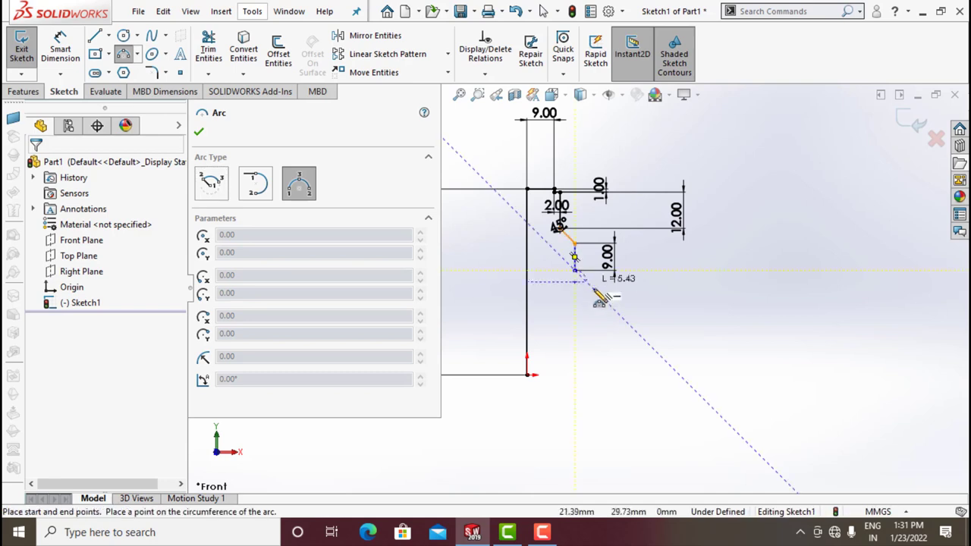
click(599, 356)
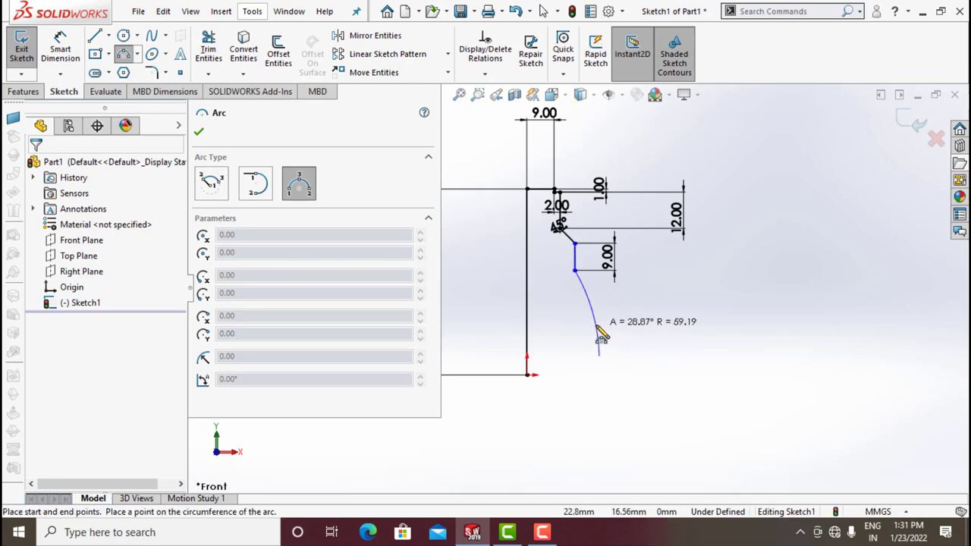
click(597, 328)
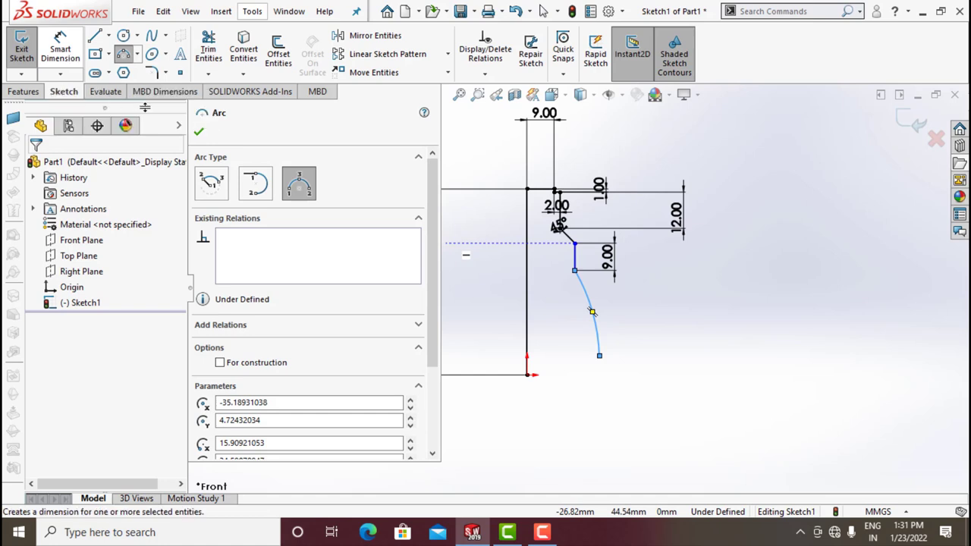
key(d)
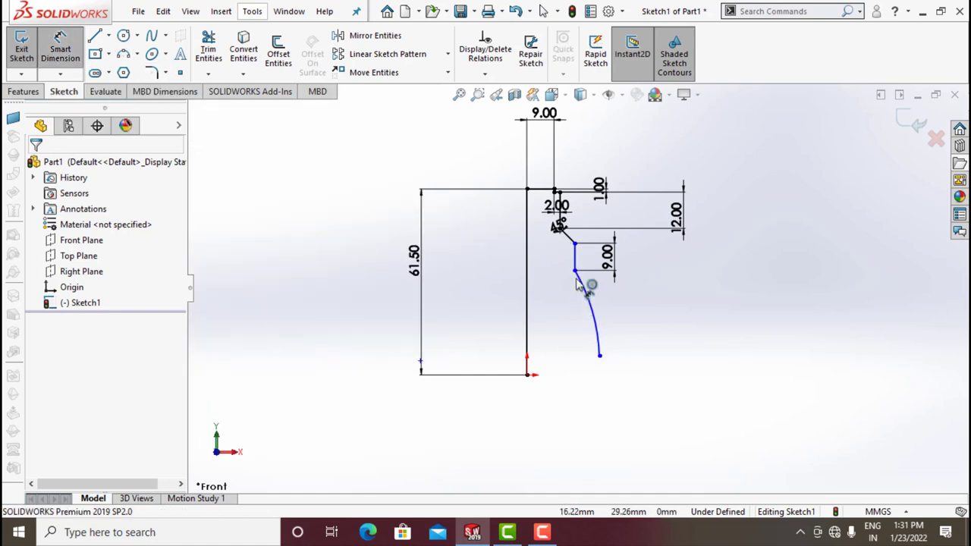
Dimension the arc 32 mm tall, with its lower end 27 mm from the centreline.
click(575, 272)
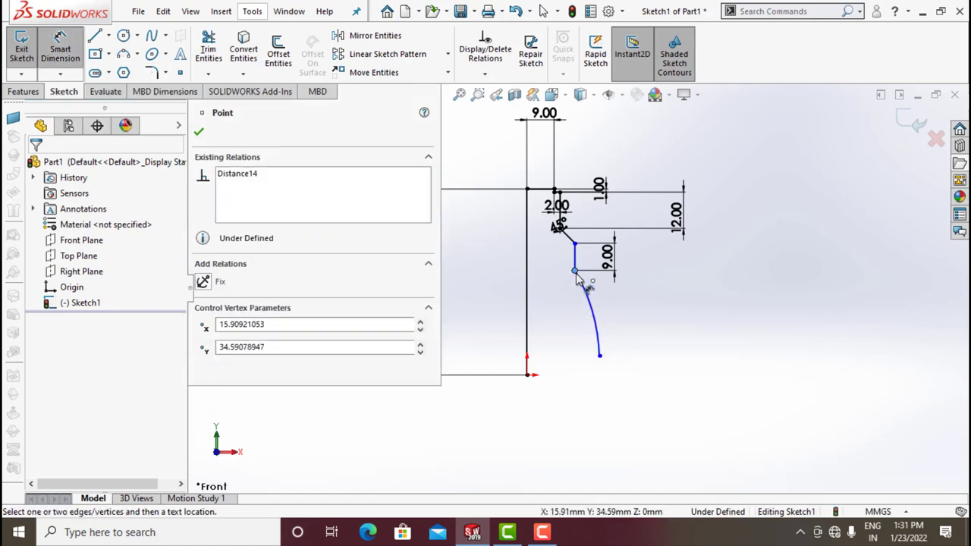
click(600, 357)
click(664, 339)
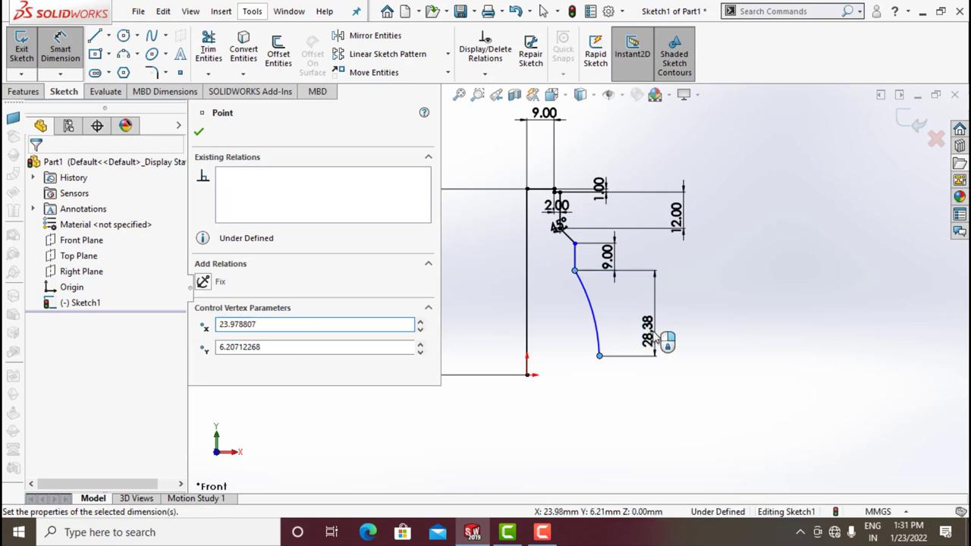
text(32)
key(Return)
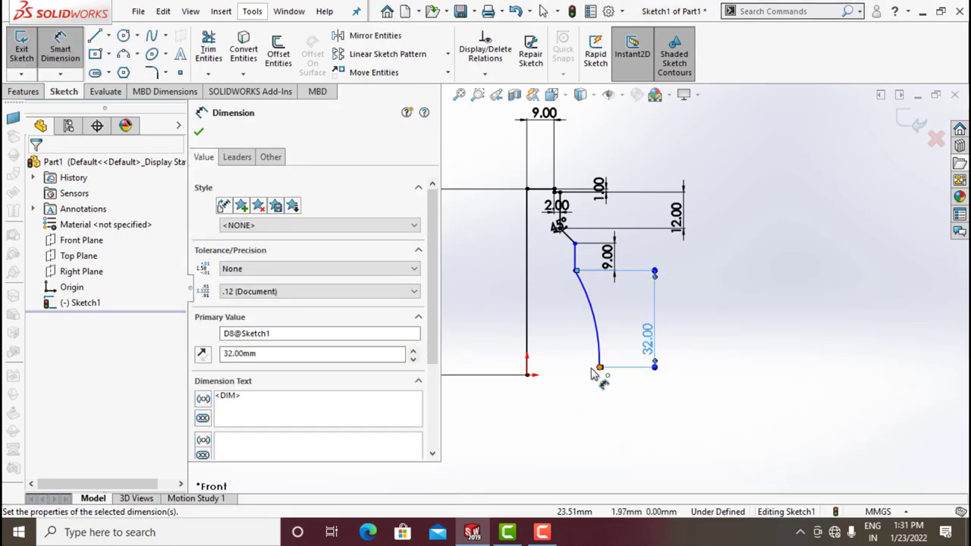
click(528, 358)
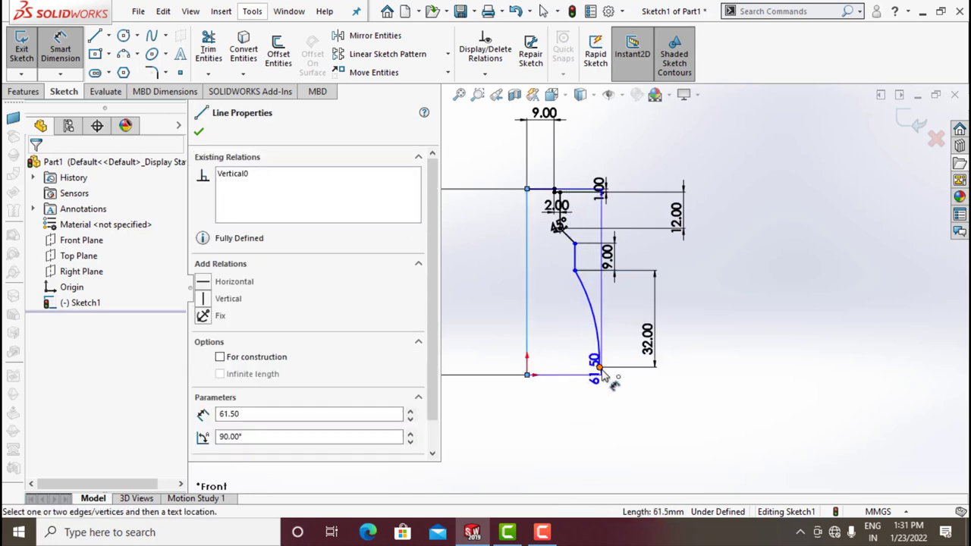
click(599, 368)
click(578, 409)
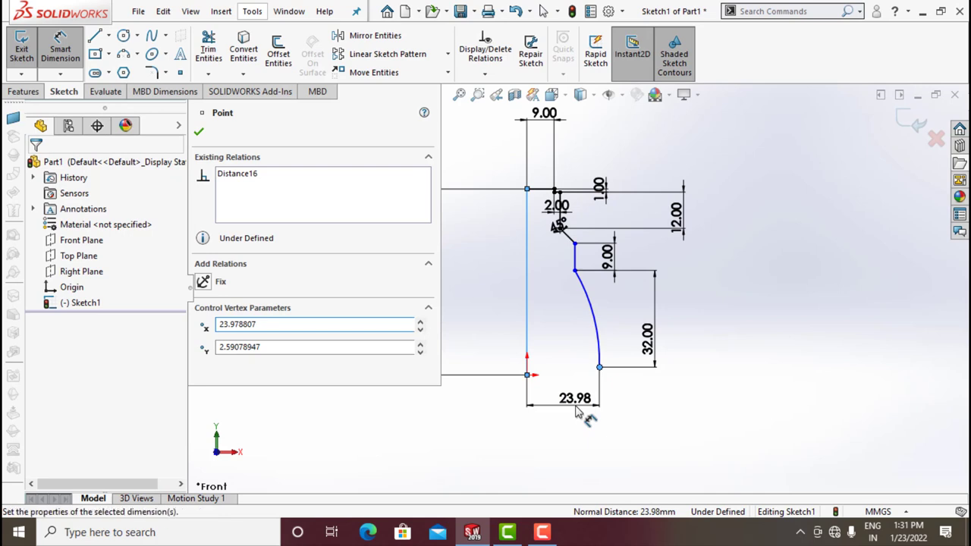
text(27)
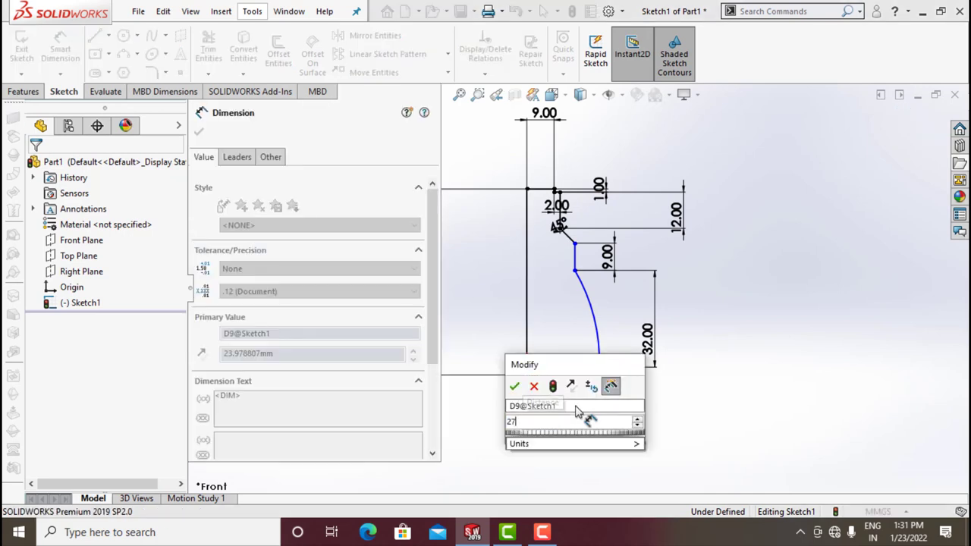
key(Return)
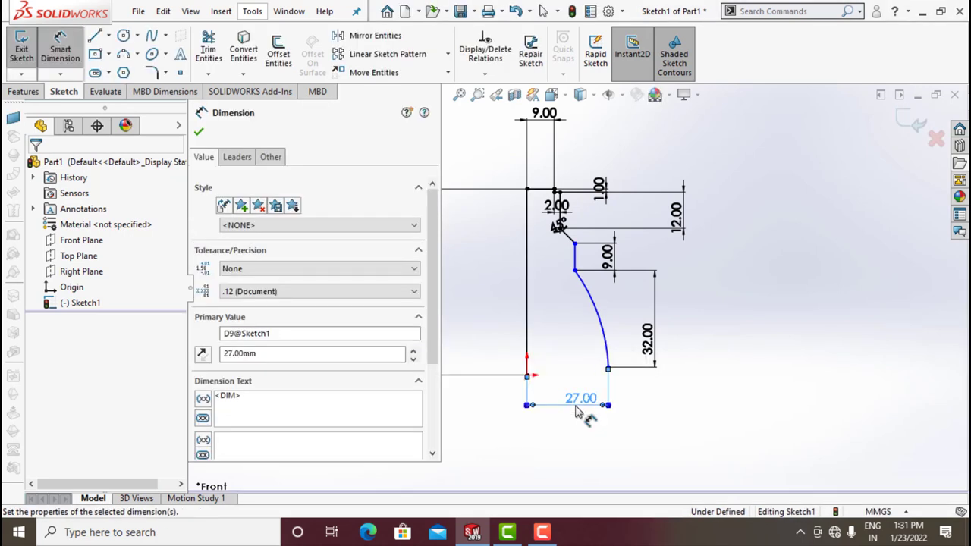
key(Escape)
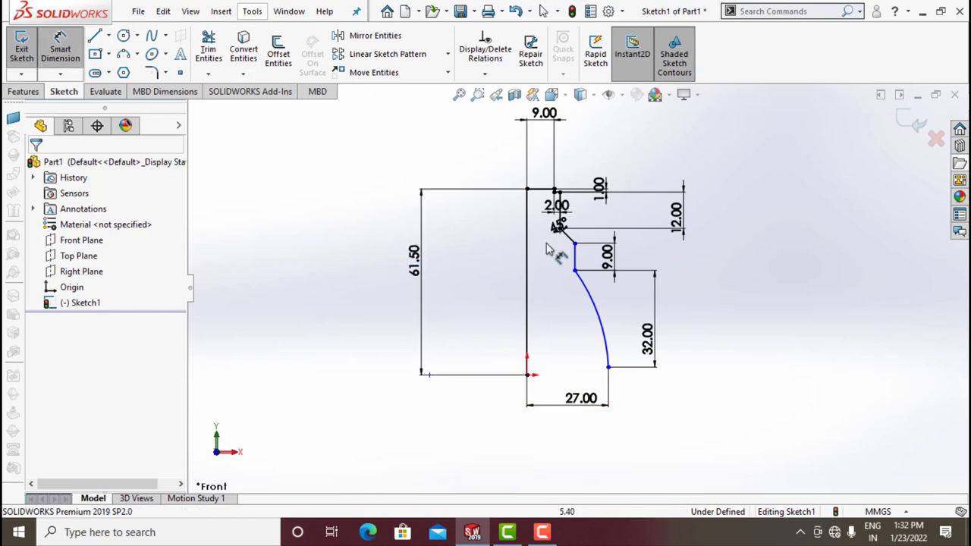
Place the arc's top end 13 mm from the centreline and give it a 57.5 mm radius.
click(526, 258)
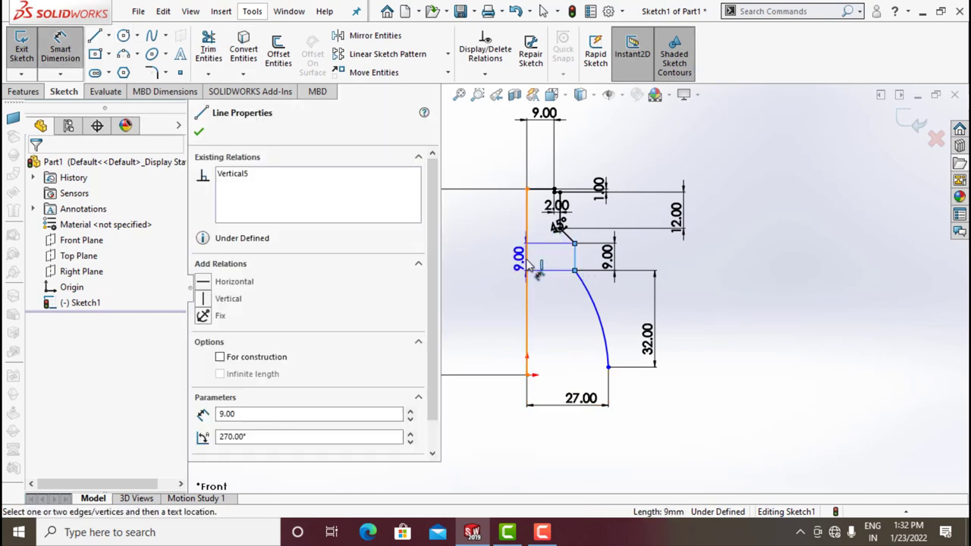
click(574, 271)
click(552, 279)
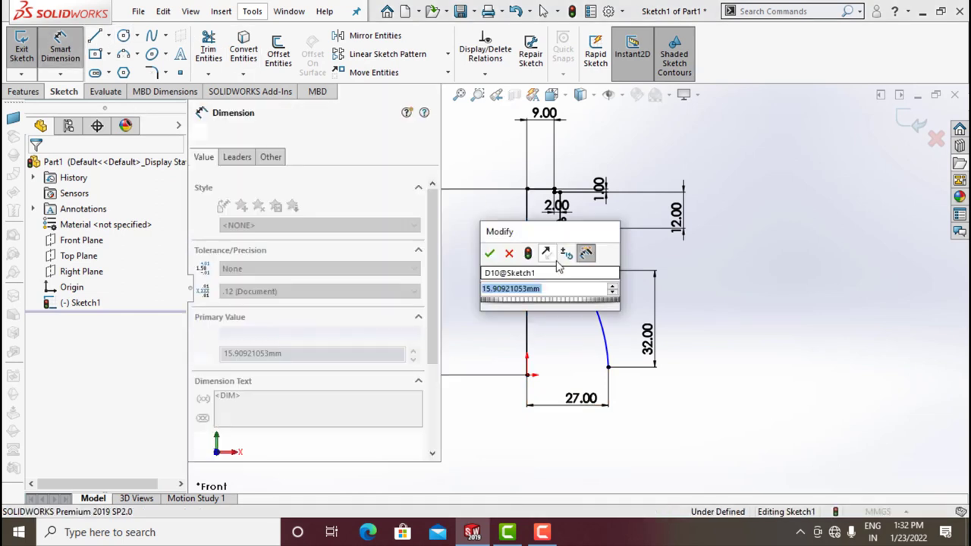
text(13)
key(Return)
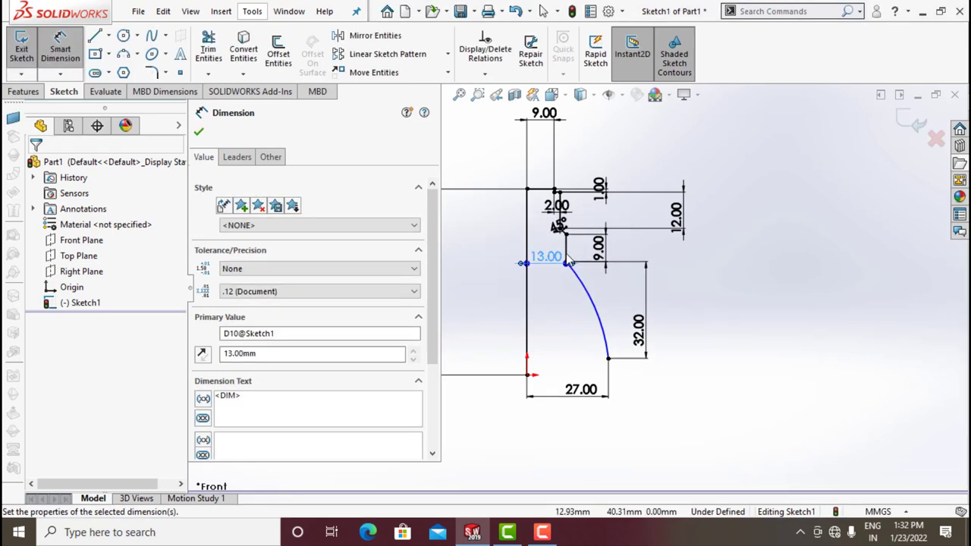
click(198, 134)
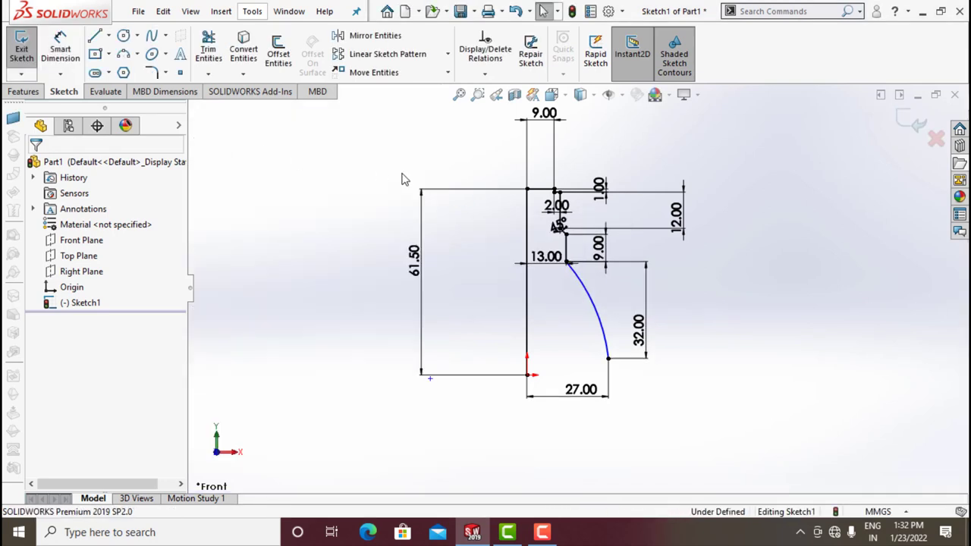
key(f)
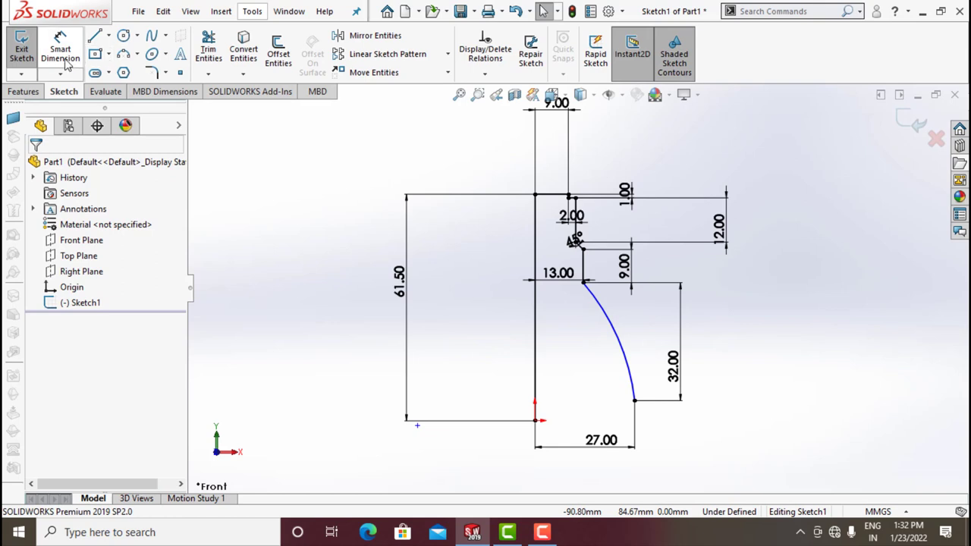
click(66, 64)
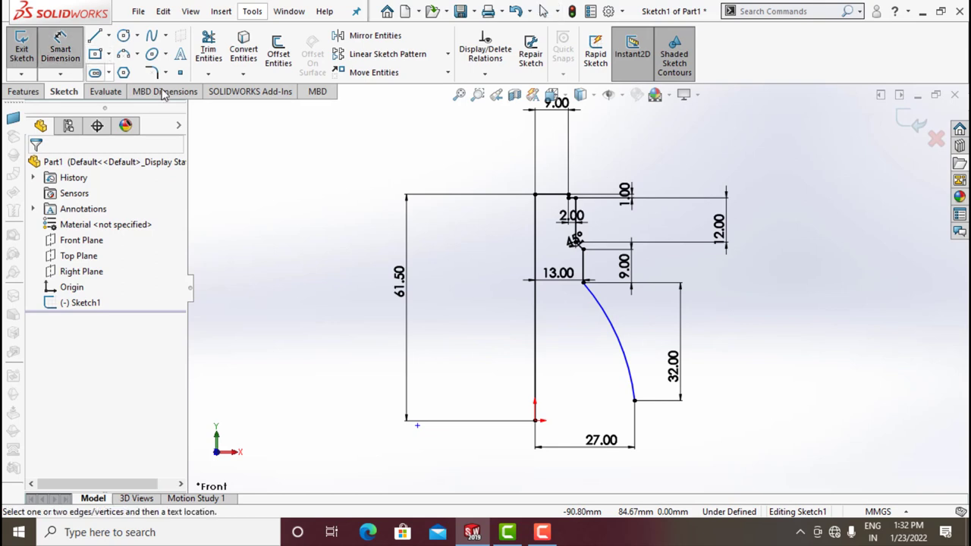
click(636, 343)
click(637, 343)
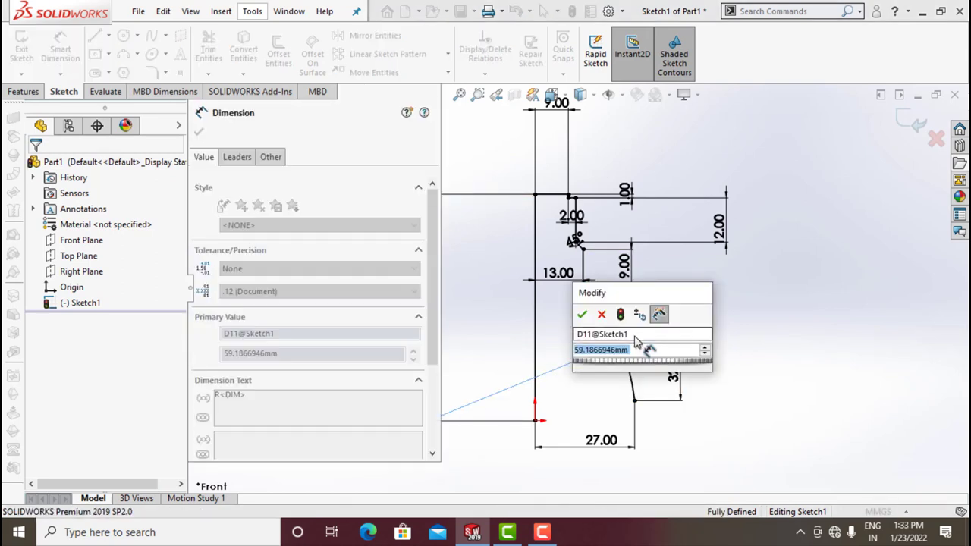
text(57)
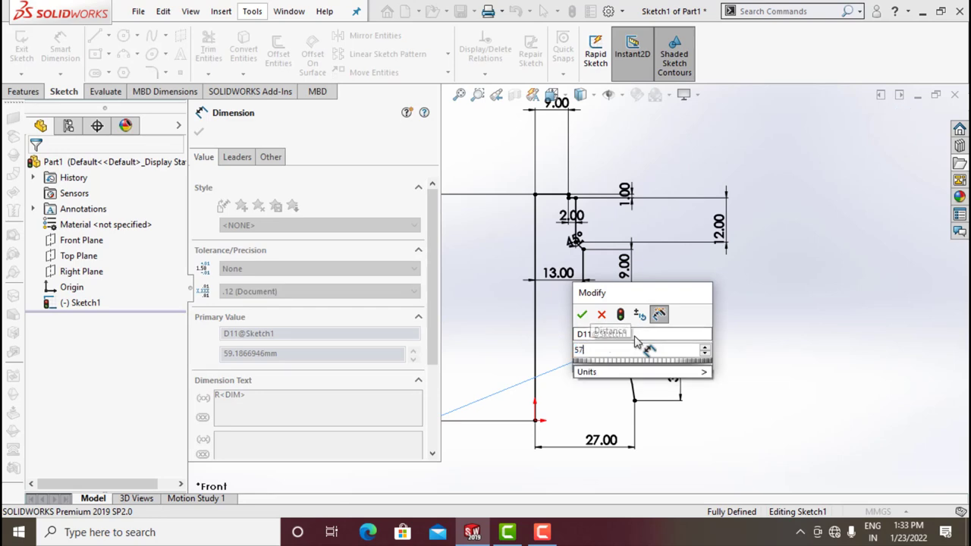
text(.5)
key(Return)
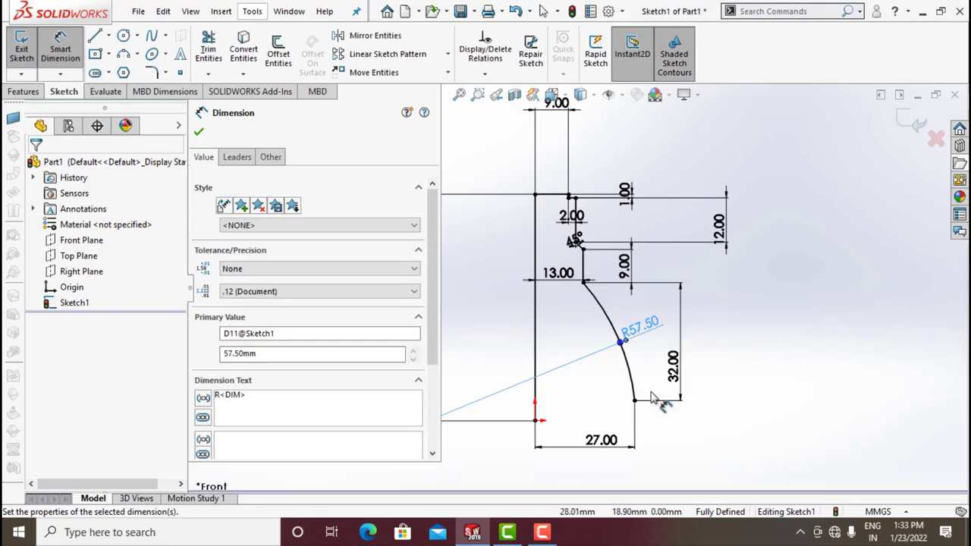
click(199, 132)
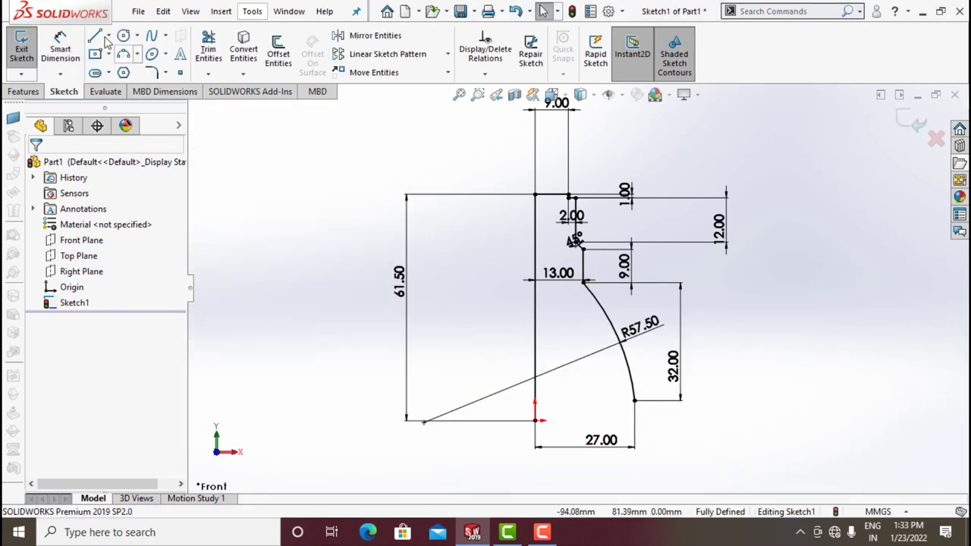
Drag the 27.00 bottom line up to the arc's lower end and delete the stray short line.
scroll(607, 424, down, 2)
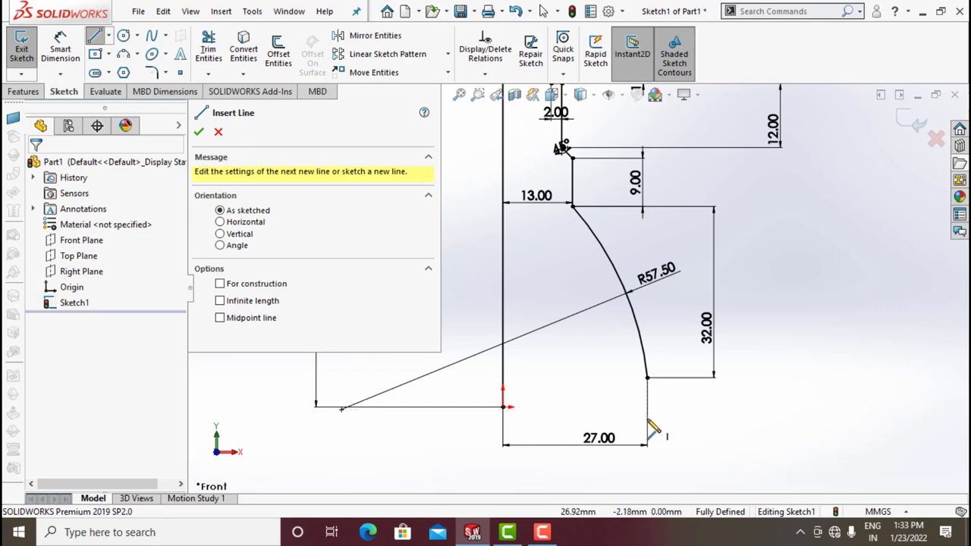
click(649, 425)
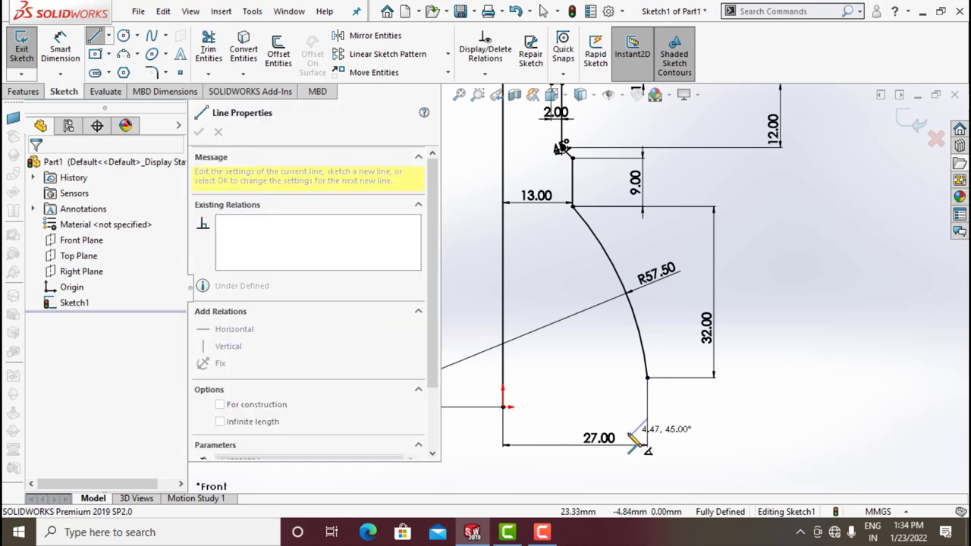
click(629, 436)
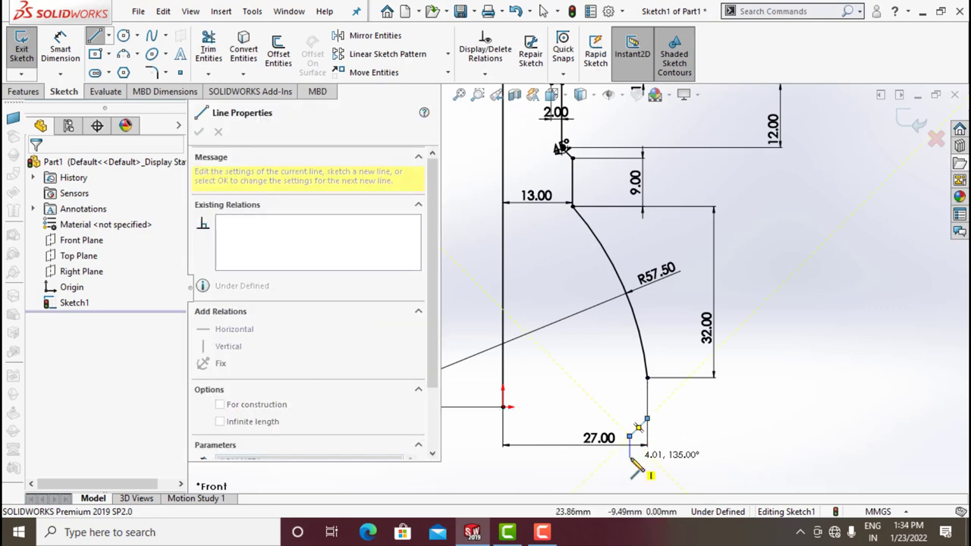
key(Escape)
drag(588, 446, 599, 350)
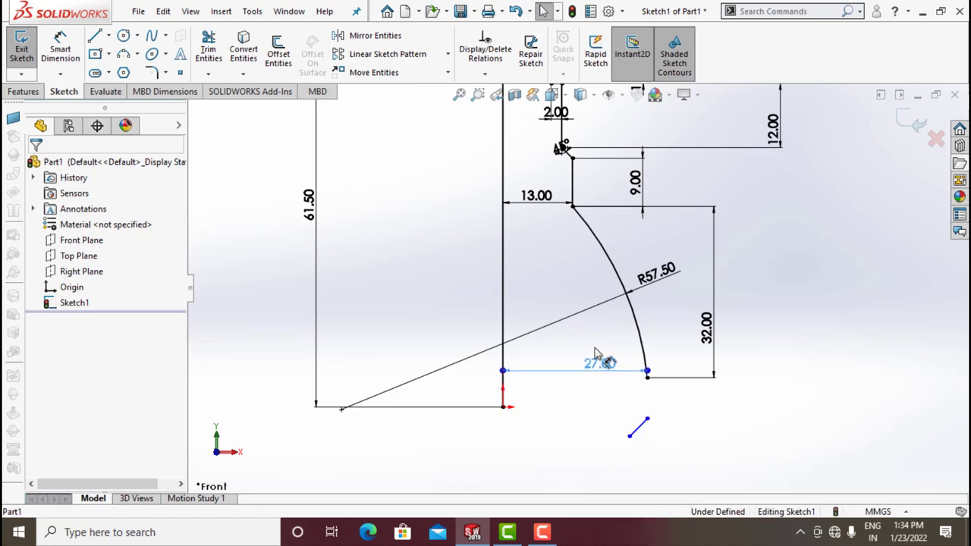
click(692, 437)
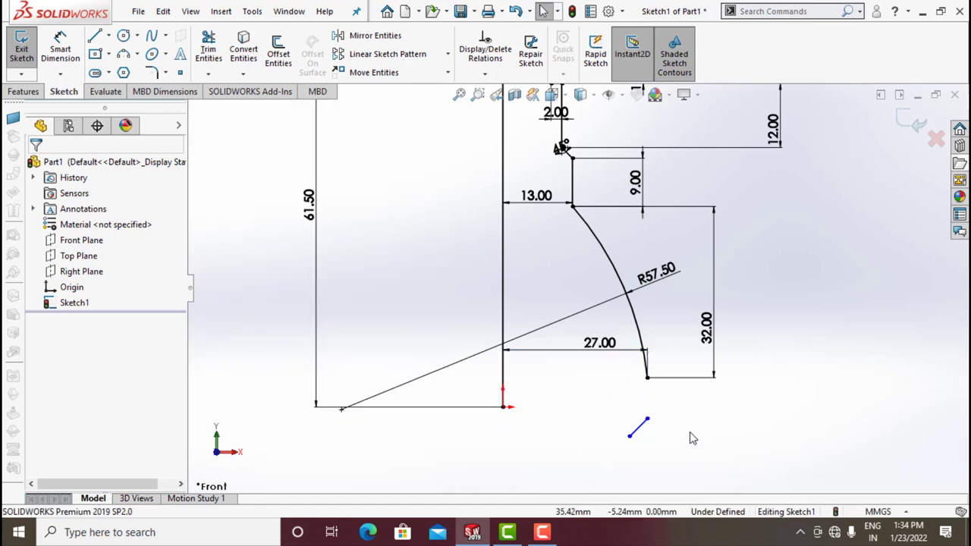
click(638, 427)
key(Delete)
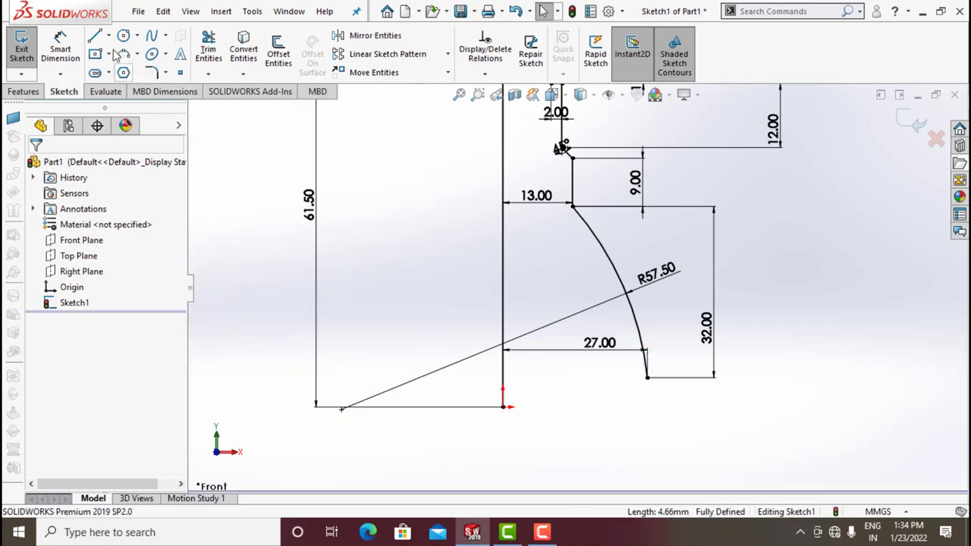
Draw a vertical line, a down-left diagonal and a short vertical line below the arc.
click(97, 38)
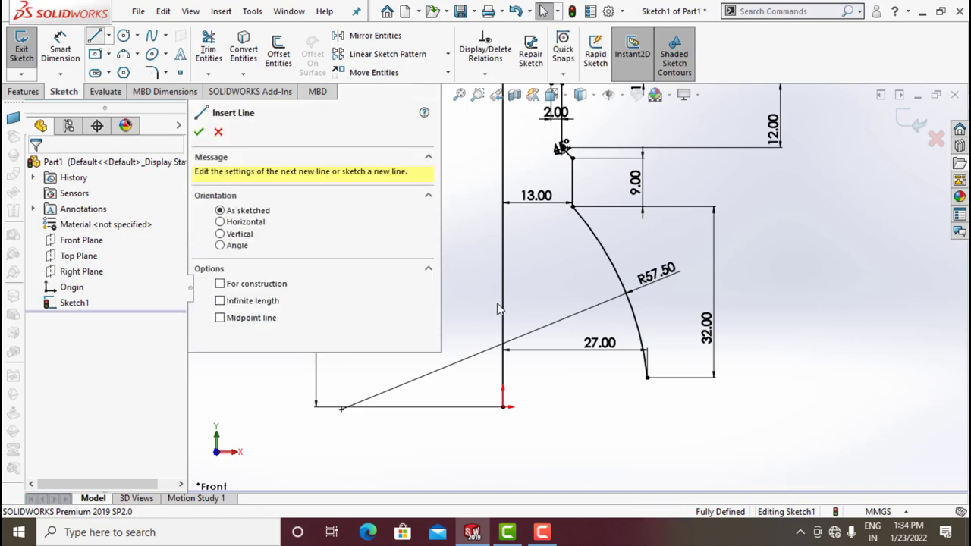
click(646, 377)
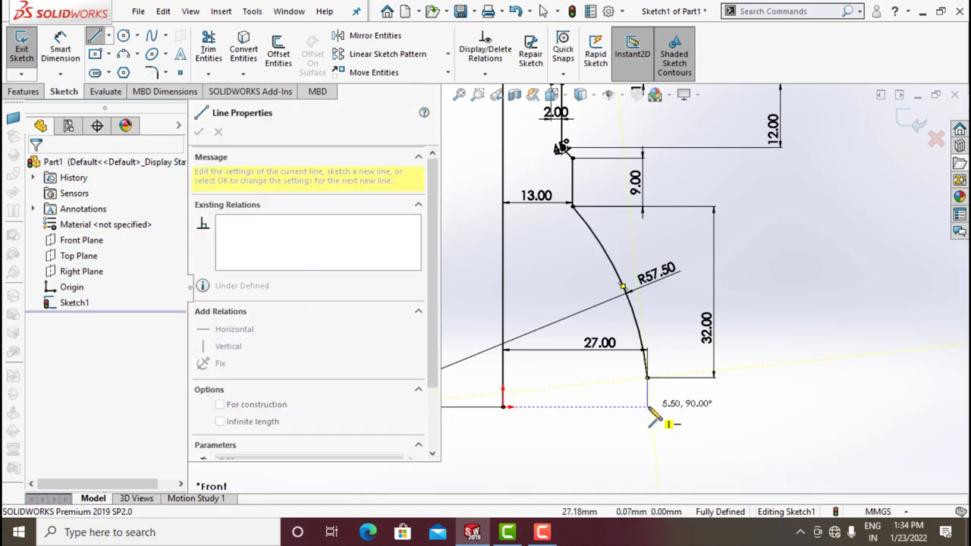
click(646, 422)
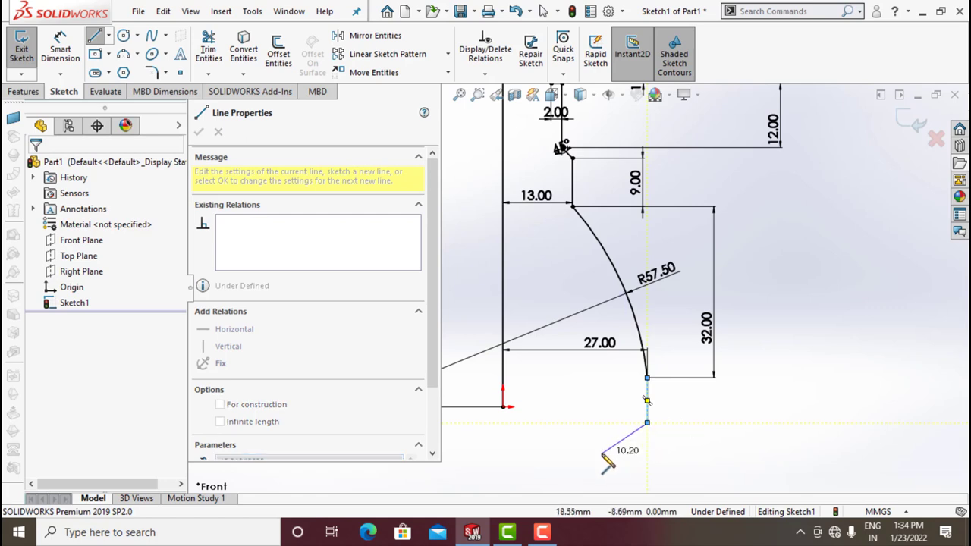
double_click(623, 447)
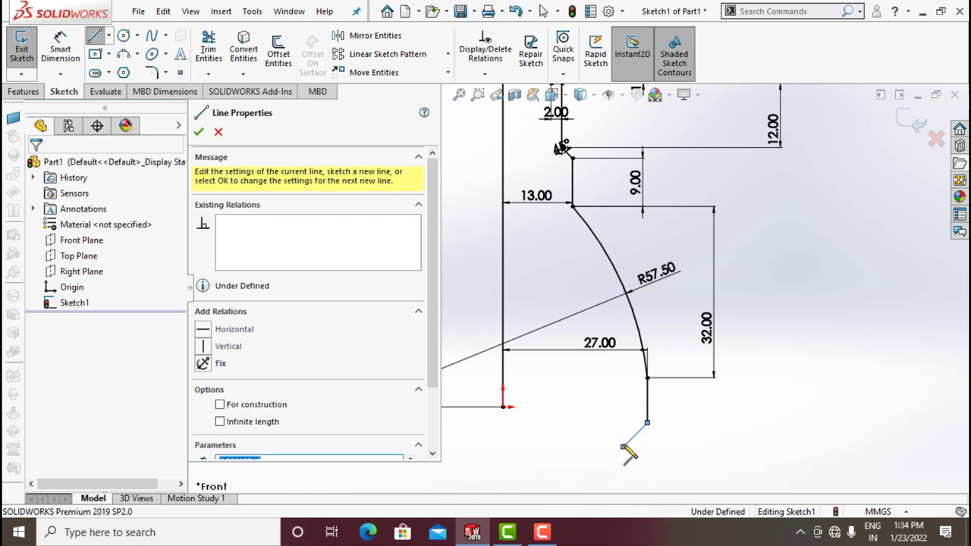
click(622, 448)
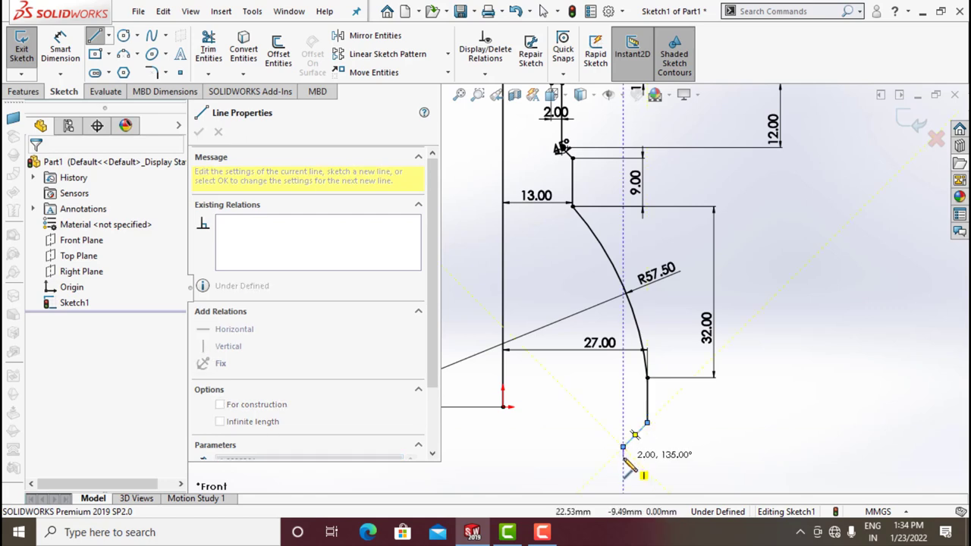
click(623, 456)
key(Escape)
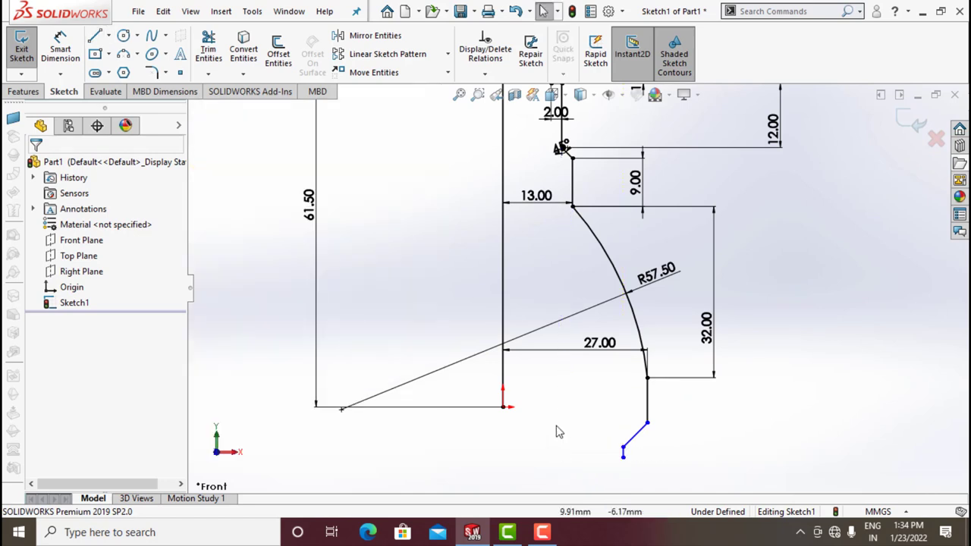
click(60, 49)
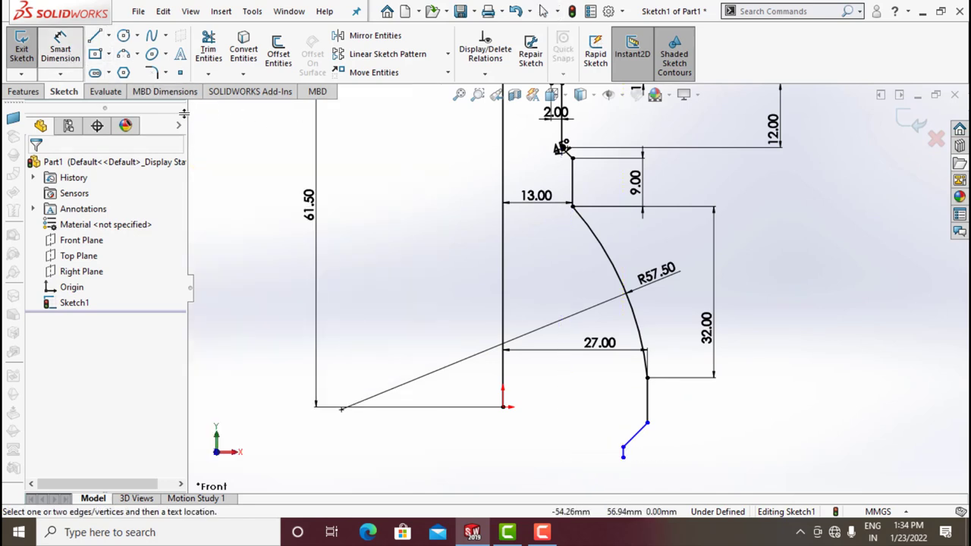
Dimension the vertical drop below the arc 4.00 and the diagonal's height 1.00.
click(647, 403)
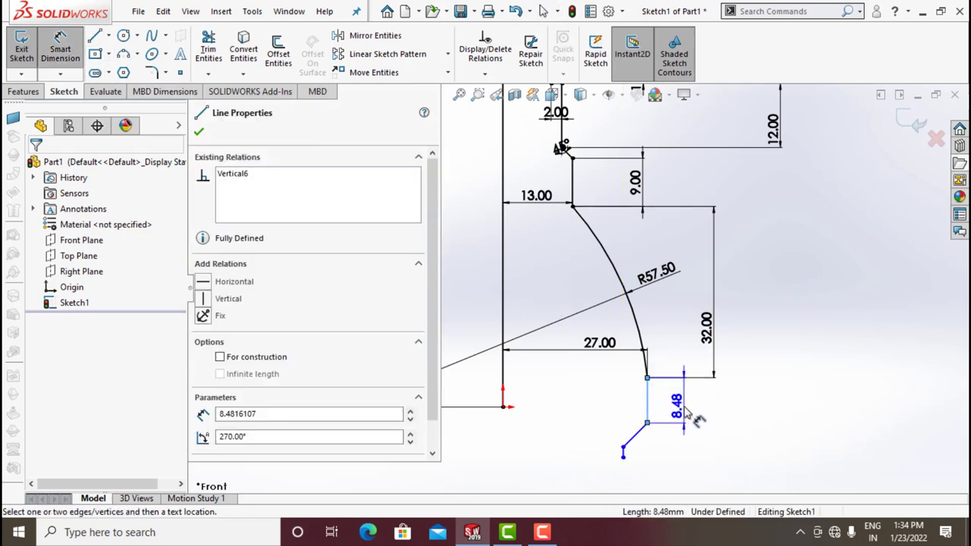
click(688, 412)
text(4.00mm)
key(Return)
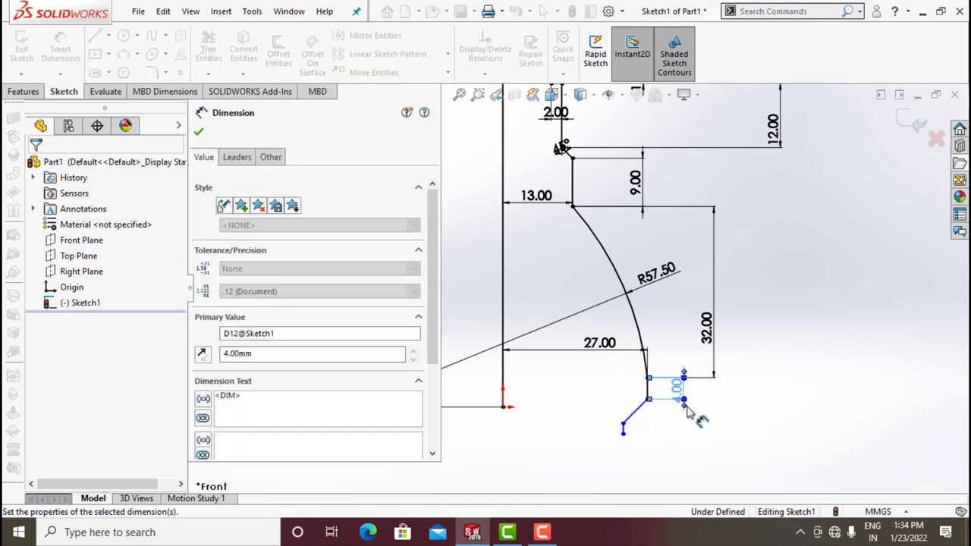
click(642, 411)
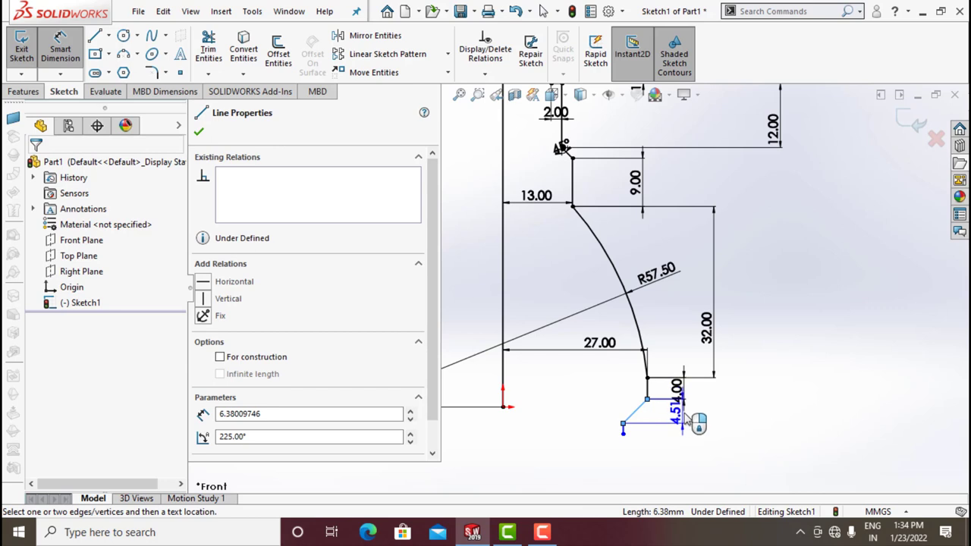
click(746, 423)
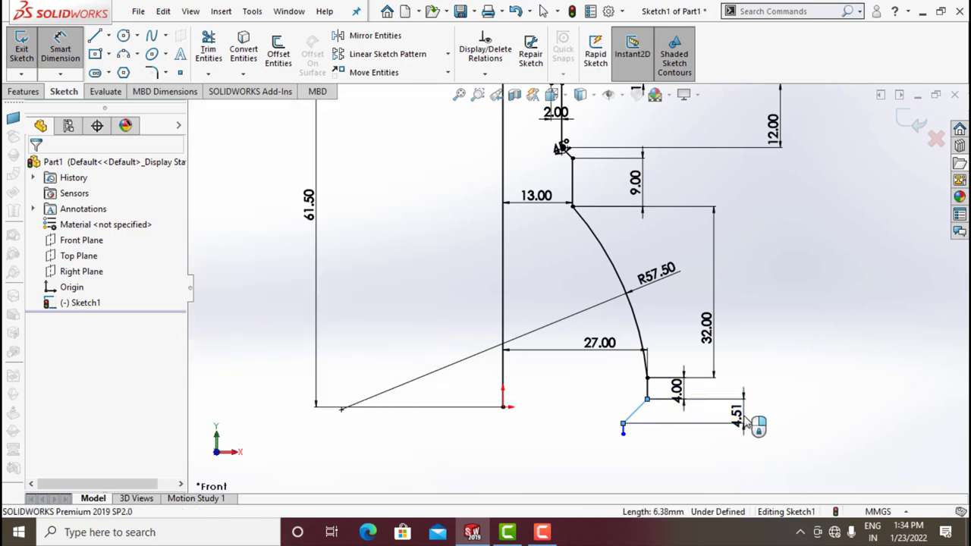
text(1.00mm)
key(Return)
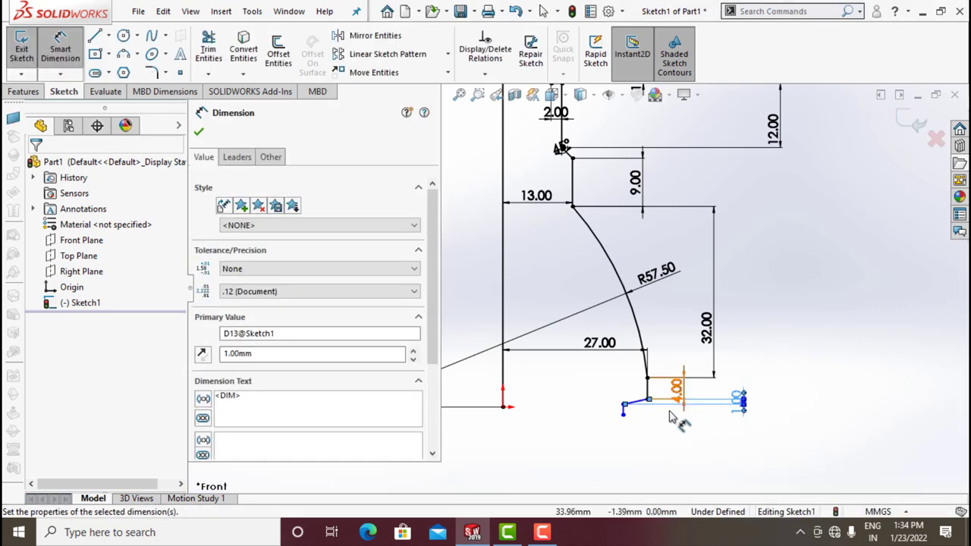
Set the diagonal's width to 4.00 and the short vertical step to 0.50.
click(618, 391)
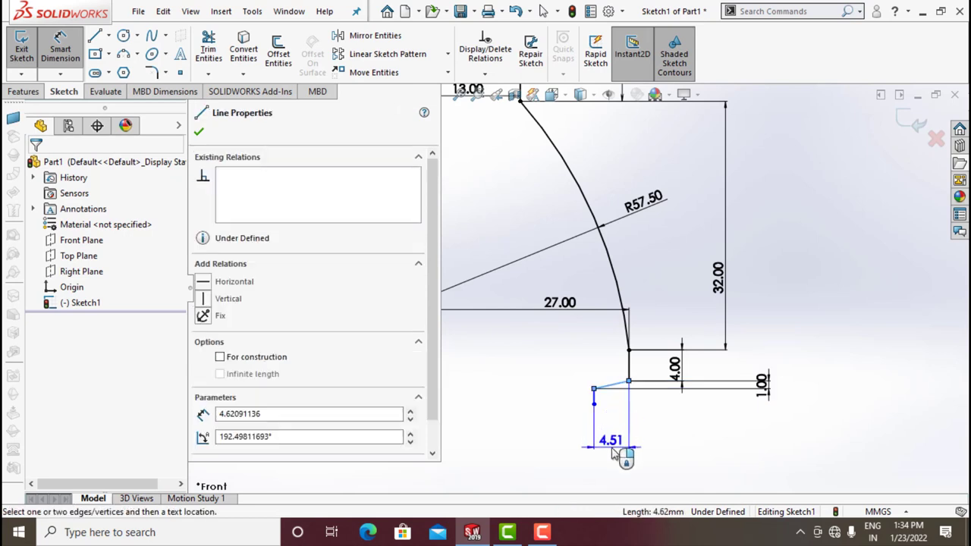
text(4)
key(Return)
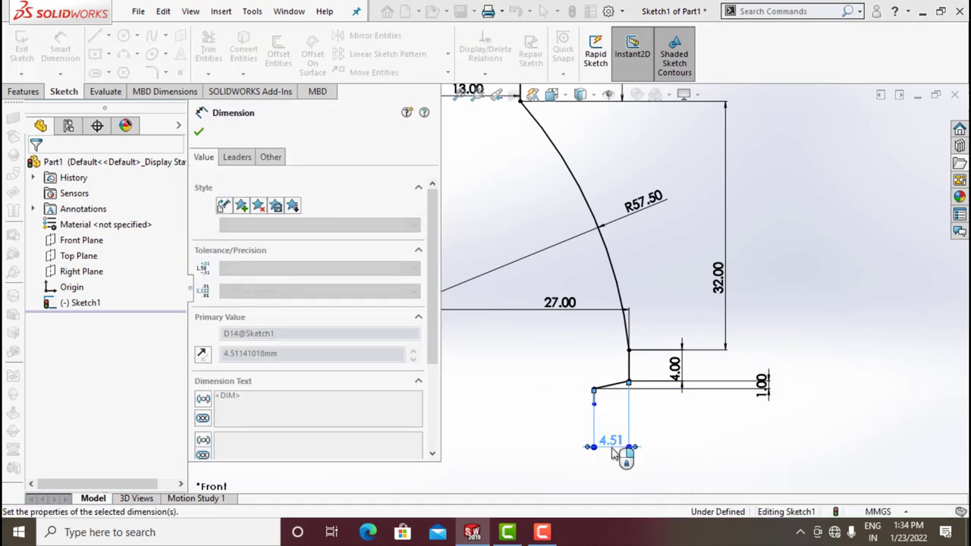
scroll(607, 424, down, 2)
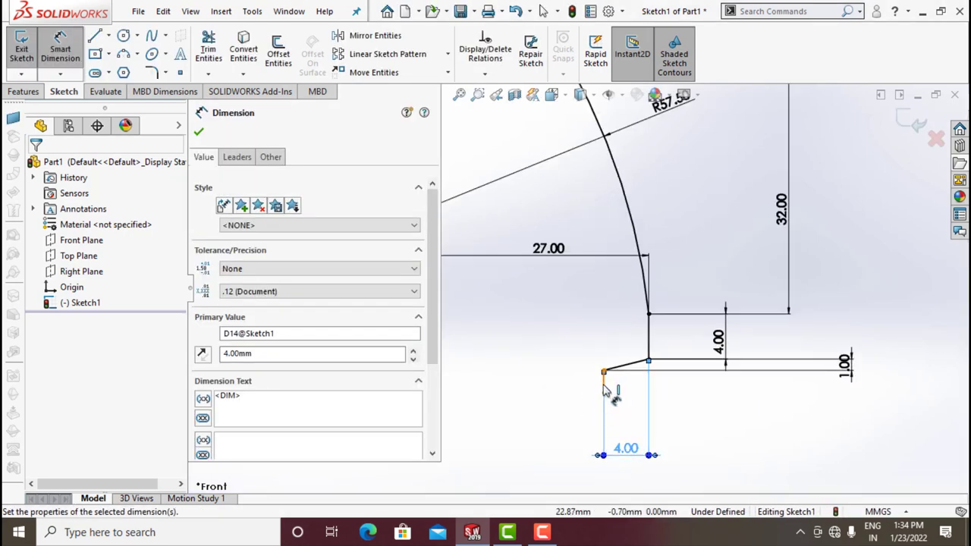
click(603, 383)
click(566, 388)
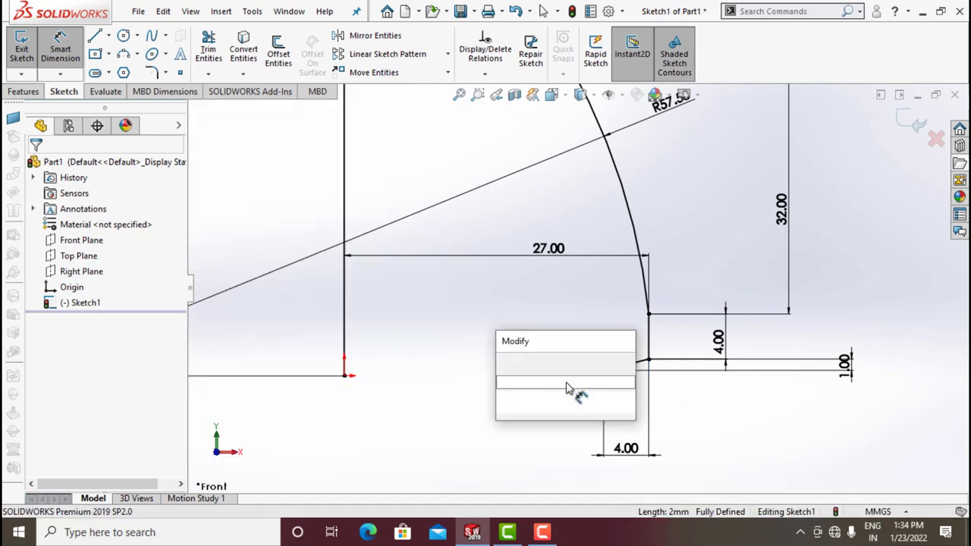
text(0.5)
key(Return)
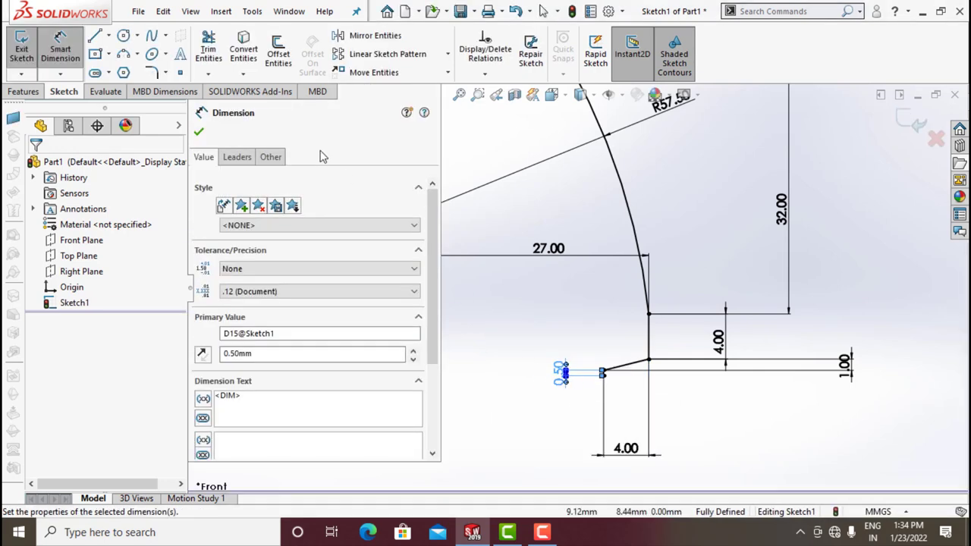
click(198, 134)
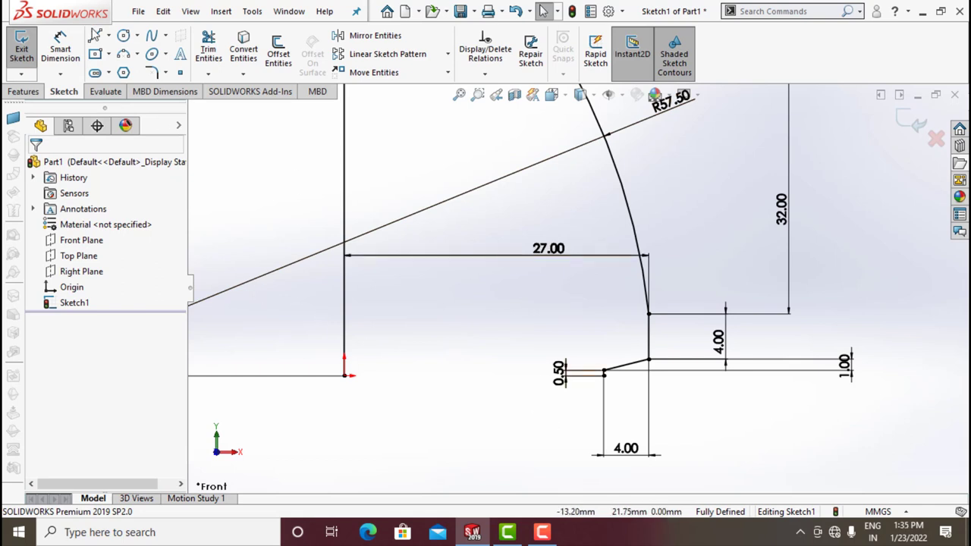
Draw a vertical line straight down from the origin and dimension it 2.00 mm.
click(95, 36)
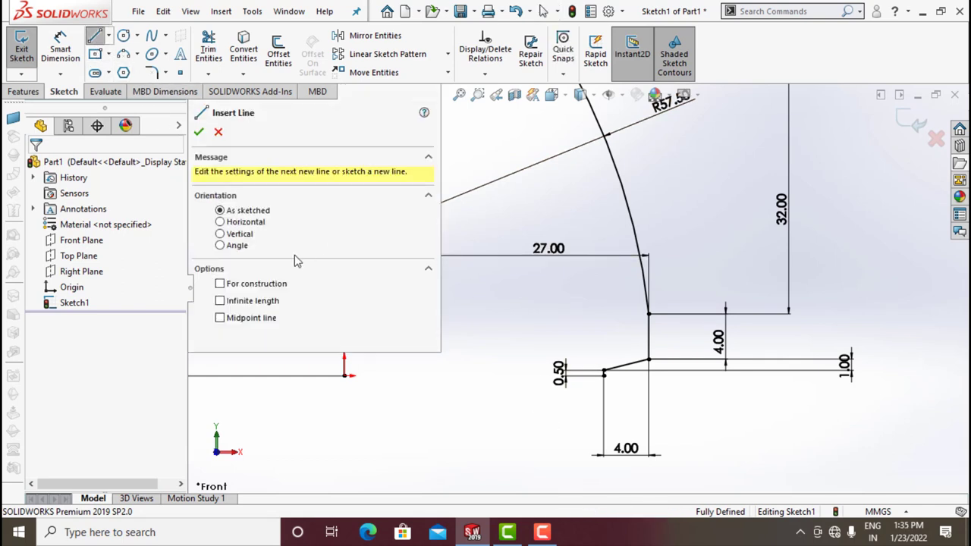
click(345, 374)
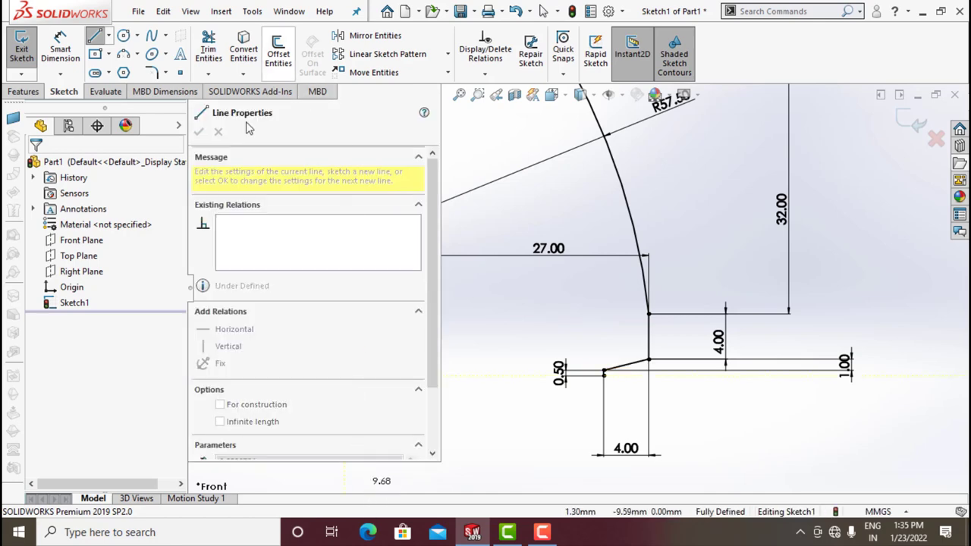
scroll(531, 337, up, 3)
scroll(487, 349, up, 3)
scroll(488, 349, down, 3)
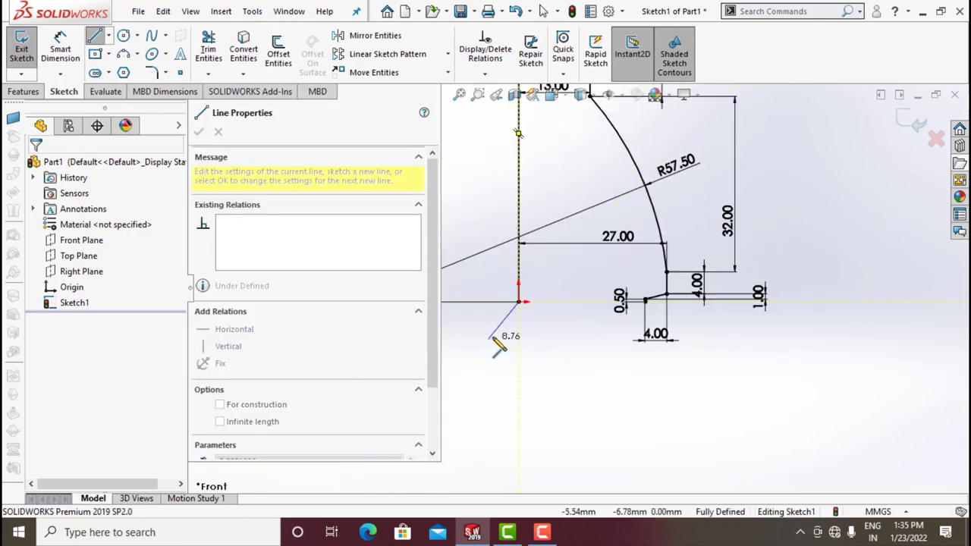
scroll(498, 336, down, 3)
click(573, 296)
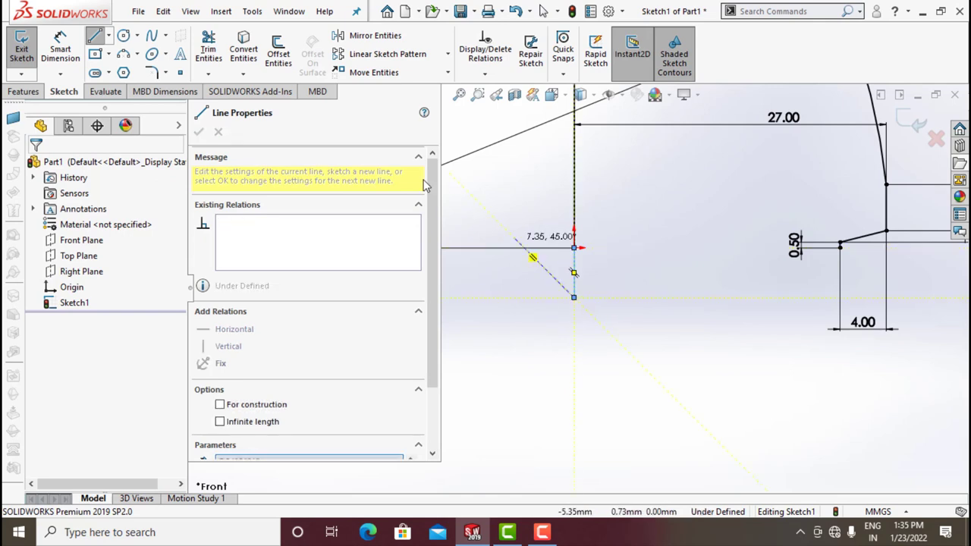
click(76, 48)
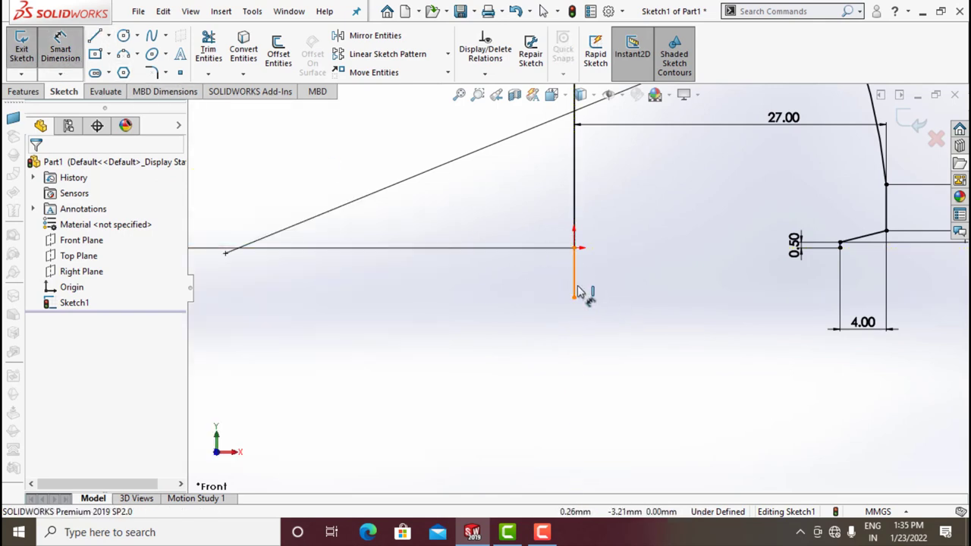
click(574, 286)
click(541, 283)
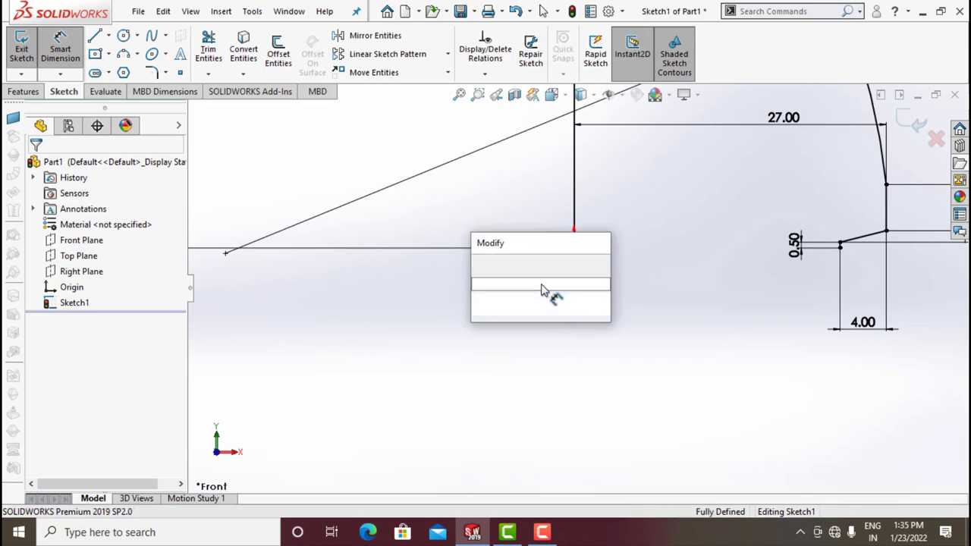
text(2)
key(Return)
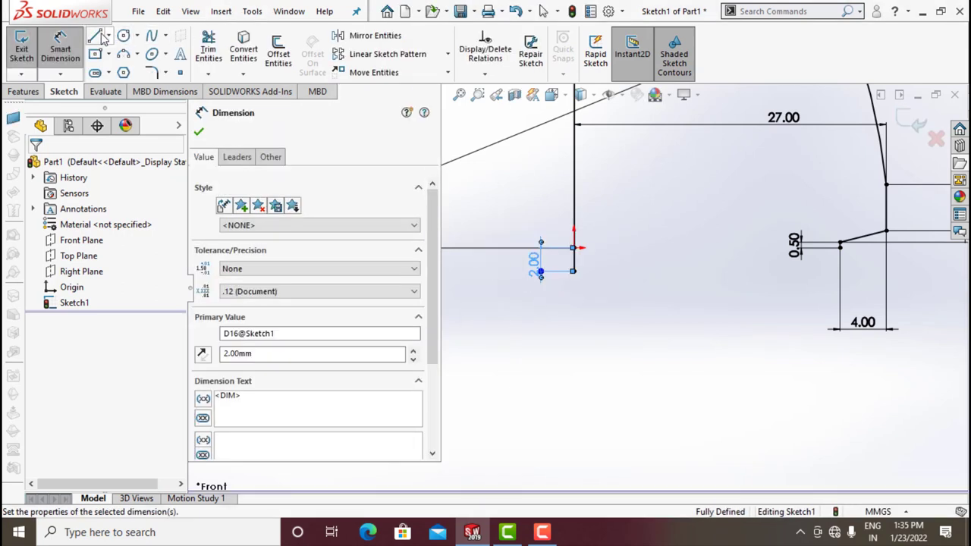
click(103, 36)
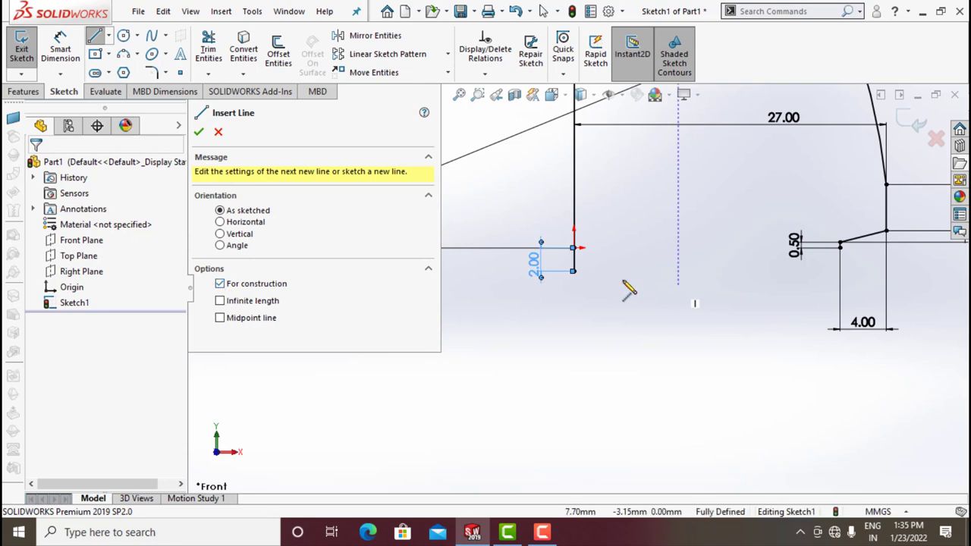
Draw a horizontal centreline from the lower endpoint, then a 3-point arc below it to the lower-right vertex.
click(575, 272)
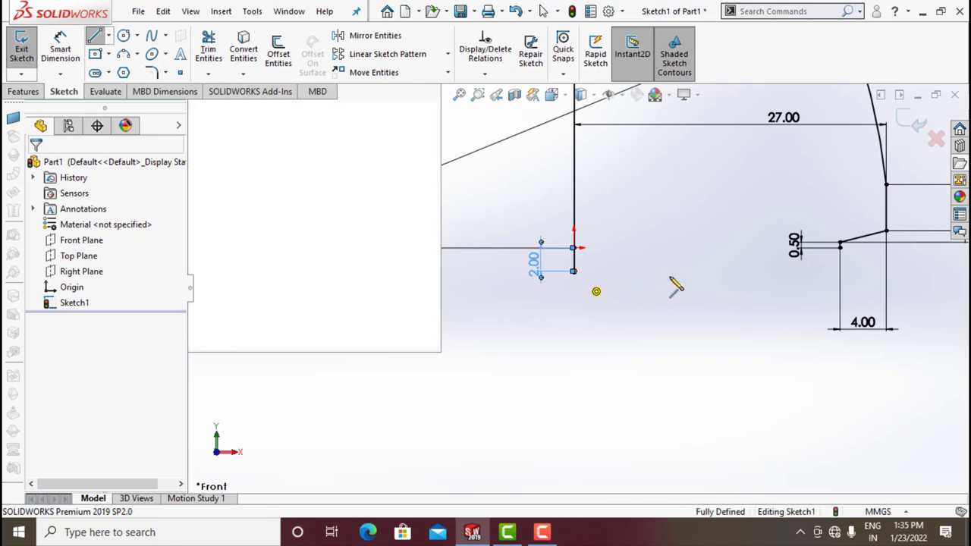
click(820, 271)
key(Escape)
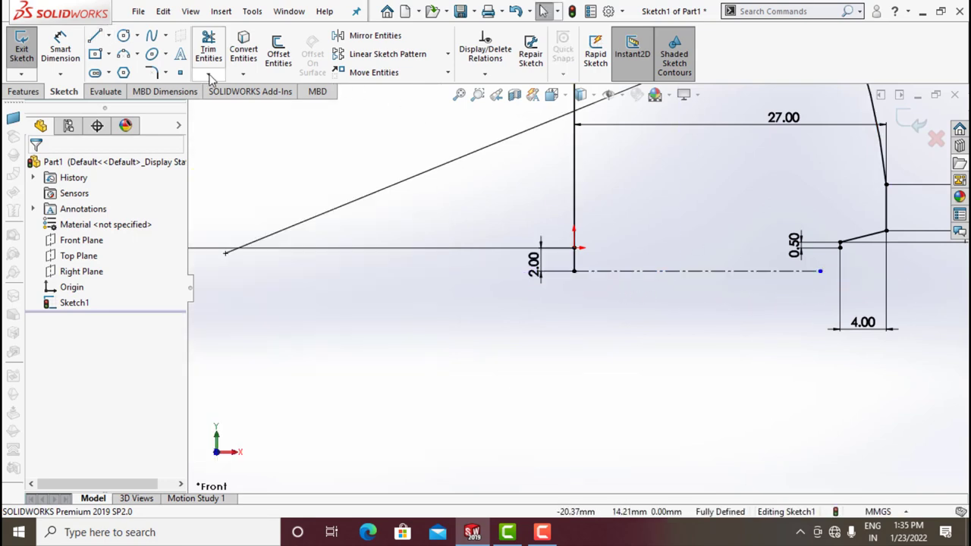
click(125, 55)
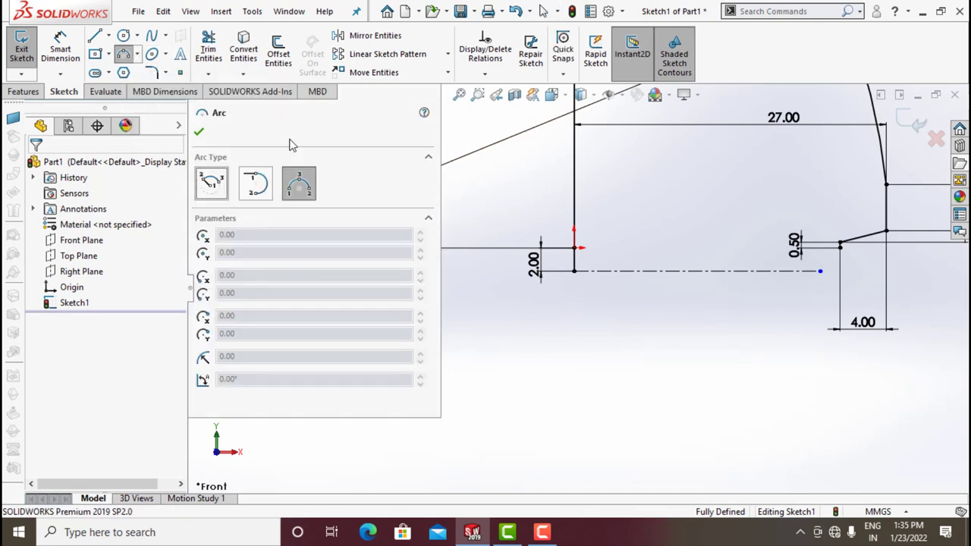
click(574, 271)
click(821, 271)
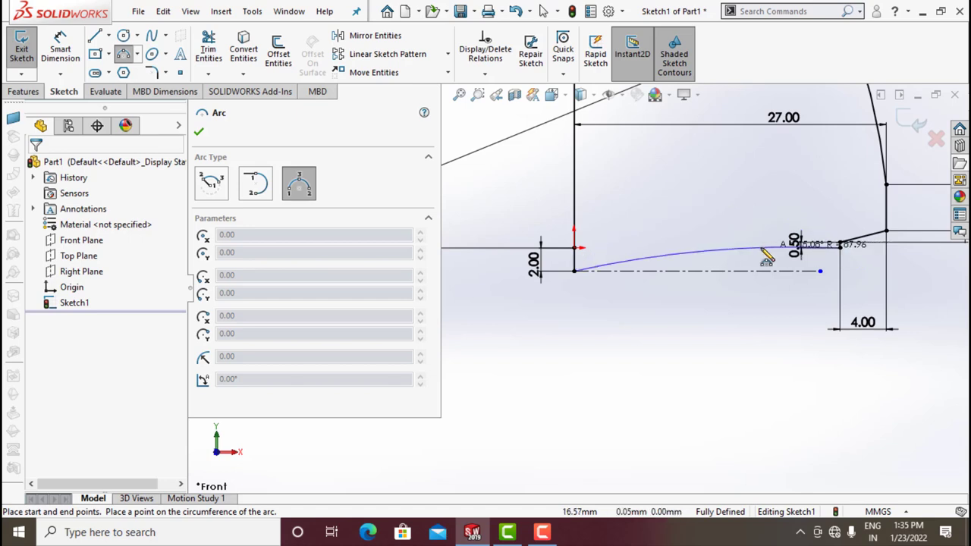
click(751, 280)
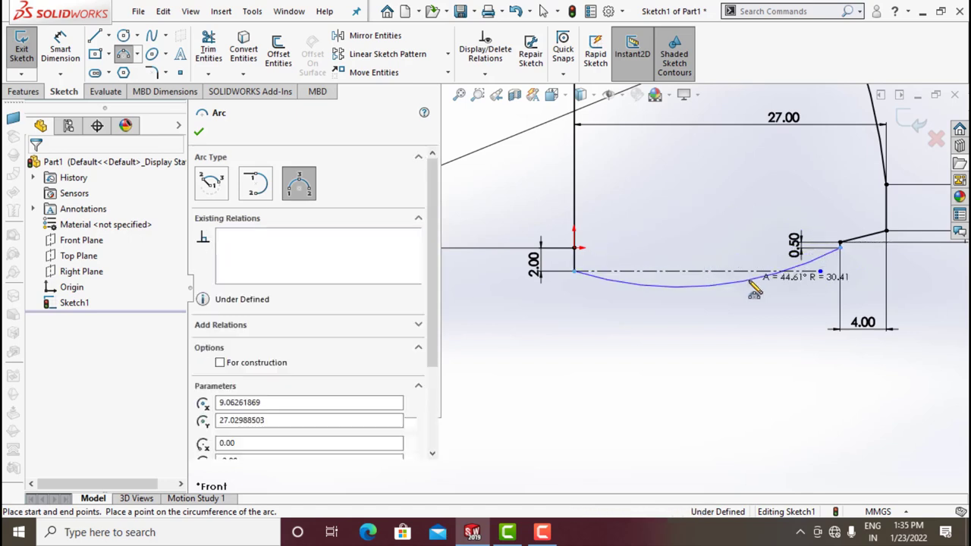
key(Escape)
Add a Tangent relation between the arc and the centreline, fully defining Sketch1.
click(484, 74)
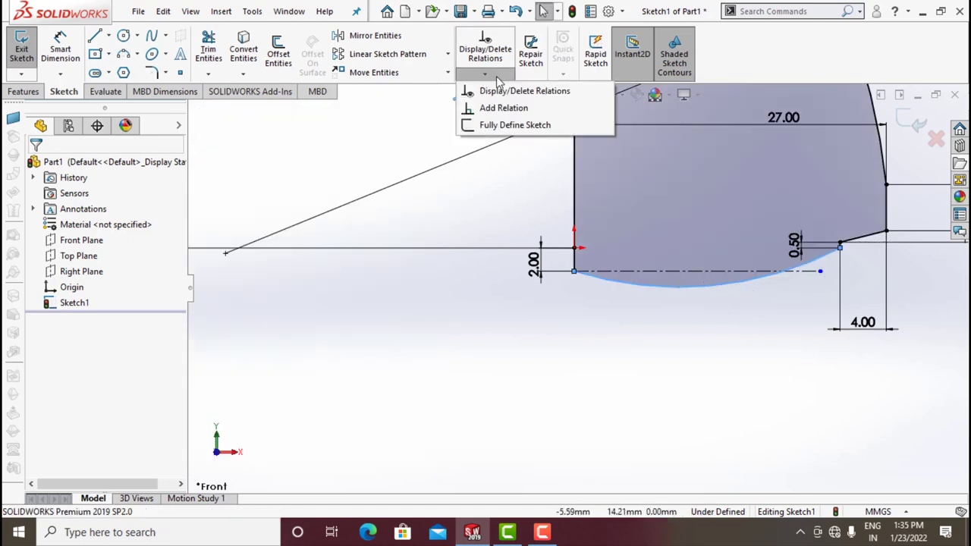
click(497, 106)
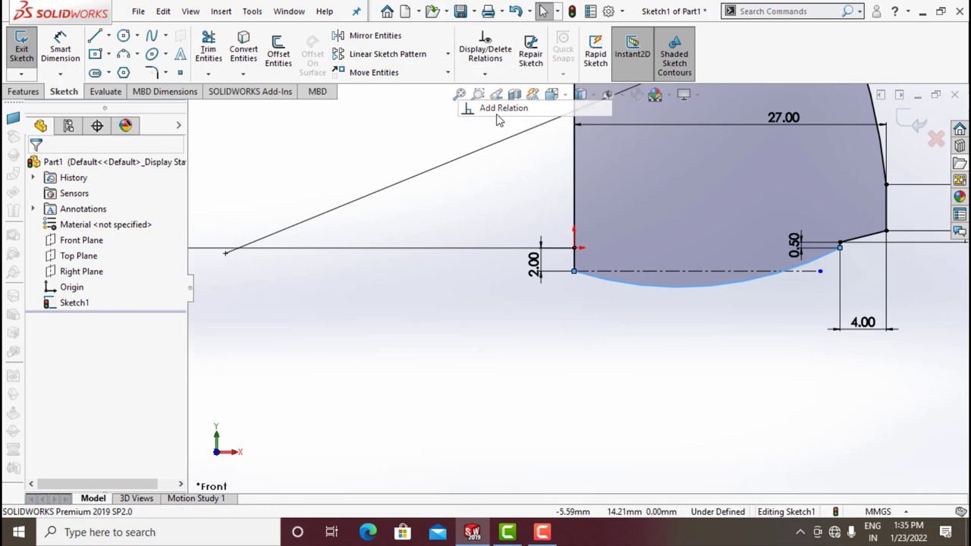
click(710, 271)
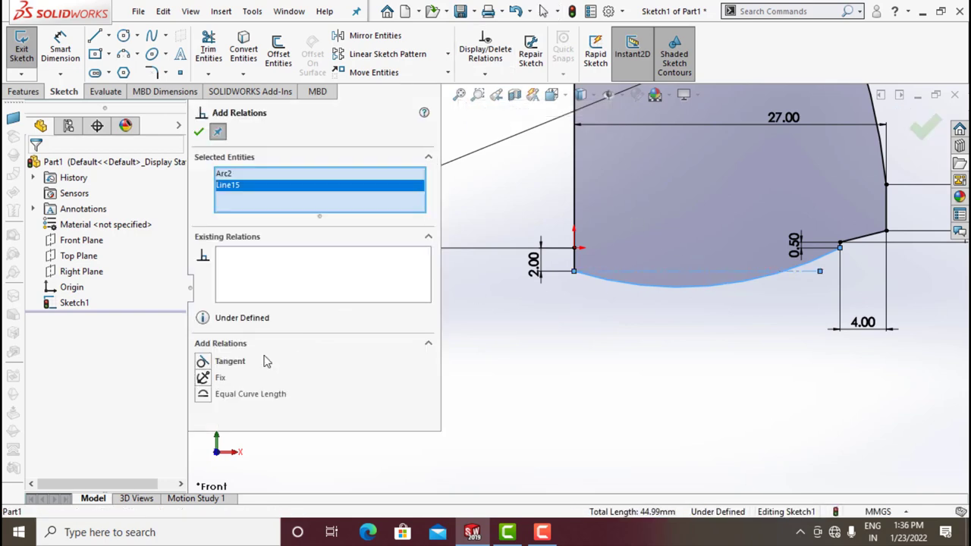
click(203, 363)
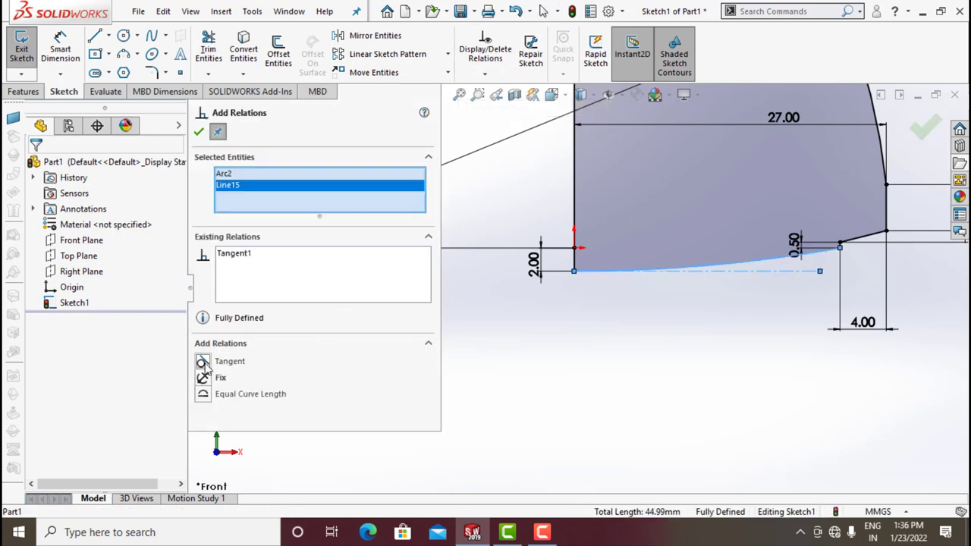
click(198, 134)
scroll(891, 228, up, 4)
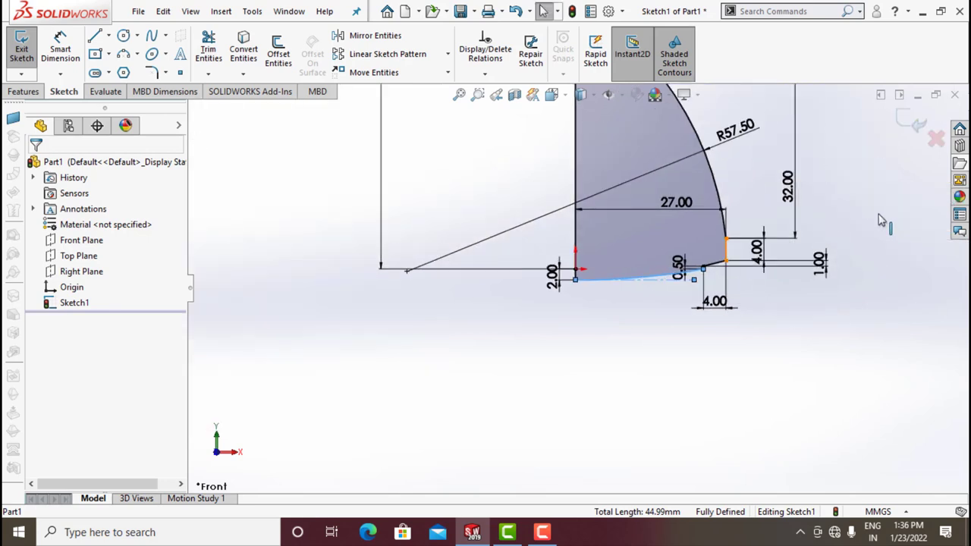
scroll(878, 217, up, 3)
scroll(873, 210, up, 1)
scroll(852, 167, up, 1)
scroll(852, 167, down, 1)
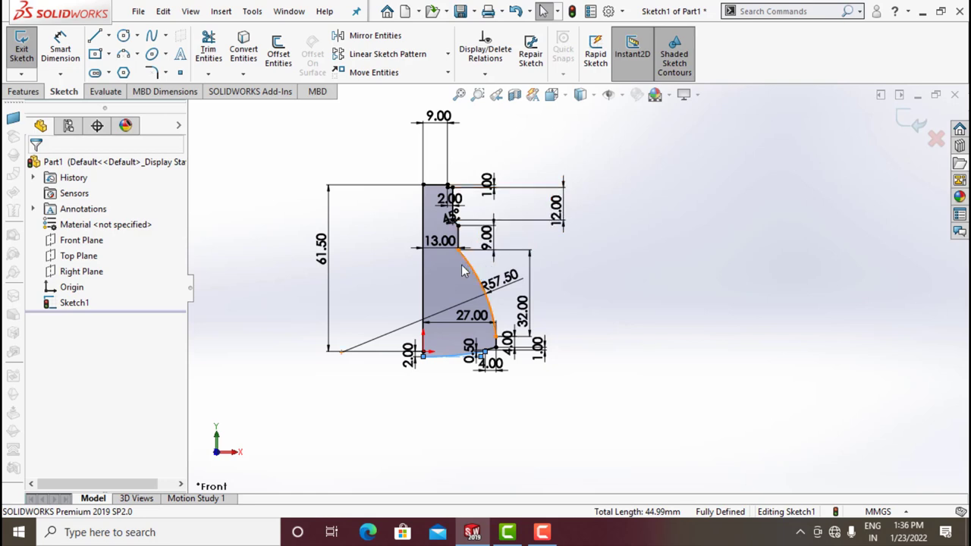
scroll(493, 337, down, 3)
scroll(472, 310, down, 2)
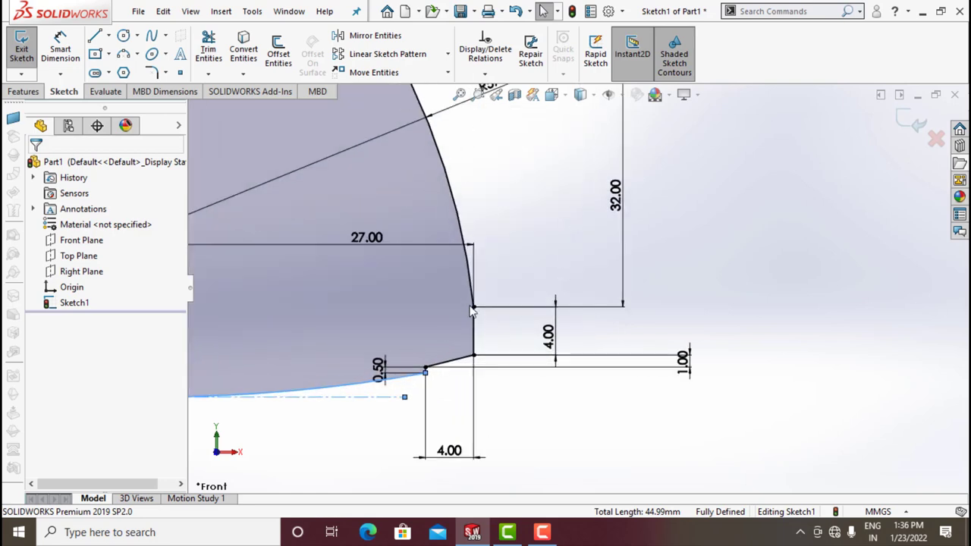
scroll(472, 309, down, 2)
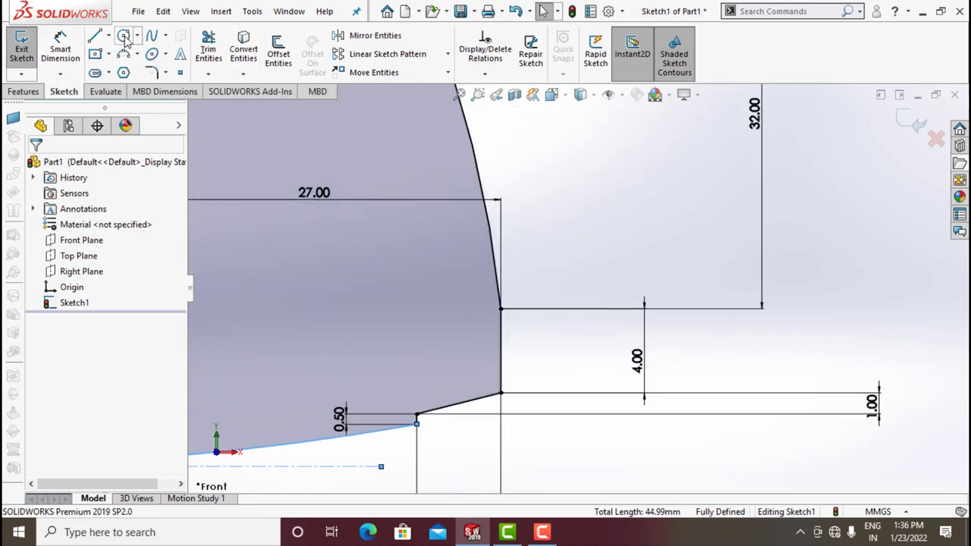
Draw a circle centred on the profile vertex and dimension it to 2 mm diameter.
click(123, 36)
click(501, 310)
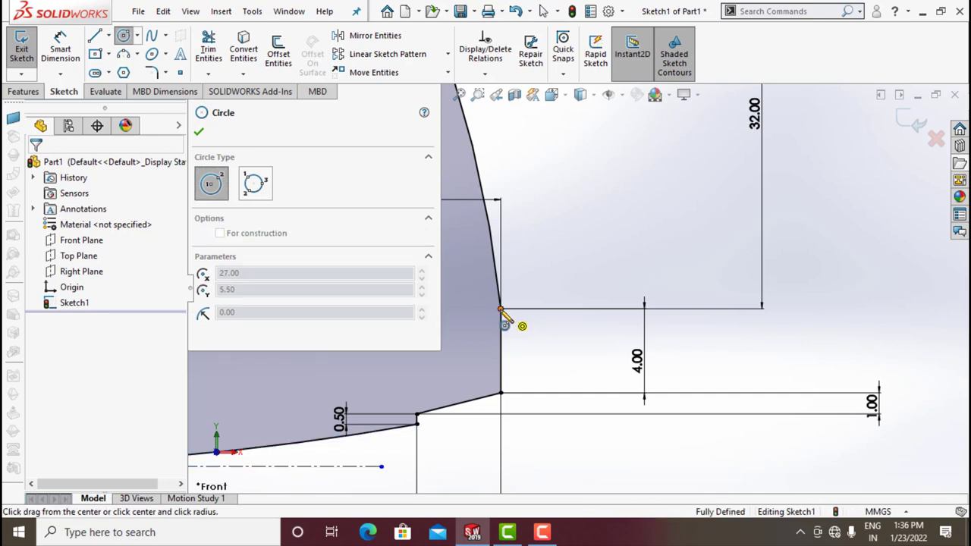
click(486, 295)
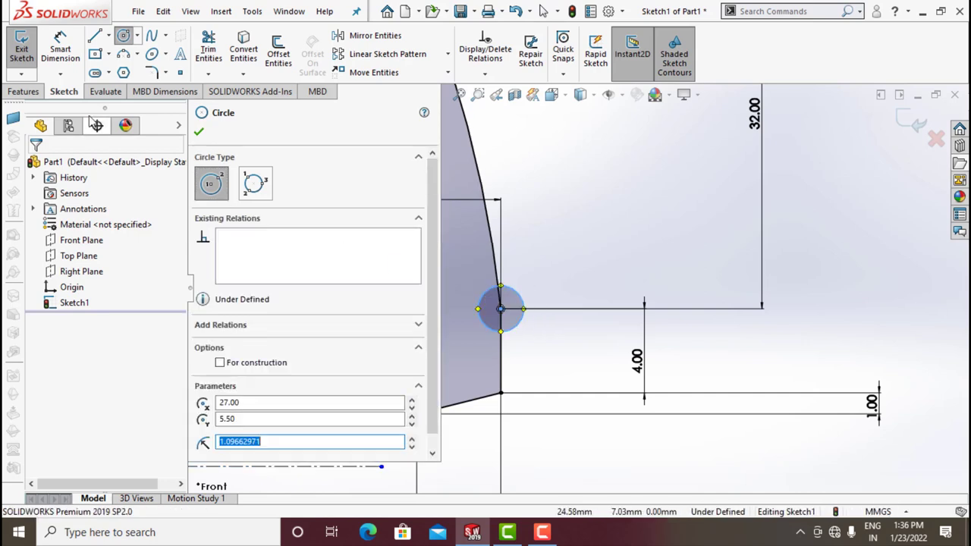
click(198, 133)
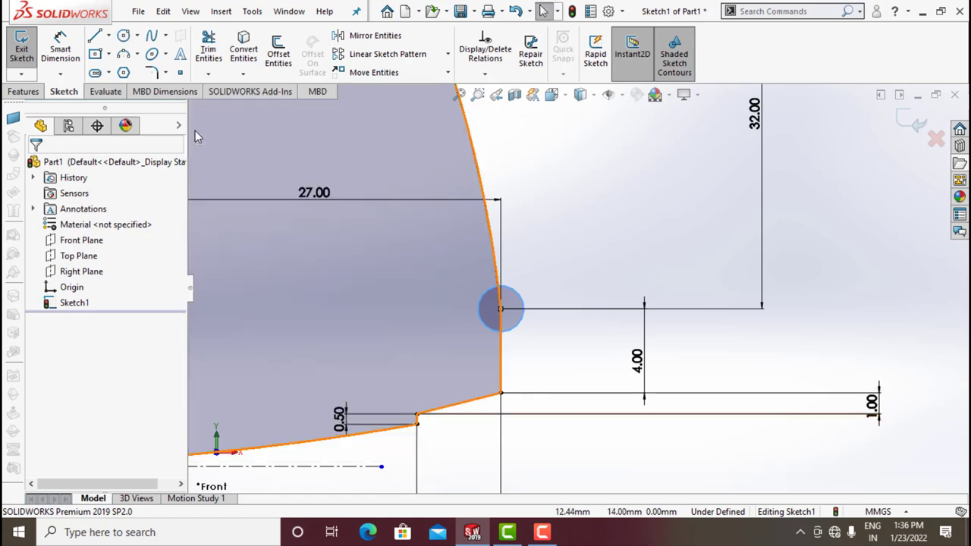
click(60, 38)
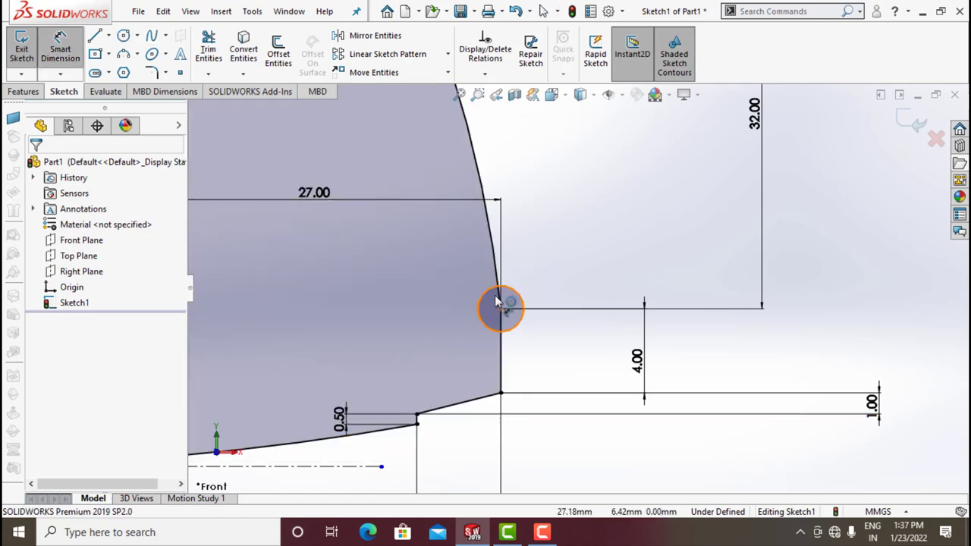
click(461, 302)
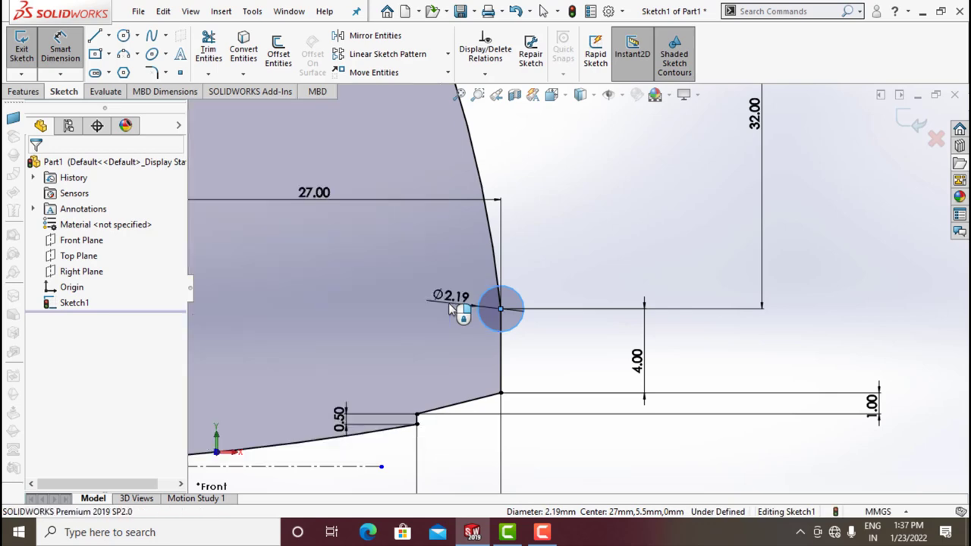
click(448, 302)
text(2)
key(Return)
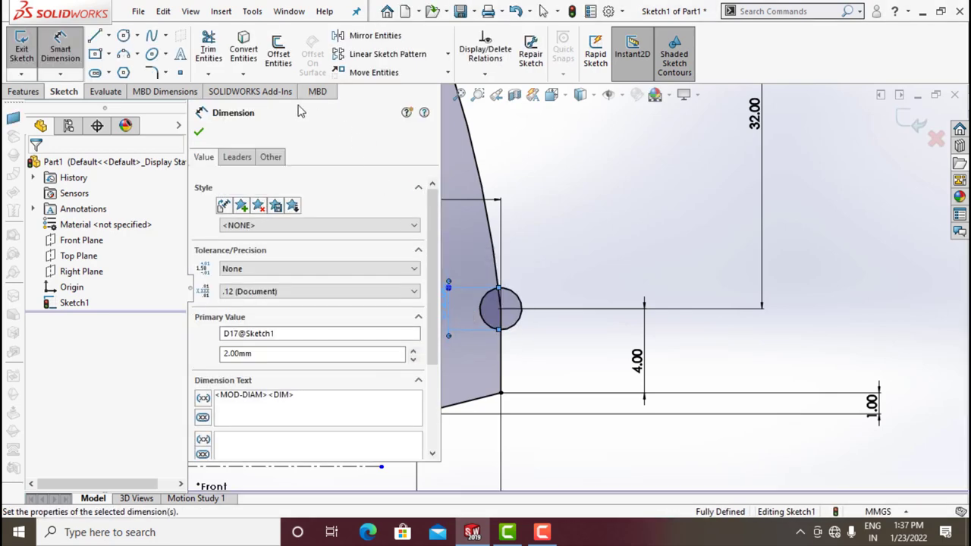
click(199, 133)
Trim away the circle's outer half and exit the sketch.
click(209, 49)
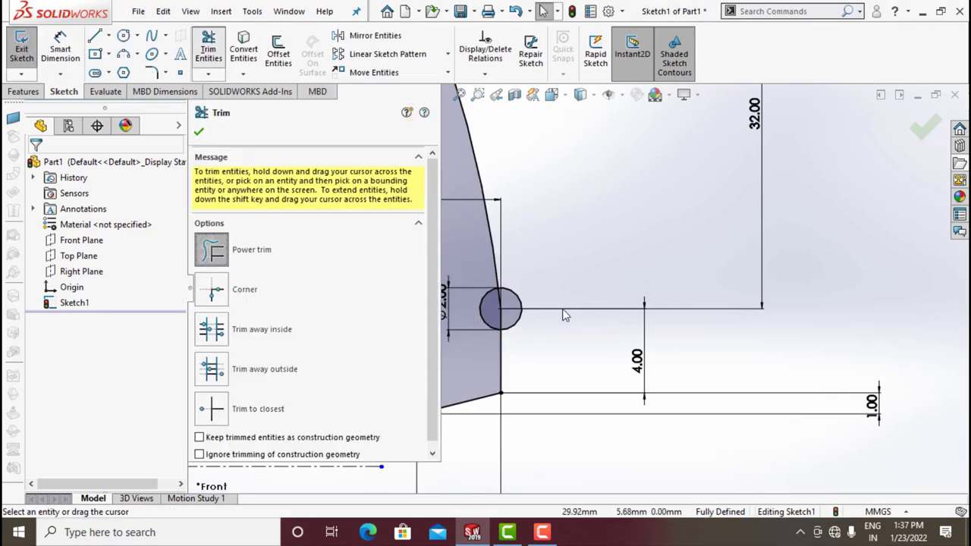
scroll(561, 311, down, 3)
mouse_move(484, 253)
mouse_down()
mouse_move(453, 307)
mouse_move(306, 173)
mouse_up()
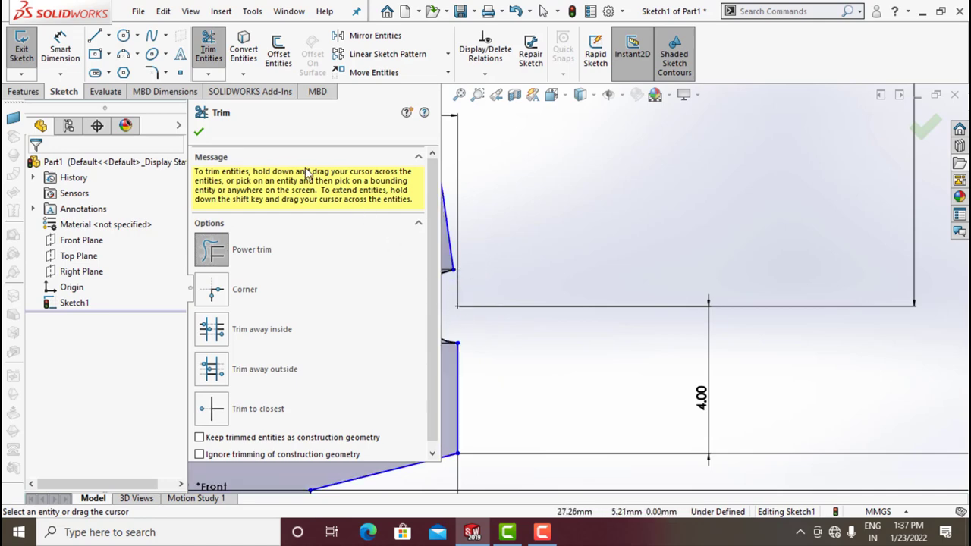
click(199, 133)
scroll(600, 301, up, 2)
scroll(629, 327, up, 2)
scroll(643, 339, up, 1)
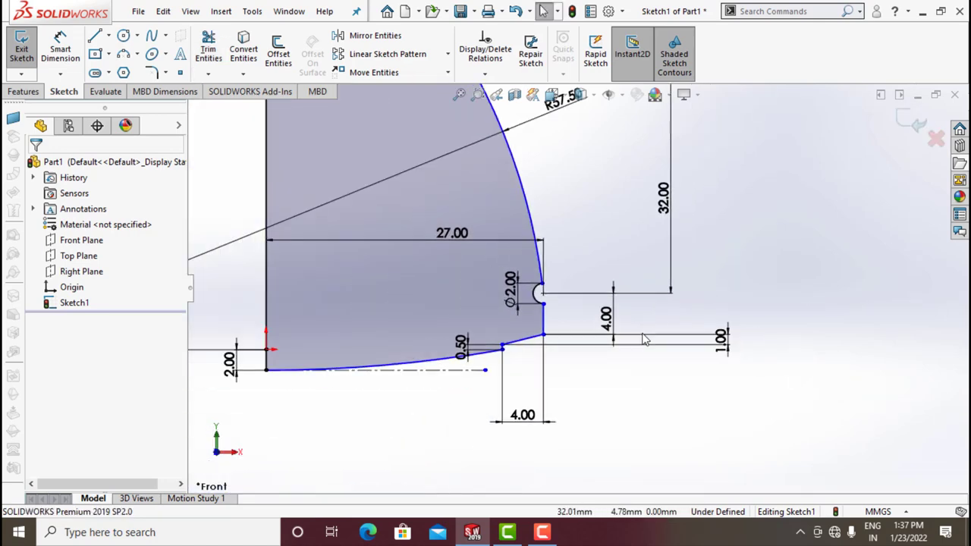
scroll(644, 339, up, 2)
scroll(685, 302, up, 1)
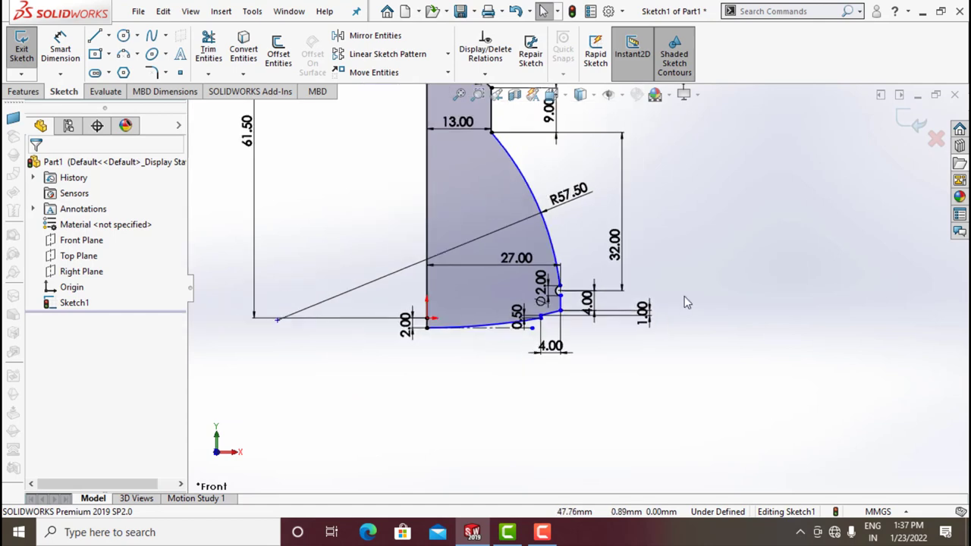
click(918, 125)
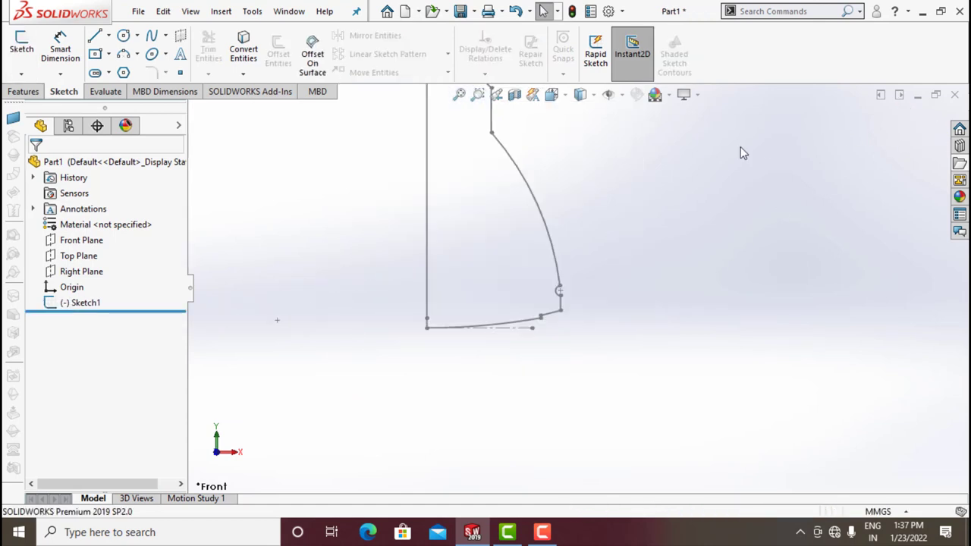
Revolve Sketch1 Blind 360° using the vertical sketch line as the axis.
click(30, 92)
click(70, 51)
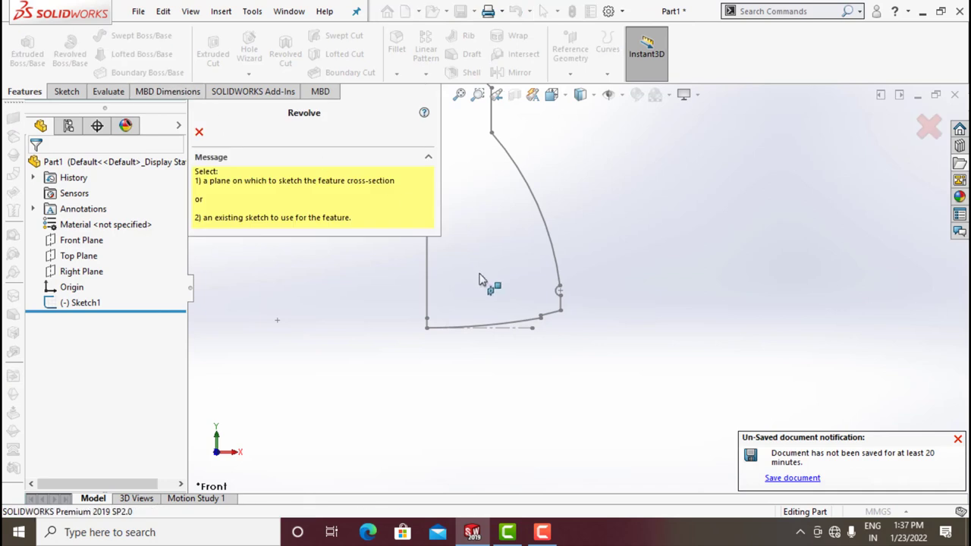
scroll(489, 282, up, 3)
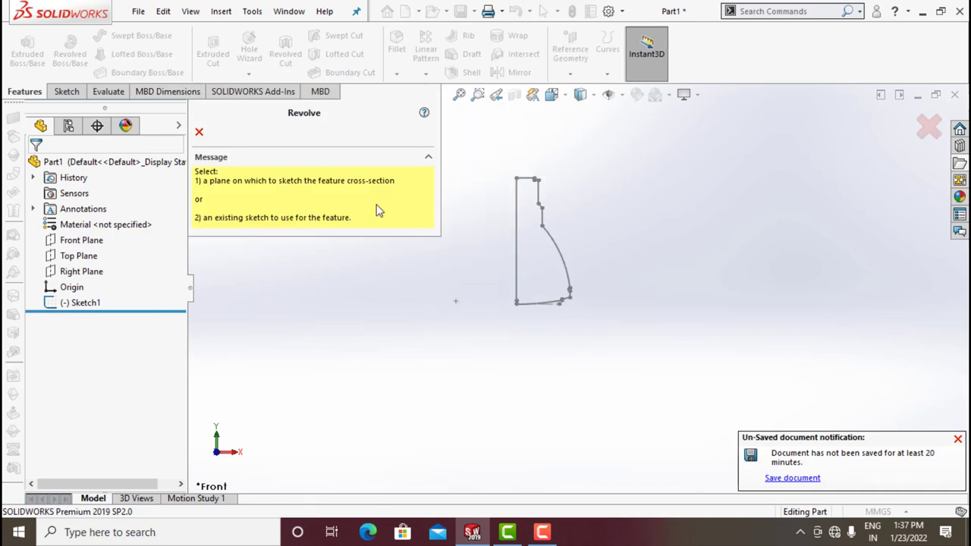
click(516, 241)
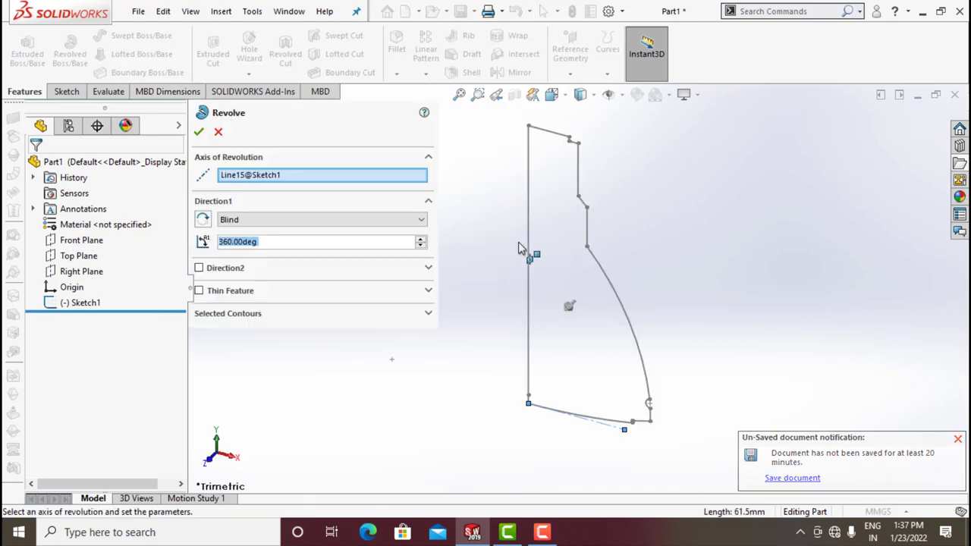
right_click(316, 179)
click(349, 203)
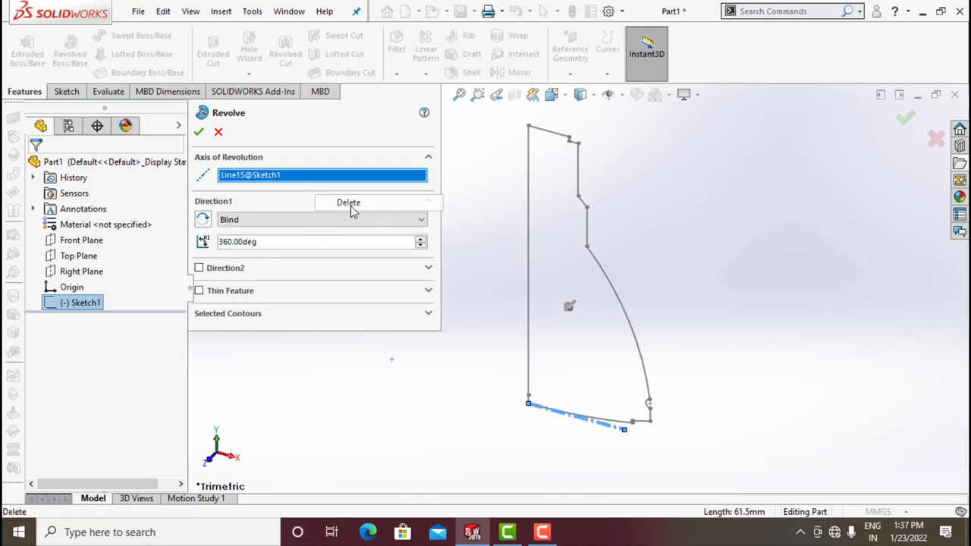
click(530, 214)
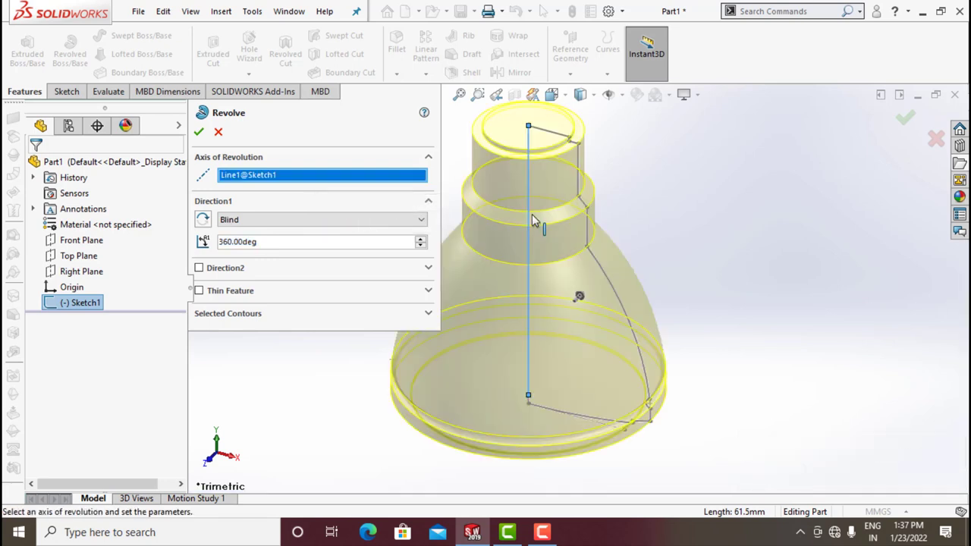
click(199, 132)
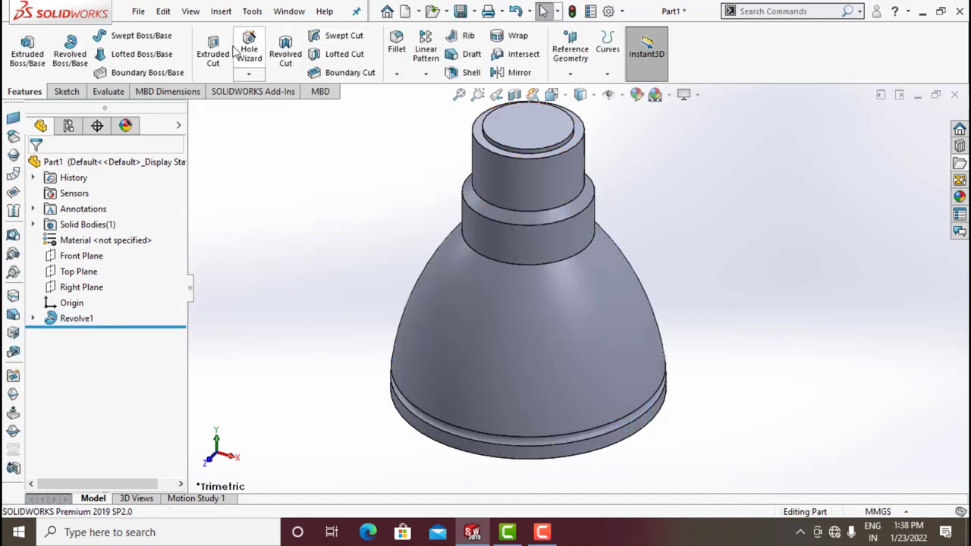
Fillet the two top circular edges of the neck at 0.5 mm radius.
click(395, 64)
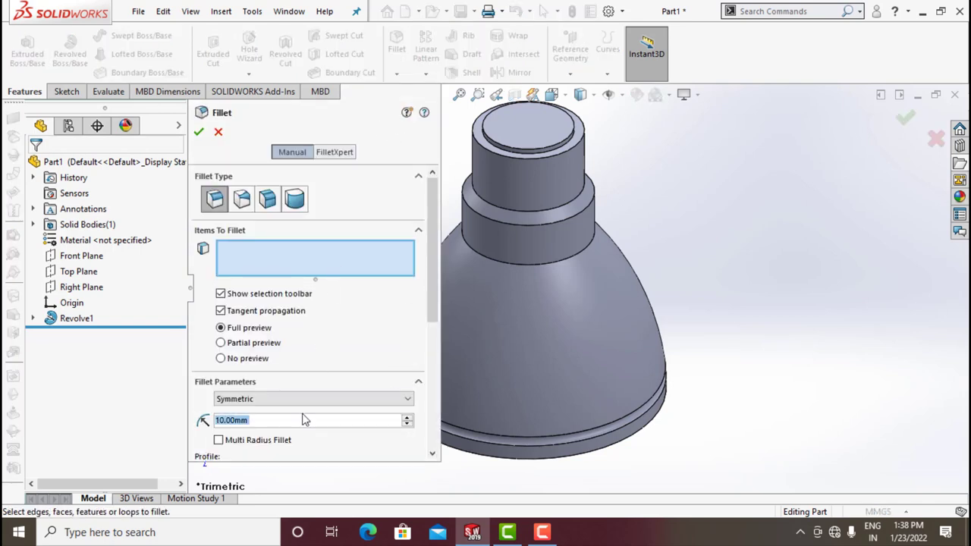
text(0.5)
key(Return)
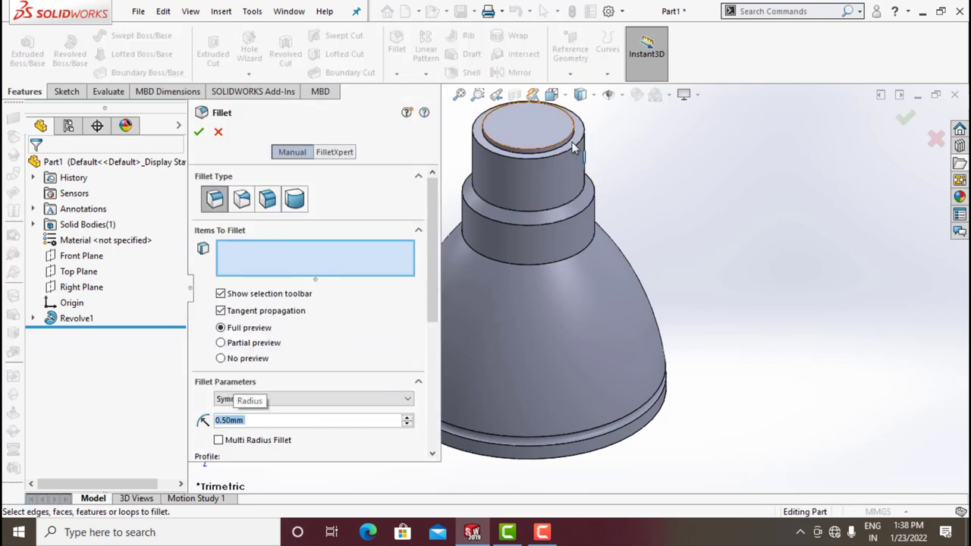
click(572, 143)
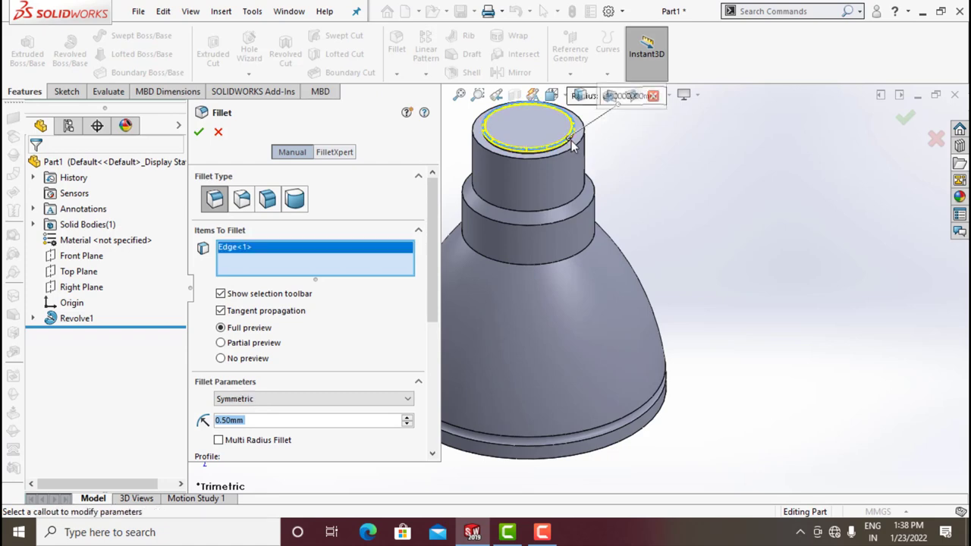
click(577, 149)
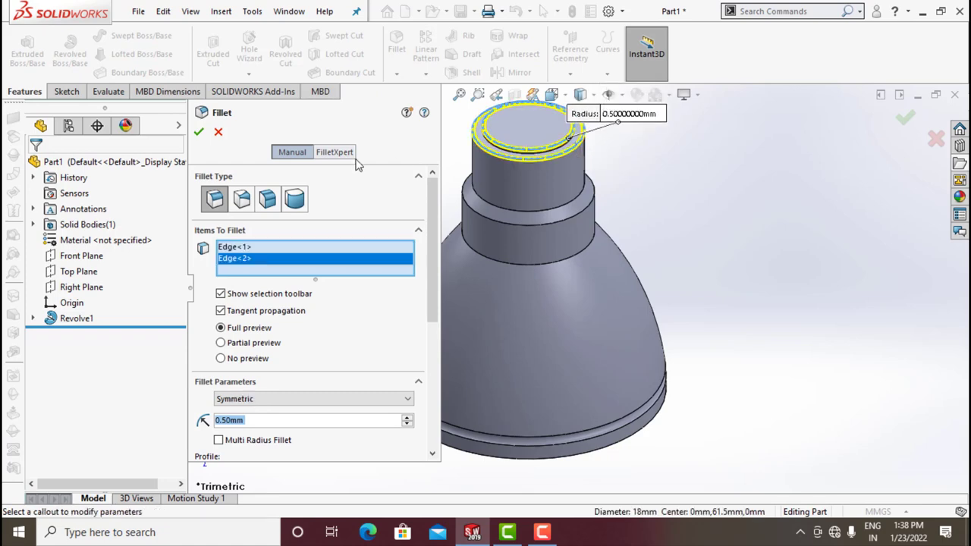
click(200, 132)
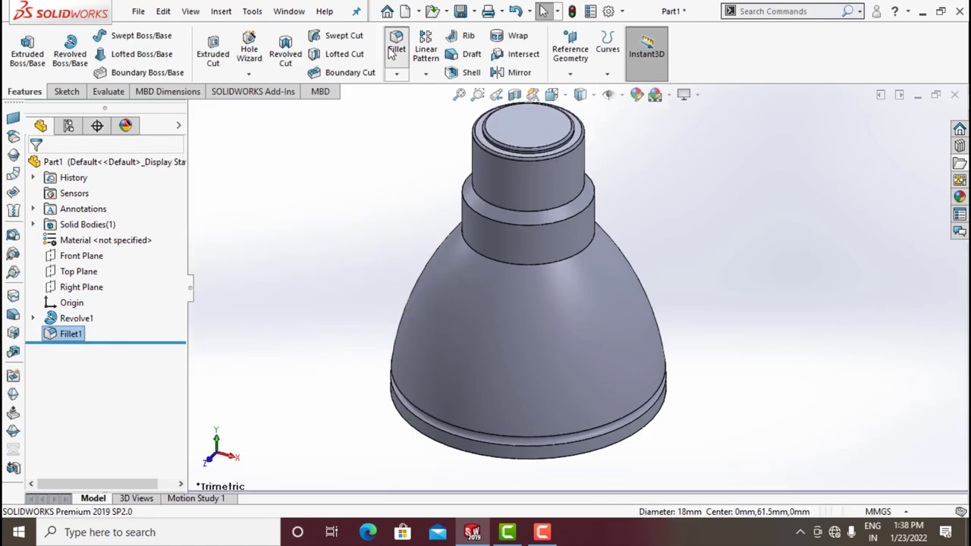
Fillet the neck's middle step edge and cylindrical face at 2 mm radius.
click(395, 50)
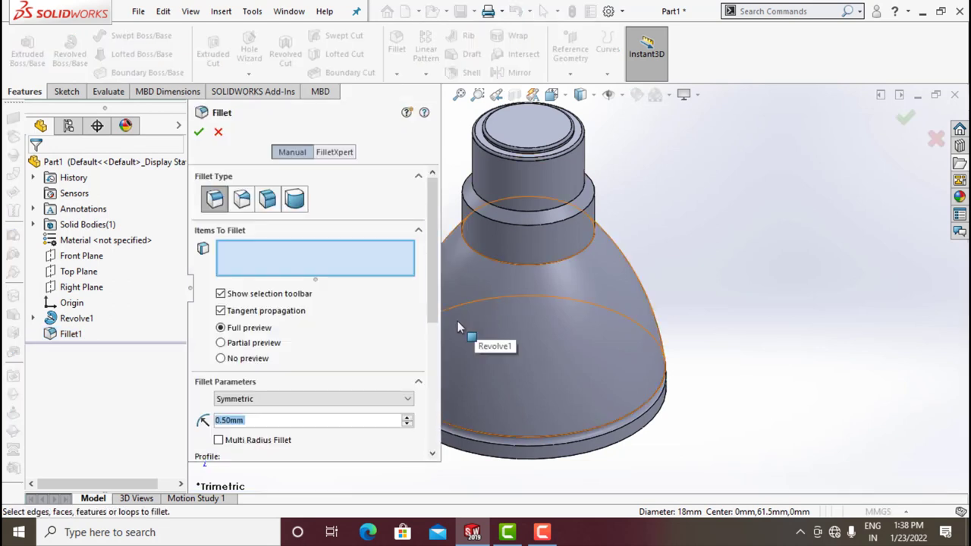
text(2)
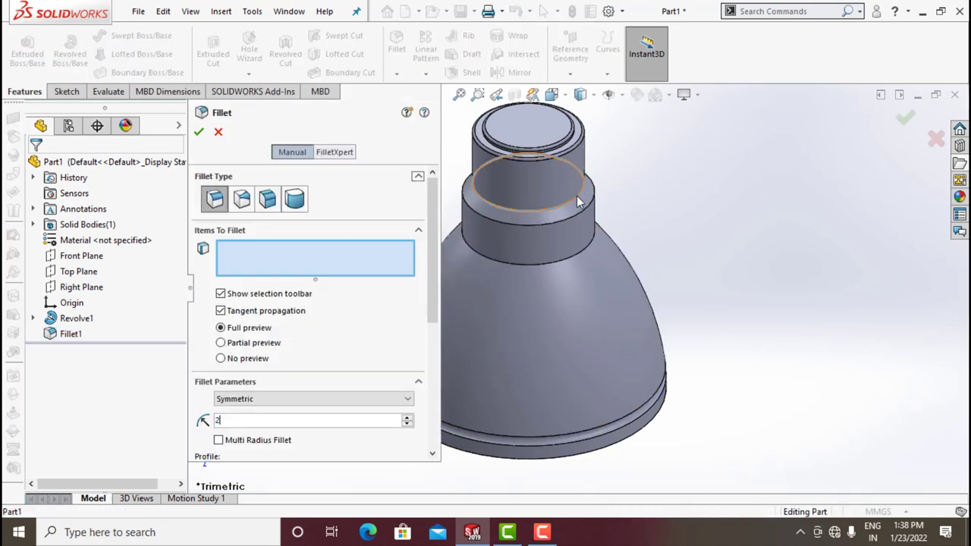
click(576, 197)
click(587, 236)
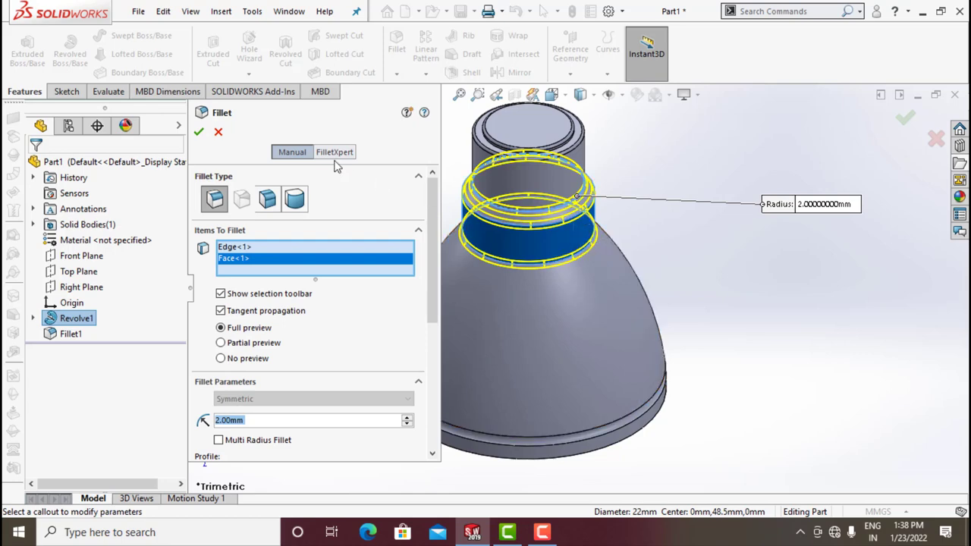
click(203, 133)
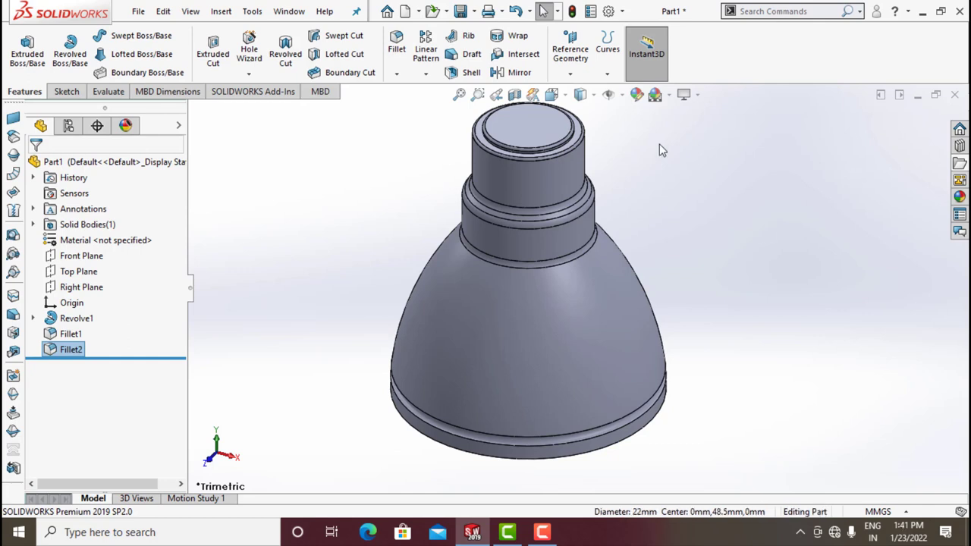
Start a sketch on the neck's flat top face and view it Normal To.
click(531, 130)
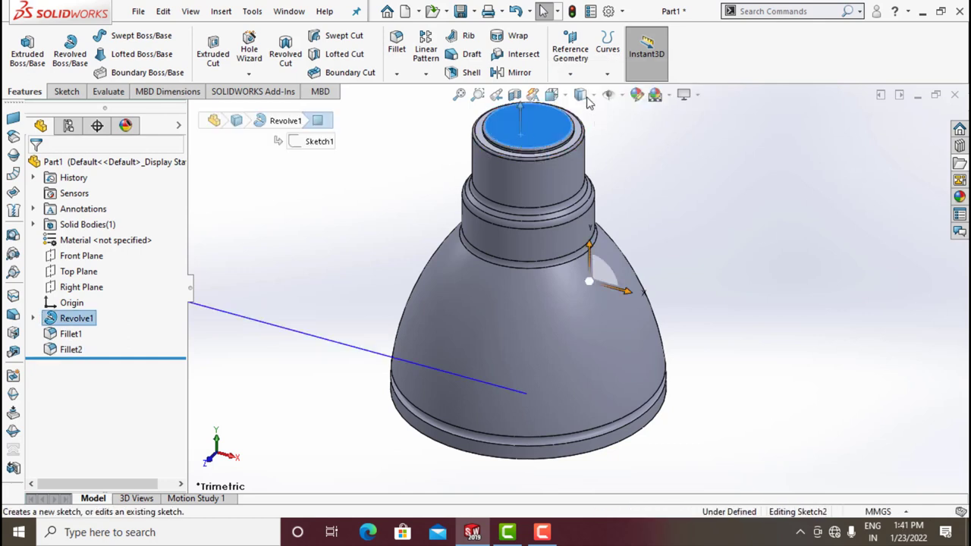
click(584, 93)
click(551, 94)
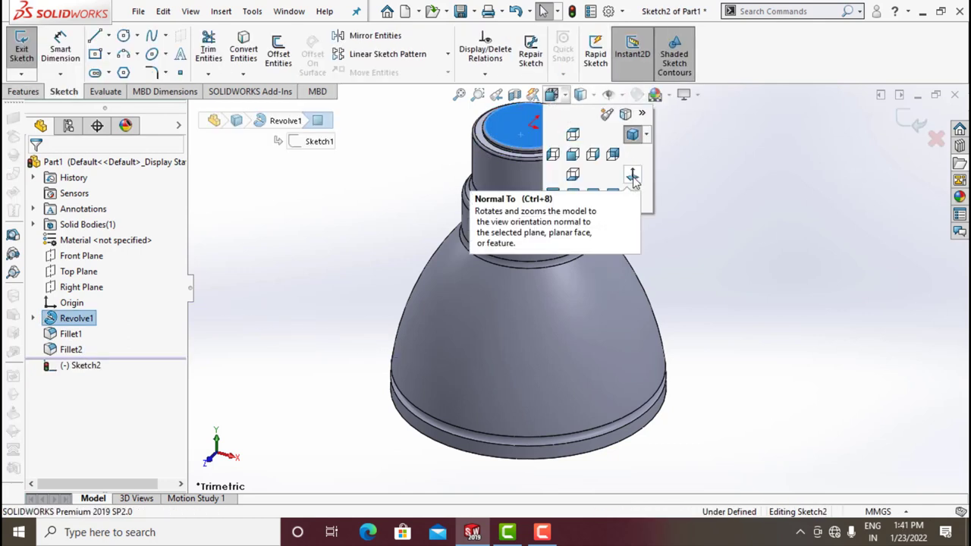
click(633, 176)
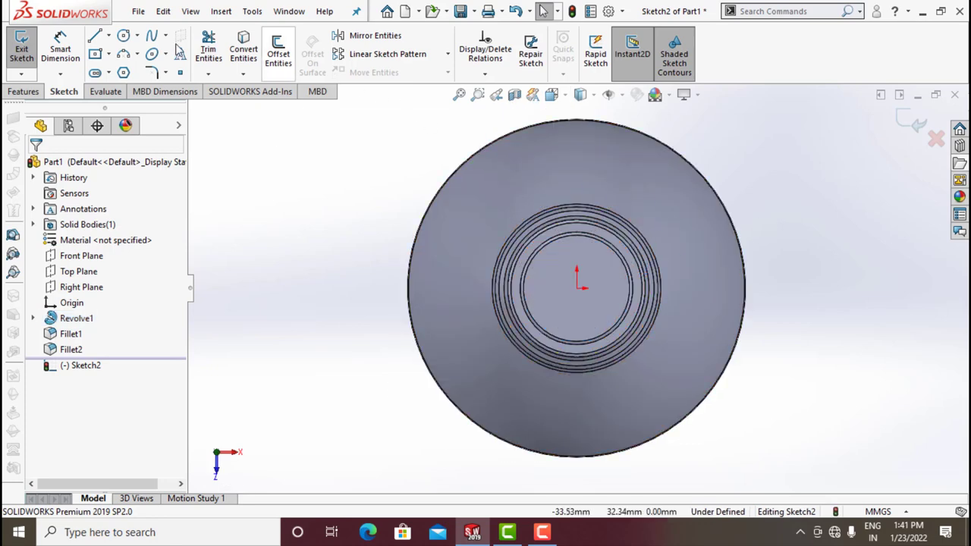
Draw a vertical ellipse centred just right of the origin.
click(152, 56)
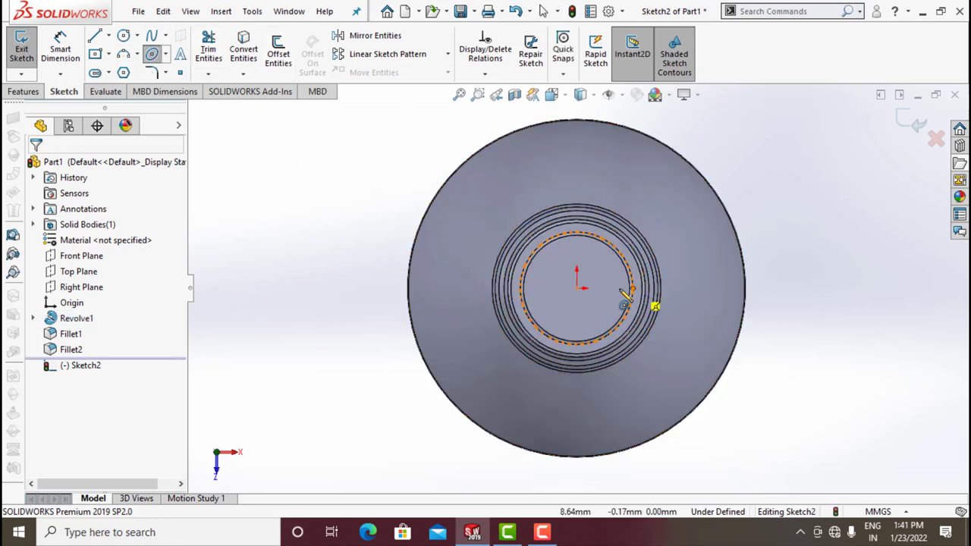
click(602, 289)
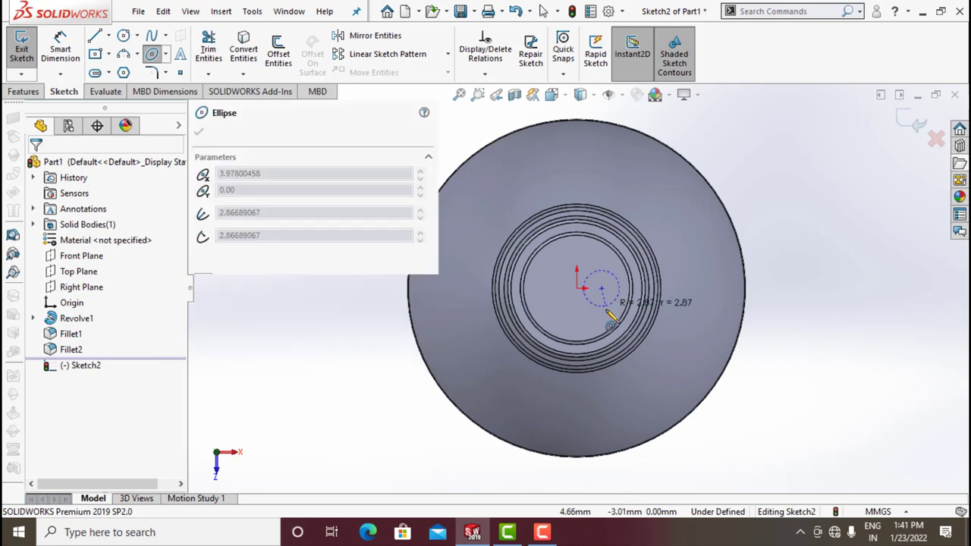
click(601, 311)
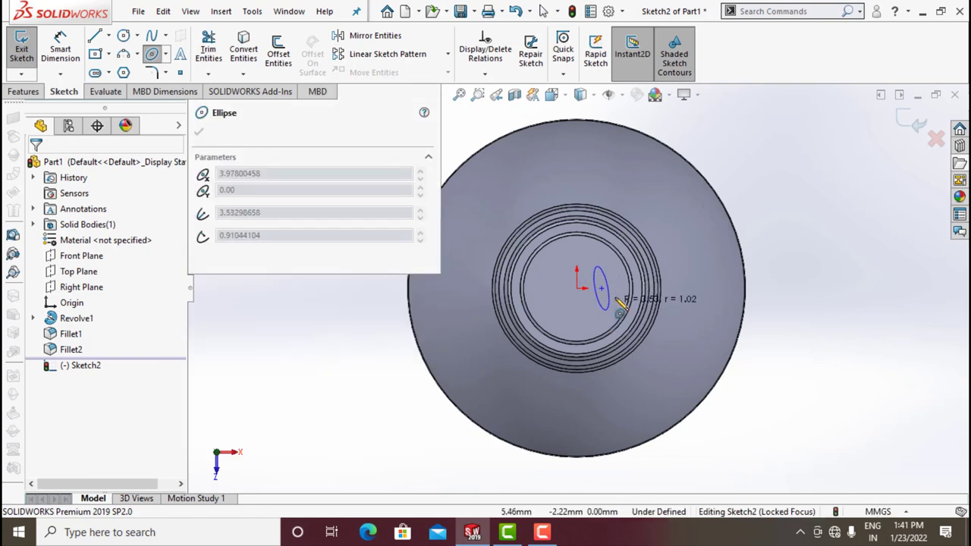
key(Escape)
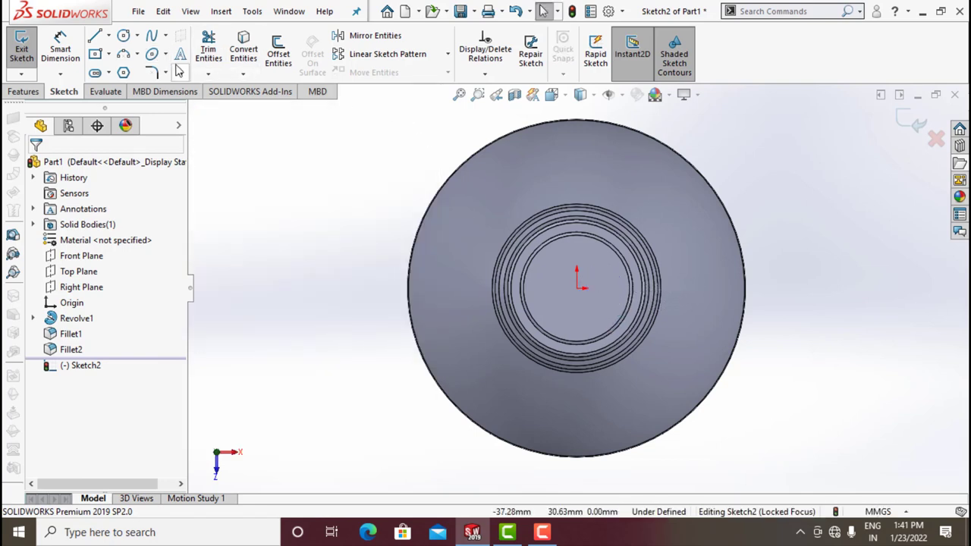
click(167, 55)
click(173, 70)
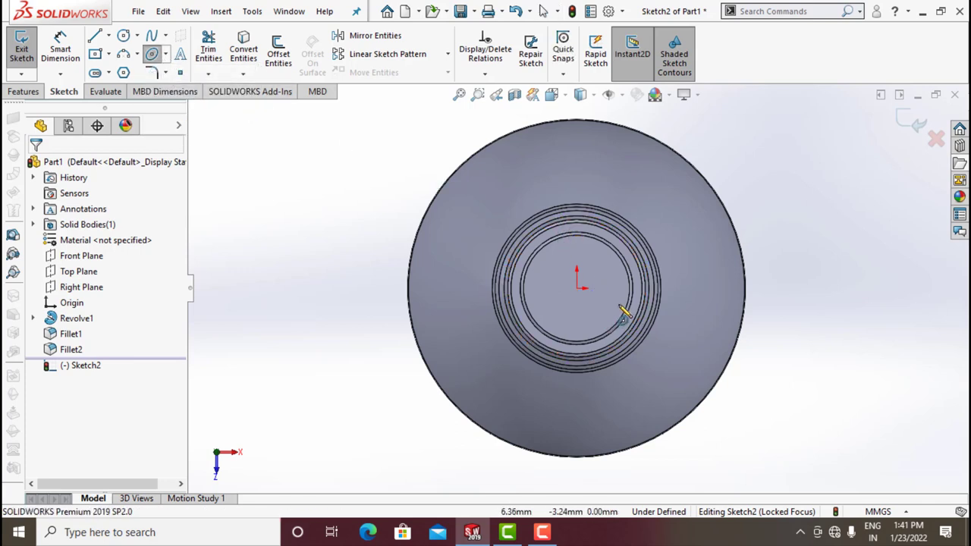
click(604, 289)
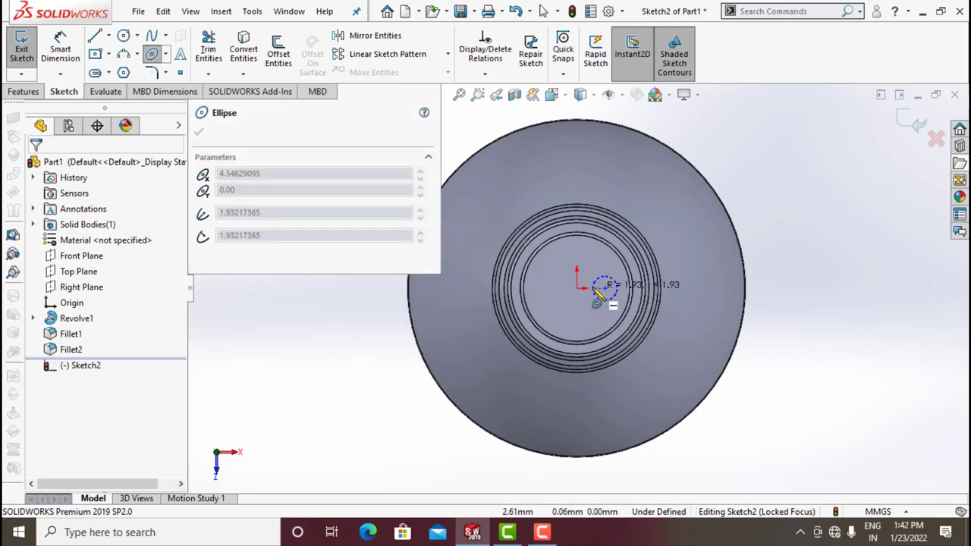
click(595, 289)
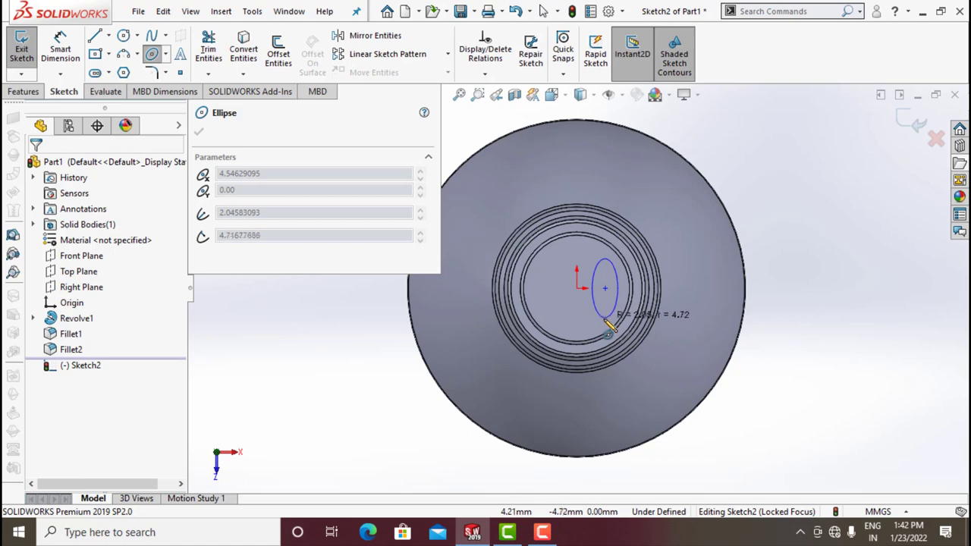
click(609, 326)
key(Escape)
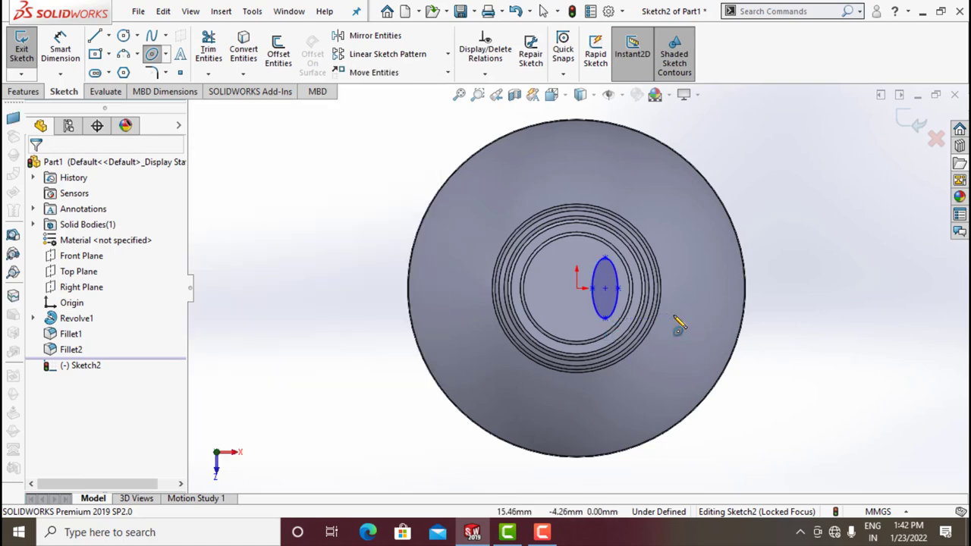
scroll(647, 301, down, 3)
scroll(647, 302, down, 2)
Dimension the ellipse's width between its side vertices, correcting it from 9 to 6 mm.
click(60, 47)
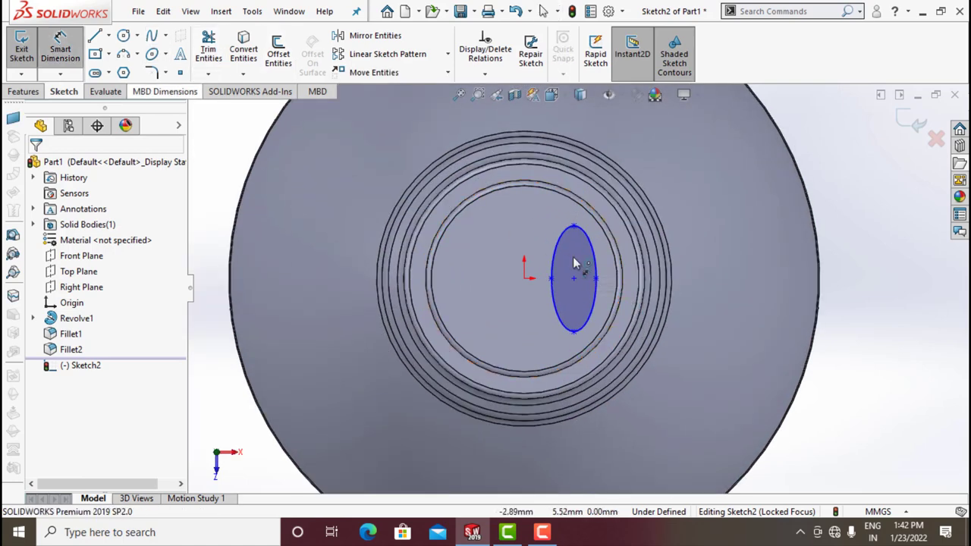
click(552, 278)
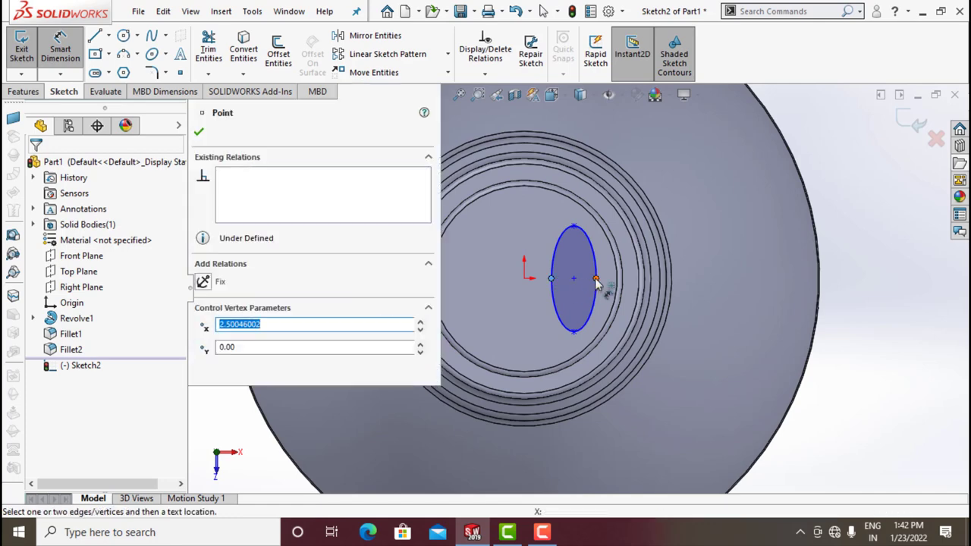
click(596, 279)
click(591, 426)
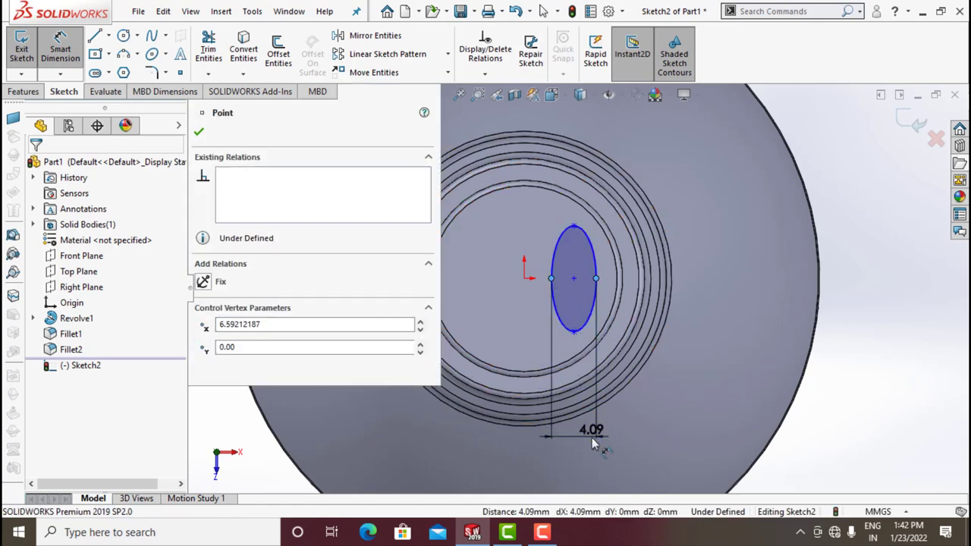
text(9)
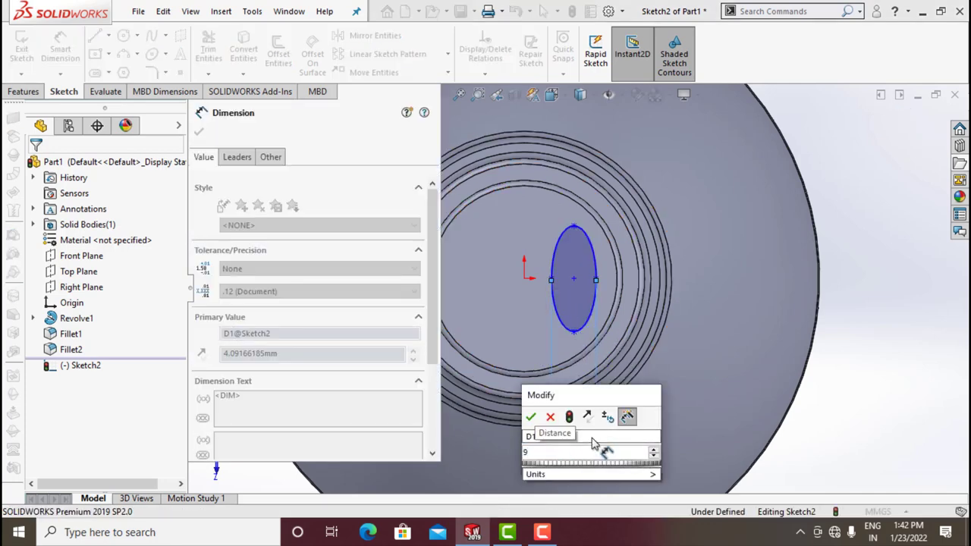
key(Return)
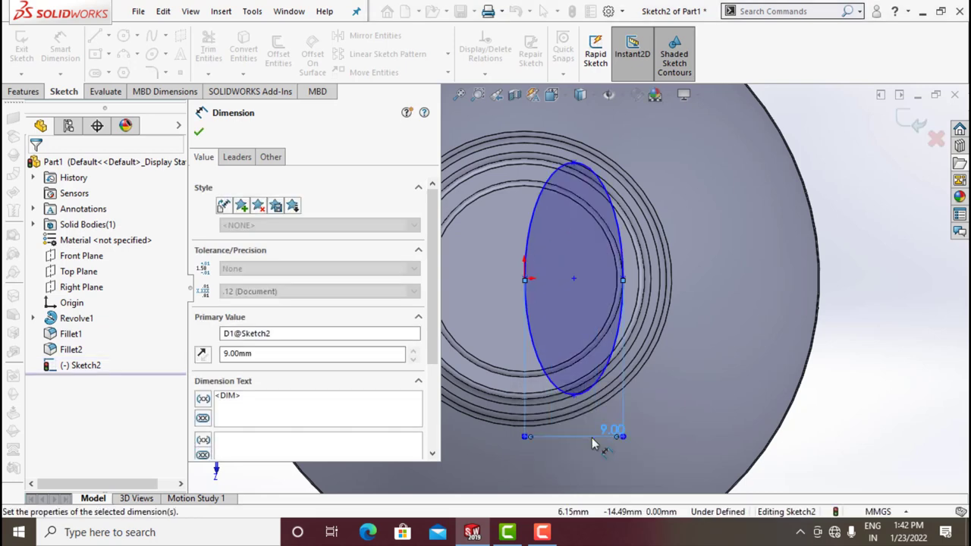
key(f)
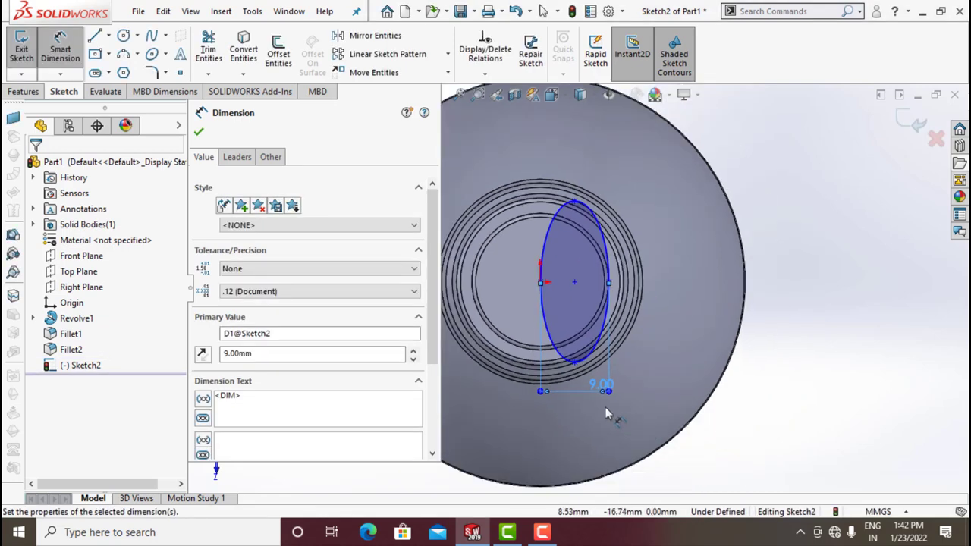
key(Escape)
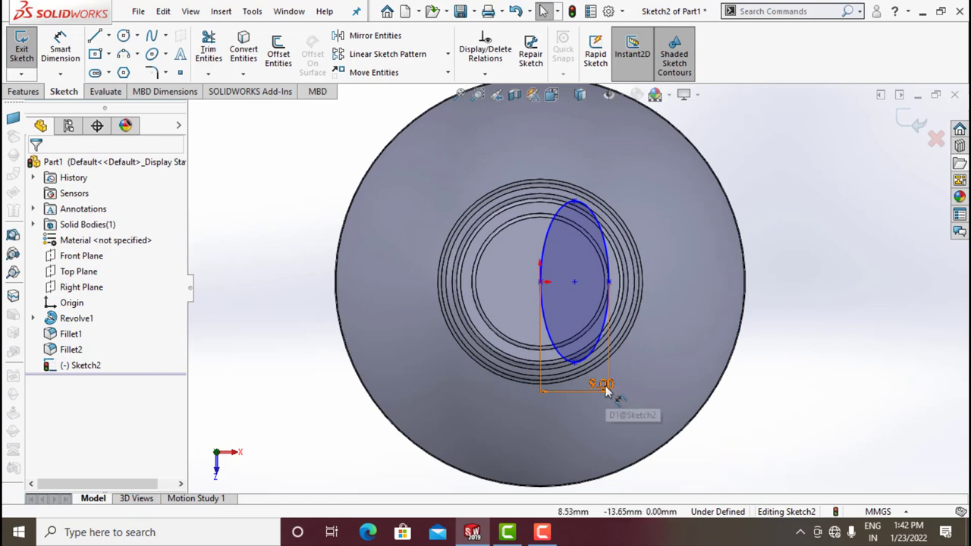
double_click(607, 387)
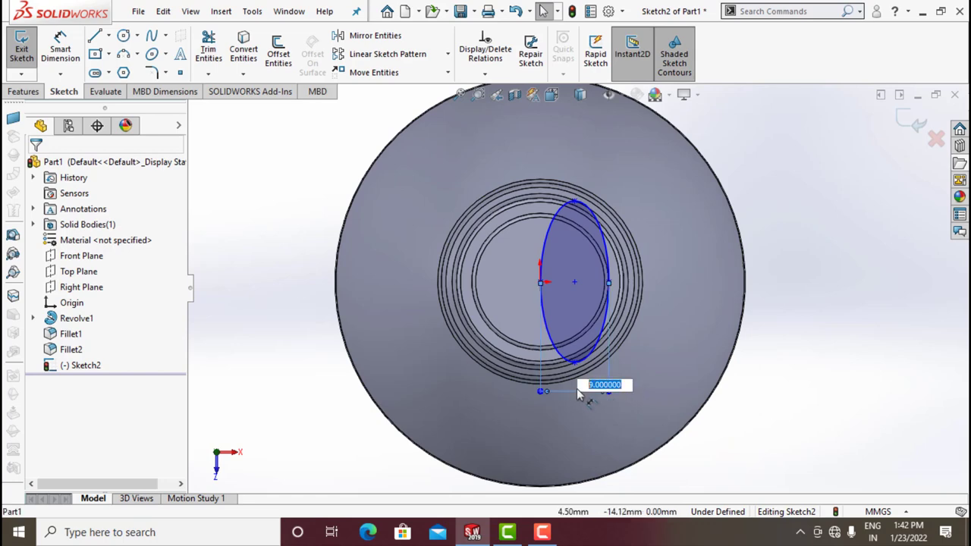
text(6.)
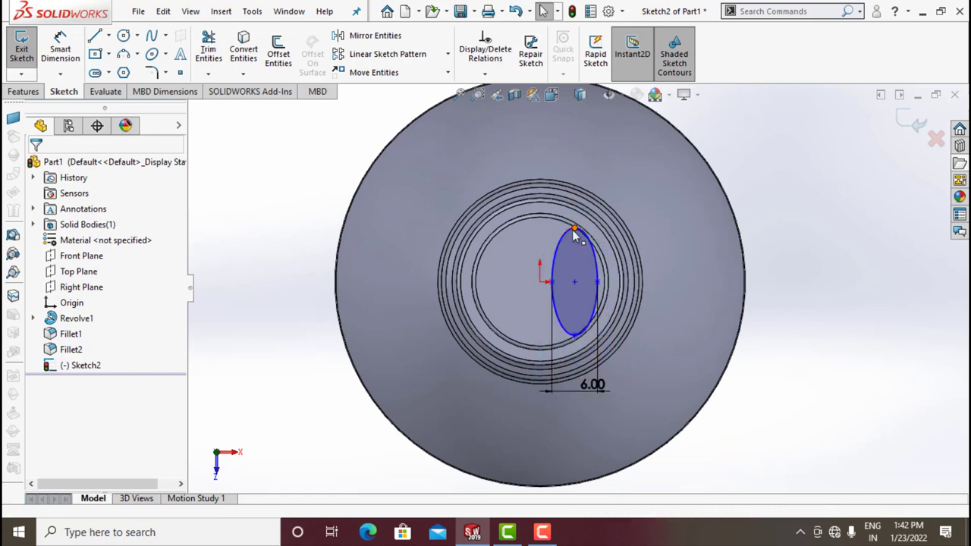
click(574, 336)
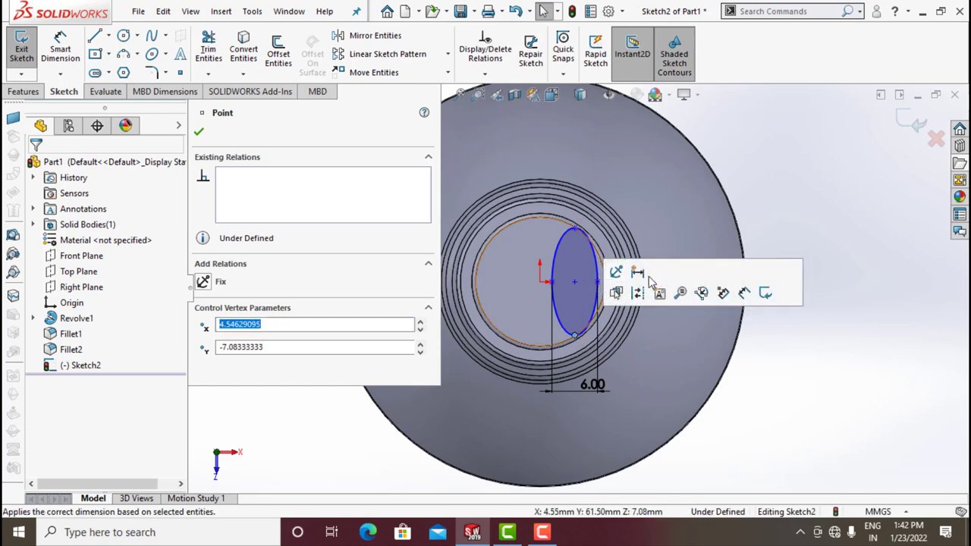
key(Escape)
Dimension the ellipse height between its top and bottom points as 9 mm.
click(81, 50)
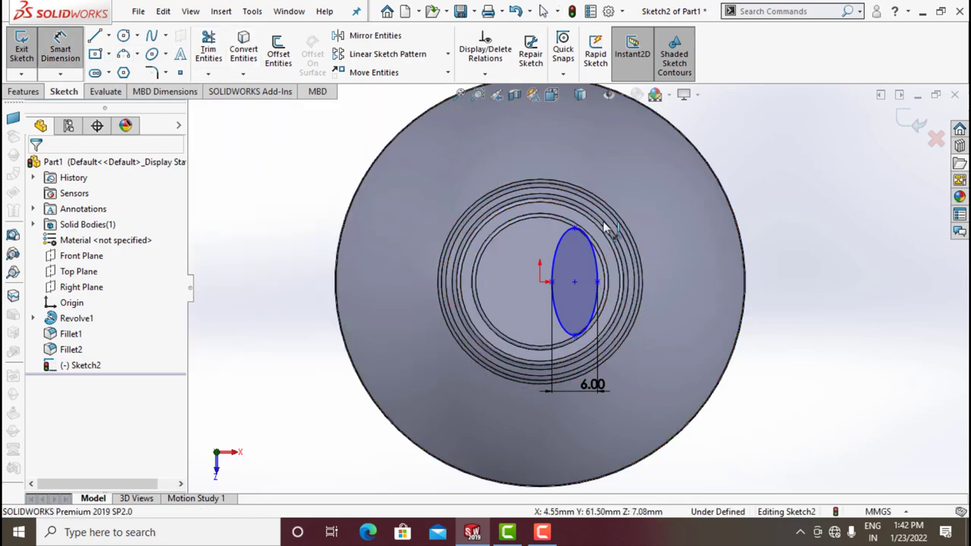
click(575, 229)
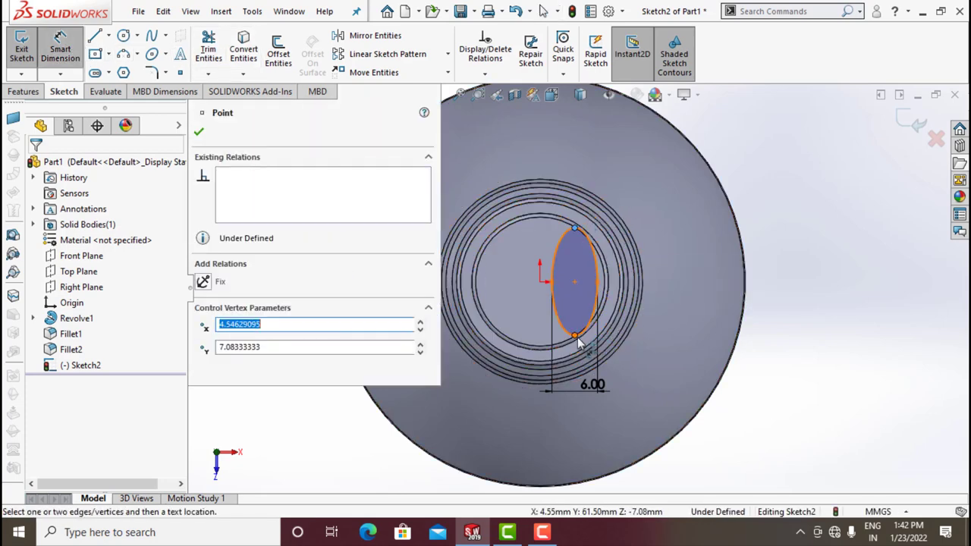
click(574, 335)
click(691, 289)
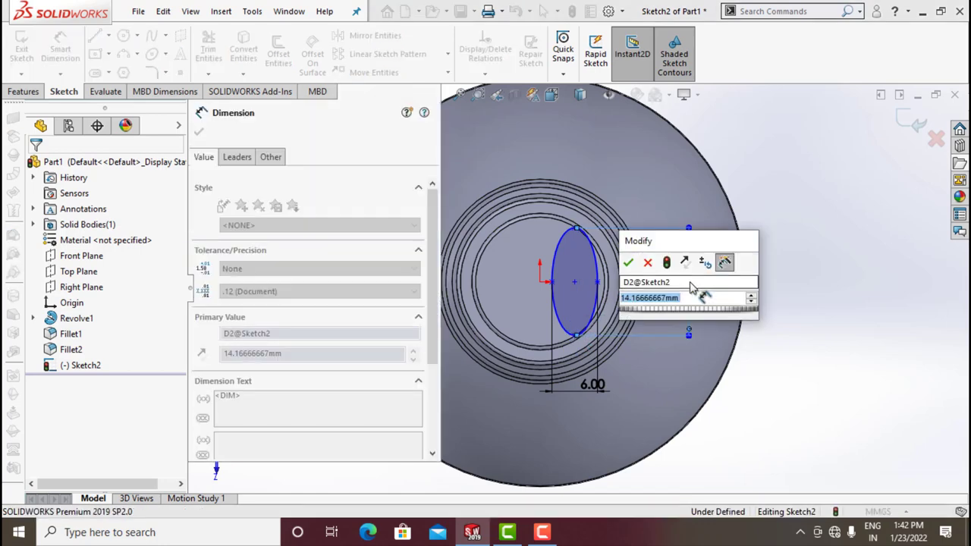
text(9)
key(Return)
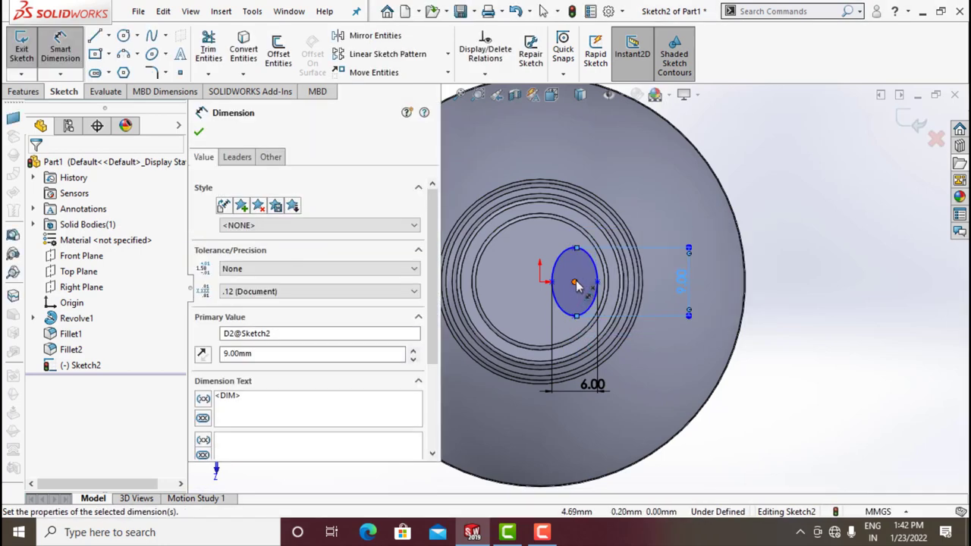
Dimension the ellipse centre 5.30 mm horizontally from the origin and exit the sketch.
click(575, 283)
click(542, 286)
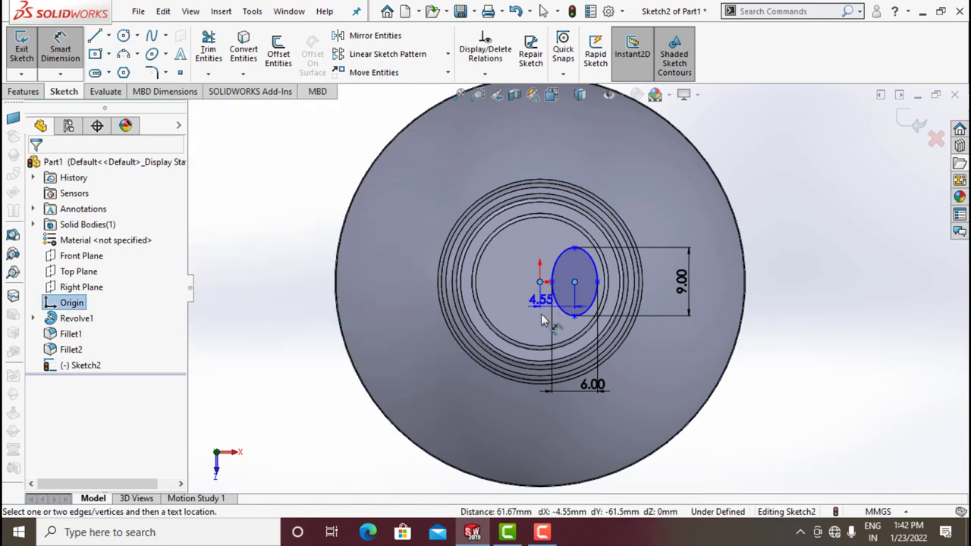
click(541, 323)
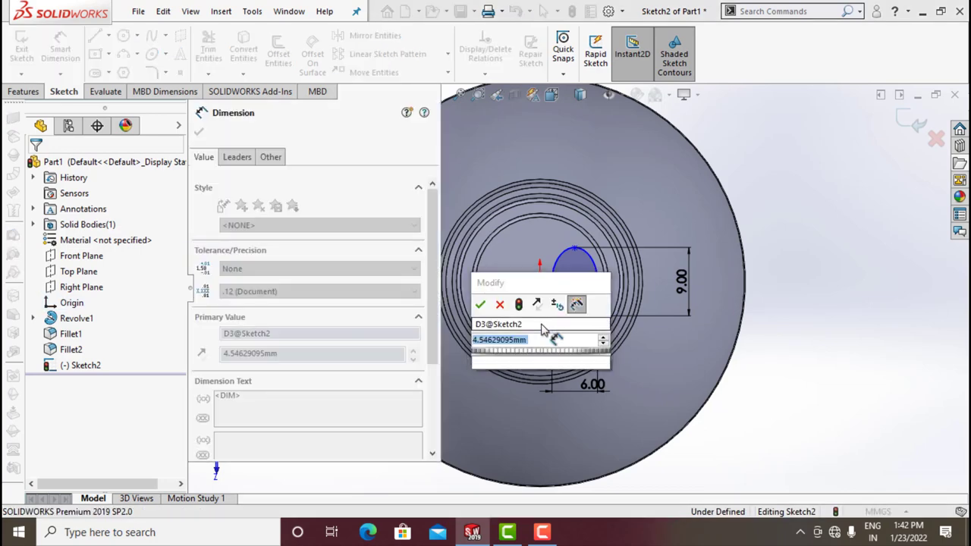
text(5.3)
key(Return)
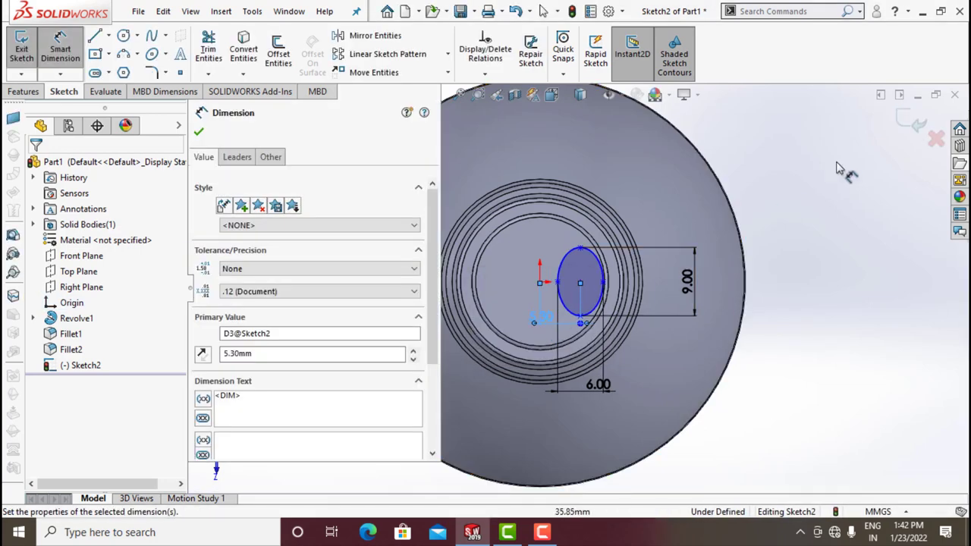
click(920, 127)
Create a reference plane referencing the neck's top face with a 3 mm offset.
mouse_move(719, 291)
middle_down()
mouse_move(715, 210)
mouse_move(728, 223)
middle_up()
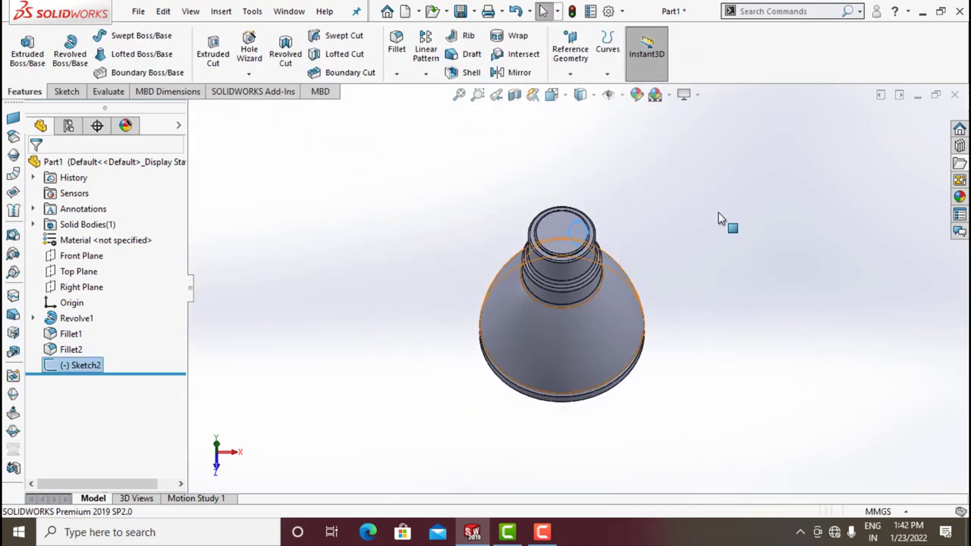
scroll(606, 245, down, 3)
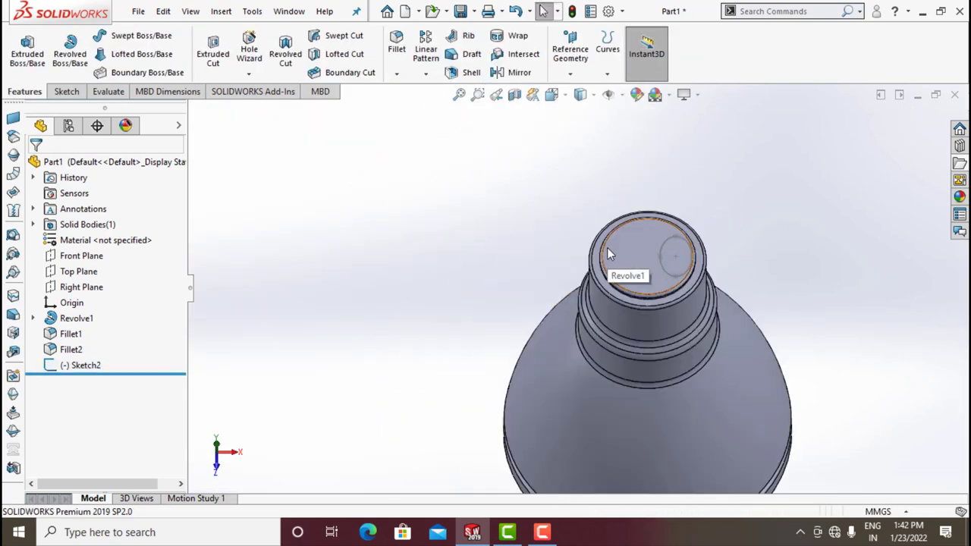
click(570, 73)
click(581, 91)
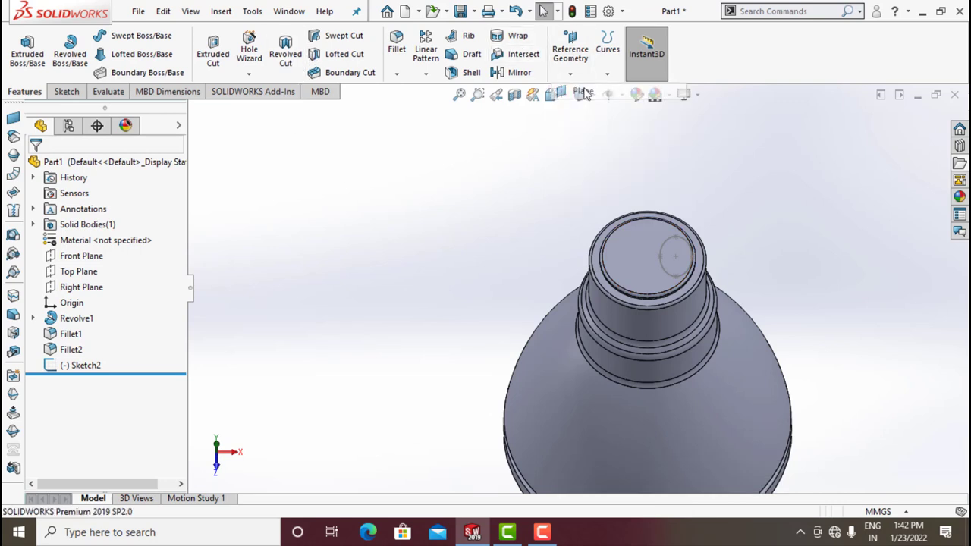
click(638, 253)
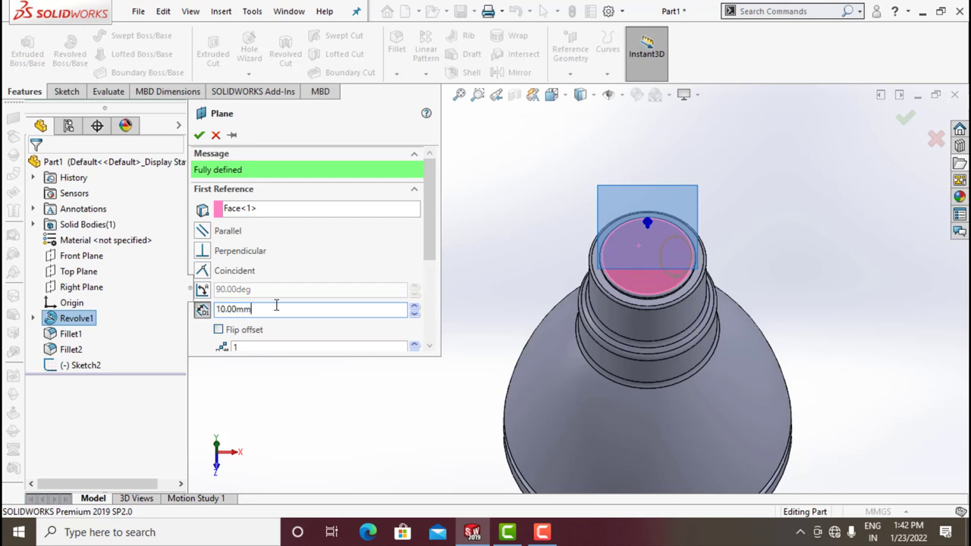
text(3)
key(Return)
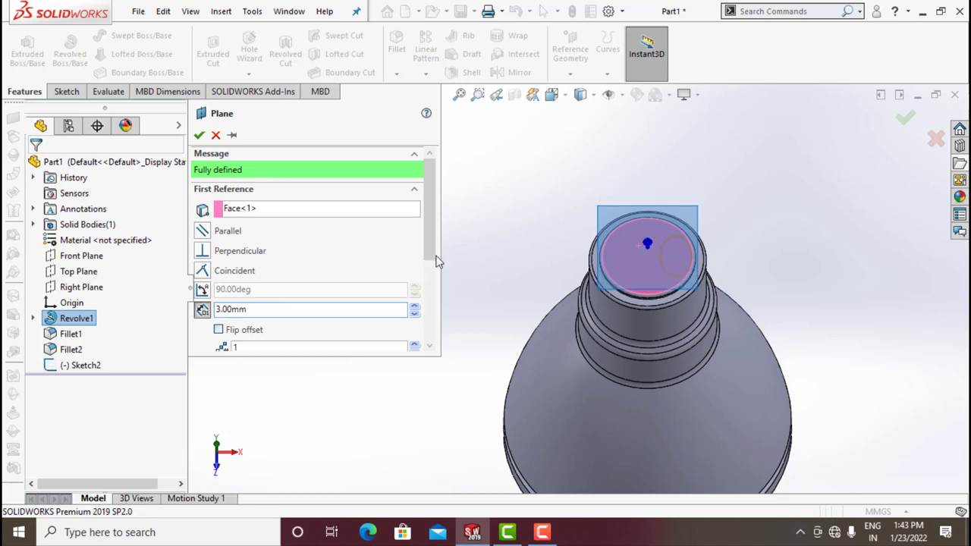
middle_drag(638, 271, 564, 250)
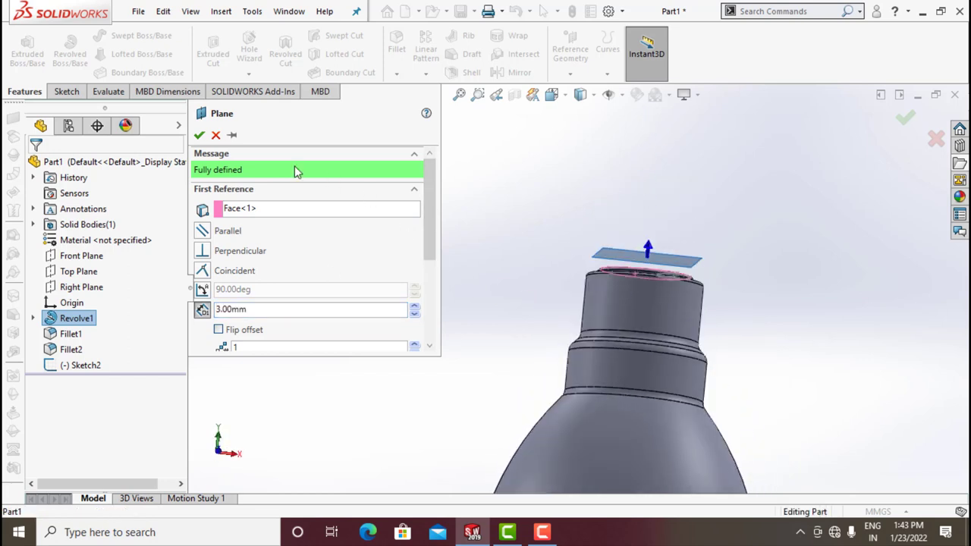
click(200, 135)
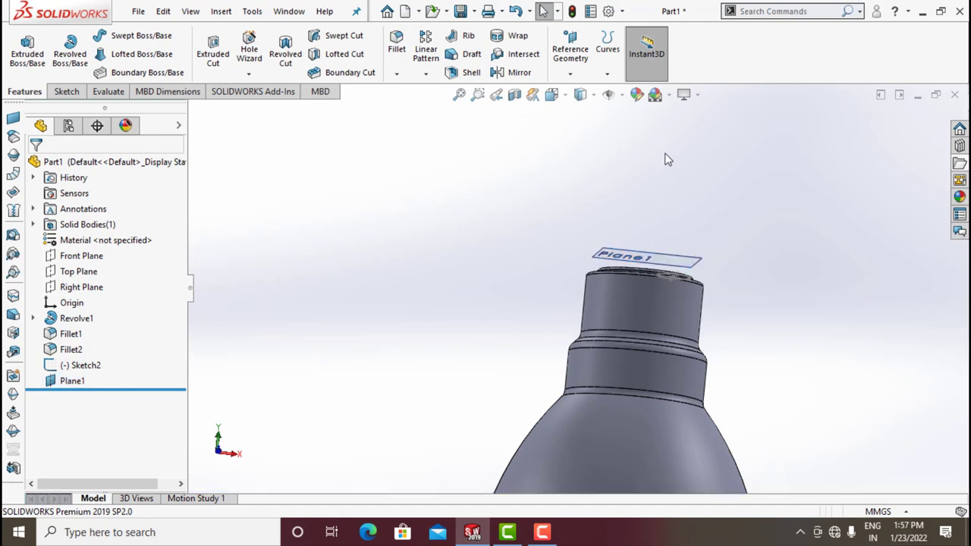
Start a new sketch on Plane1 and view it Normal To.
scroll(681, 238, up, 3)
middle_drag(679, 238, 667, 329)
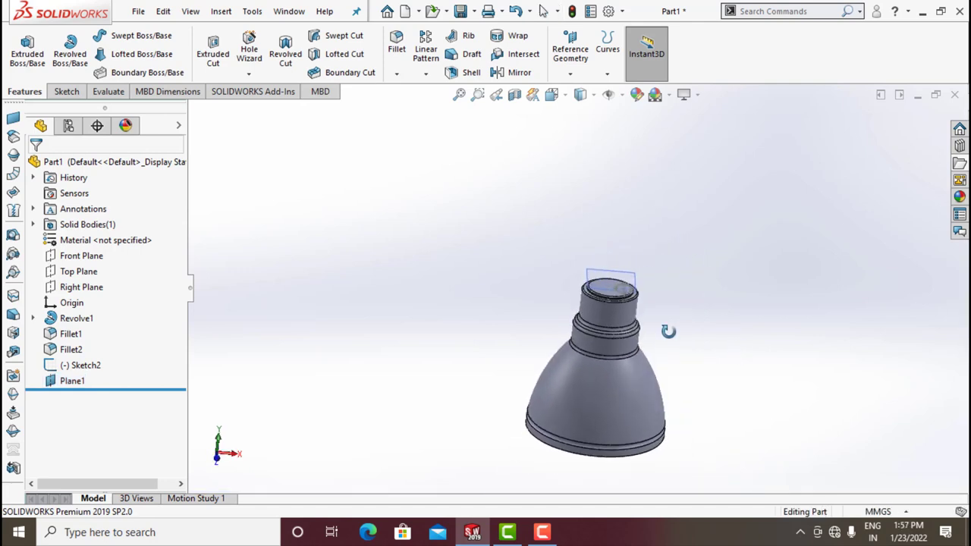
scroll(645, 294, down, 2)
scroll(645, 294, down, 2)
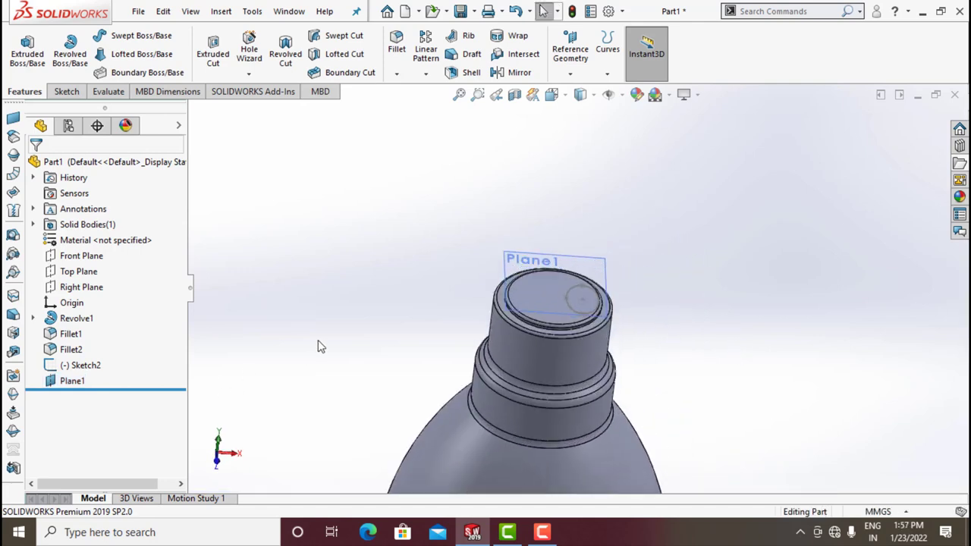
click(74, 382)
click(84, 357)
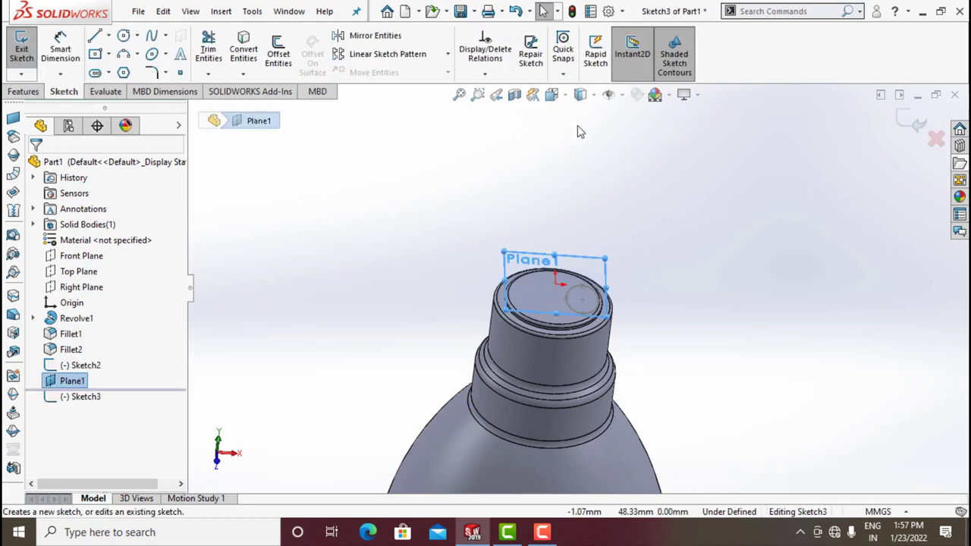
click(579, 94)
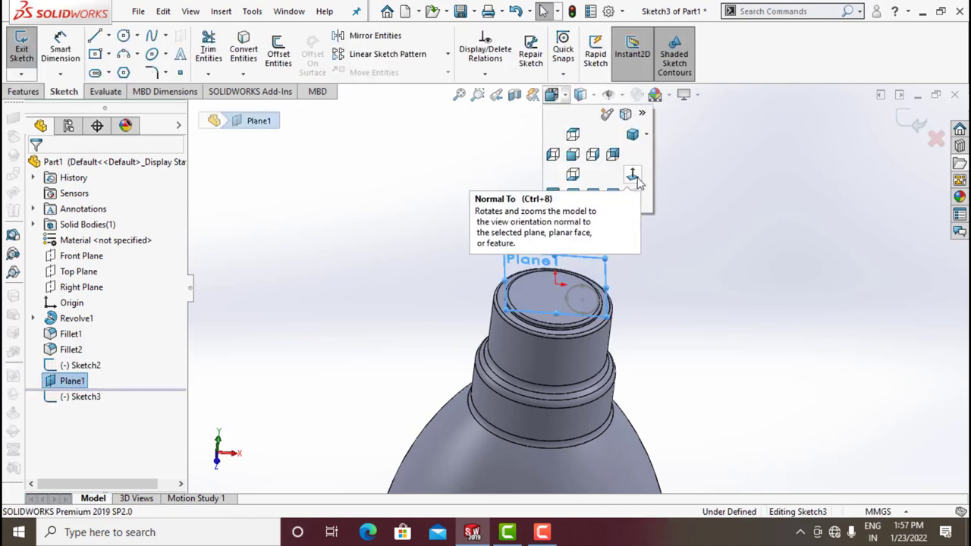
click(635, 180)
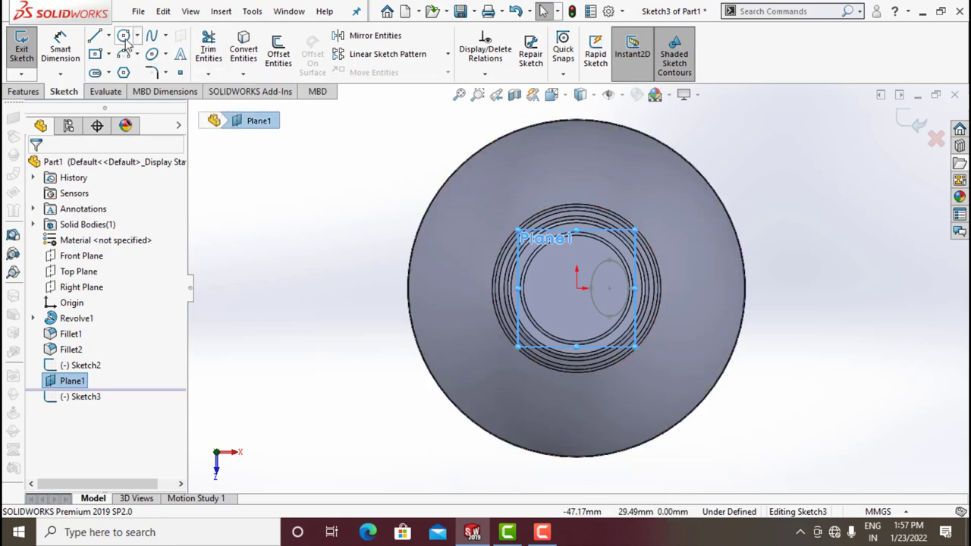
Draw a circle with 5 mm diameter placed 5.30 mm from the origin, then exit the sketch.
click(123, 36)
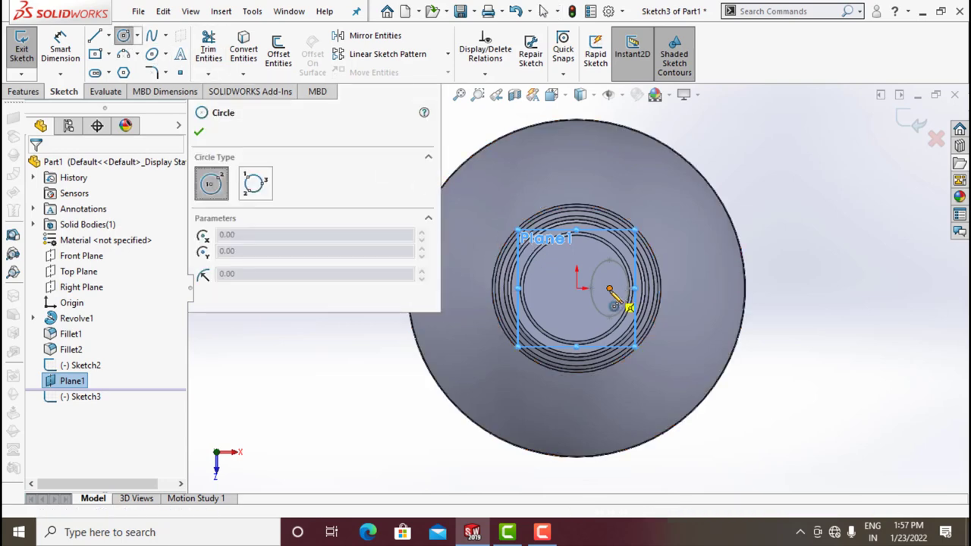
click(622, 306)
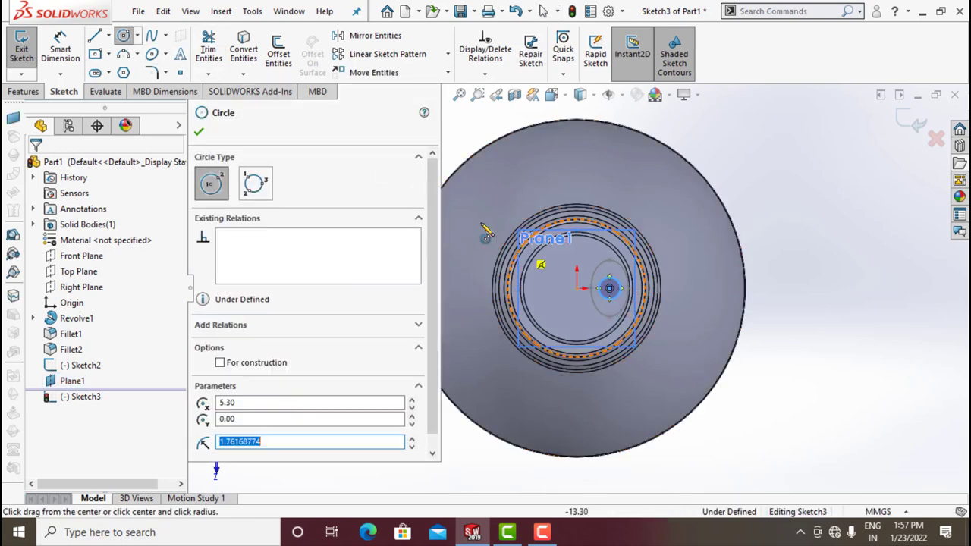
click(61, 51)
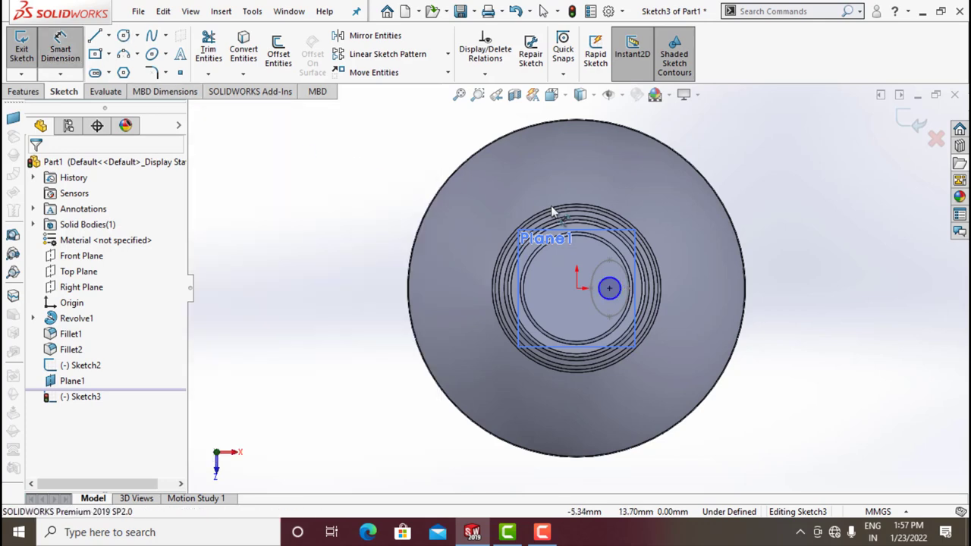
click(626, 289)
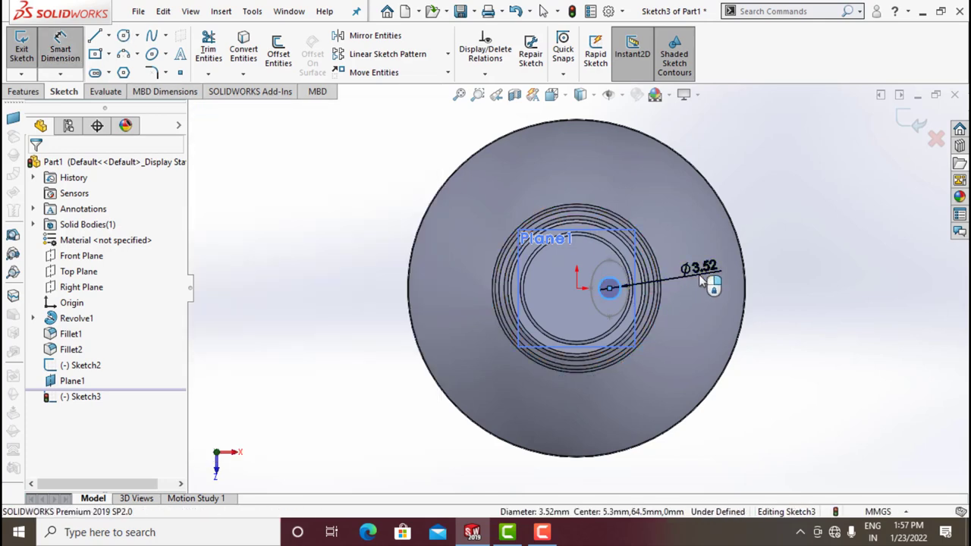
click(701, 280)
text(5)
key(Return)
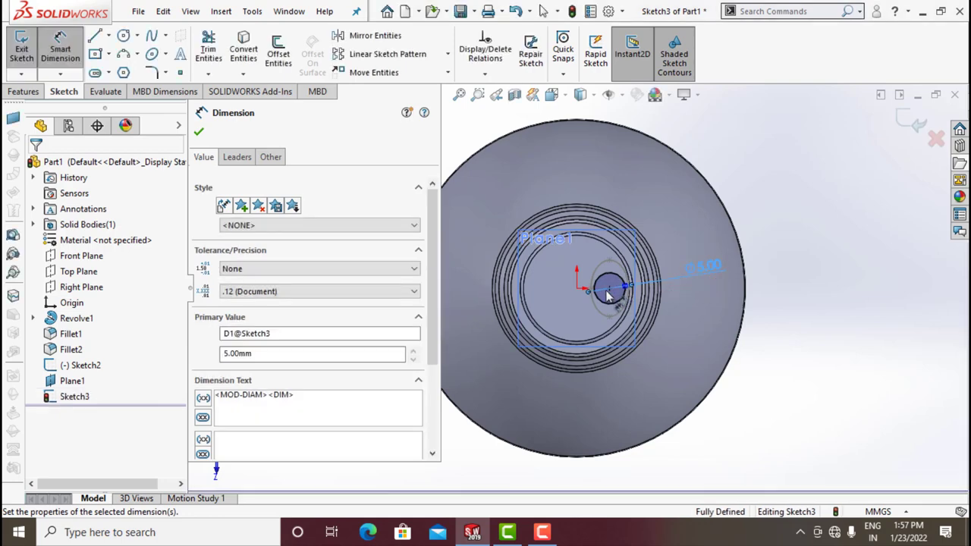
click(610, 289)
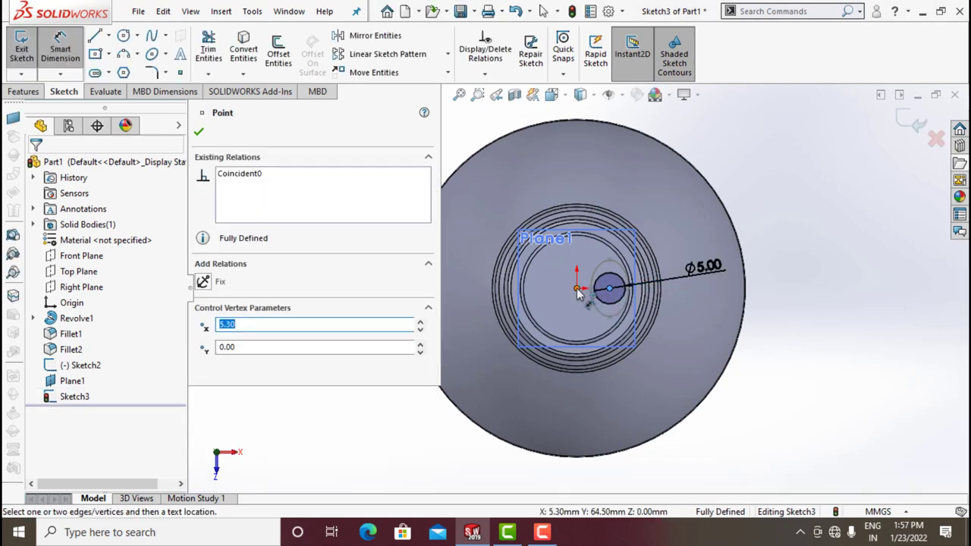
click(576, 288)
click(589, 323)
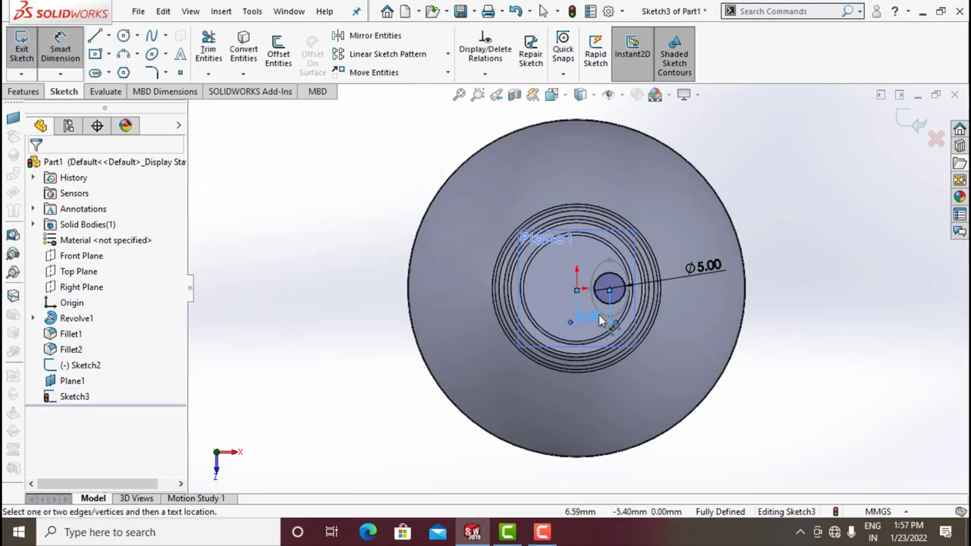
click(199, 134)
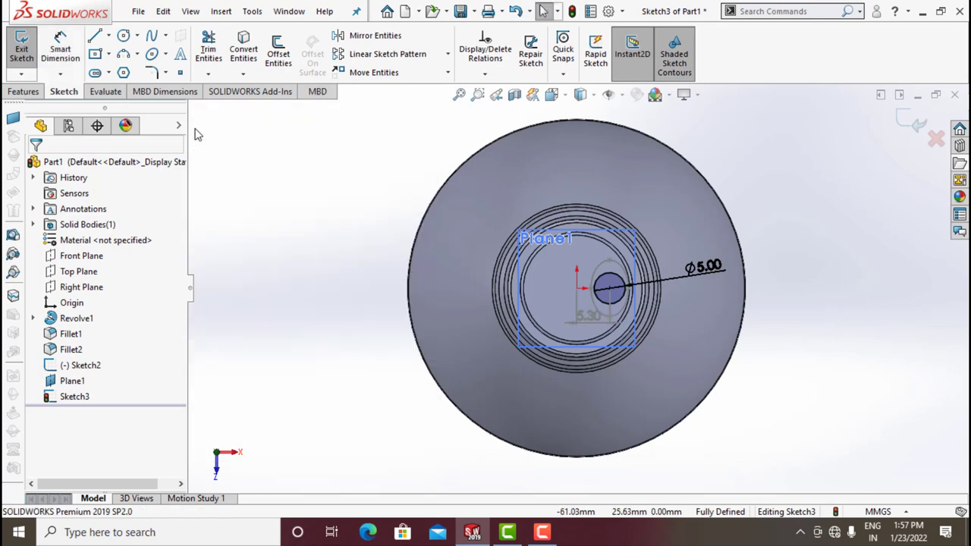
click(909, 128)
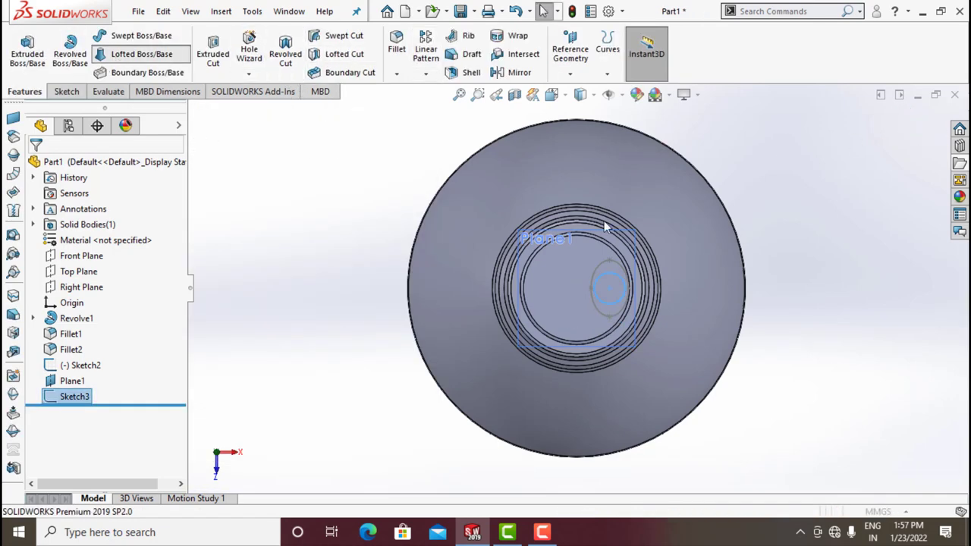
Add Sketch2 as the second loft profile, align the connector, and accept Loft1.
click(597, 315)
middle_drag(636, 396, 651, 322)
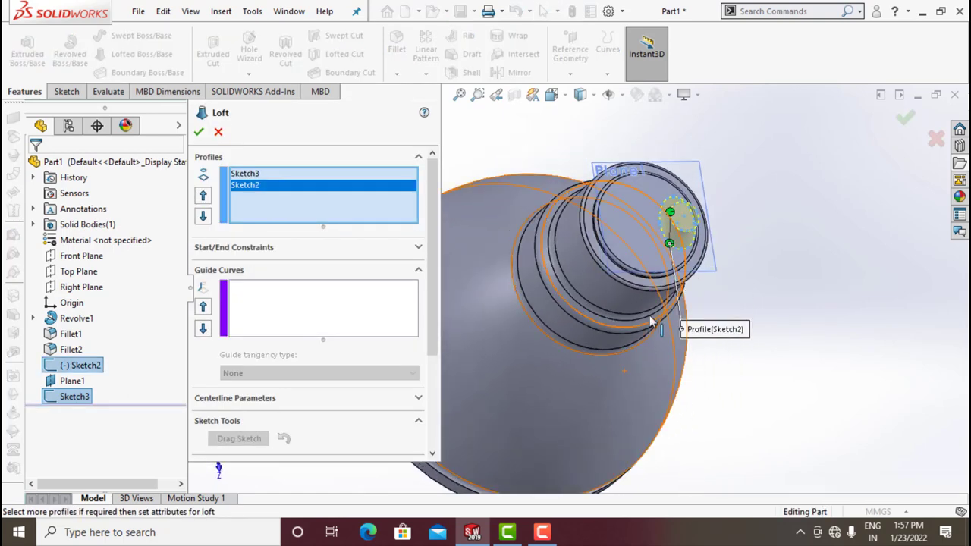
scroll(651, 322, down, 3)
scroll(675, 296, down, 2)
drag(658, 321, 651, 311)
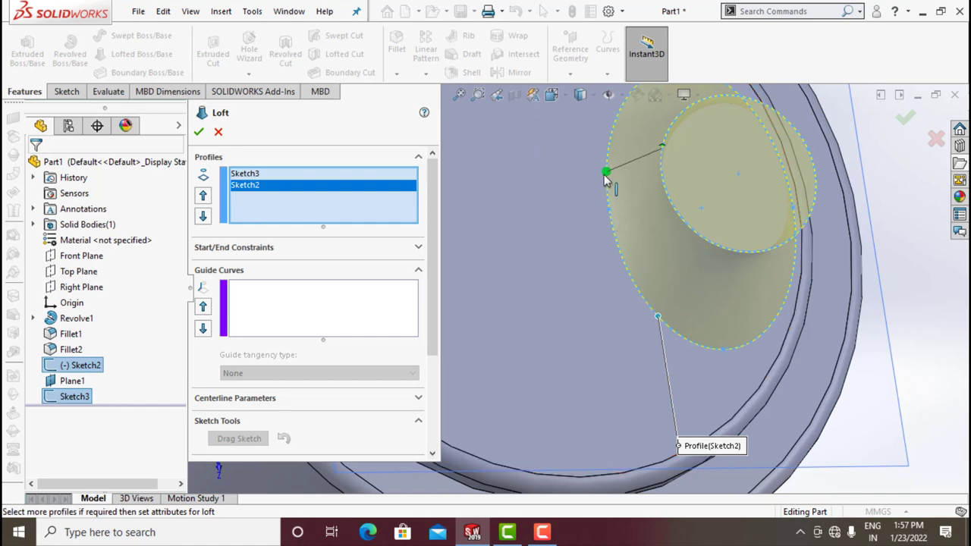
mouse_move(604, 175)
middle_down()
mouse_move(676, 198)
mouse_move(657, 218)
mouse_move(596, 141)
mouse_move(582, 147)
middle_up()
scroll(676, 198, up, 3)
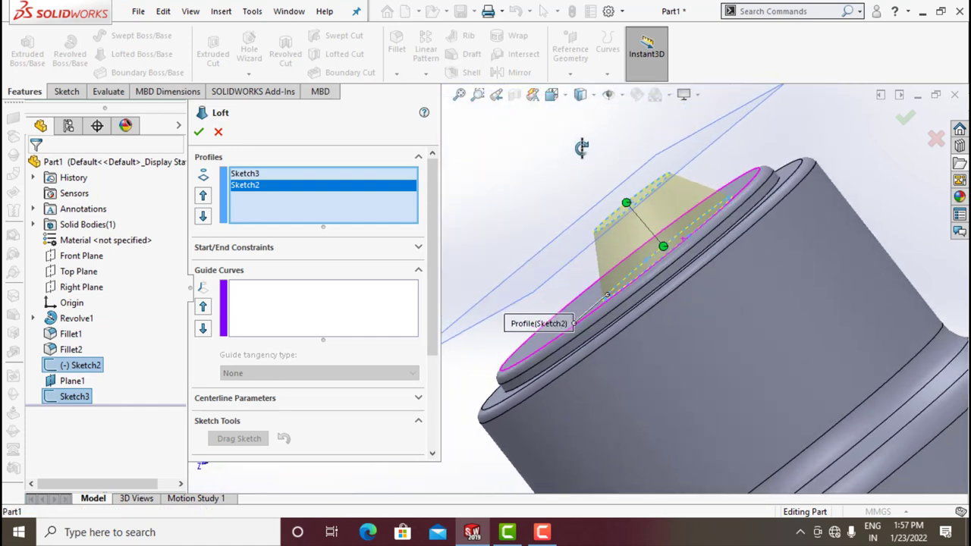
click(199, 134)
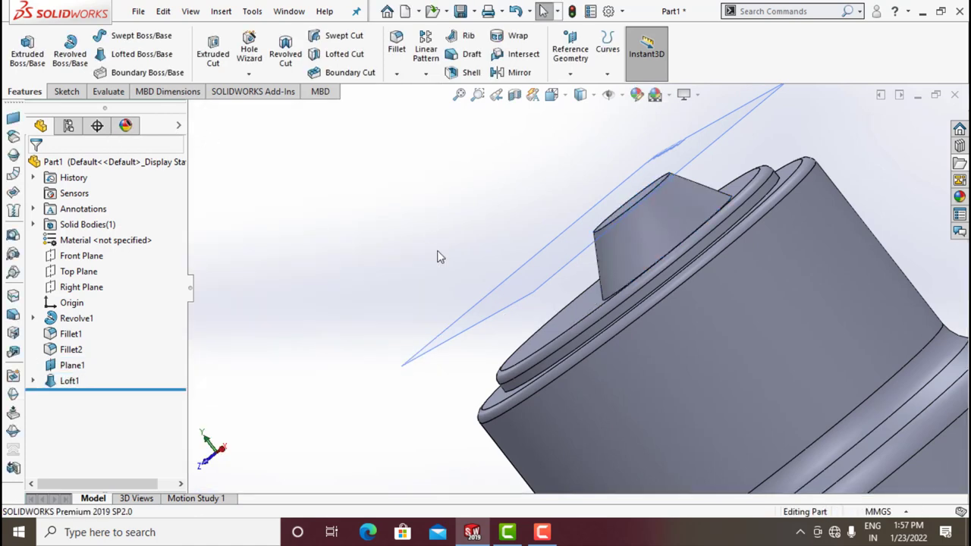
mouse_move(440, 255)
middle_down()
mouse_move(451, 275)
mouse_move(553, 184)
mouse_move(548, 208)
middle_up()
scroll(548, 208, up, 3)
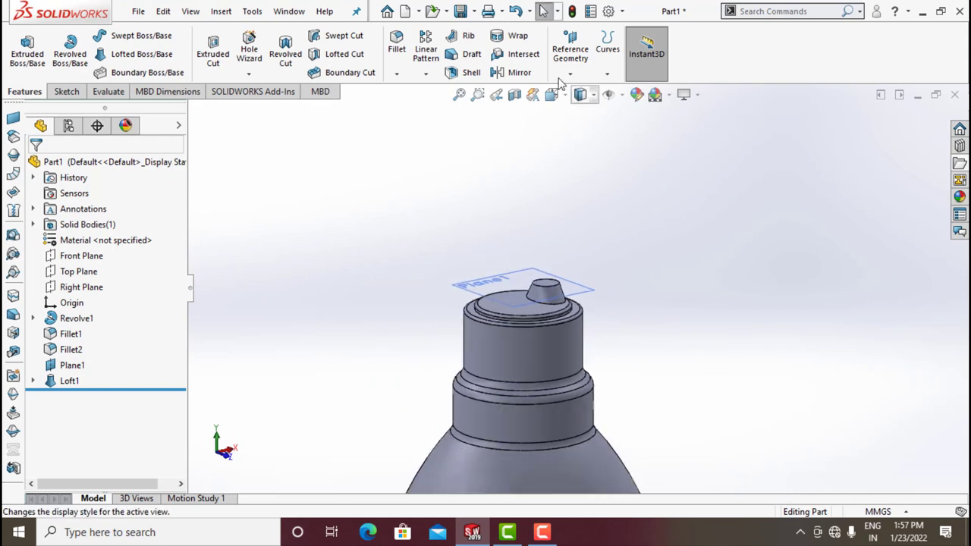
Mirror Loft1 about the Right Plane to add a second tapered nub.
click(425, 75)
click(444, 124)
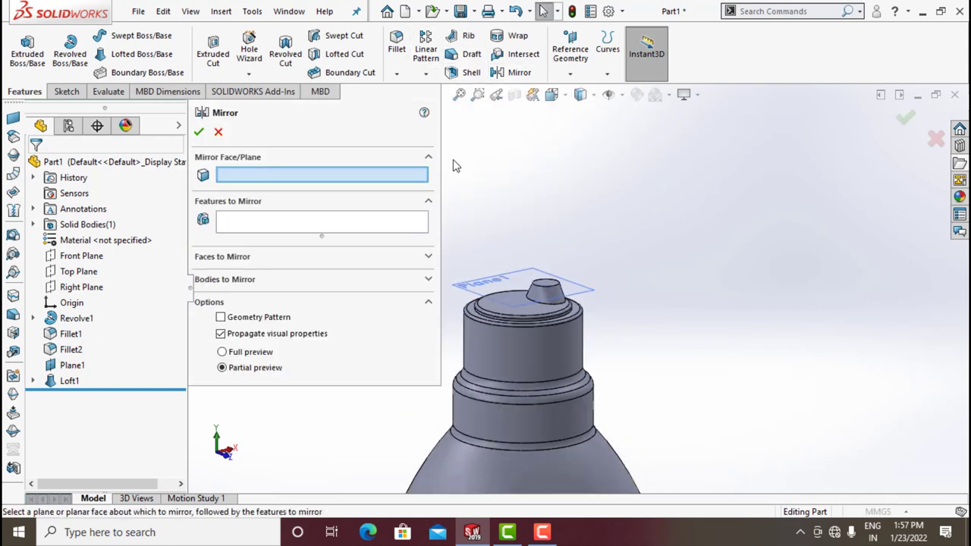
click(77, 289)
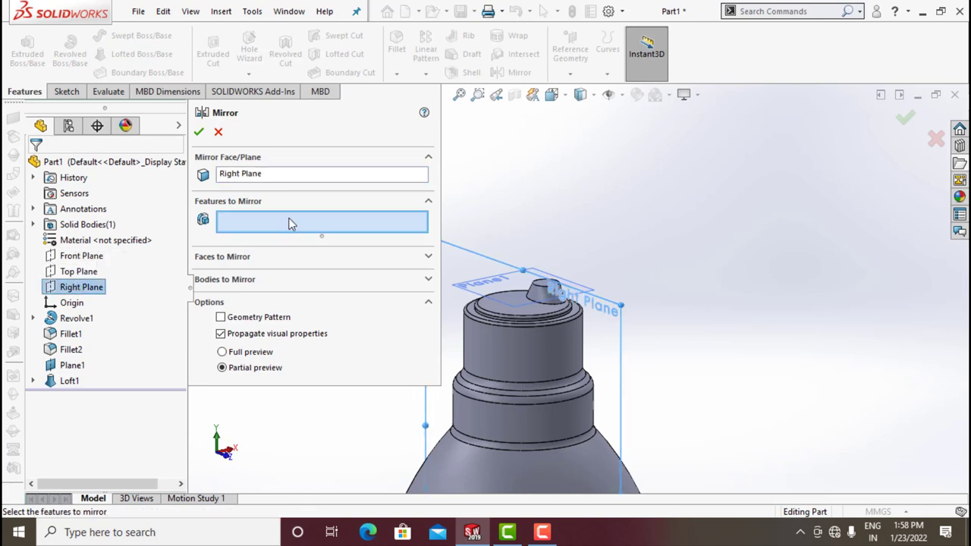
click(69, 381)
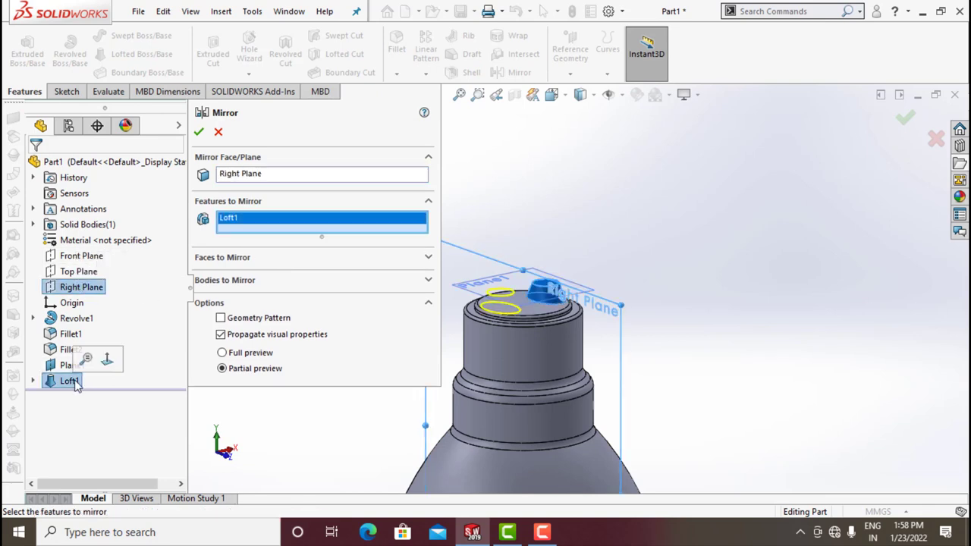
click(198, 133)
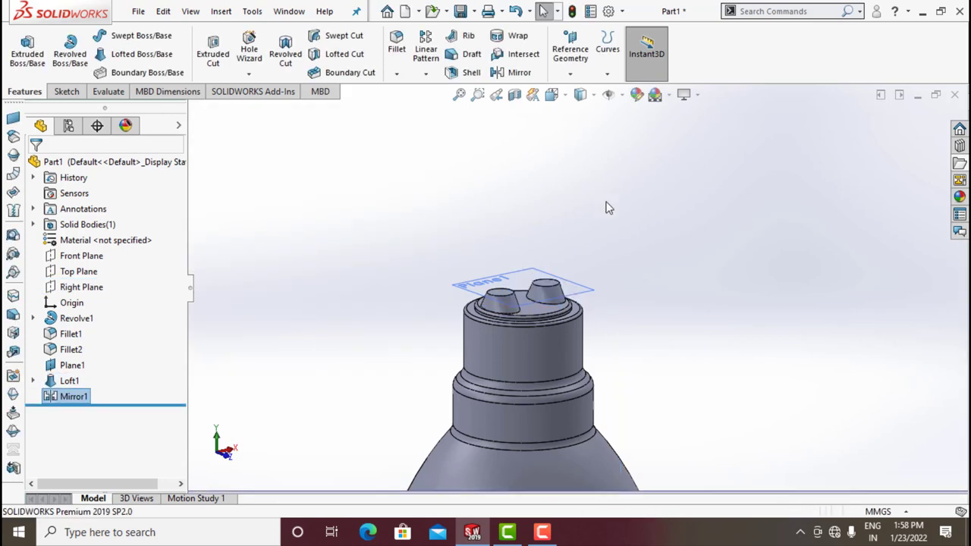
Start a new sketch on the Front Plane and view it Normal To.
scroll(612, 288, up, 2)
scroll(611, 308, up, 2)
scroll(587, 298, down, 2)
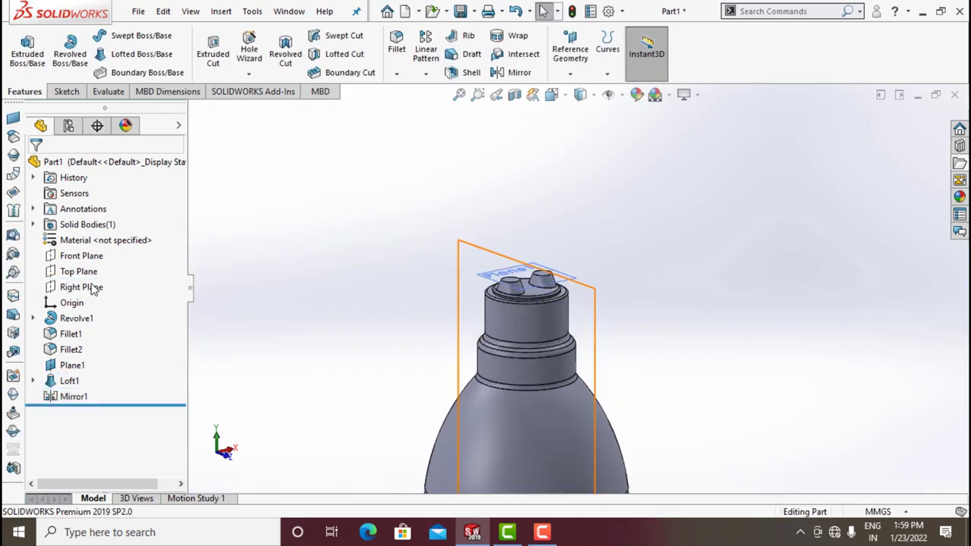
click(82, 256)
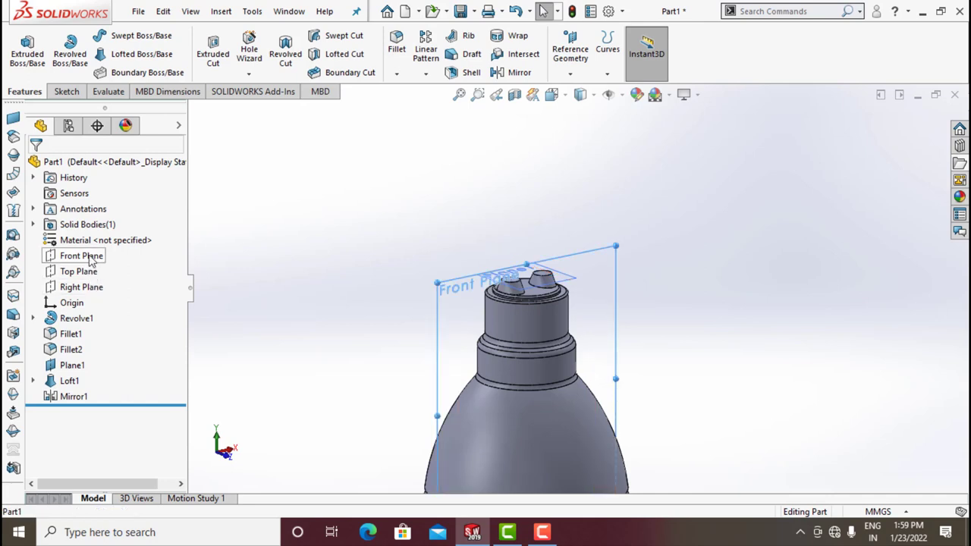
click(101, 233)
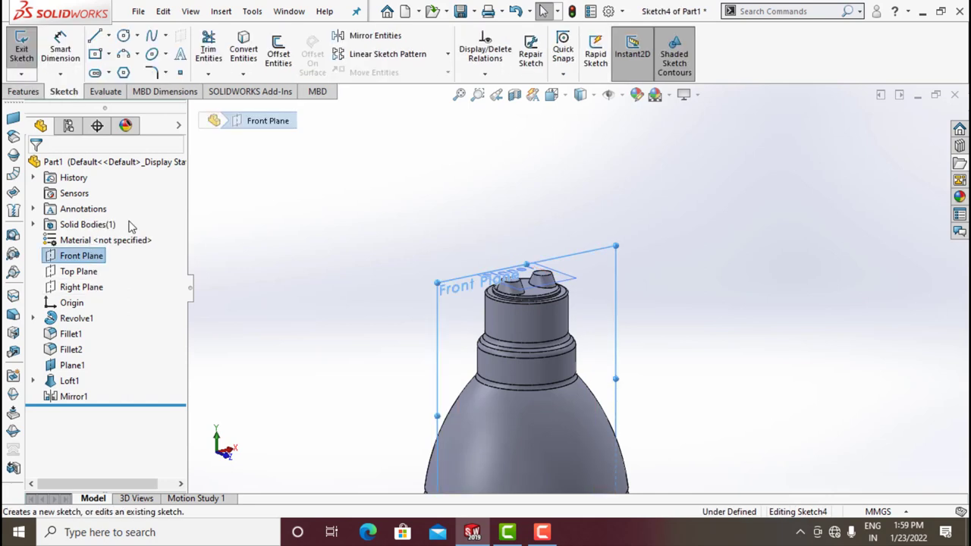
click(551, 95)
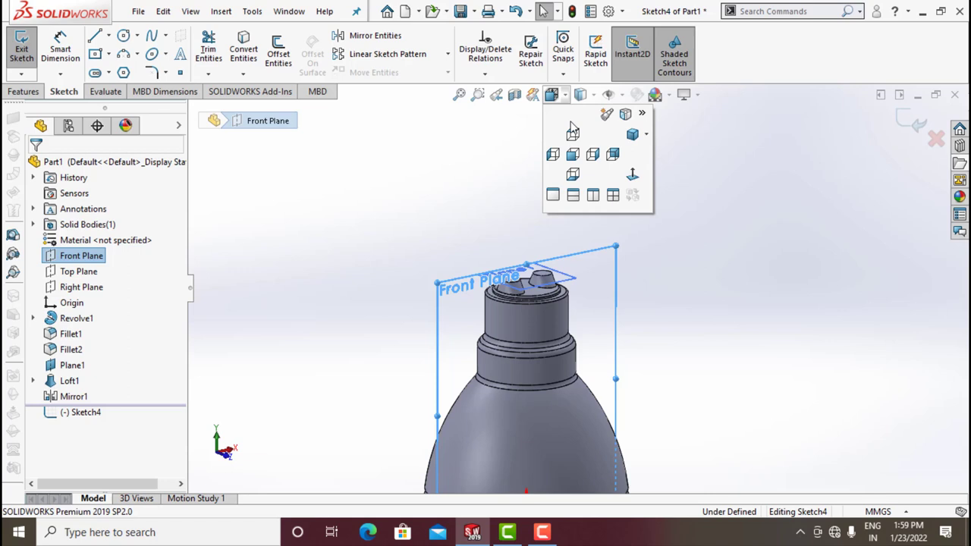
click(632, 176)
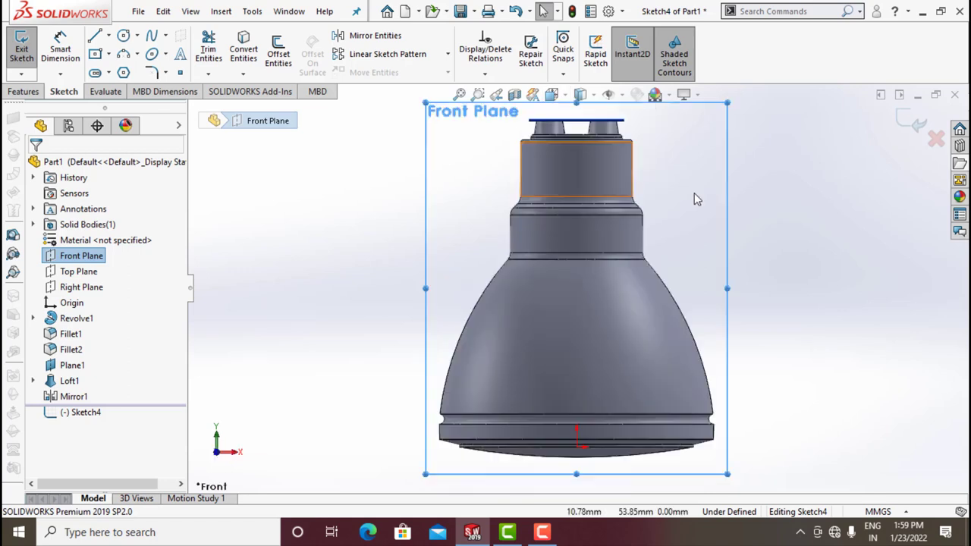
Draw a small circle on the neck and give it a 1.00 mm diameter.
click(123, 36)
scroll(578, 214, down, 3)
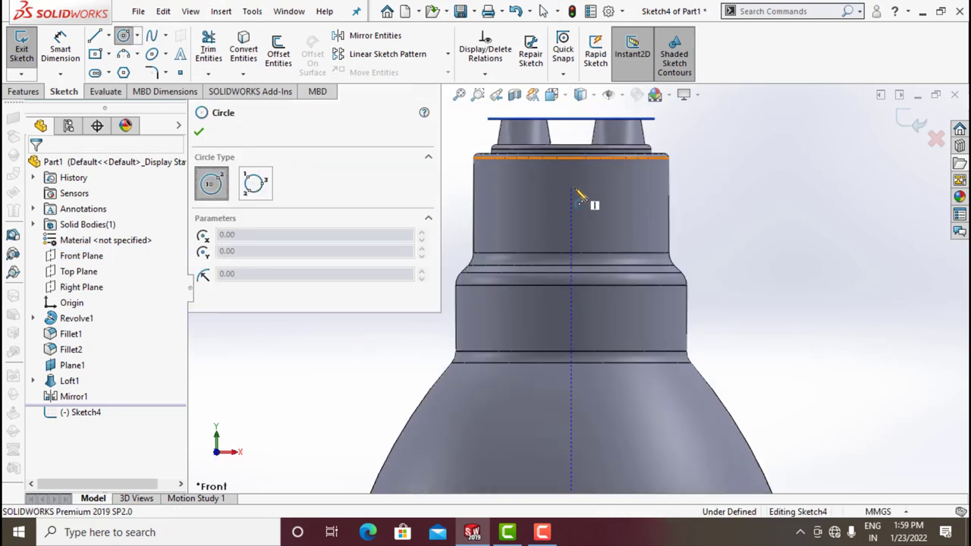
click(571, 187)
click(582, 188)
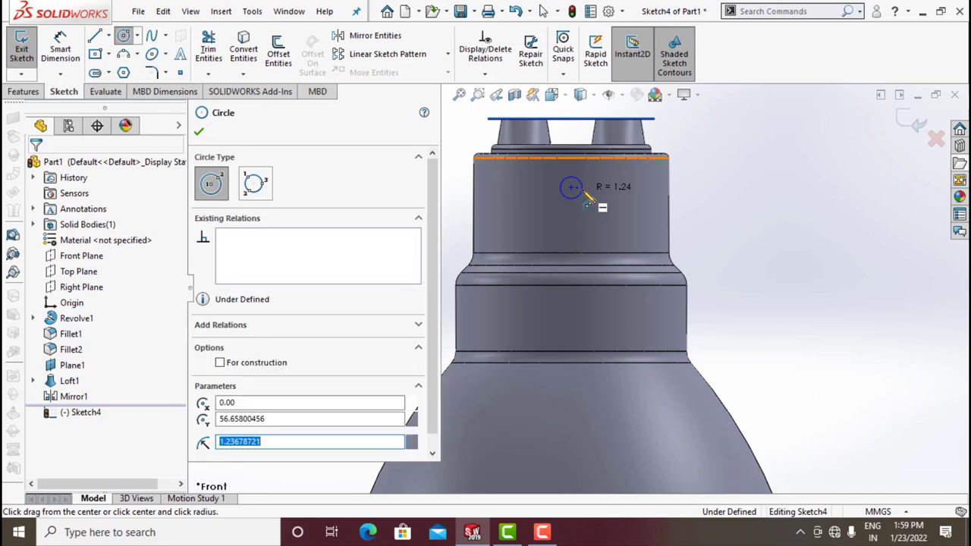
click(56, 48)
click(581, 191)
click(618, 190)
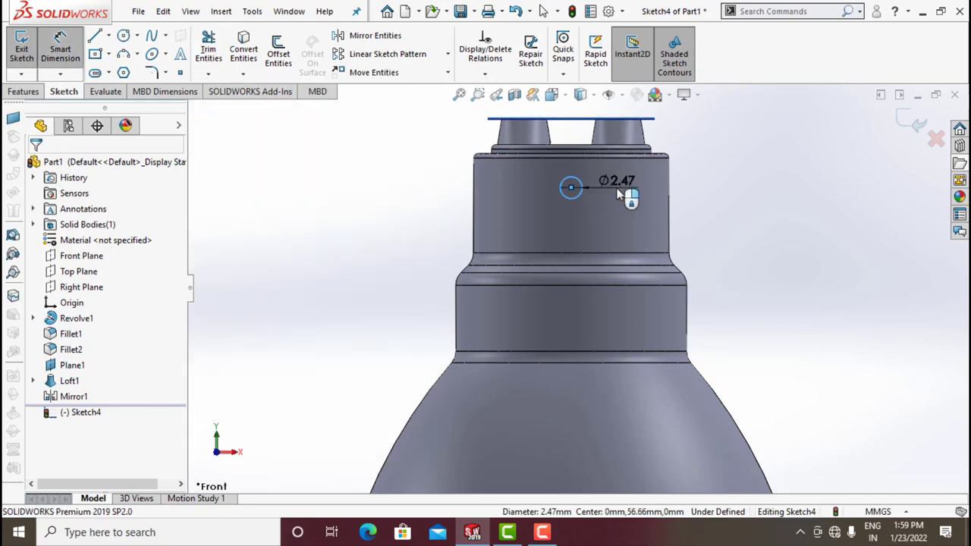
text(1)
key(Return)
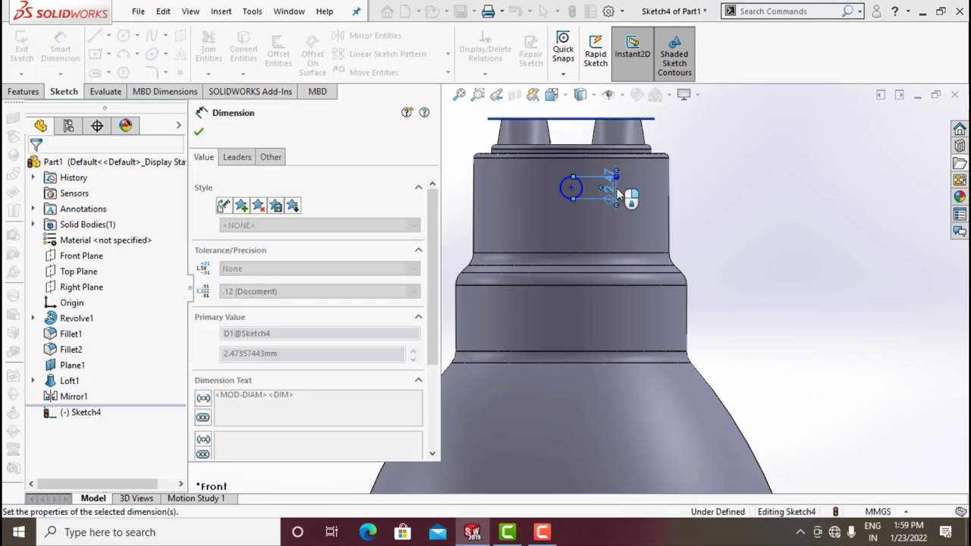
Dimension the circle centre 2.50 mm below the neck's top edge and exit the sketch.
scroll(579, 194, down, 3)
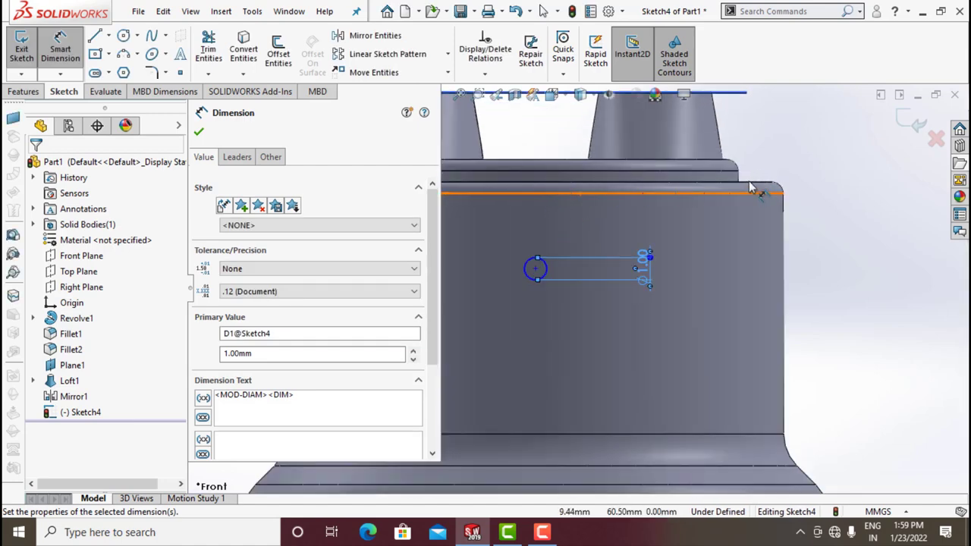
click(652, 228)
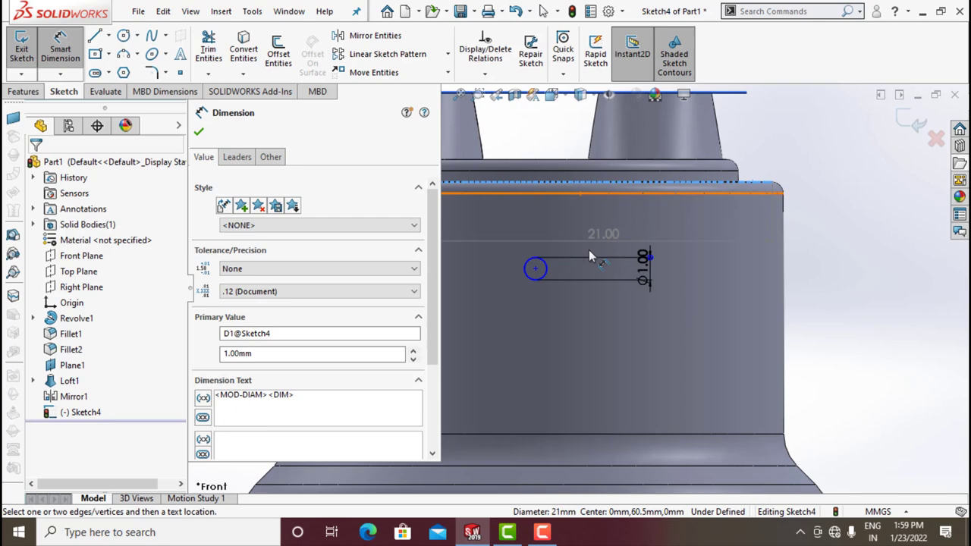
click(536, 268)
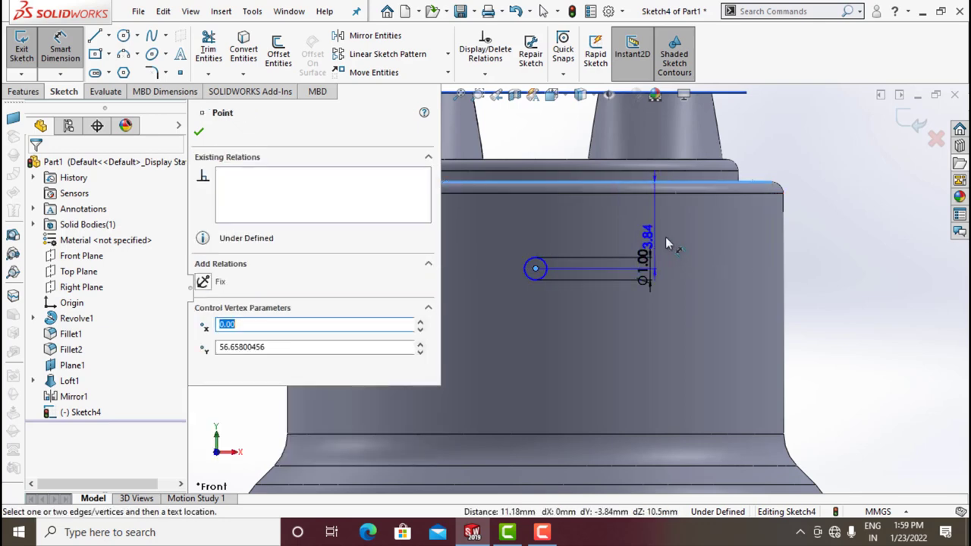
click(679, 240)
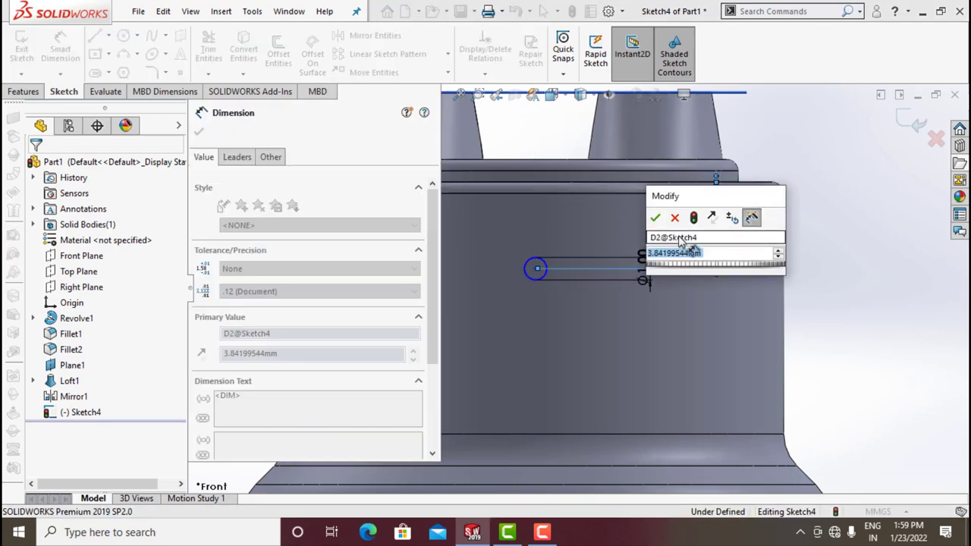
text(2.5)
key(Return)
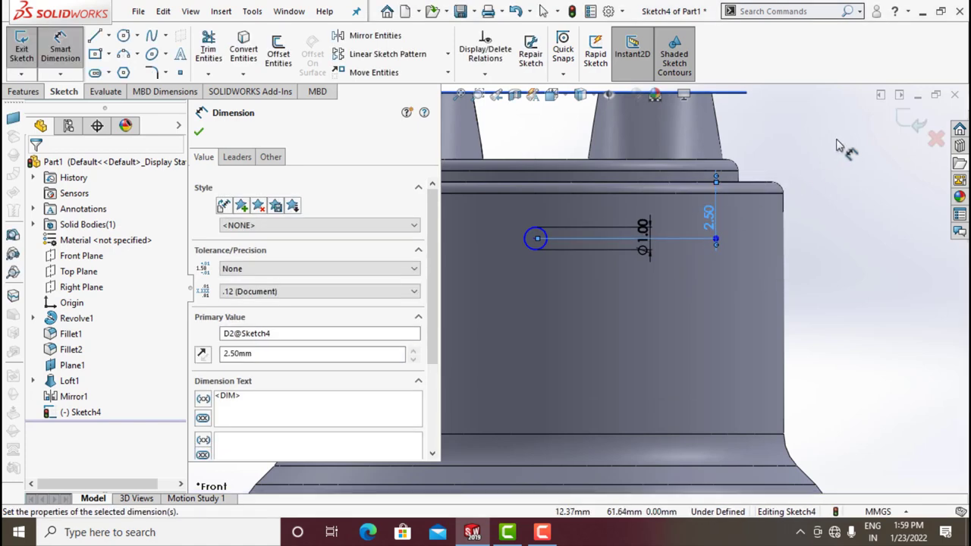
click(915, 123)
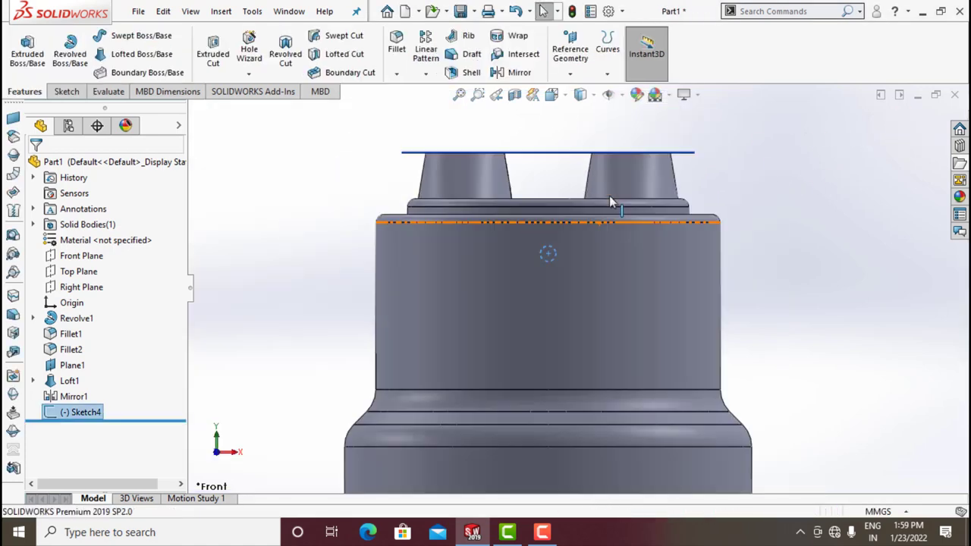
Boss-extrude Sketch4 Blind 13 mm in Direction 1 and 13 mm in Direction 2.
click(27, 49)
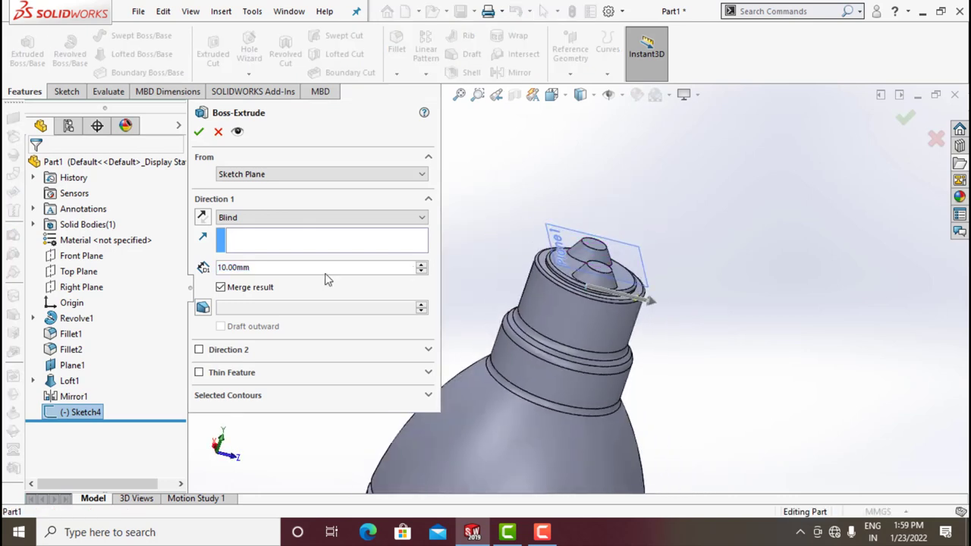
click(289, 220)
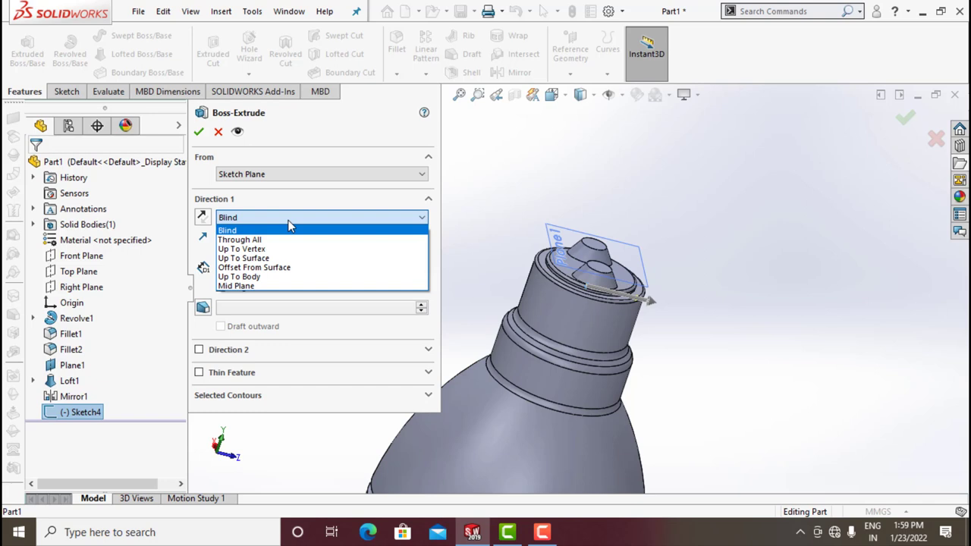
click(295, 218)
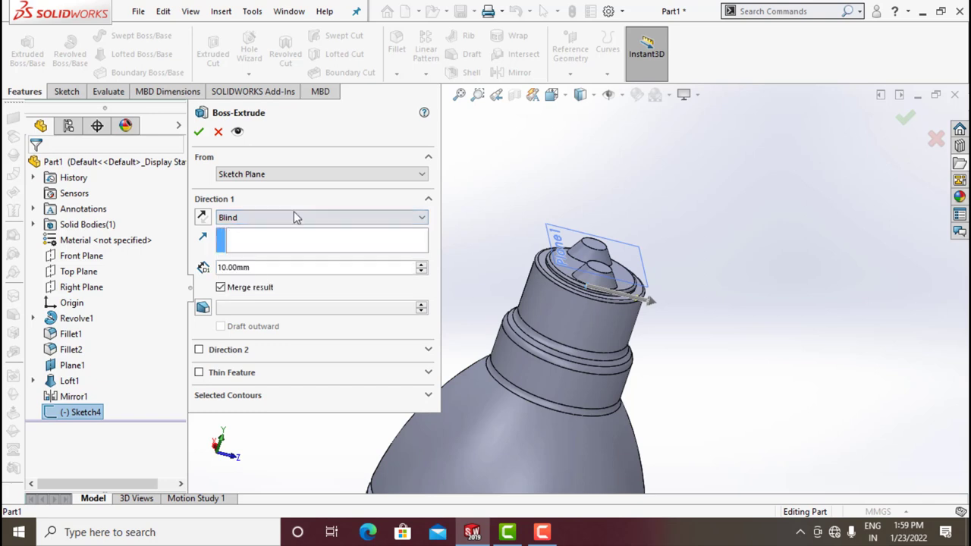
click(261, 268)
text(1)
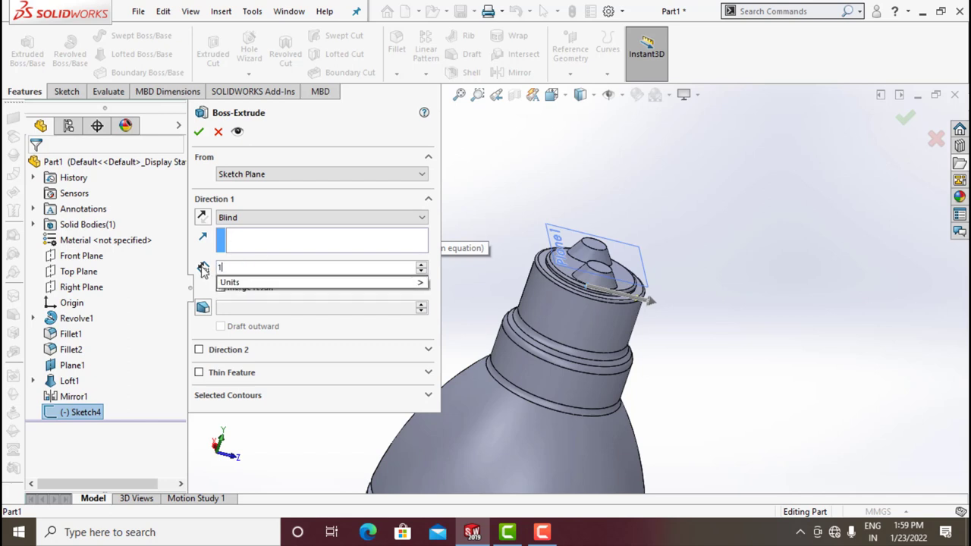
text(3)
key(Return)
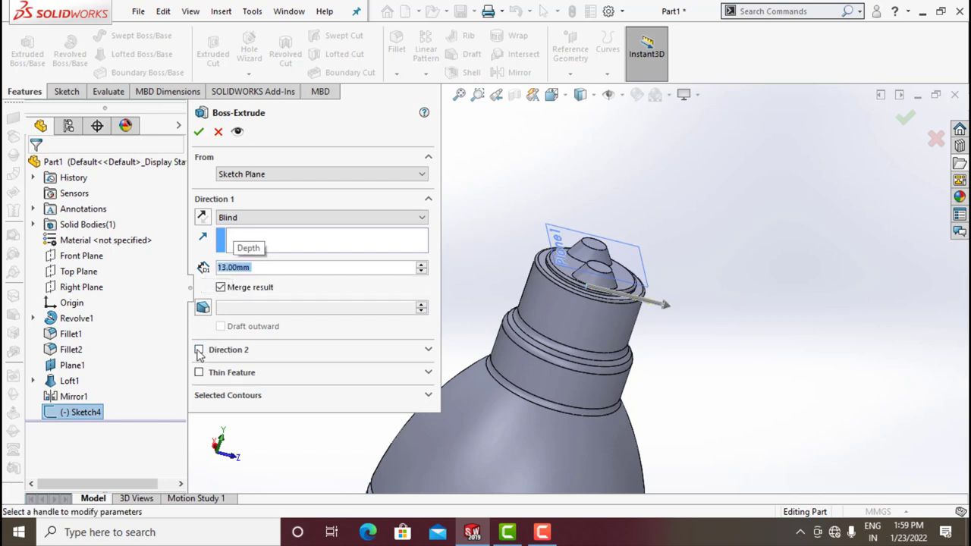
click(199, 351)
text(1)
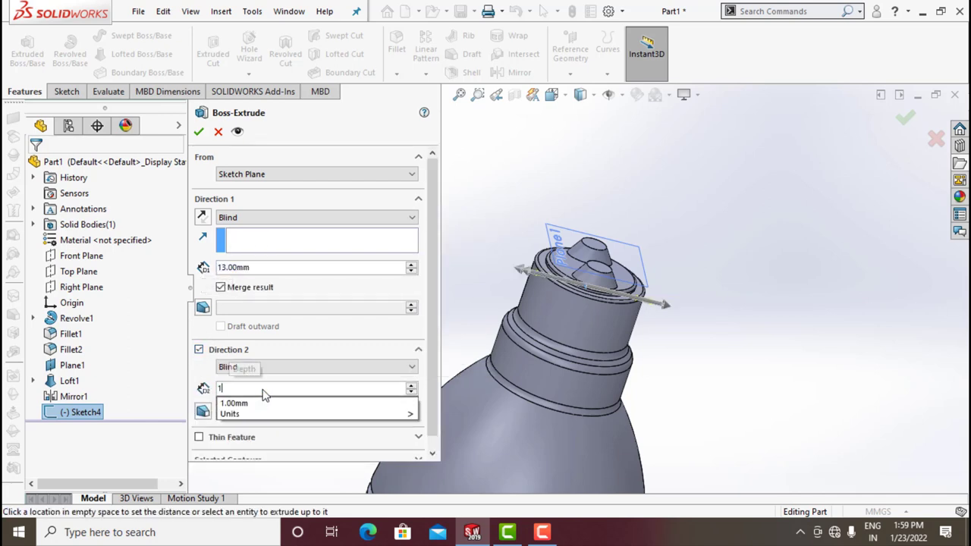
text(3)
key(Return)
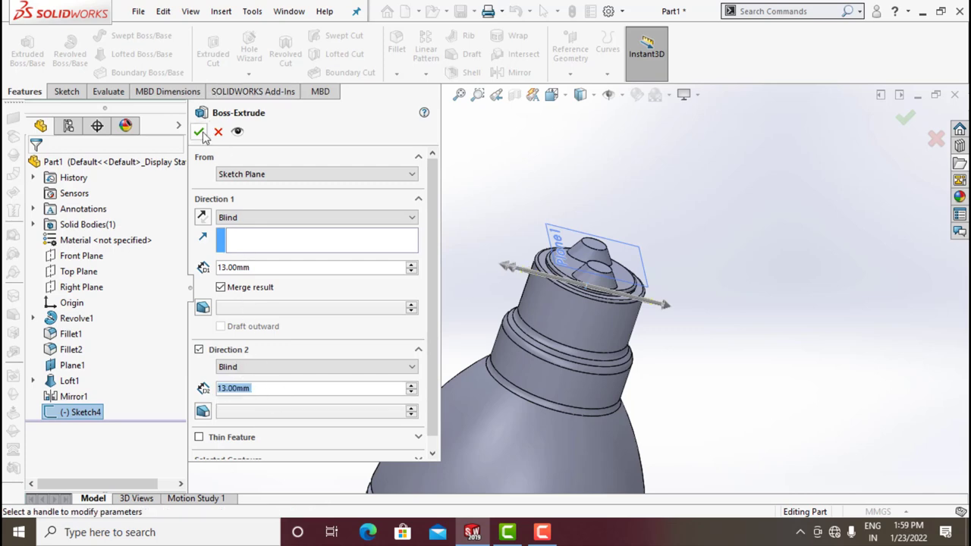
click(200, 132)
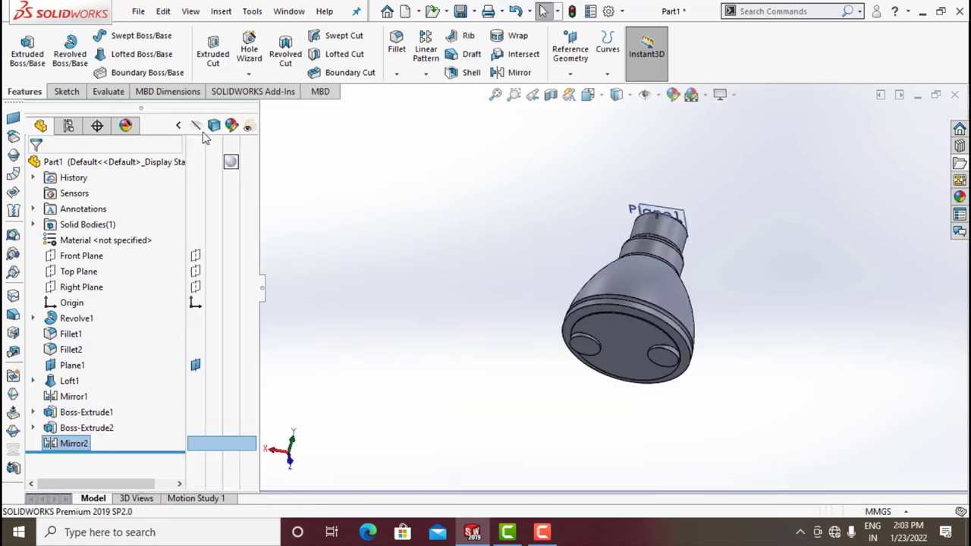
Tidy the feature tree panel by hiding the display pane.
click(263, 290)
click(29, 288)
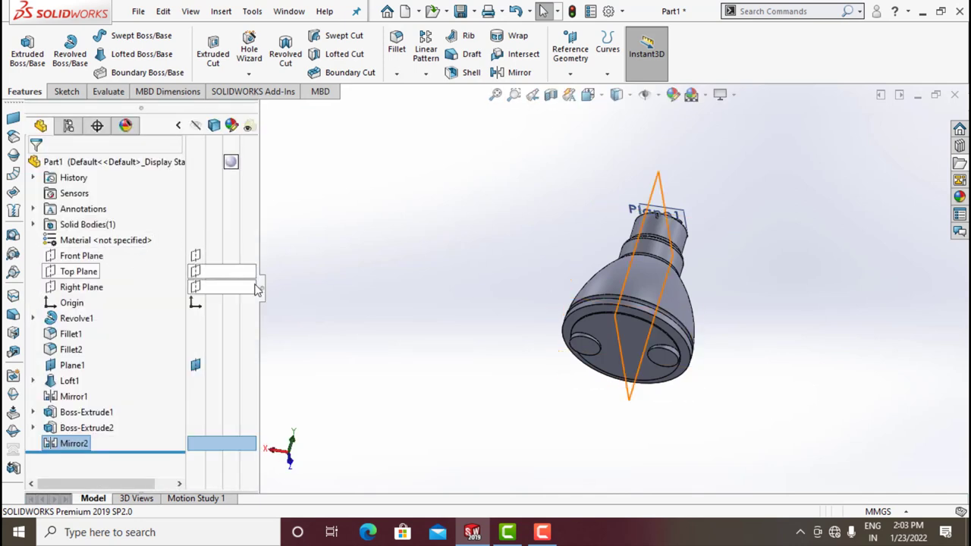
click(175, 126)
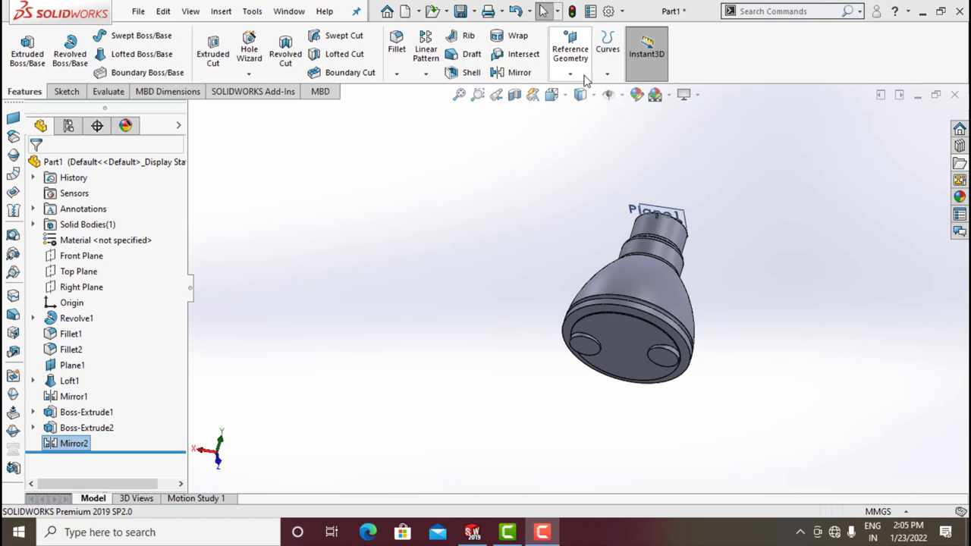
Create Plane2 offset 30 mm from the Top Plane, flipped below the part.
click(571, 74)
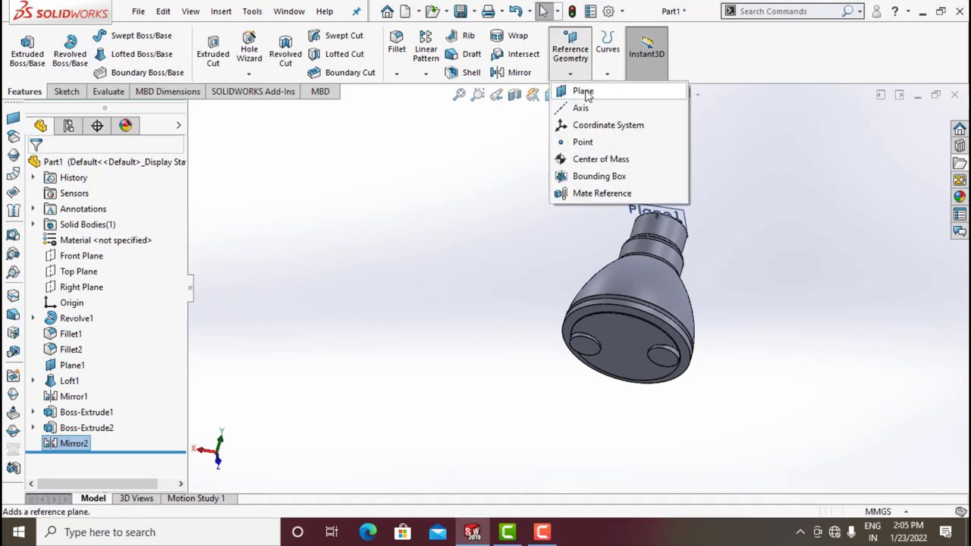
click(574, 89)
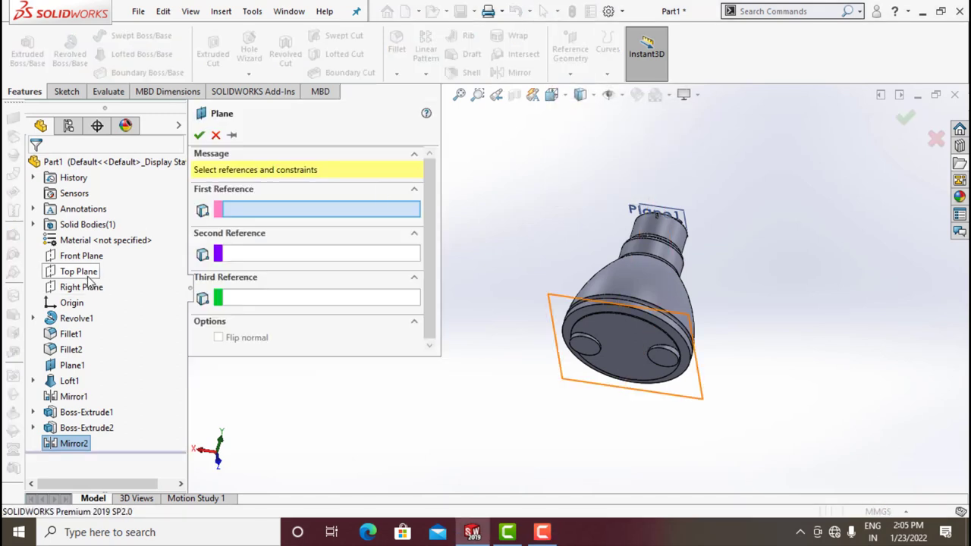
click(89, 280)
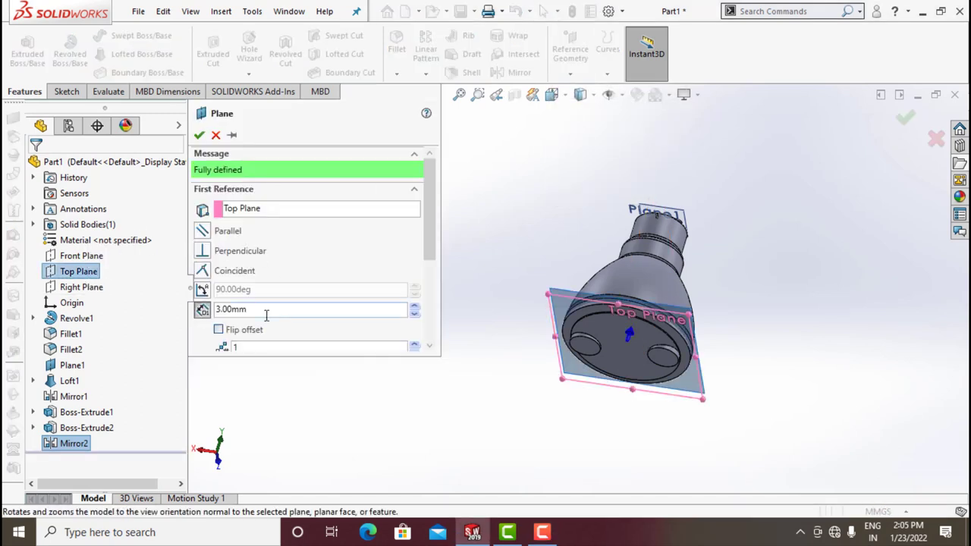
drag(265, 315, 229, 317)
text(30)
key(Return)
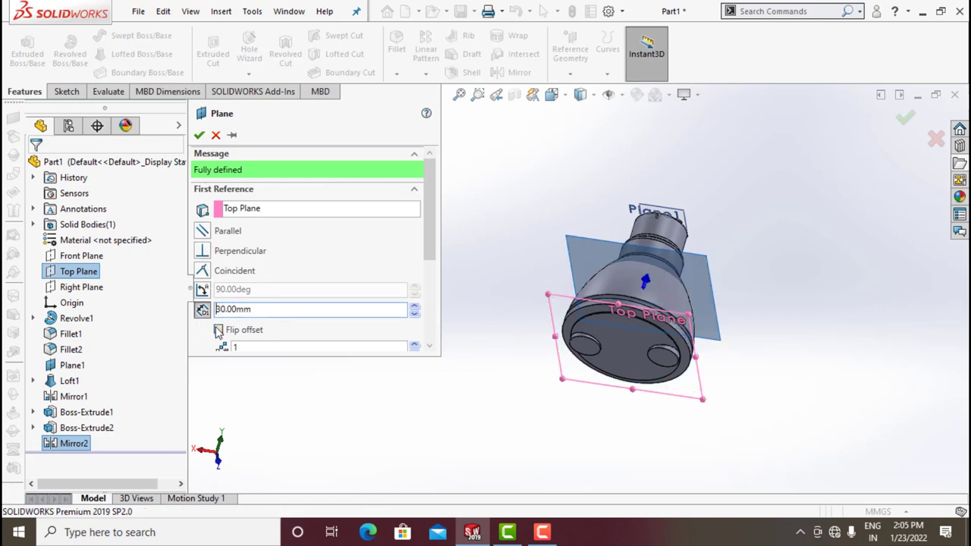
click(218, 330)
click(199, 135)
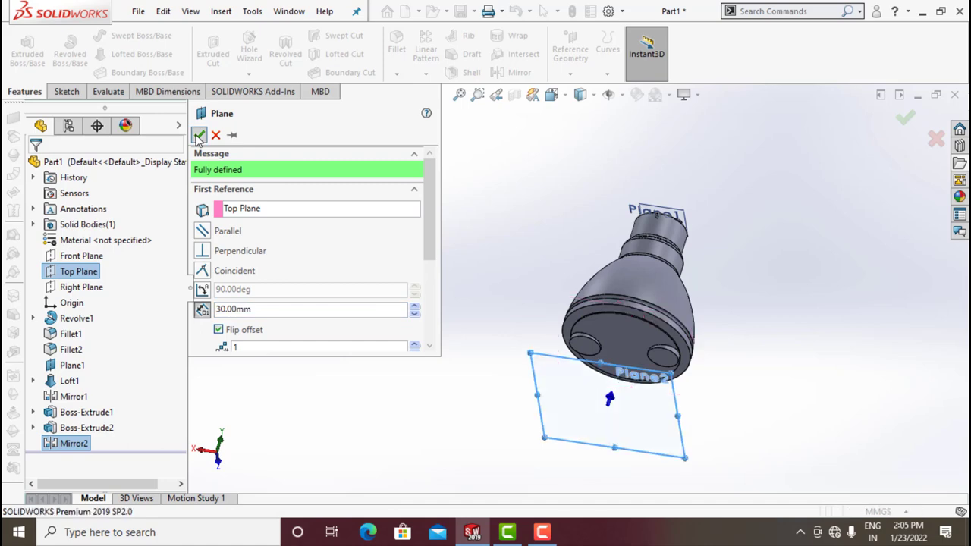
Start a sketch on Plane2 and view it Normal To.
click(72, 459)
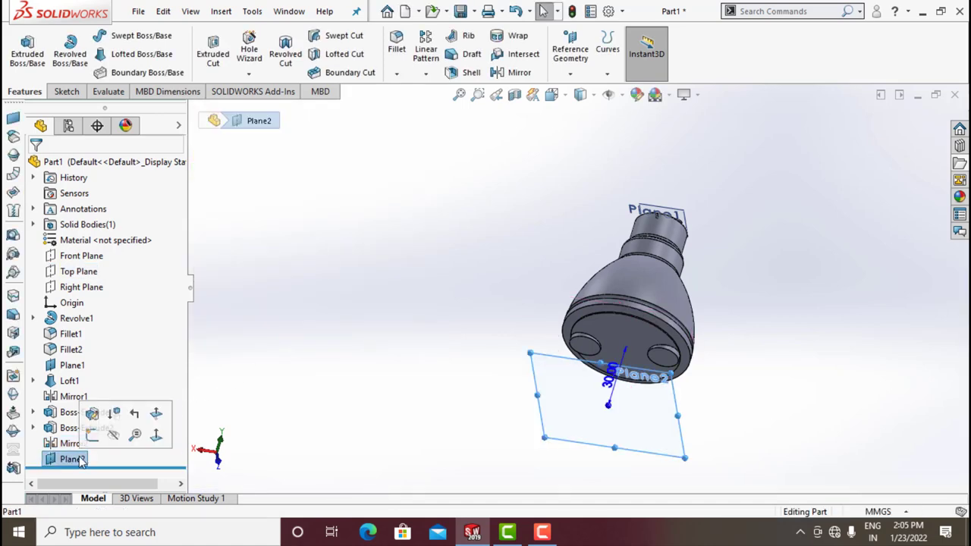
click(95, 439)
click(552, 94)
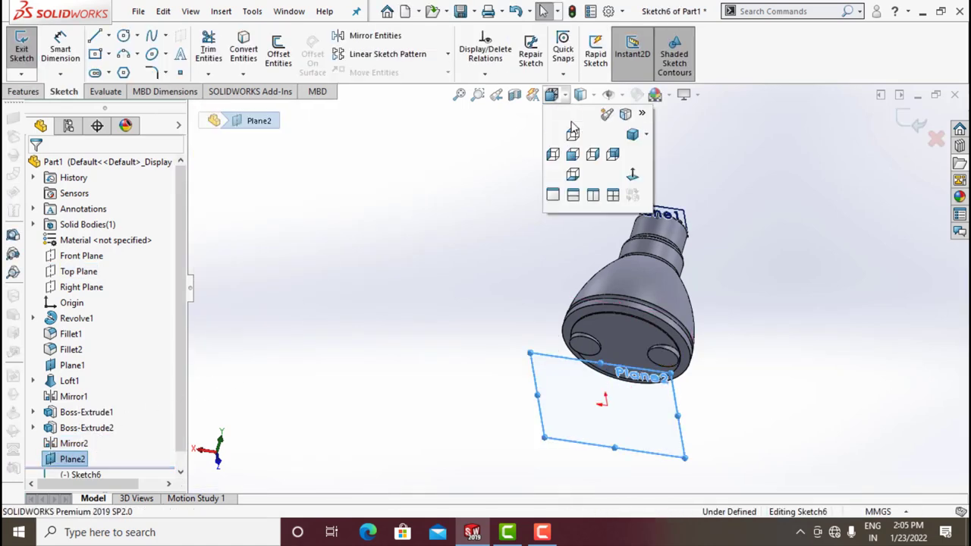
click(643, 191)
click(775, 235)
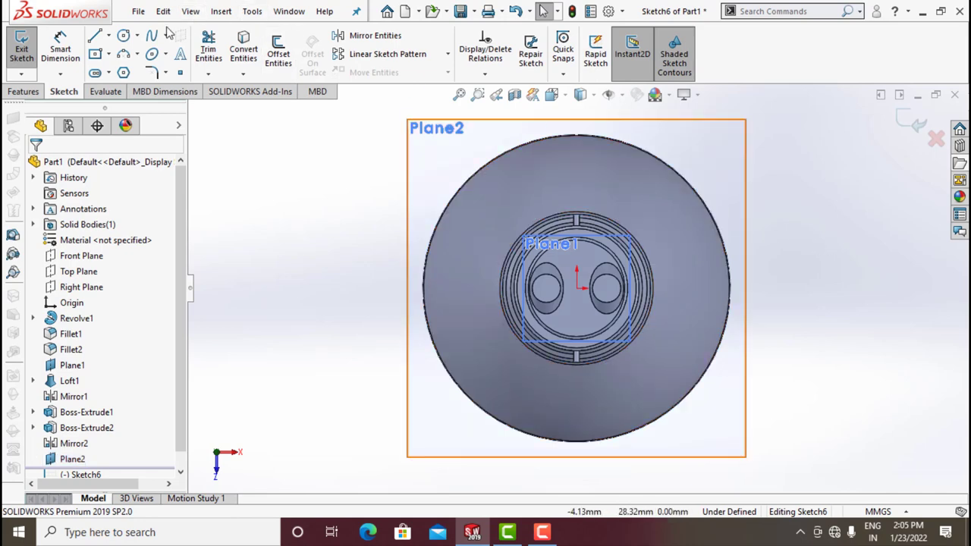
Draw a circle centred on the origin, dimension it to 46 mm diameter, and exit.
click(125, 38)
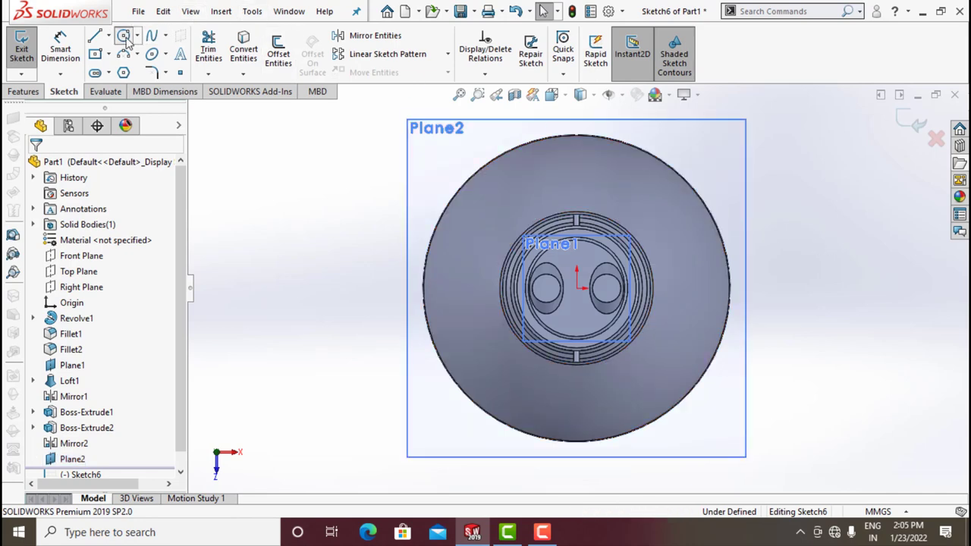
click(578, 288)
click(669, 213)
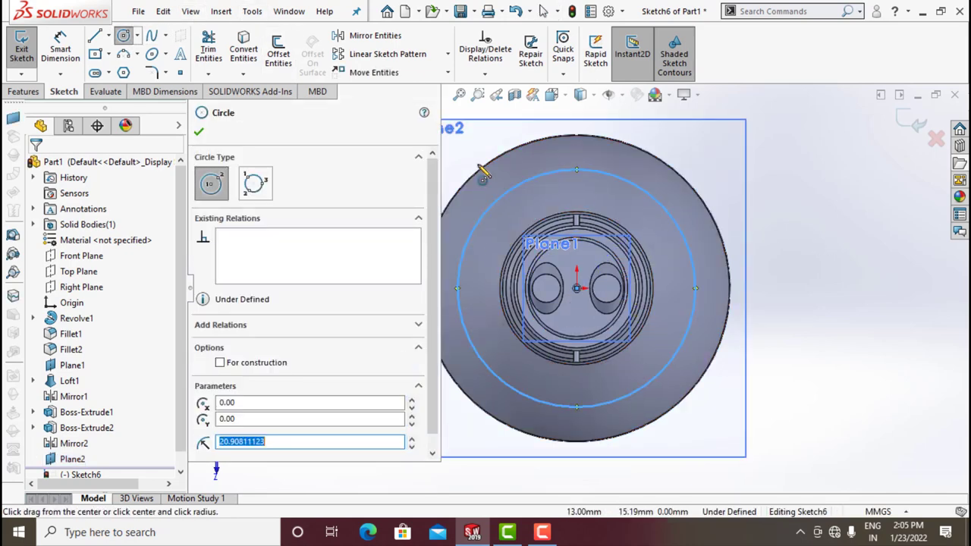
click(61, 47)
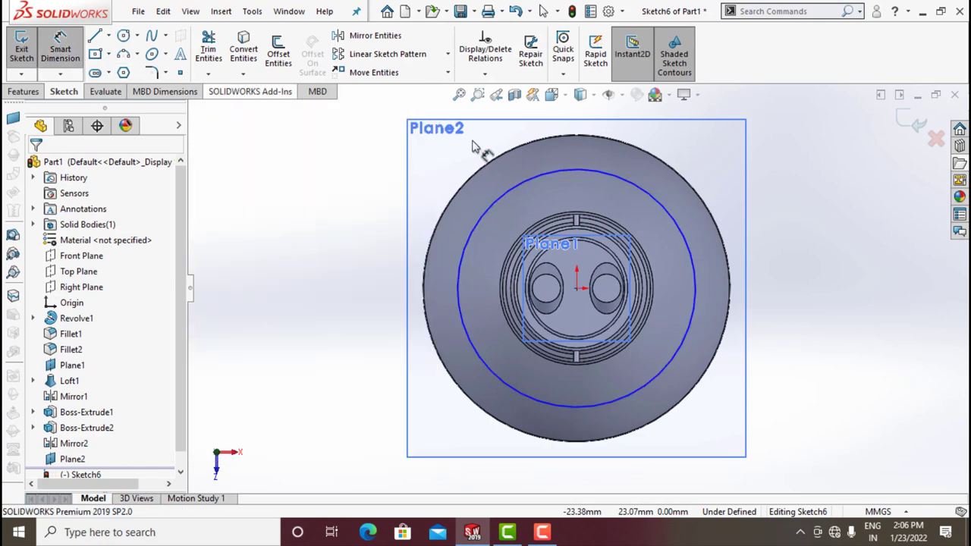
click(676, 219)
click(802, 278)
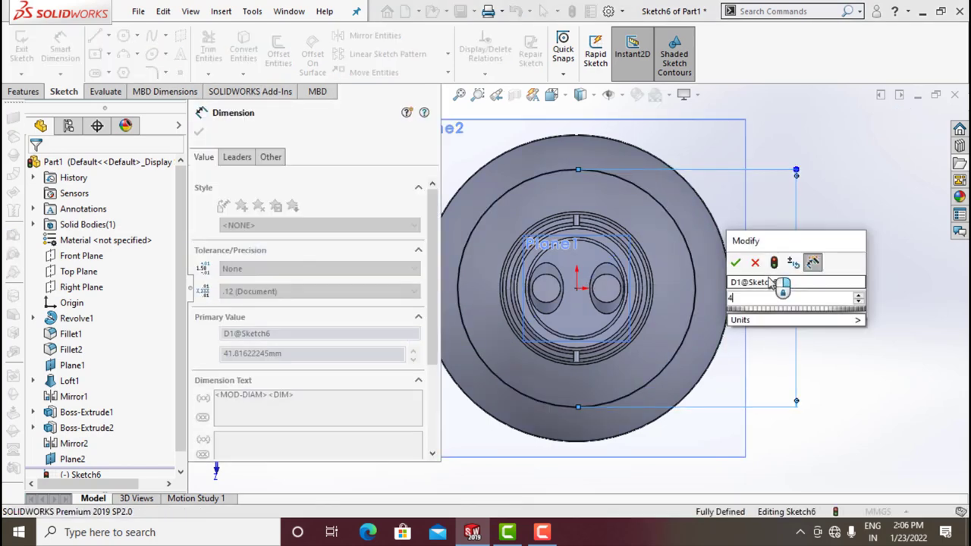
text(46)
key(Return)
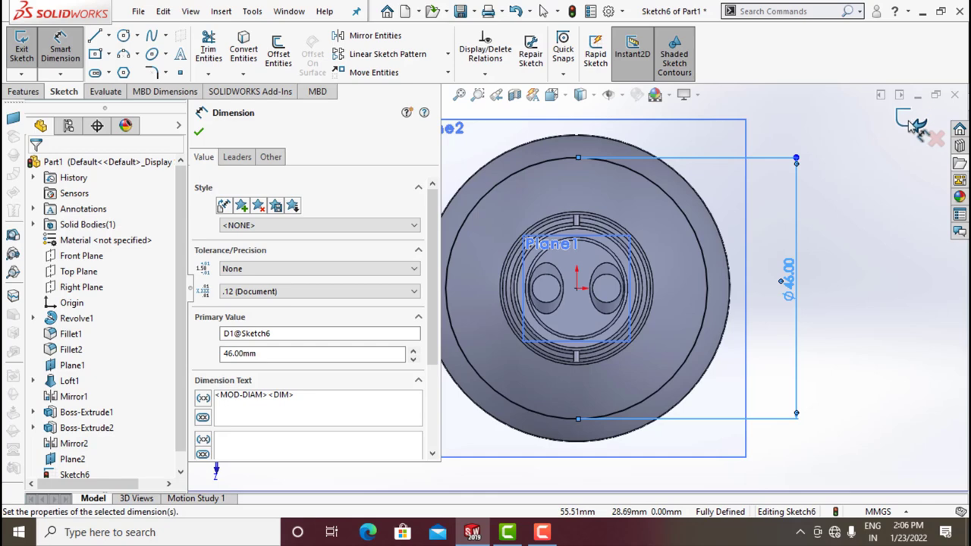
click(913, 121)
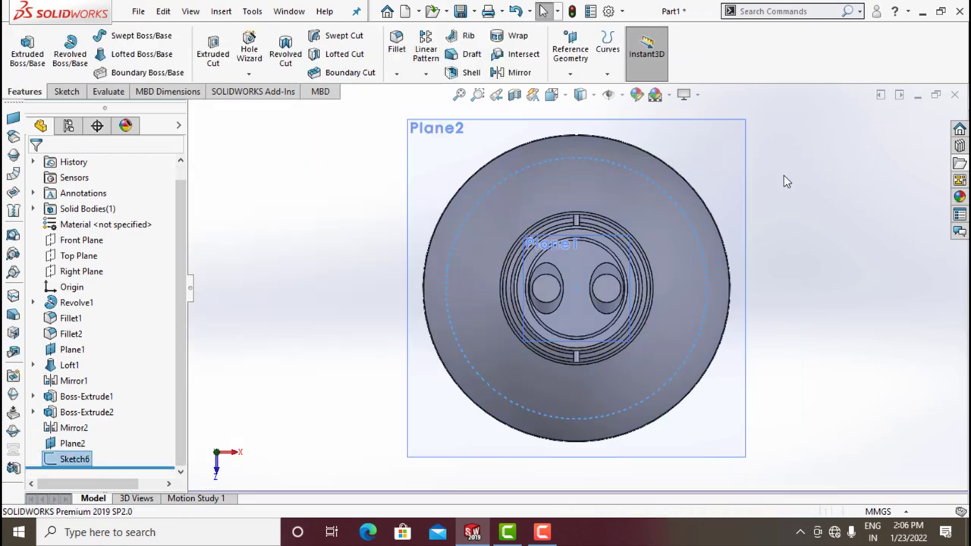
Start a helix on Sketch6 with reversed direction and a 28 mm pitch.
scroll(766, 296, up, 3)
mouse_move(706, 321)
middle_down()
mouse_move(707, 261)
mouse_move(709, 316)
mouse_move(697, 236)
middle_up()
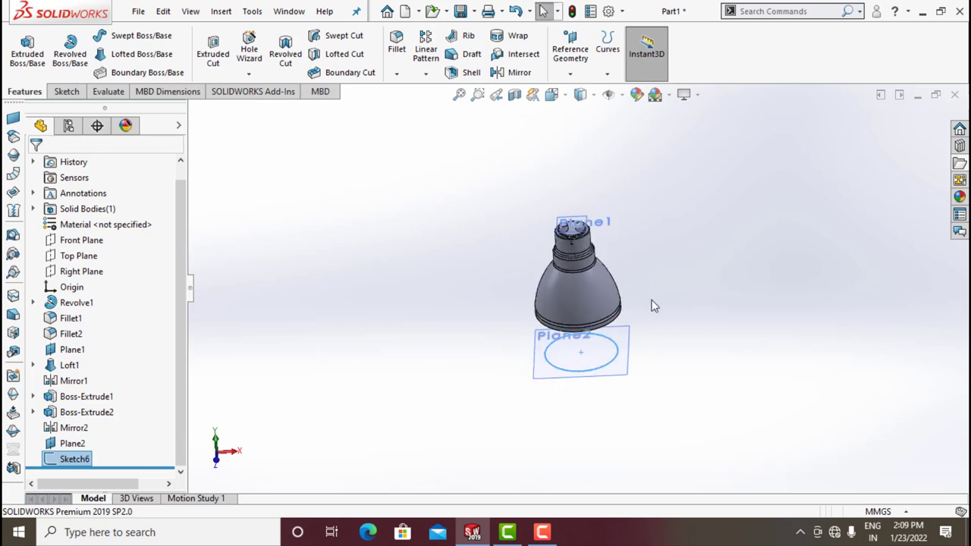
click(607, 73)
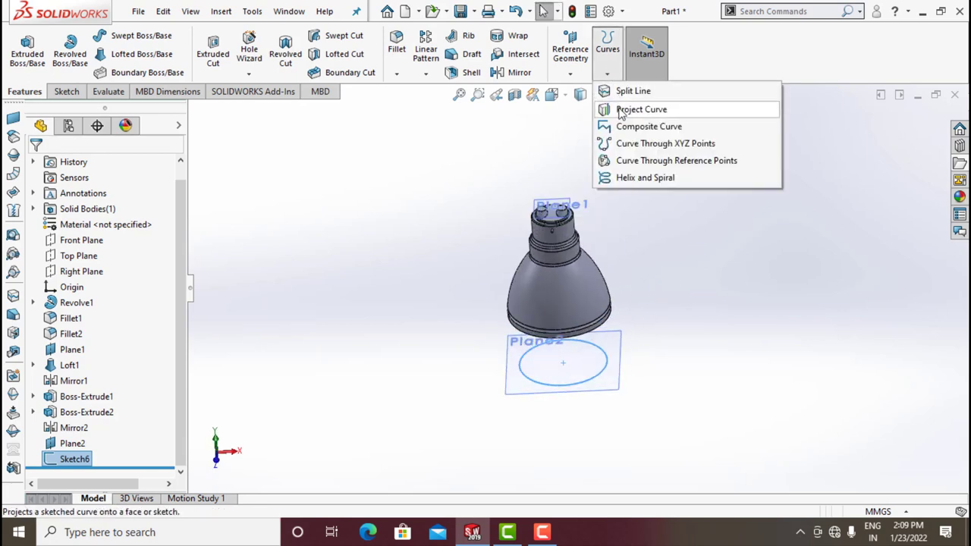
click(637, 177)
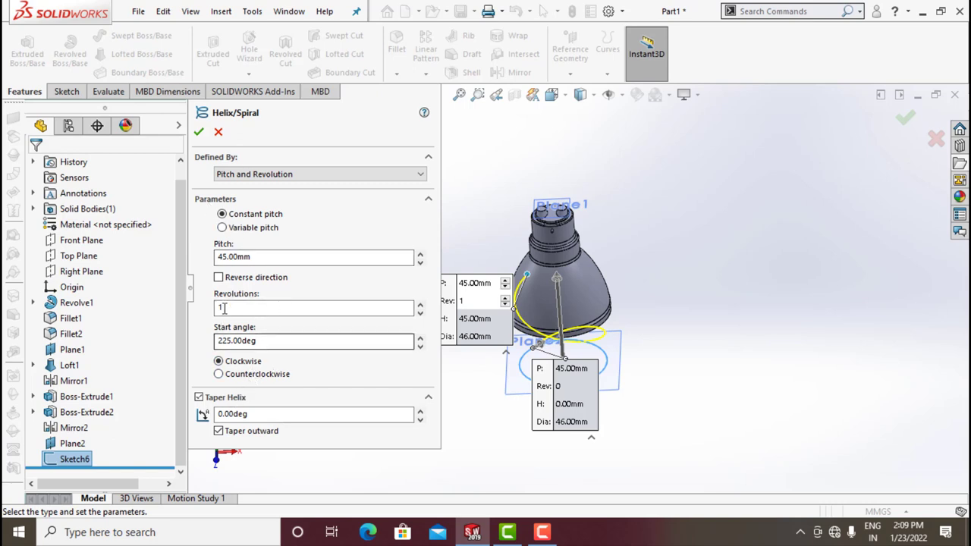
click(228, 278)
drag(284, 258, 226, 257)
text(28)
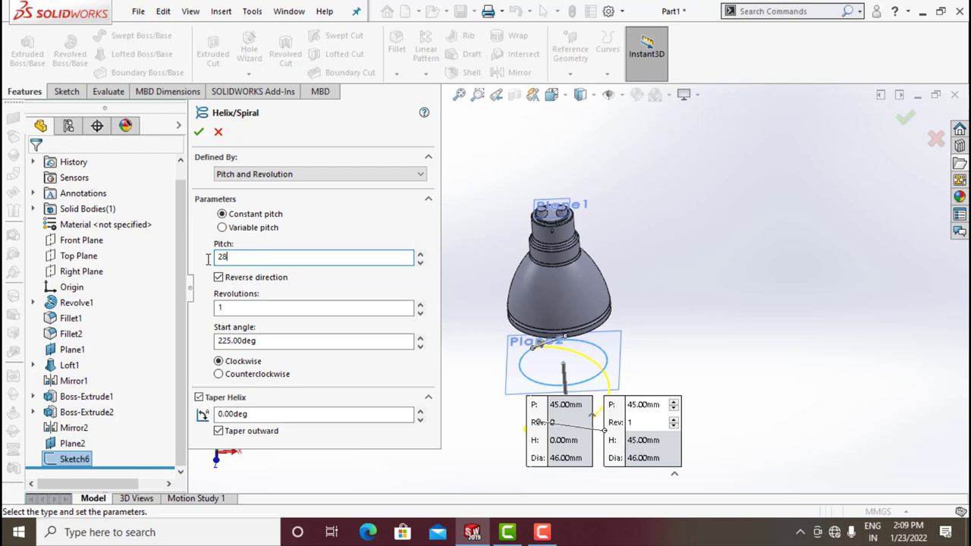
key(Return)
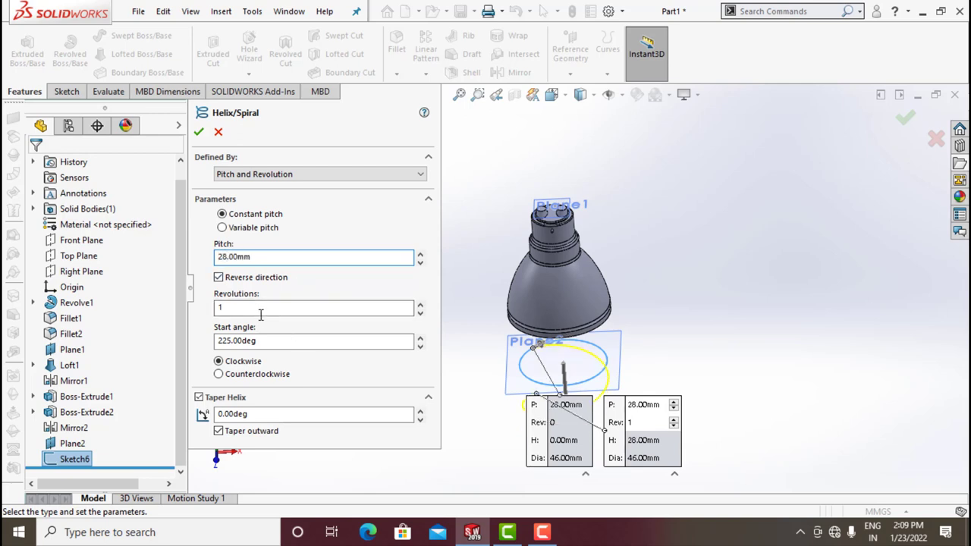
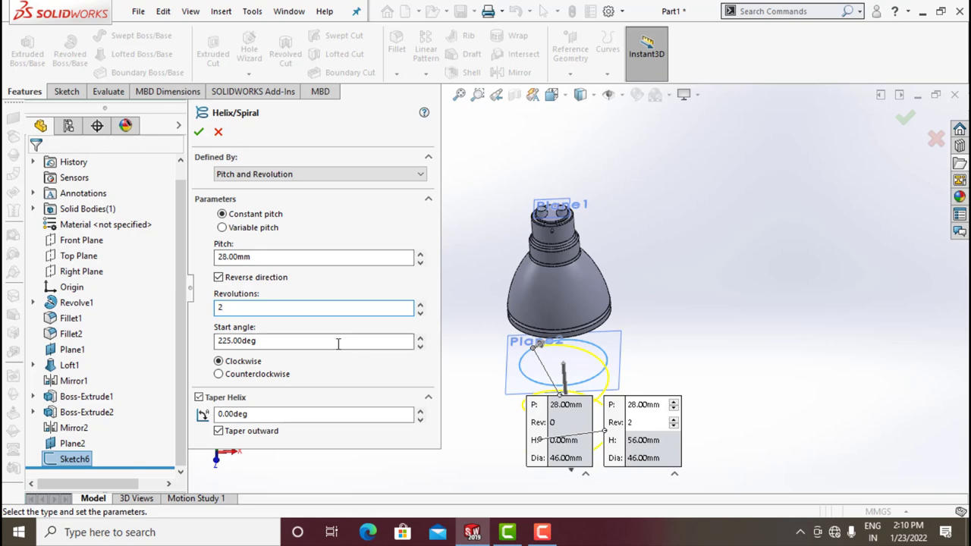
Give the helix a 230° start angle (28 mm pitch, 2 revolutions) and create Helix/Spiral1.
drag(320, 342, 201, 347)
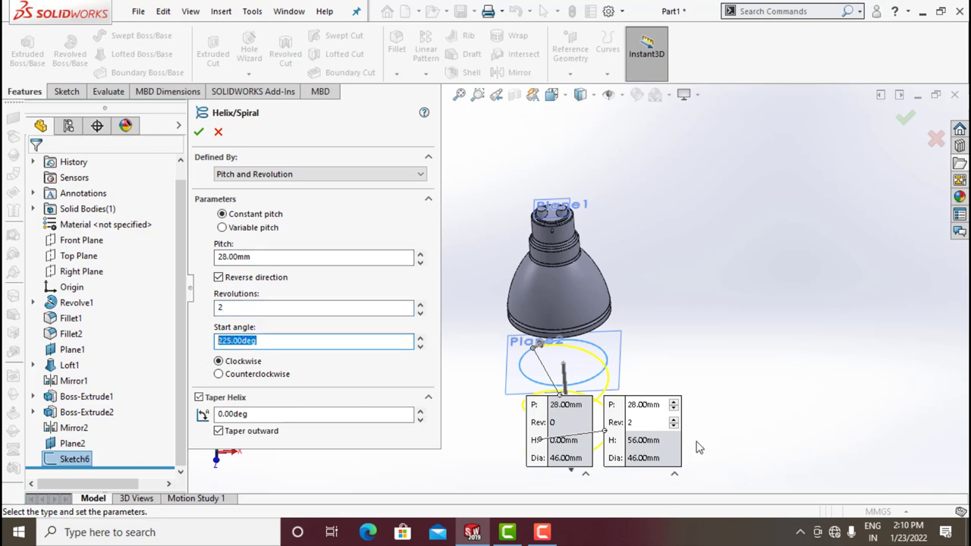
scroll(575, 323, down, 3)
middle_drag(574, 323, 575, 167)
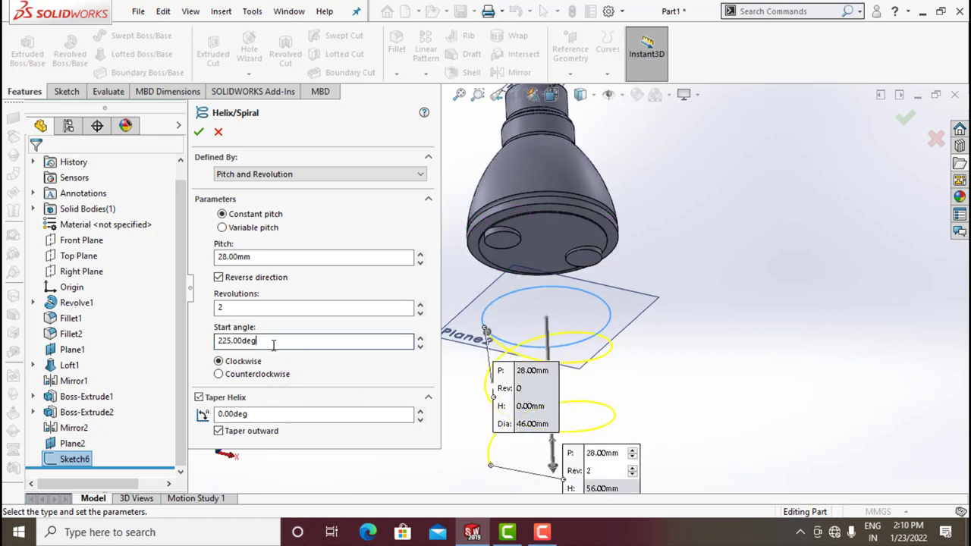
drag(319, 341, 193, 346)
text(230)
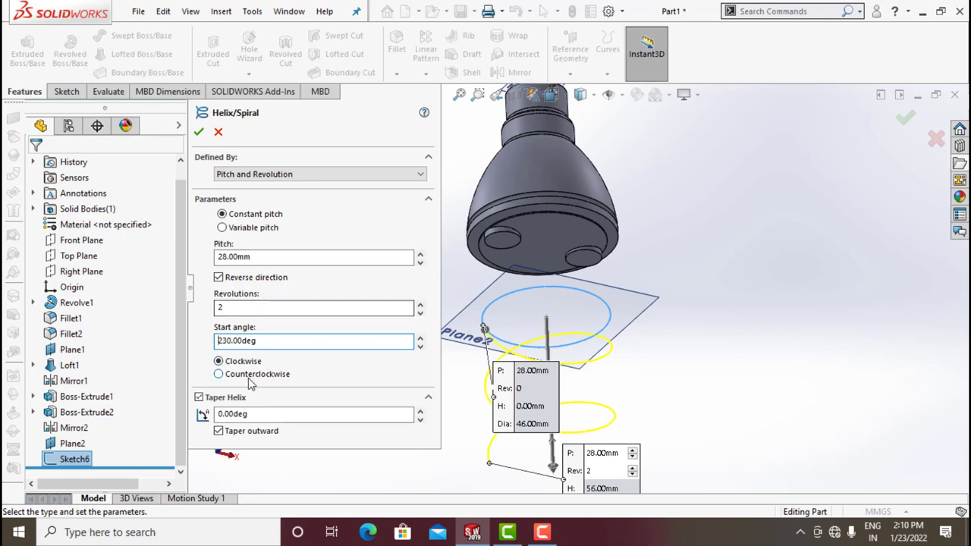
click(199, 397)
click(198, 398)
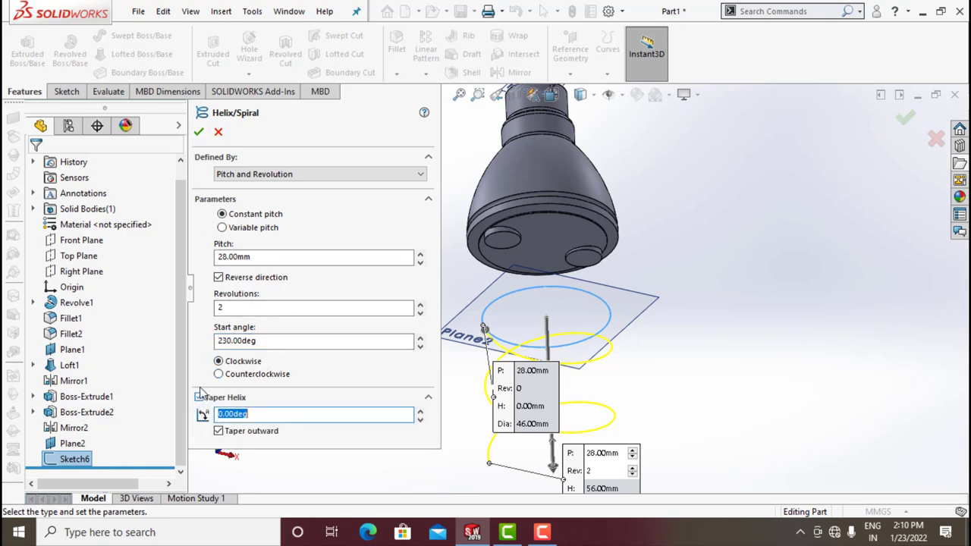
click(200, 134)
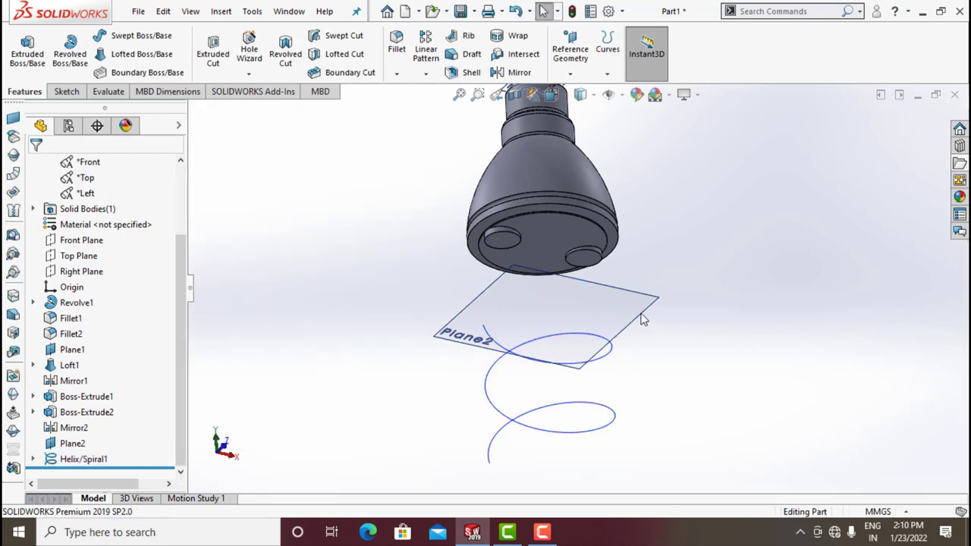
Start a sketch on Plane2 and draw a circle centred at the origin.
click(649, 323)
click(704, 274)
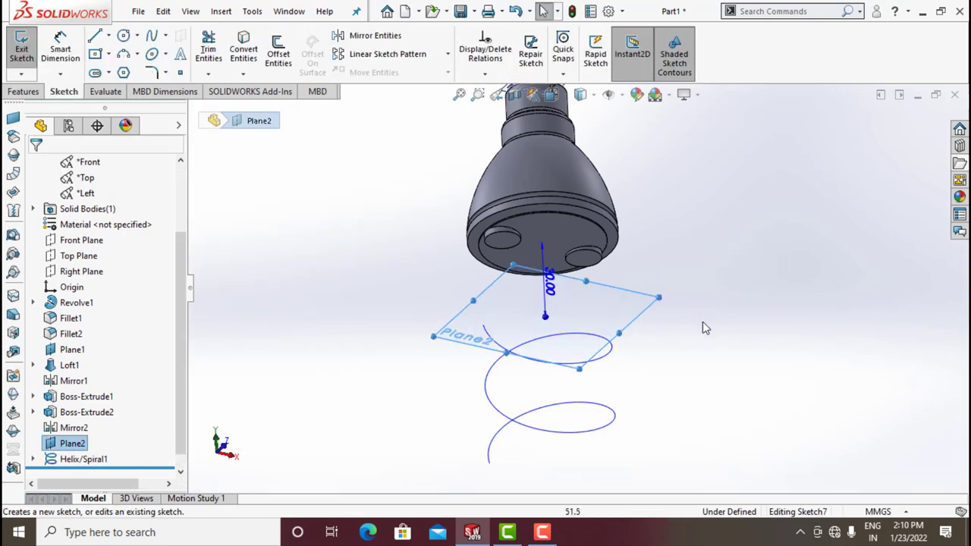
click(613, 97)
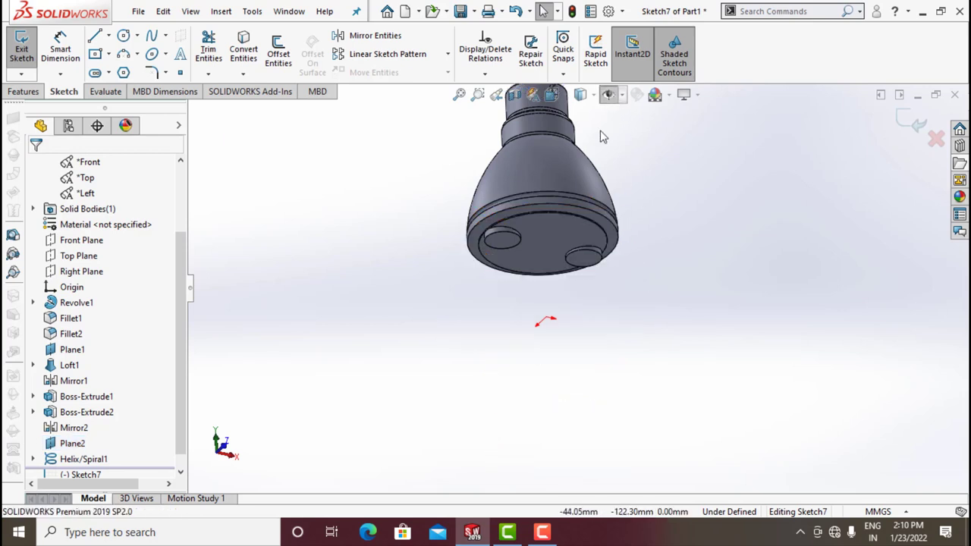
click(610, 95)
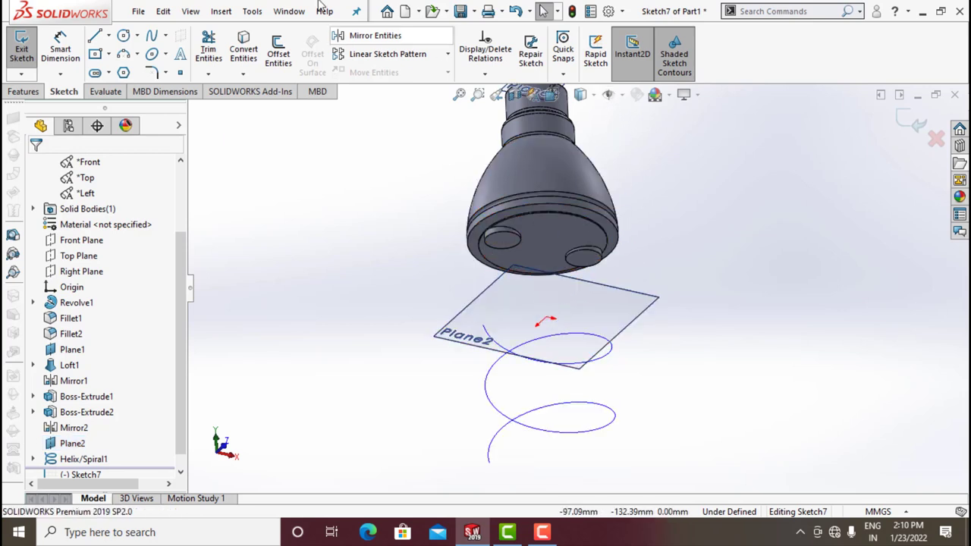
click(123, 36)
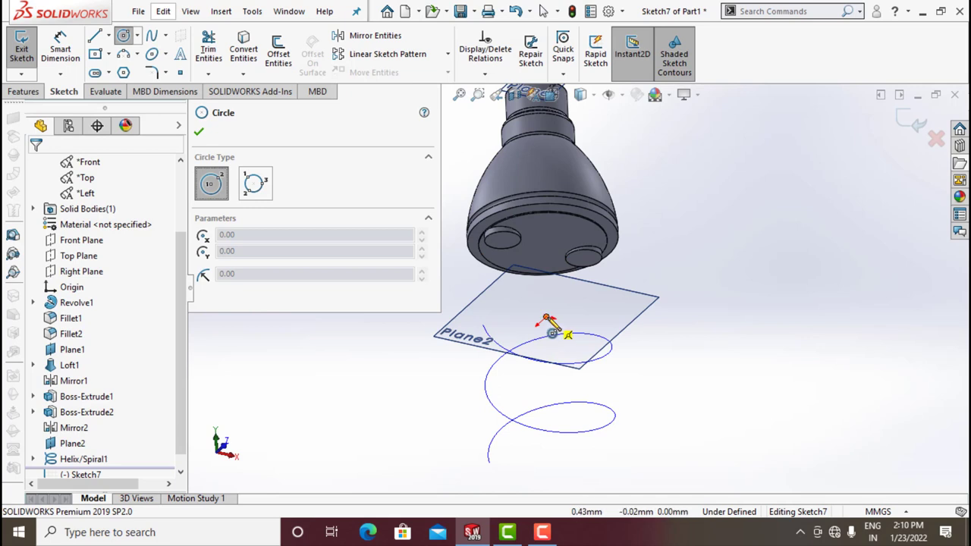
click(547, 320)
click(539, 313)
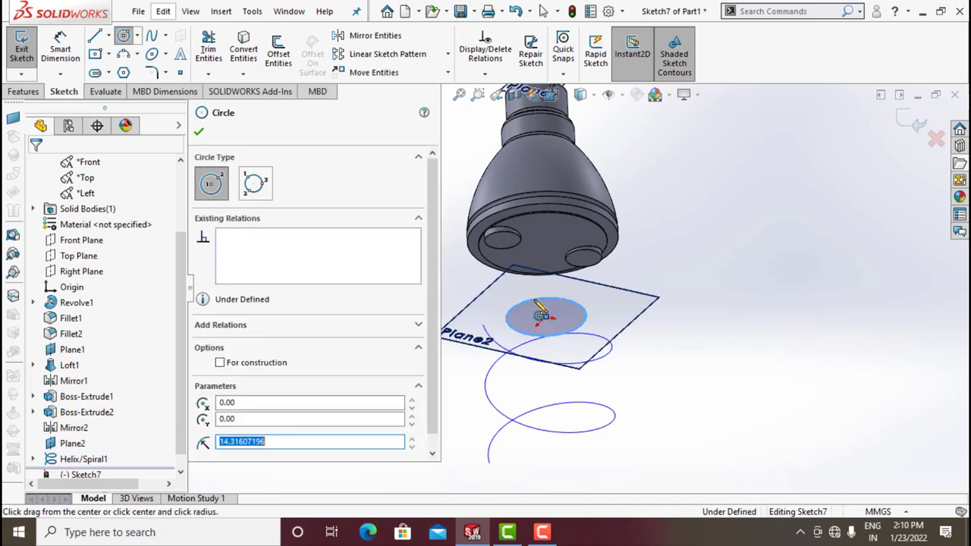
Dimension the circle to a 46 mm diameter and exit the sketch.
click(64, 48)
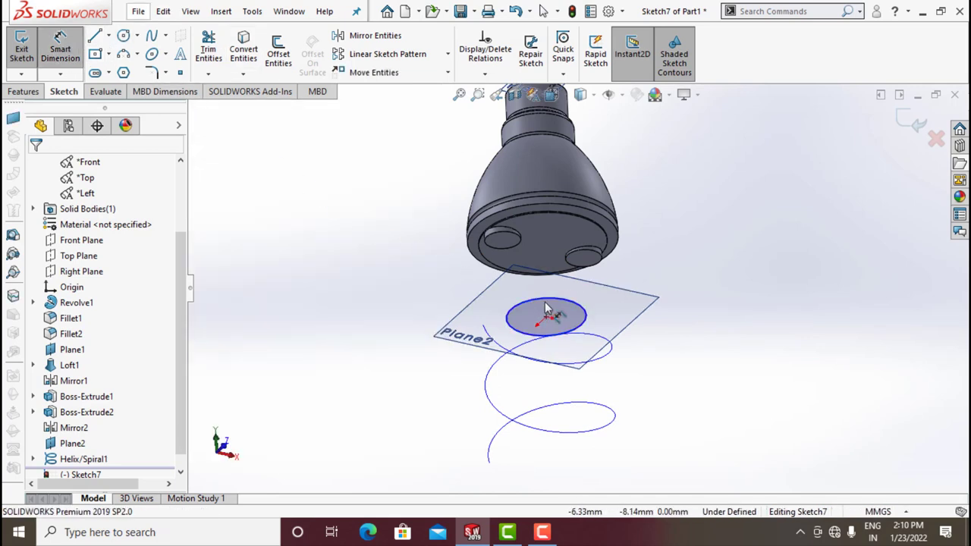
click(581, 311)
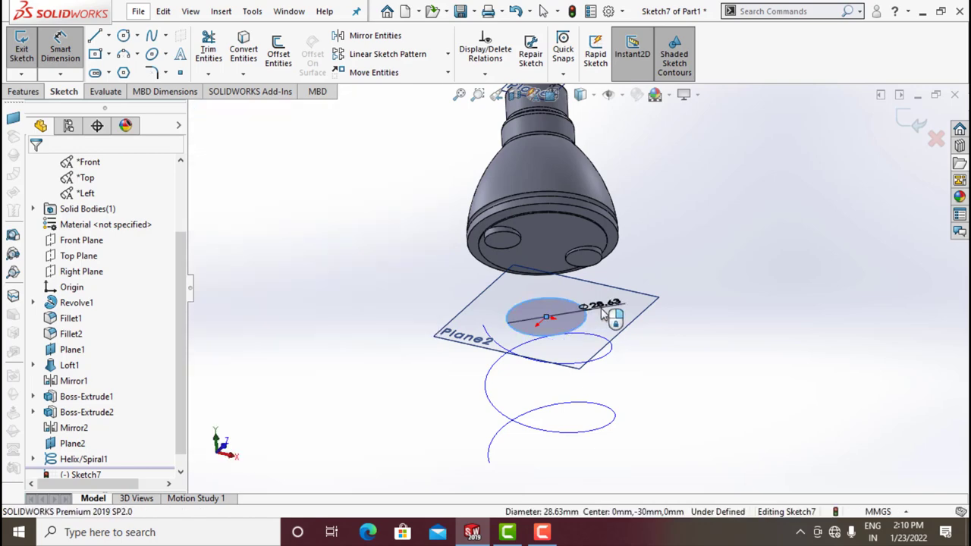
click(603, 315)
text(46)
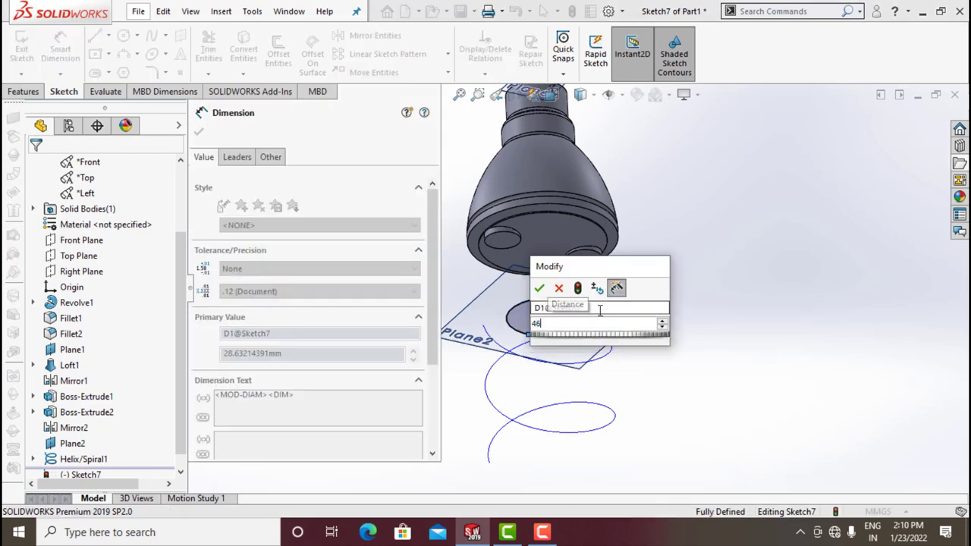
key(Return)
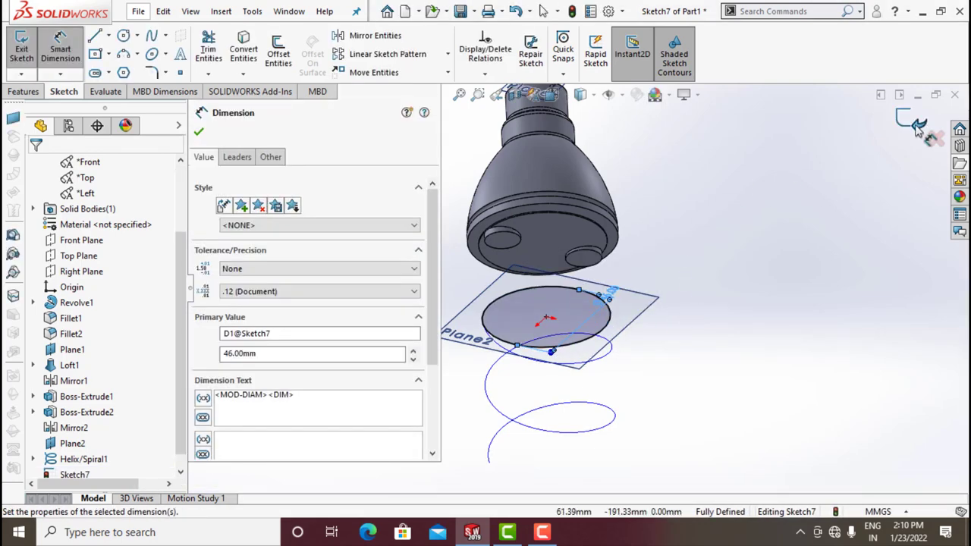
click(918, 127)
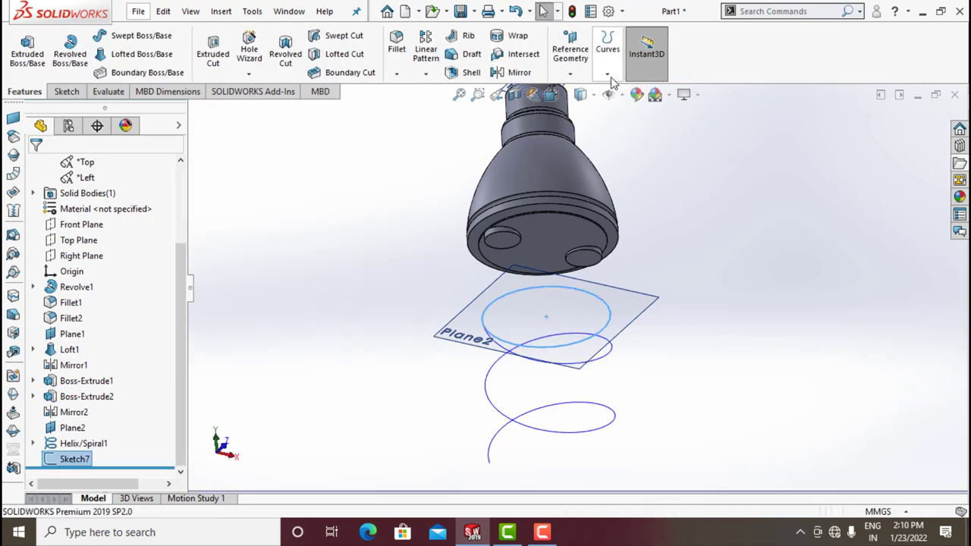
click(607, 74)
Create Helix/Spiral2 on the 46 mm circle with a 50° start angle.
click(644, 178)
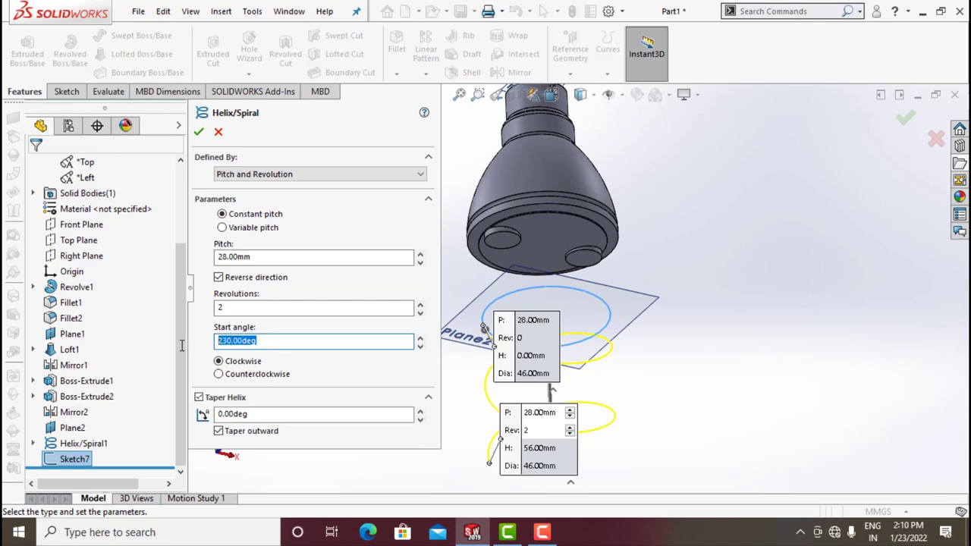
text(50)
key(Return)
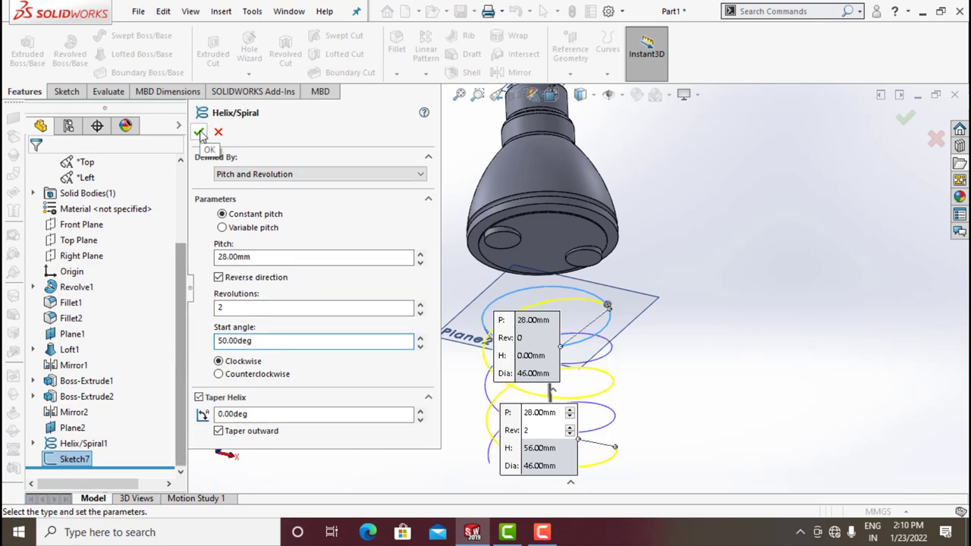
click(199, 133)
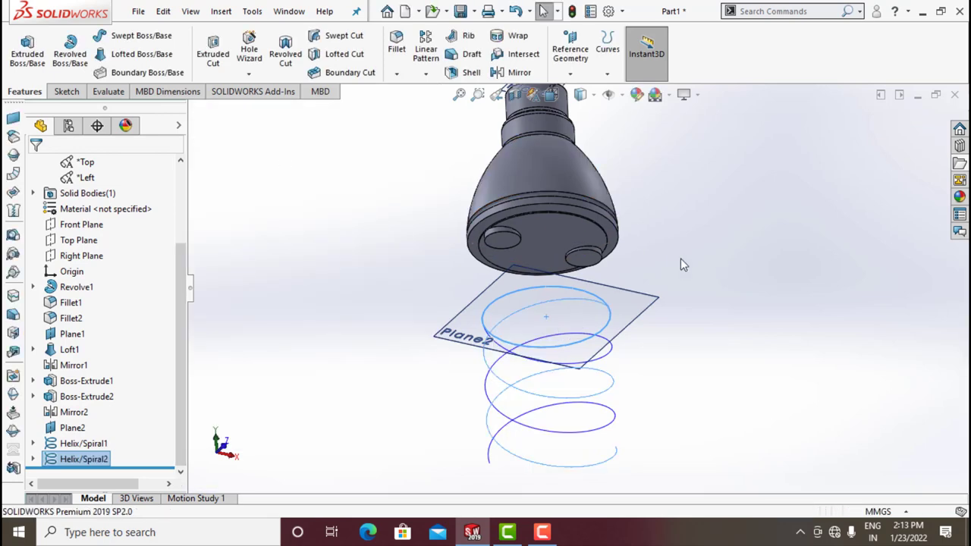
Start a 3D sketch and switch the model display to wireframe.
scroll(662, 261, up, 3)
mouse_move(680, 249)
middle_down()
mouse_move(667, 260)
mouse_move(675, 358)
middle_up()
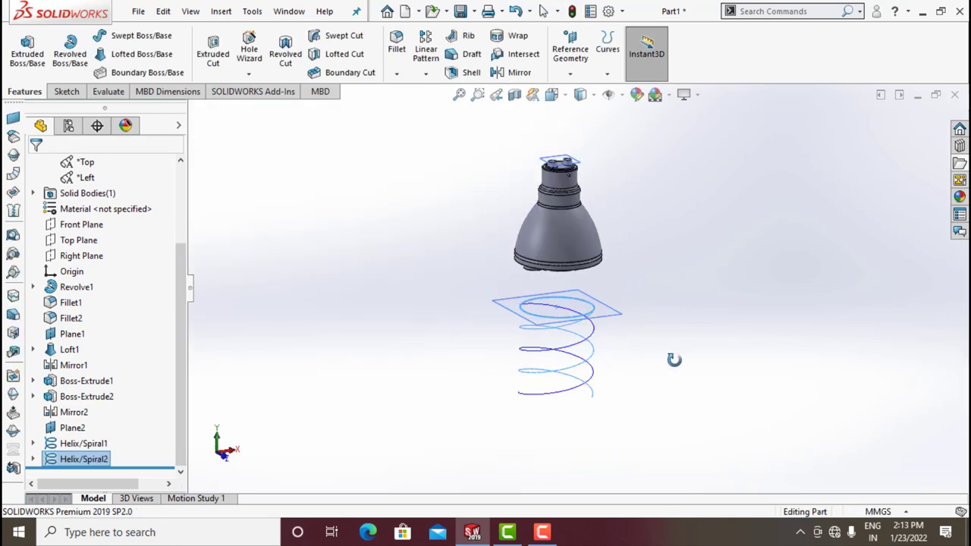
scroll(603, 273, down, 3)
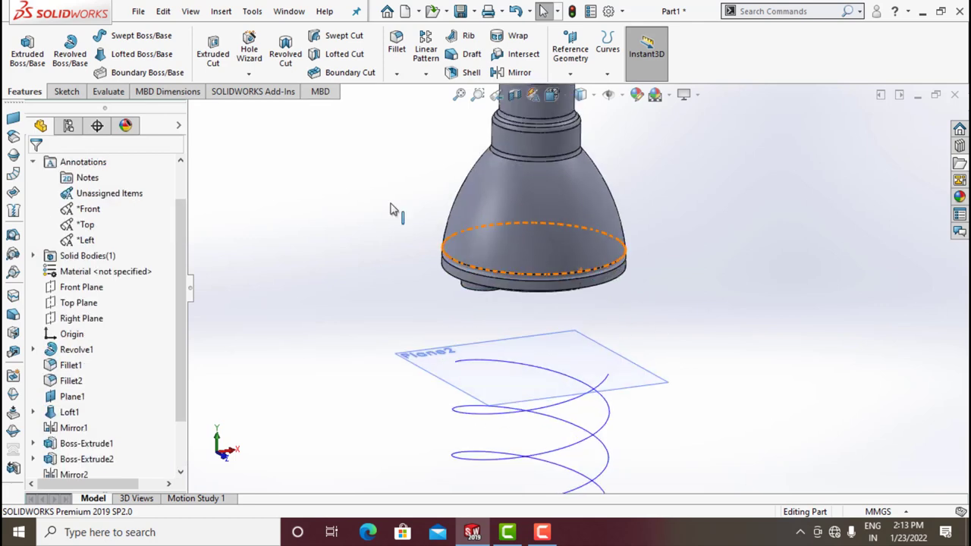
click(67, 92)
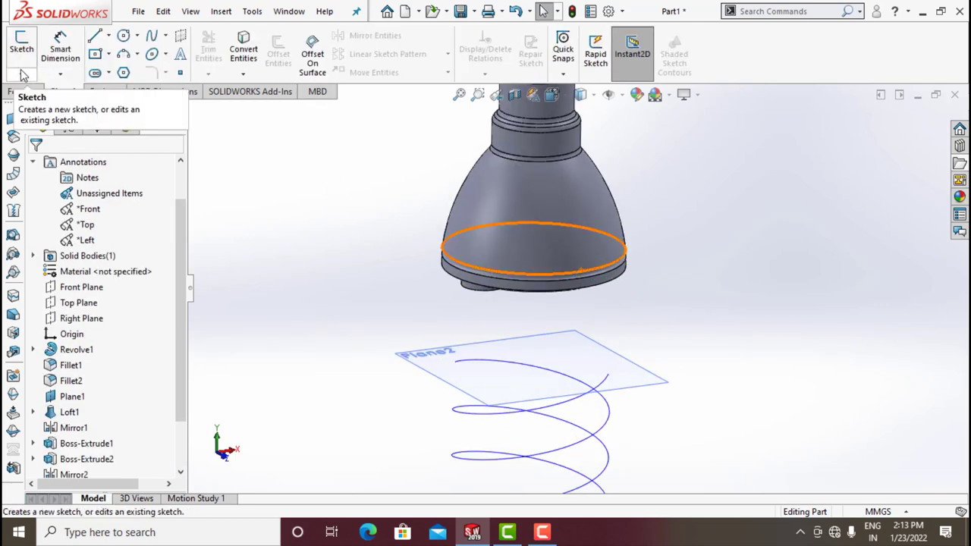
click(21, 73)
click(45, 107)
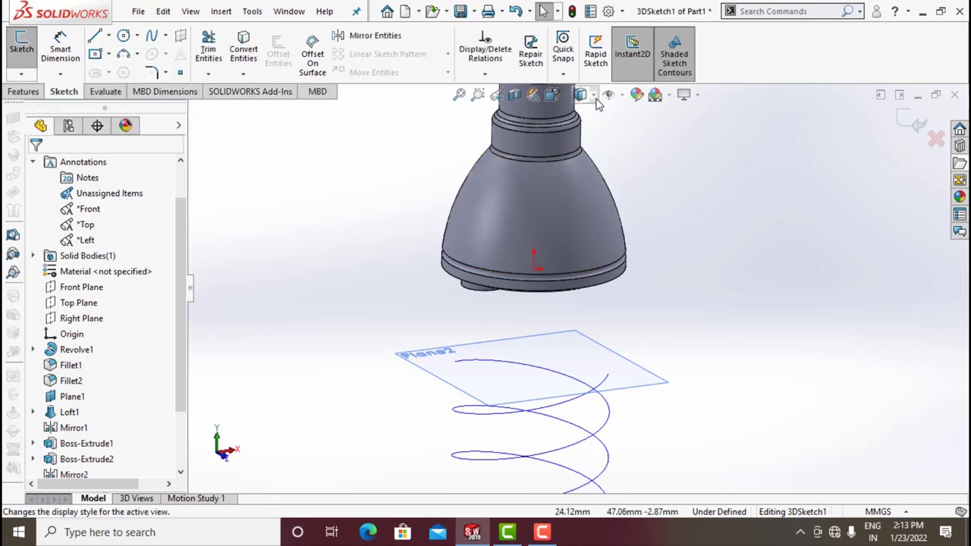
mouse_move(580, 95)
click(583, 195)
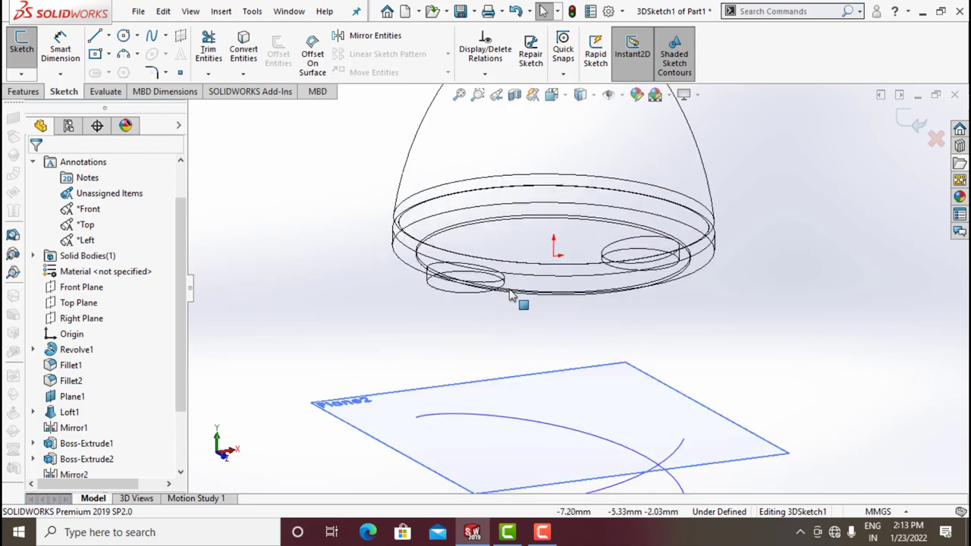
Draw a short vertical line from the small base circle down toward Plane2.
click(103, 42)
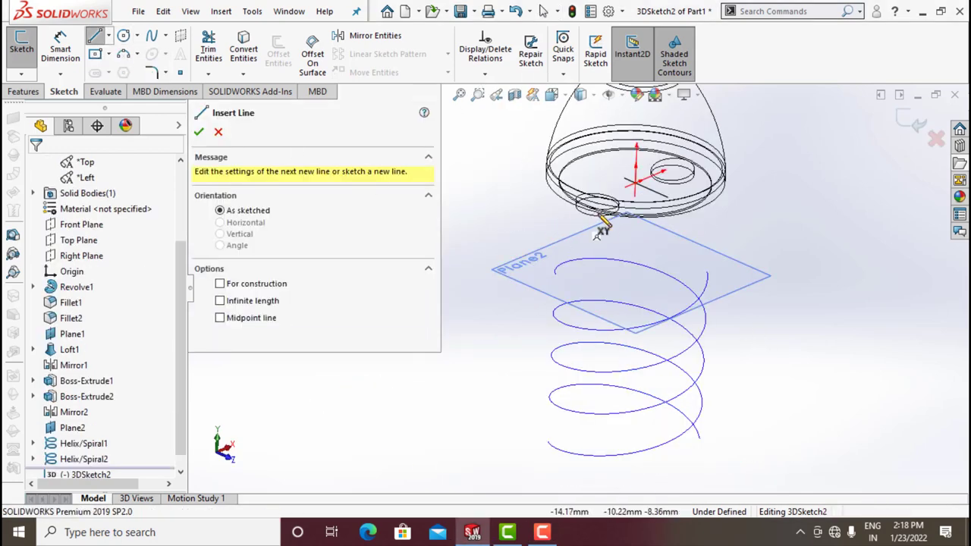
scroll(607, 223, down, 3)
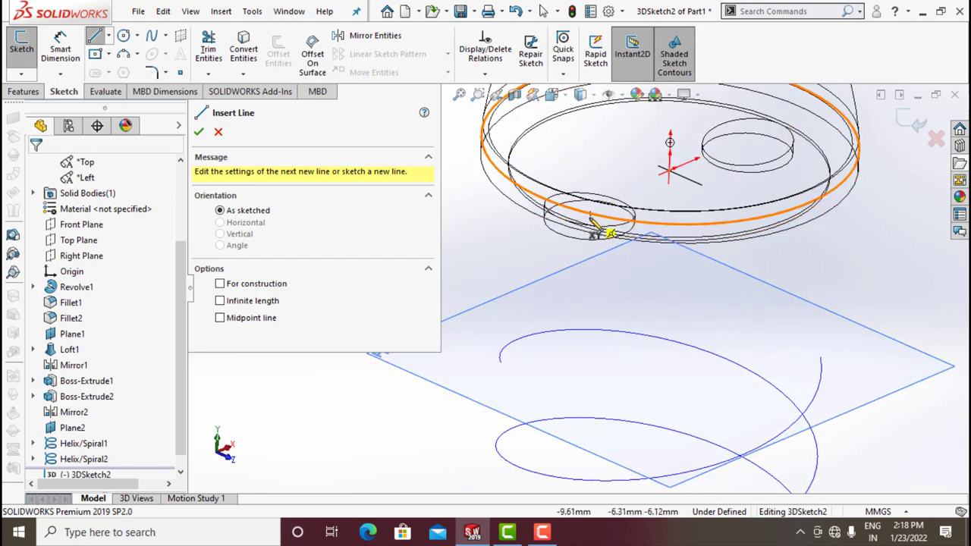
click(590, 220)
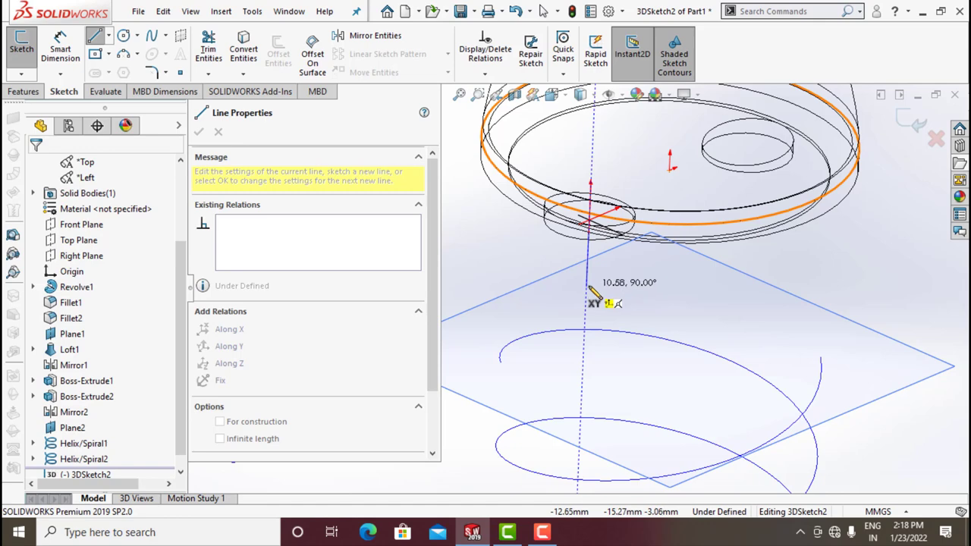
click(589, 289)
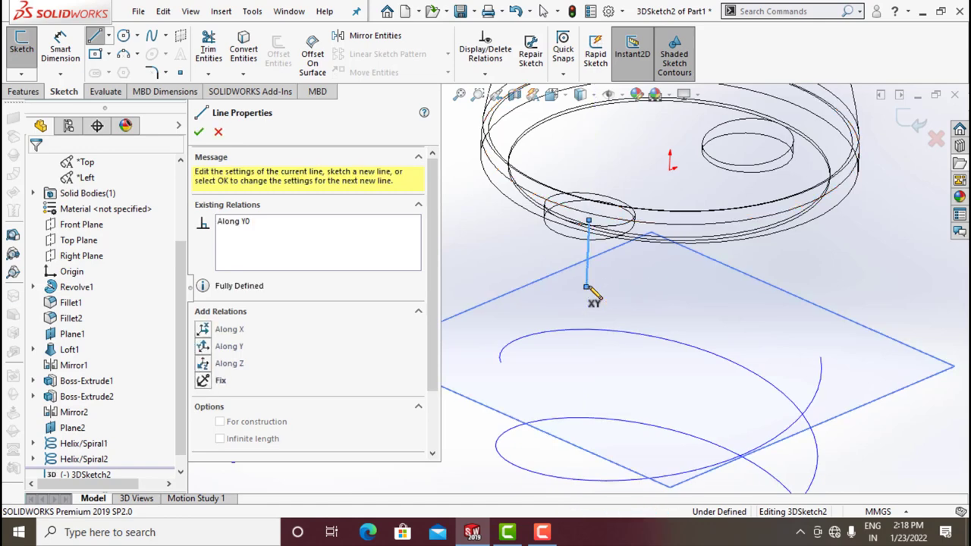
click(165, 36)
click(173, 67)
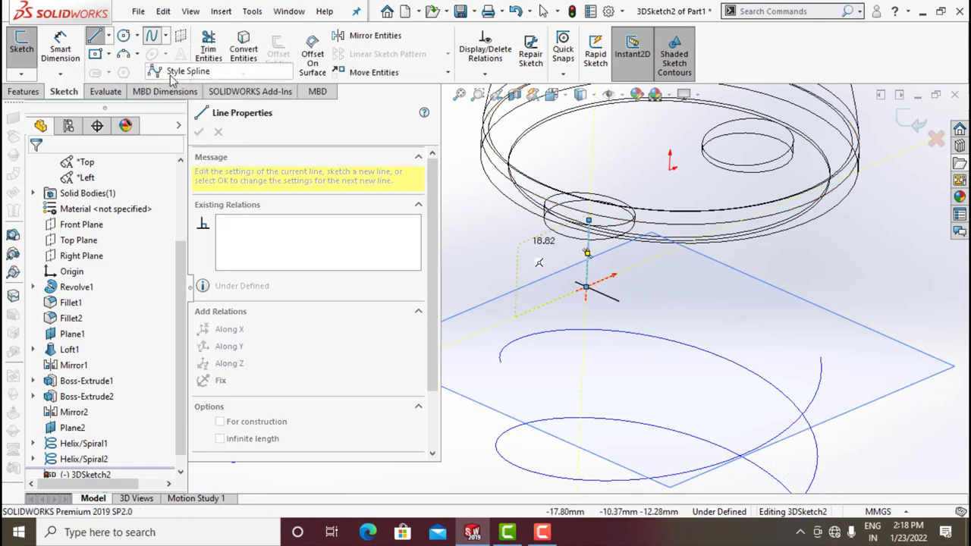
Draw a style spline curving from the line's lower end to the helix start on Plane2.
click(586, 289)
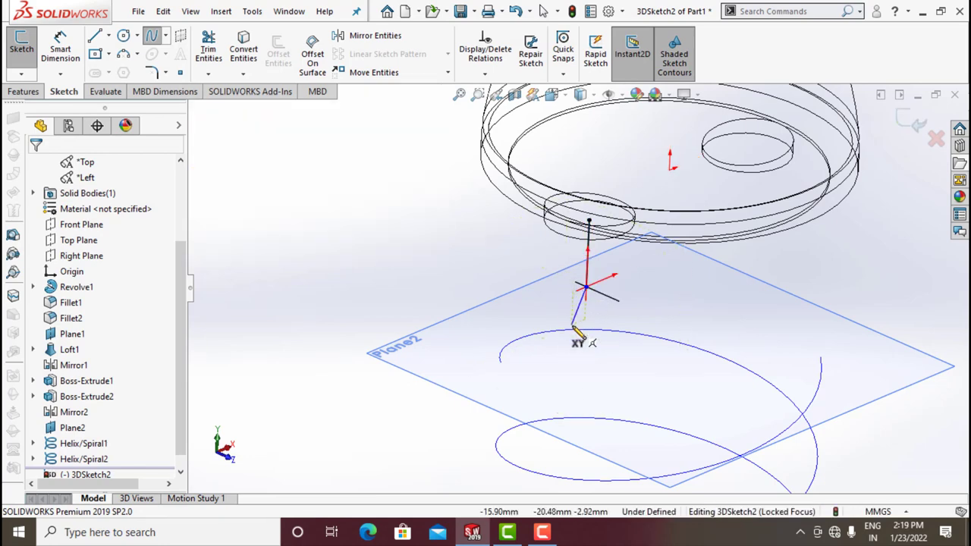
click(573, 339)
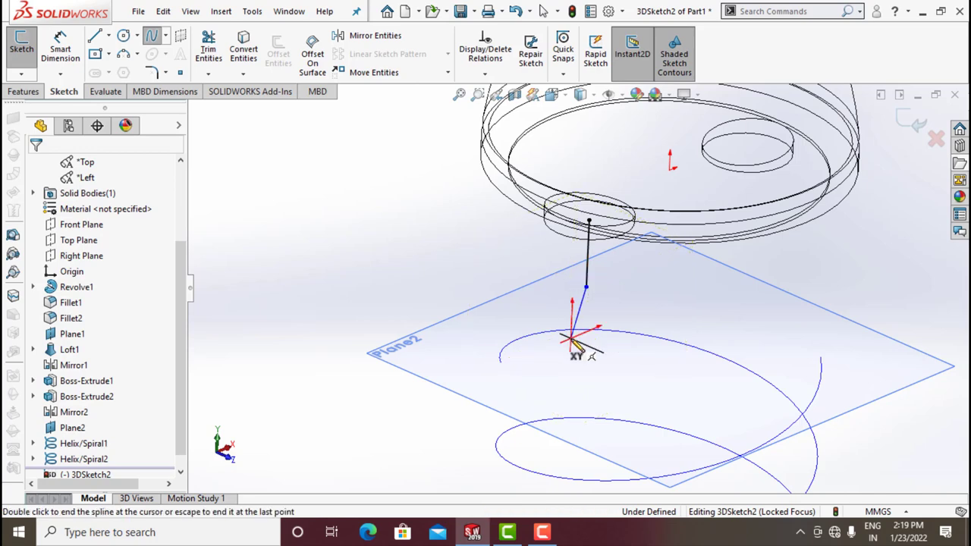
click(522, 360)
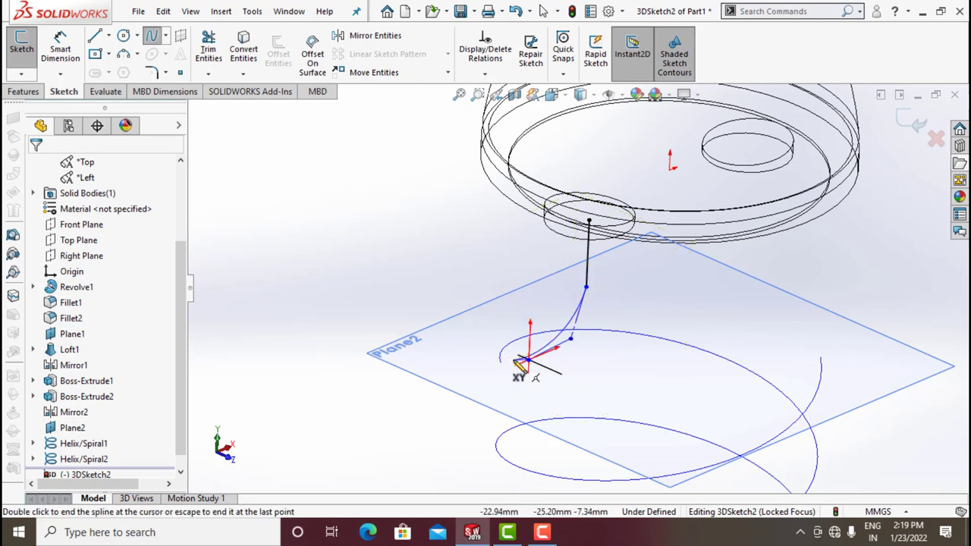
scroll(505, 370, down, 2)
scroll(524, 356, down, 2)
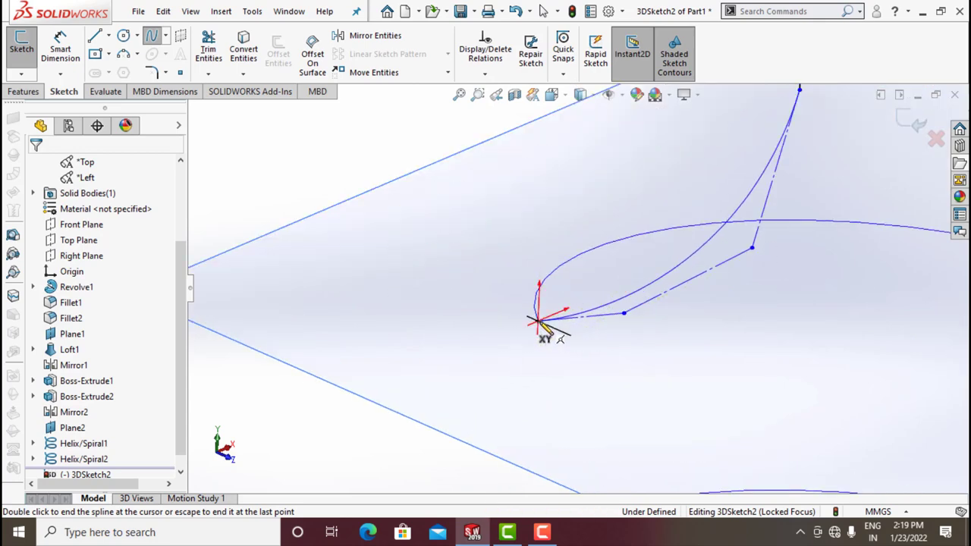
key(Escape)
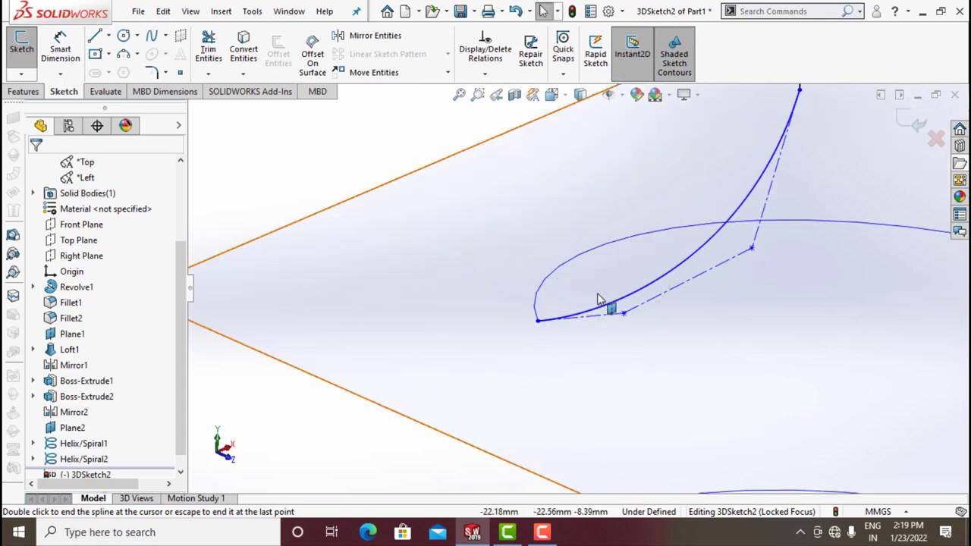
scroll(746, 180, up, 2)
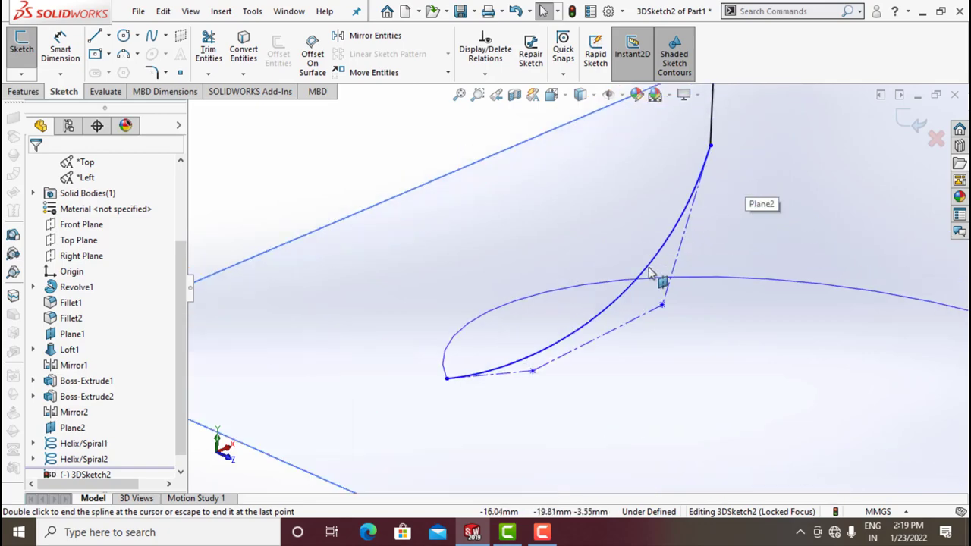
mouse_move(661, 277)
middle_down()
mouse_move(660, 299)
mouse_move(537, 319)
mouse_move(436, 232)
mouse_move(471, 195)
mouse_move(384, 132)
mouse_move(489, 207)
mouse_move(526, 312)
mouse_move(490, 290)
middle_up()
scroll(490, 290, down, 3)
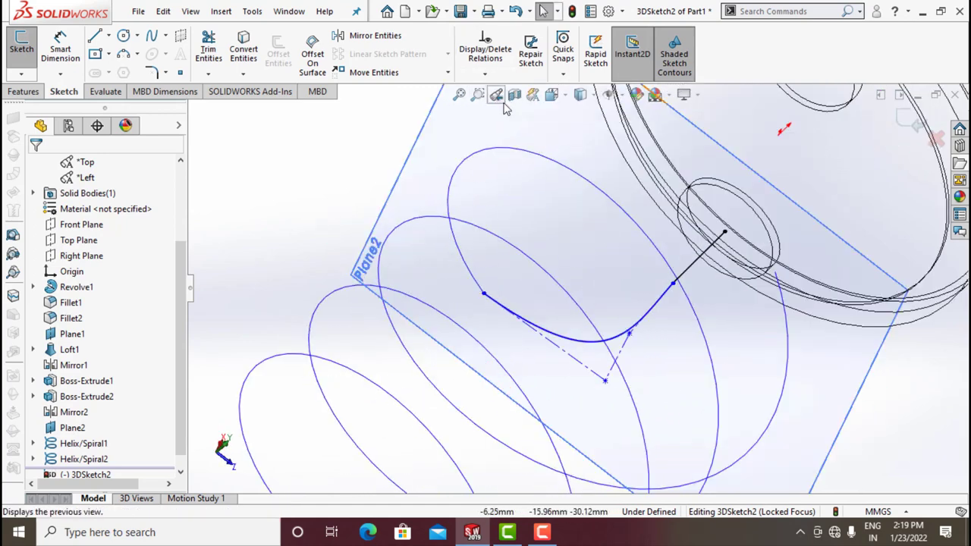
Add a Tangent relation between the helix edge and the connecting spline.
click(486, 74)
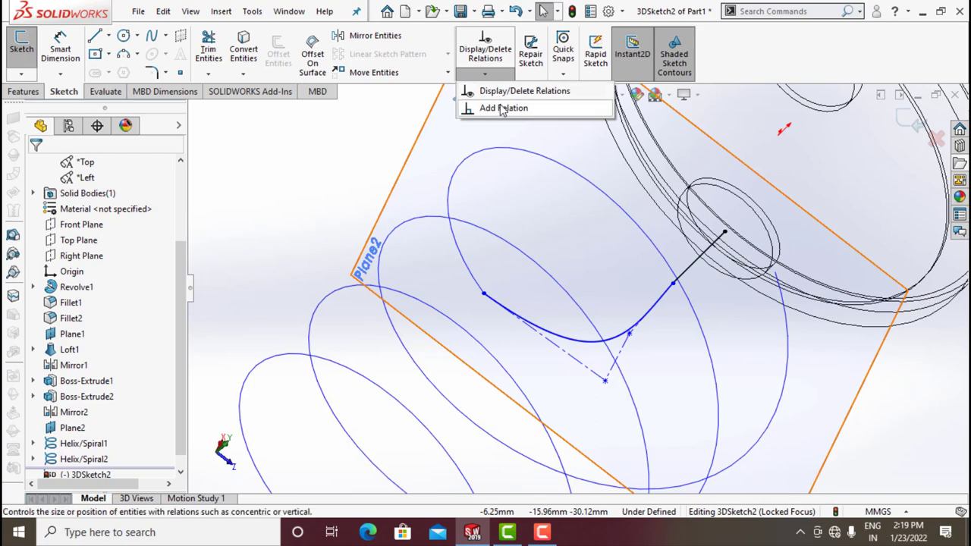
click(500, 108)
click(509, 314)
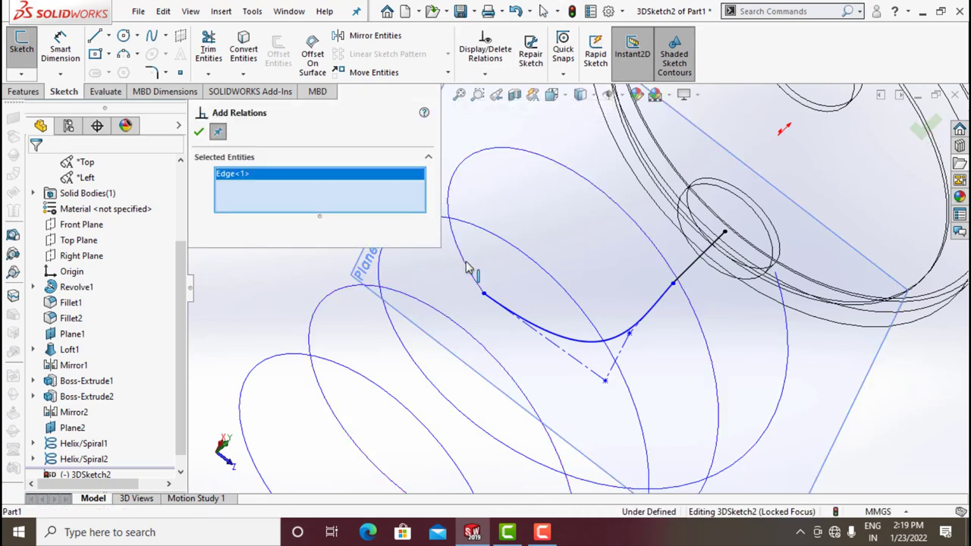
click(512, 318)
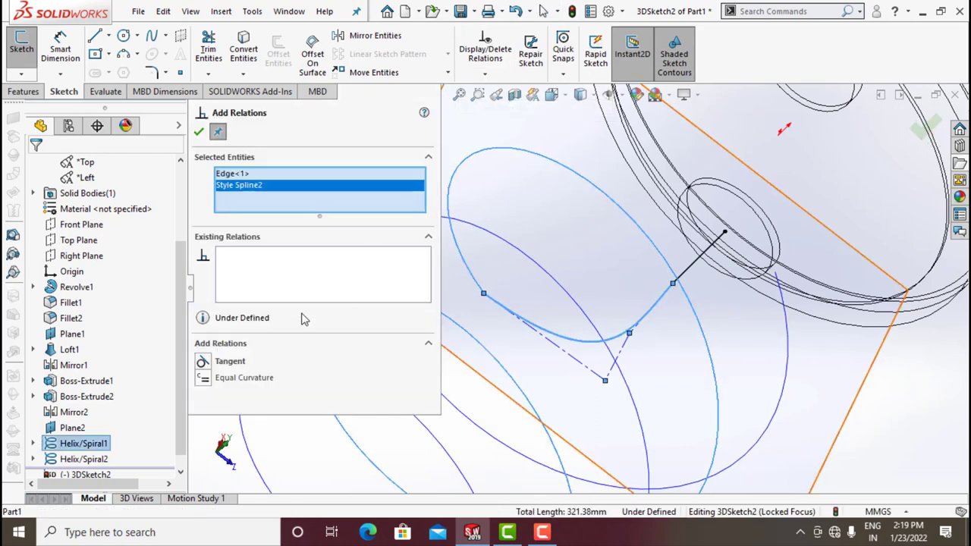
click(203, 363)
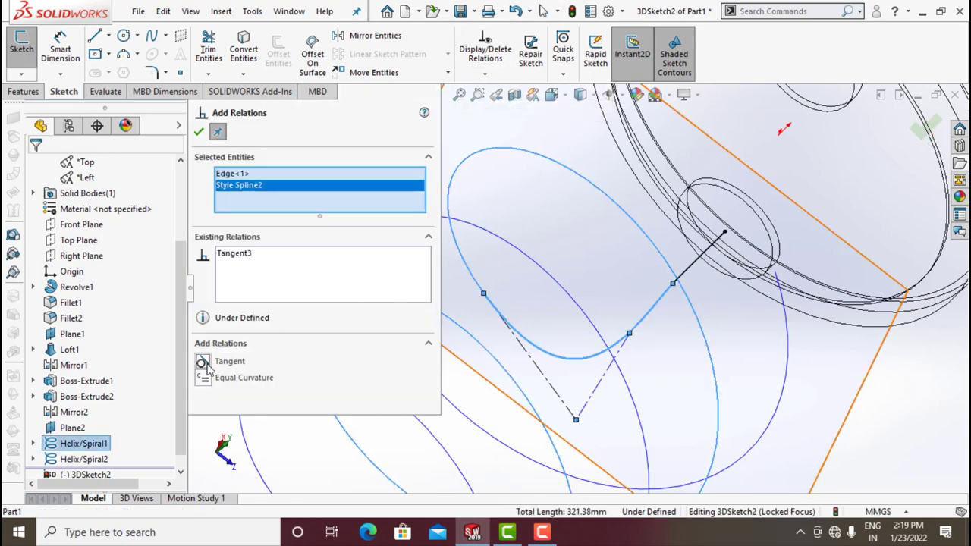
click(199, 134)
Orbit around the connecting spline and review its existing relations.
mouse_move(629, 336)
middle_down()
mouse_move(607, 321)
mouse_move(753, 372)
middle_up()
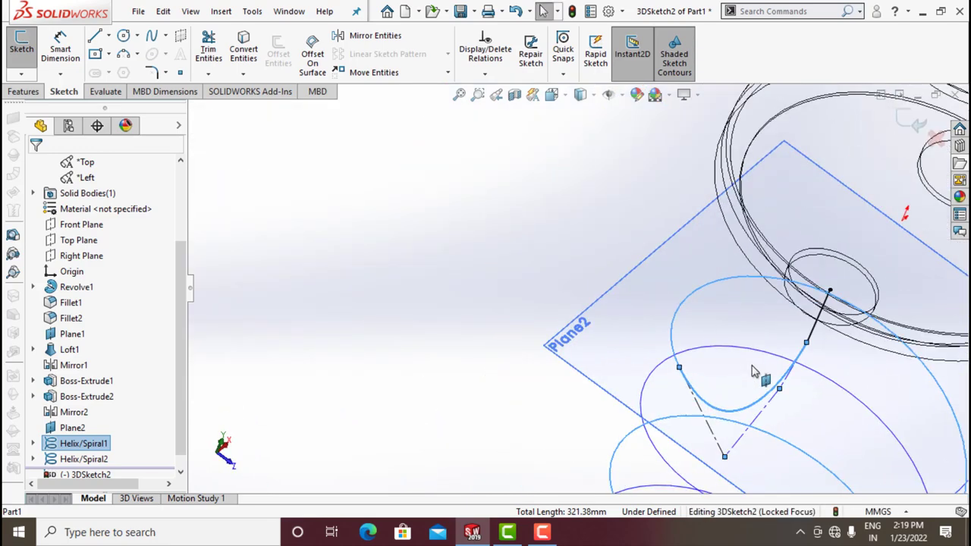
scroll(747, 349, down, 2)
scroll(779, 369, down, 2)
scroll(779, 369, up, 5)
scroll(766, 379, down, 3)
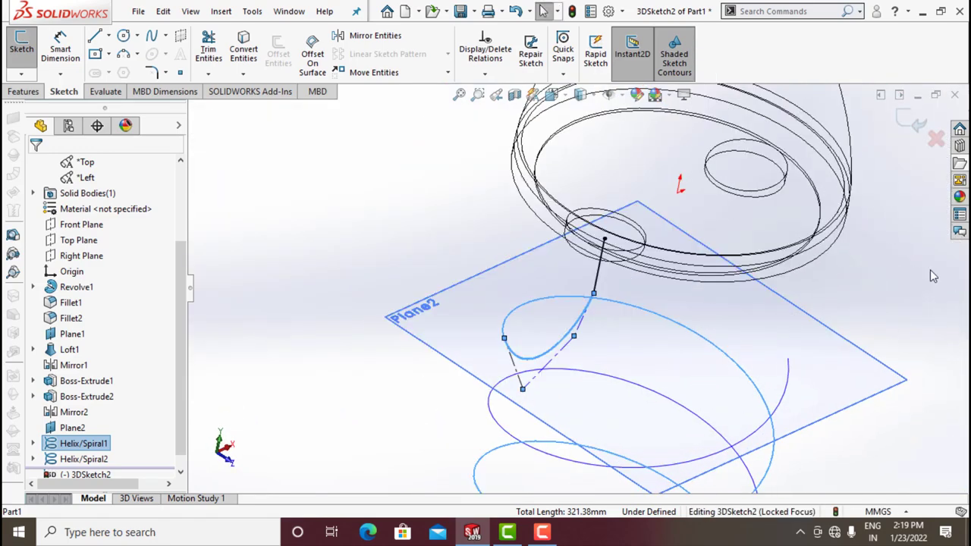
scroll(755, 277, down, 1)
scroll(646, 297, down, 2)
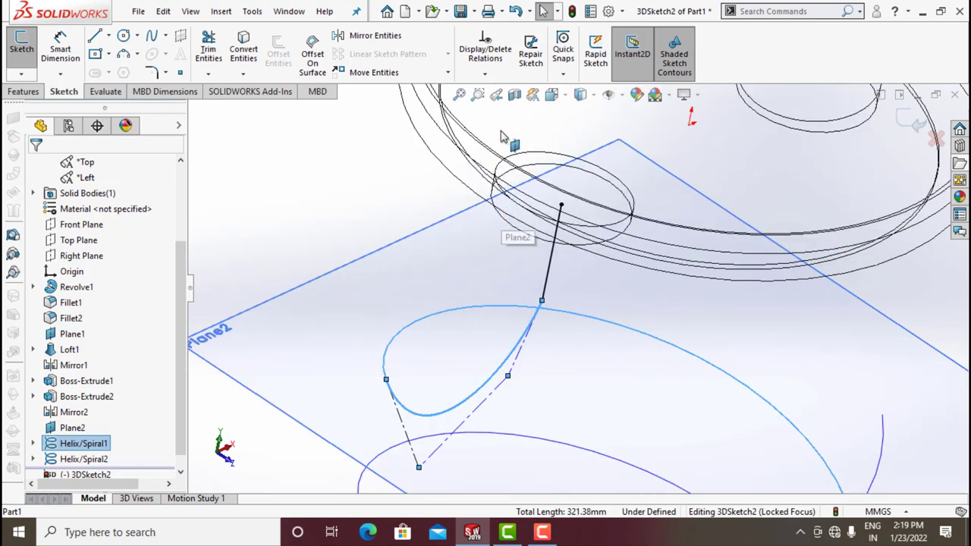
click(485, 73)
click(500, 93)
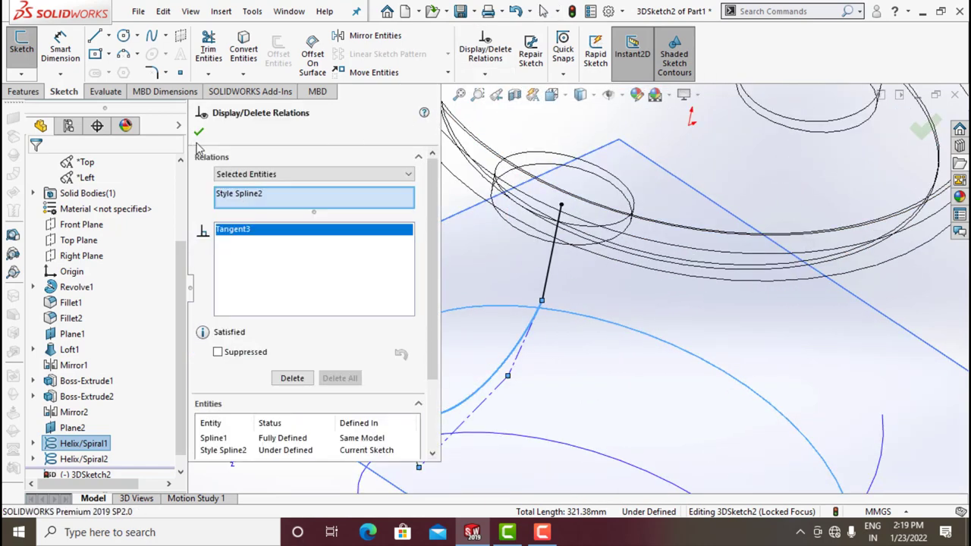
click(198, 132)
Make the spline tangent to the short vertical line as well.
click(485, 74)
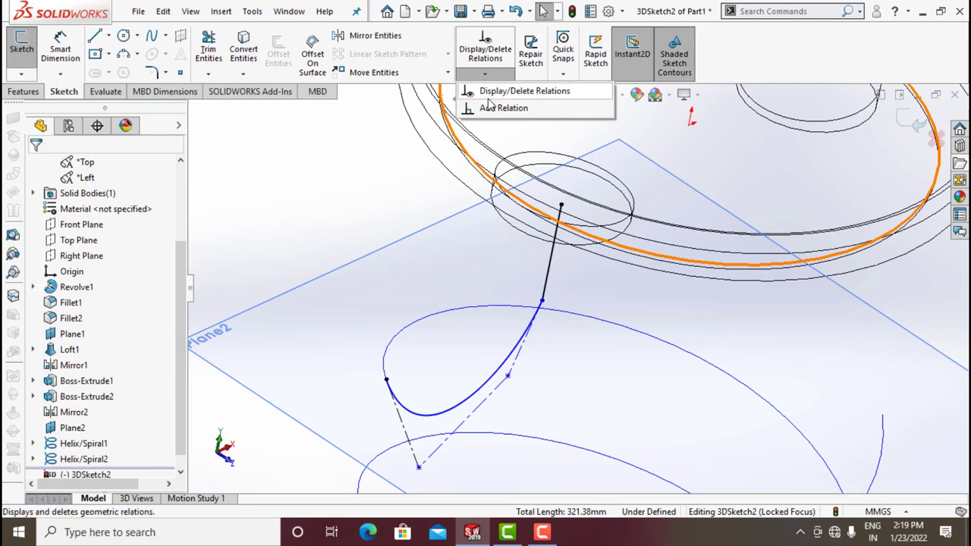
click(503, 107)
click(548, 273)
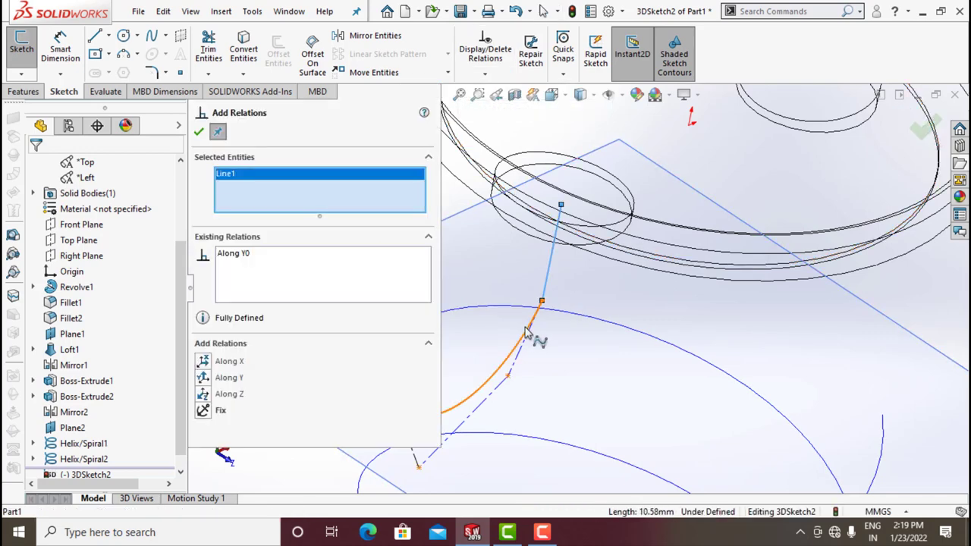
click(525, 340)
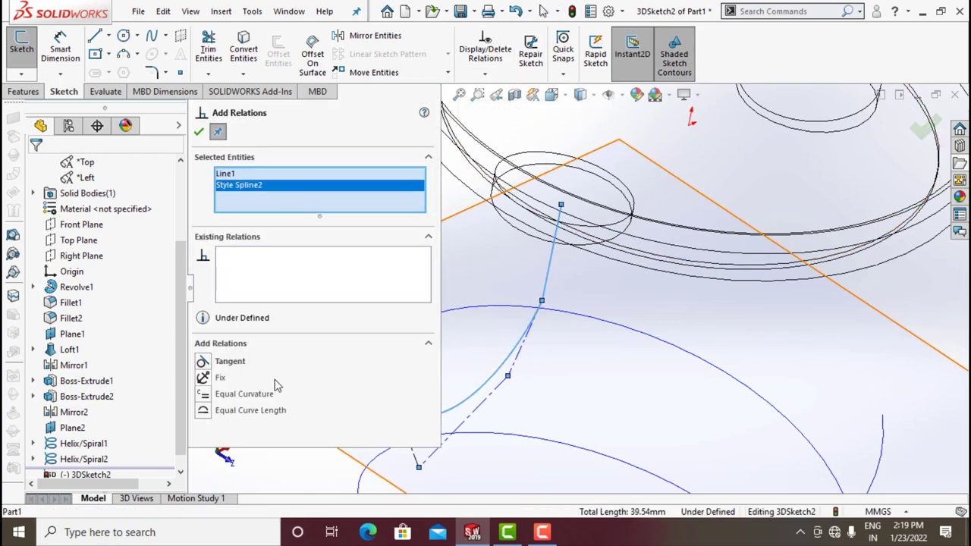
click(203, 363)
click(200, 133)
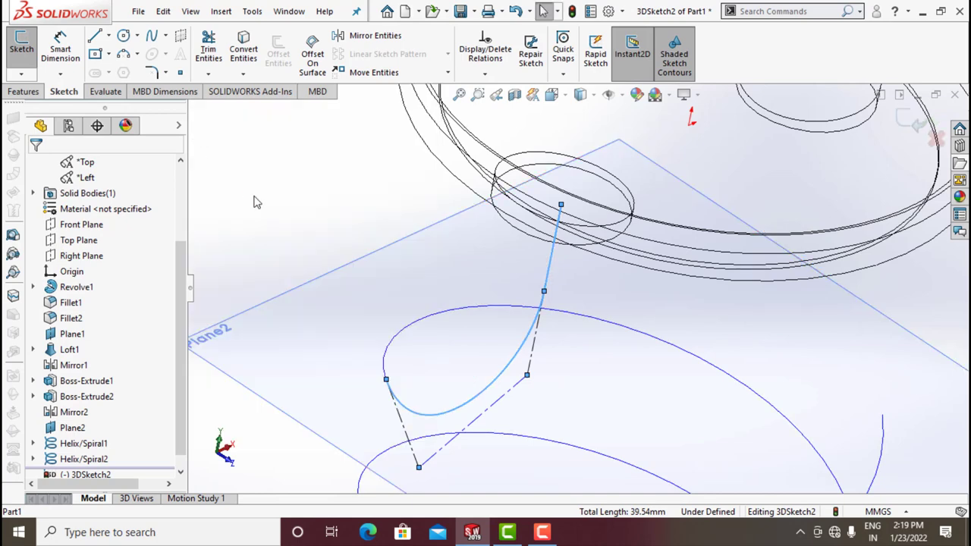
scroll(503, 264, up, 1)
scroll(508, 267, up, 1)
scroll(513, 270, up, 1)
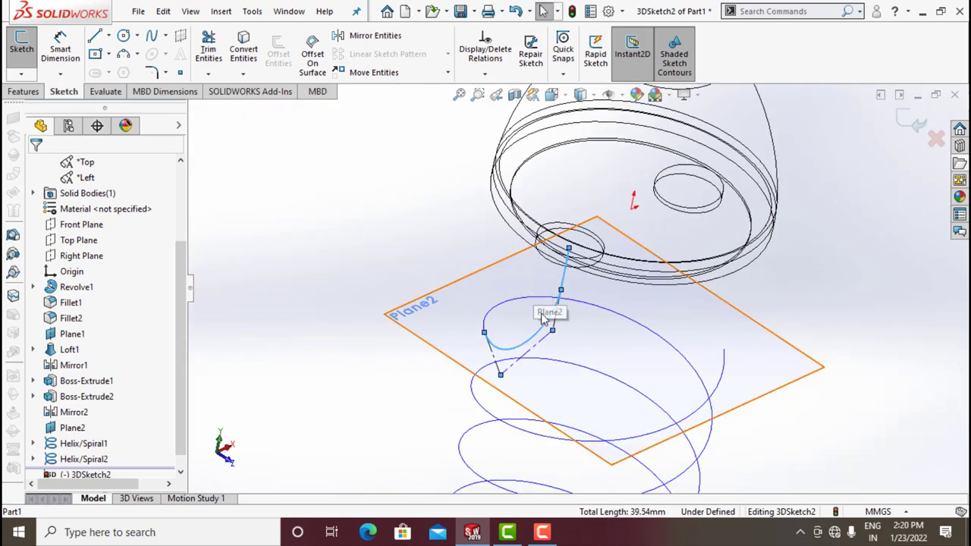
Dimension the spline's two handle lines to 10 mm and 15 mm.
click(59, 55)
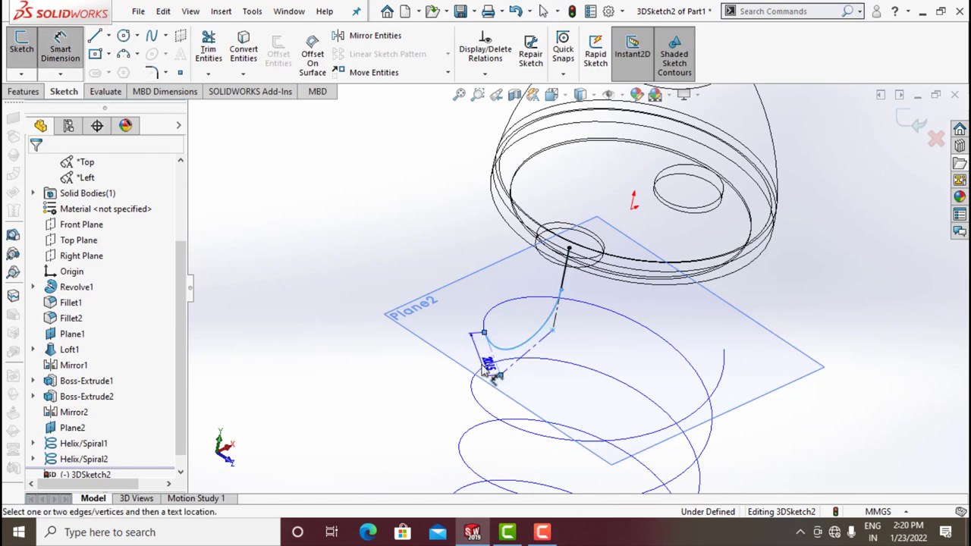
click(491, 363)
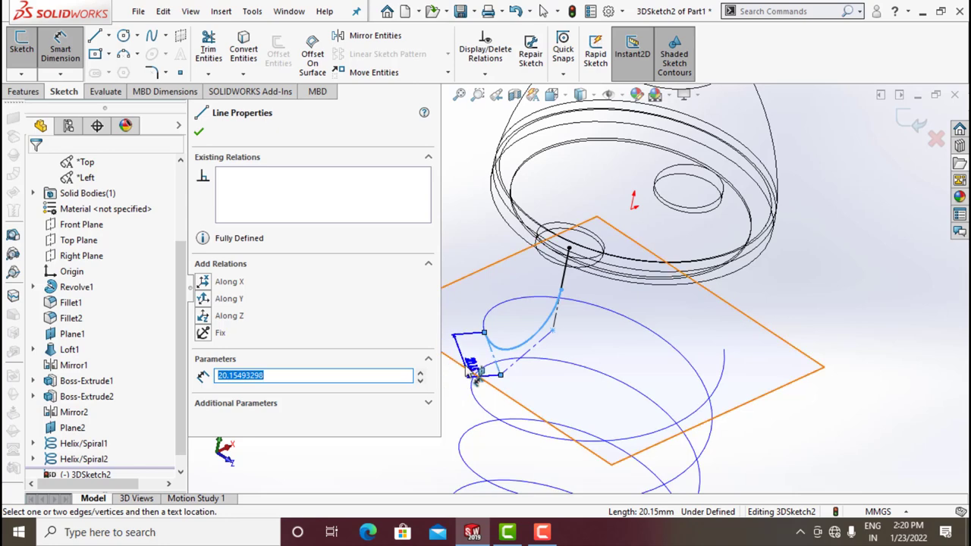
click(507, 364)
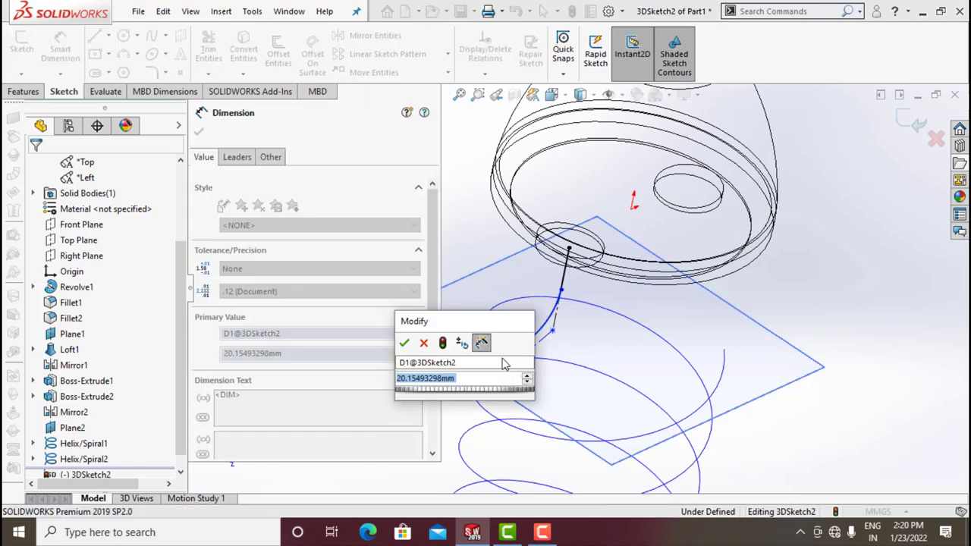
text(20)
key(Return)
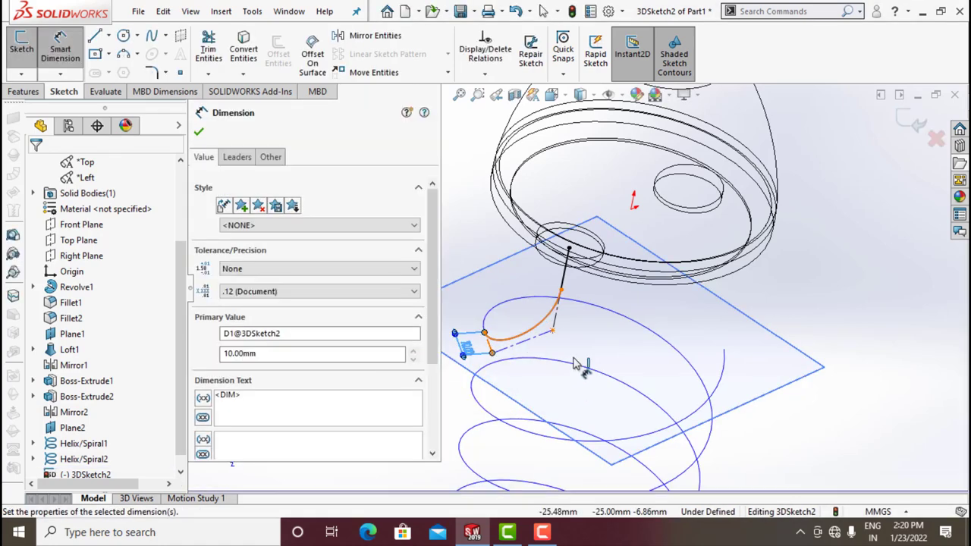
click(578, 329)
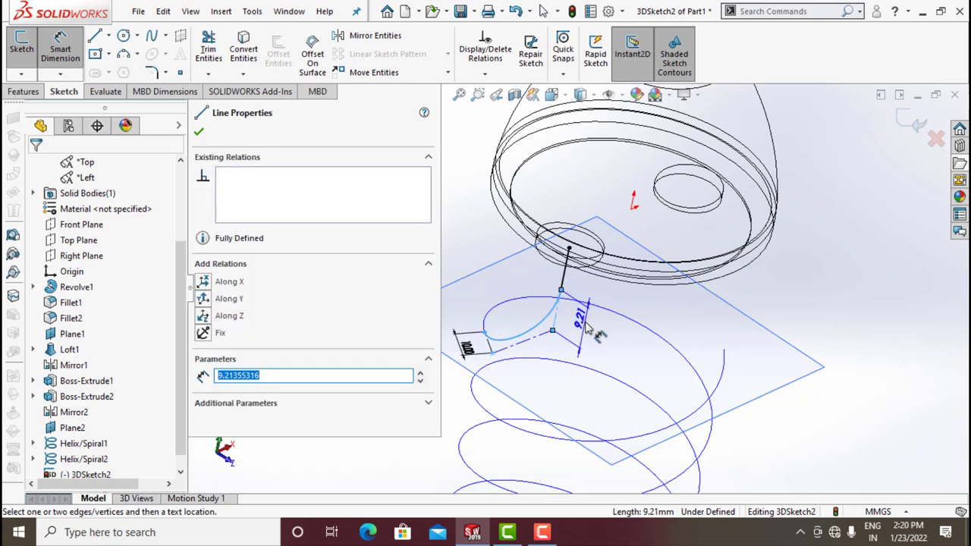
click(588, 325)
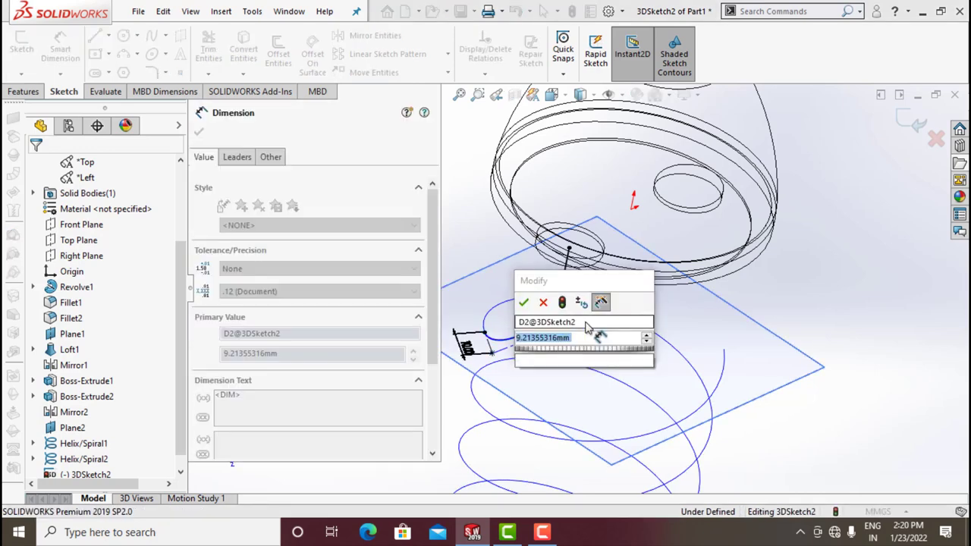
text(10)
key(Return)
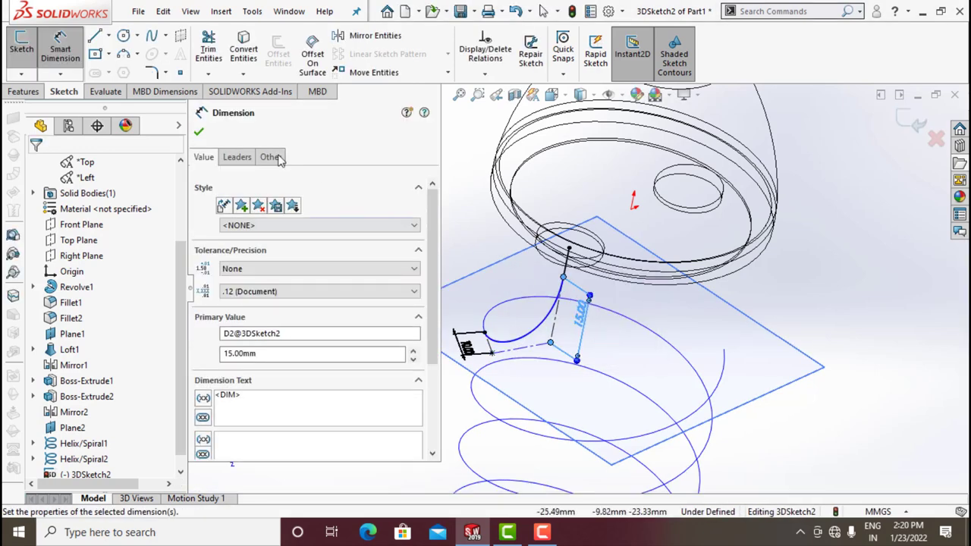
click(197, 134)
mouse_move(775, 377)
middle_down()
mouse_move(693, 310)
mouse_move(708, 314)
mouse_move(382, 372)
mouse_move(395, 333)
mouse_move(433, 310)
mouse_move(449, 258)
mouse_move(407, 256)
mouse_move(433, 336)
mouse_move(455, 364)
mouse_move(429, 465)
mouse_move(418, 459)
mouse_move(444, 418)
mouse_move(457, 440)
mouse_move(420, 373)
mouse_move(417, 321)
middle_up()
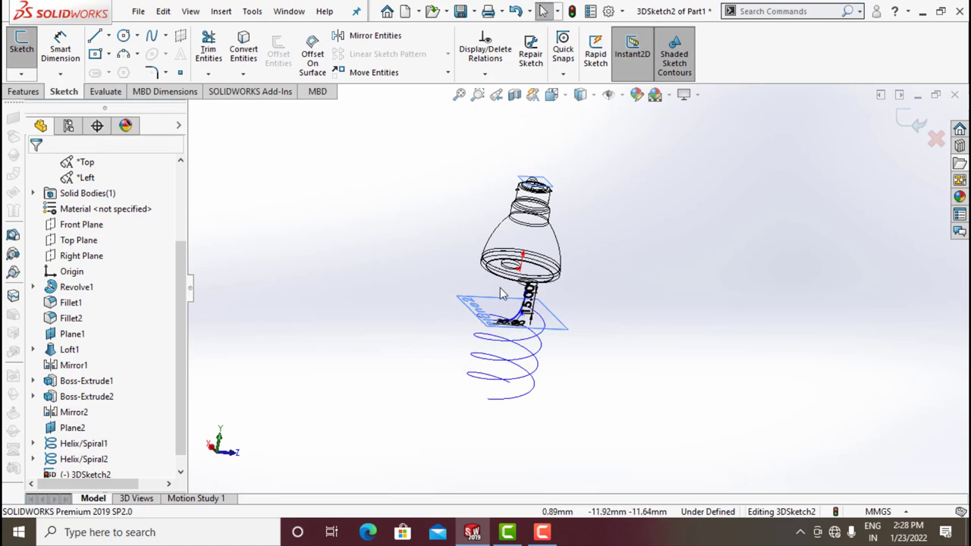
Exit the 3D sketch and display the model as Shaded With Edges.
scroll(501, 294, down, 3)
mouse_move(512, 307)
middle_down()
mouse_move(465, 284)
mouse_move(412, 288)
mouse_move(430, 346)
middle_up()
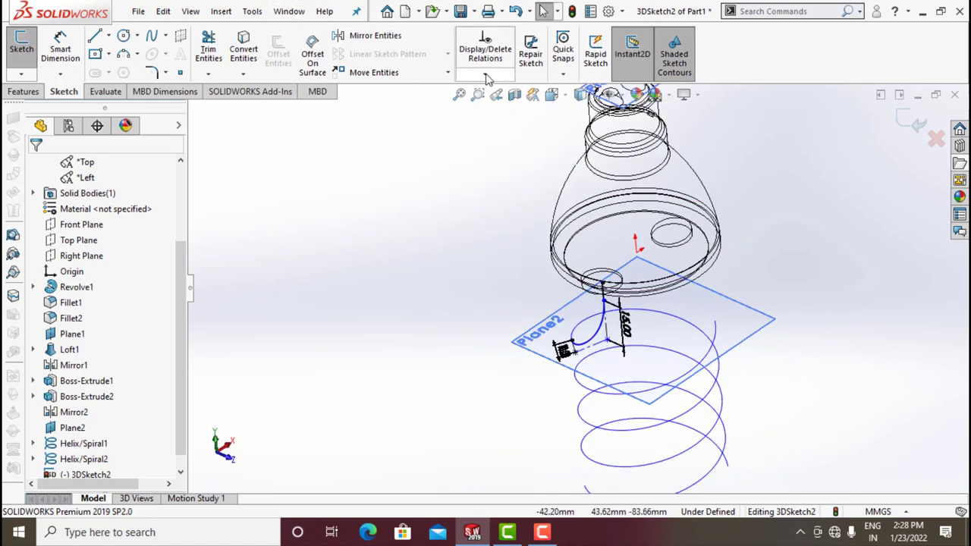
click(21, 46)
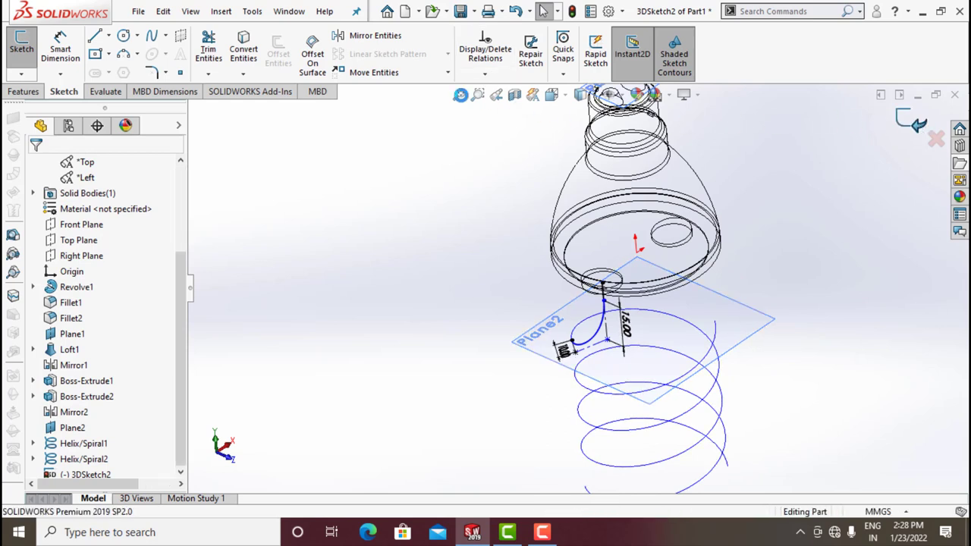
click(30, 91)
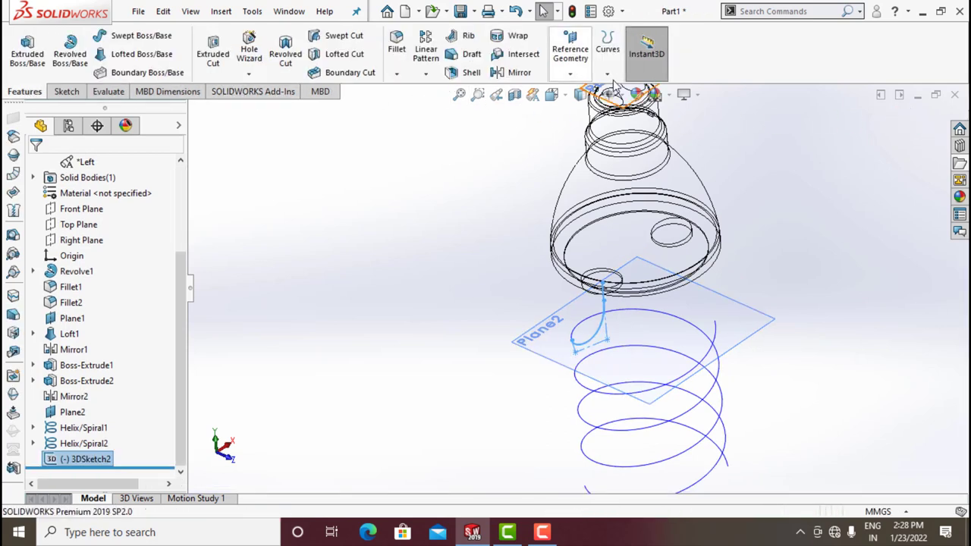
click(580, 94)
click(581, 114)
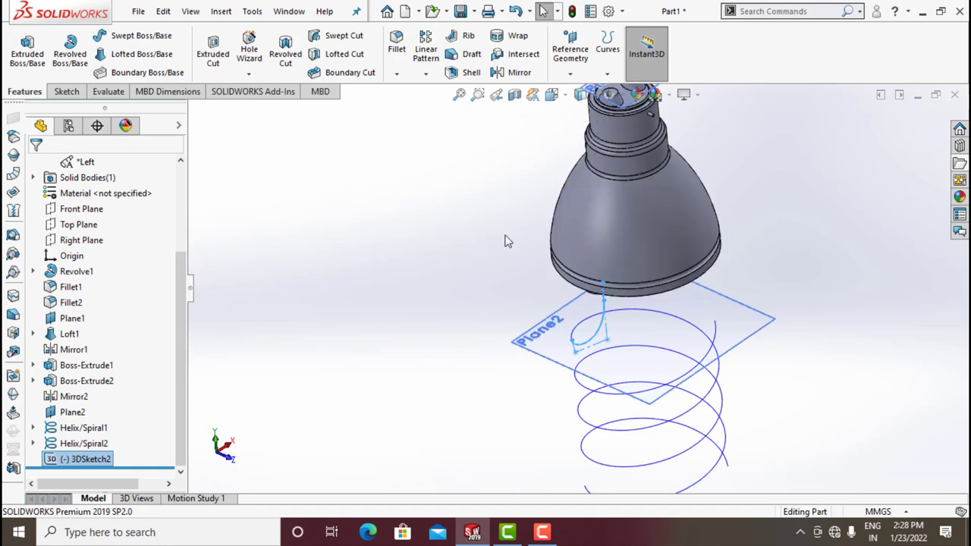
click(486, 249)
middle_drag(486, 249, 471, 358)
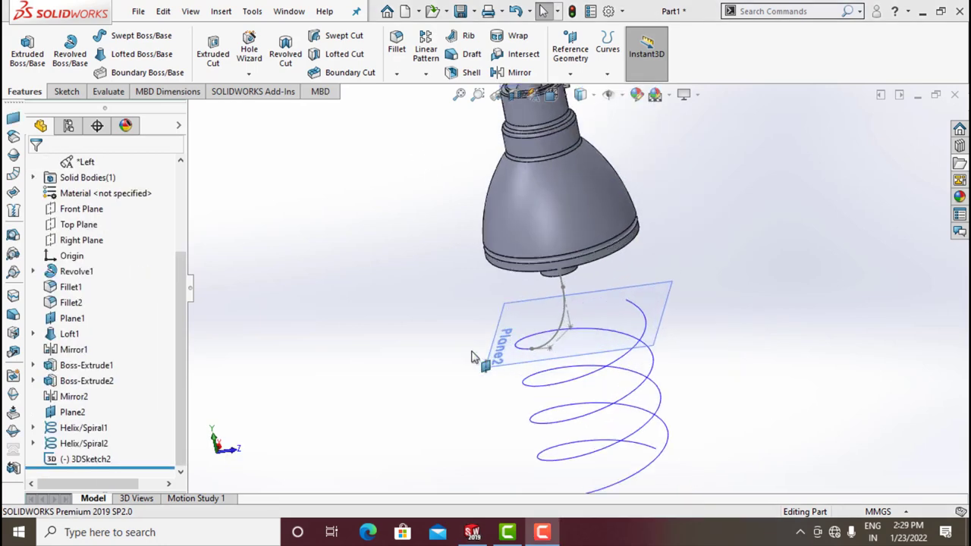
Reopen 3DSketch2 for editing via Edit Sketch.
right_click(73, 465)
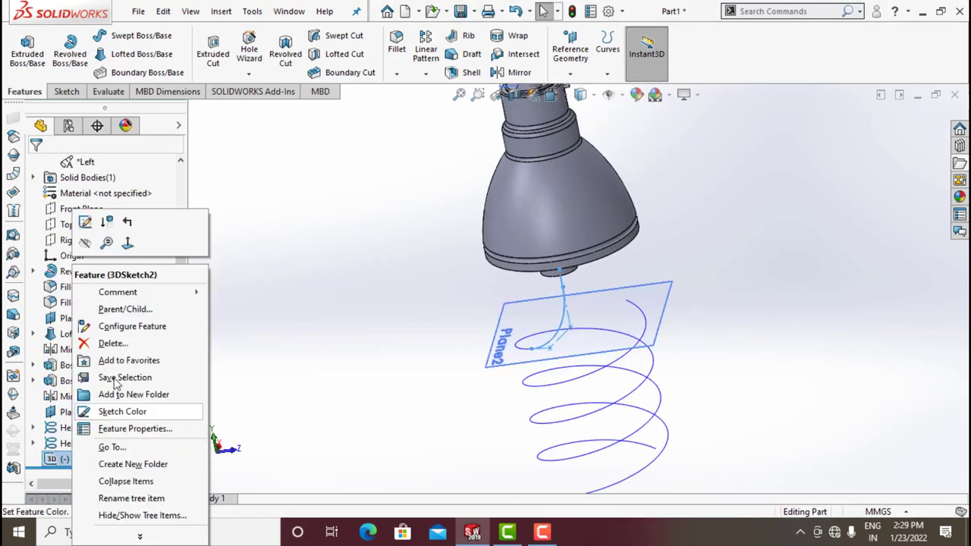
click(105, 244)
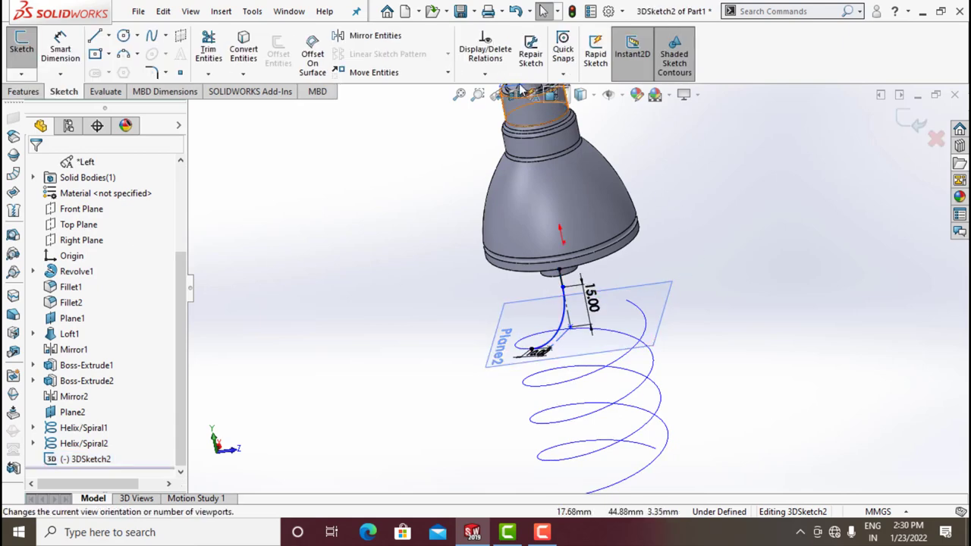
mouse_move(705, 172)
middle_down()
mouse_move(678, 182)
mouse_move(702, 230)
middle_up()
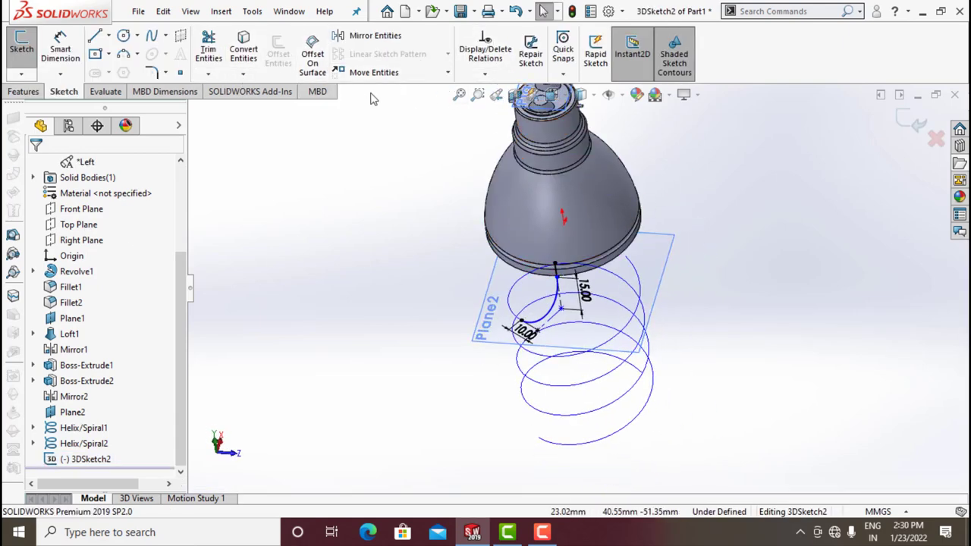
Mirror the style spline and vertical line about the Right Plane, creating a second lead.
click(375, 35)
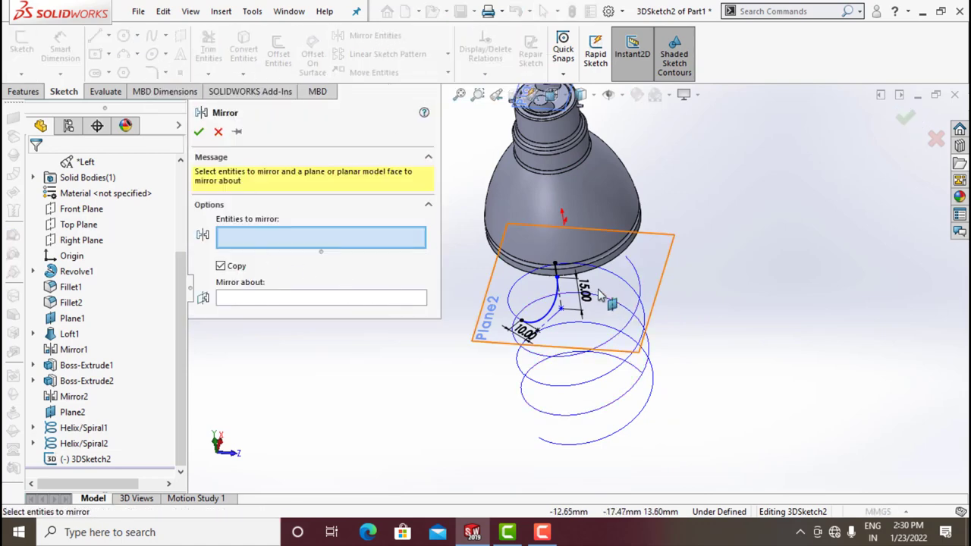
middle_drag(600, 296, 561, 318)
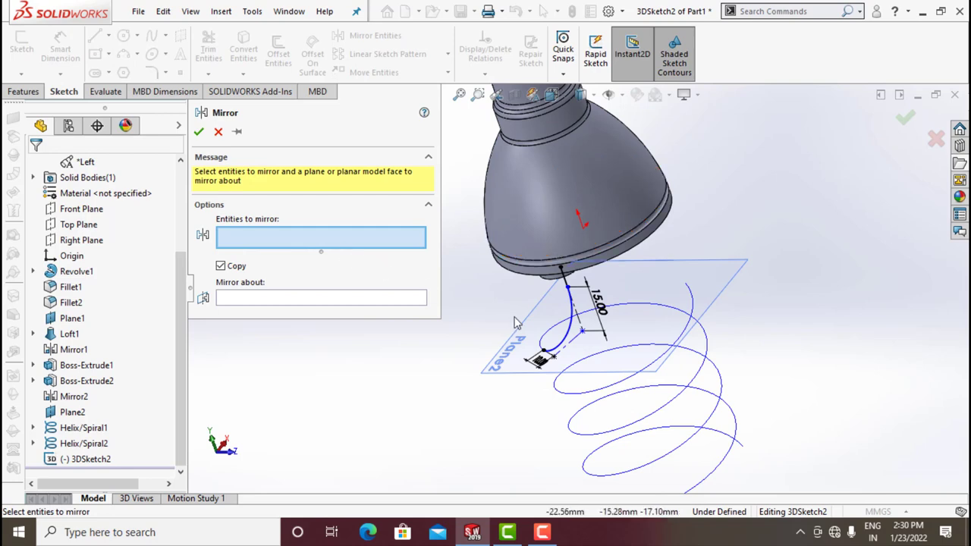
click(568, 338)
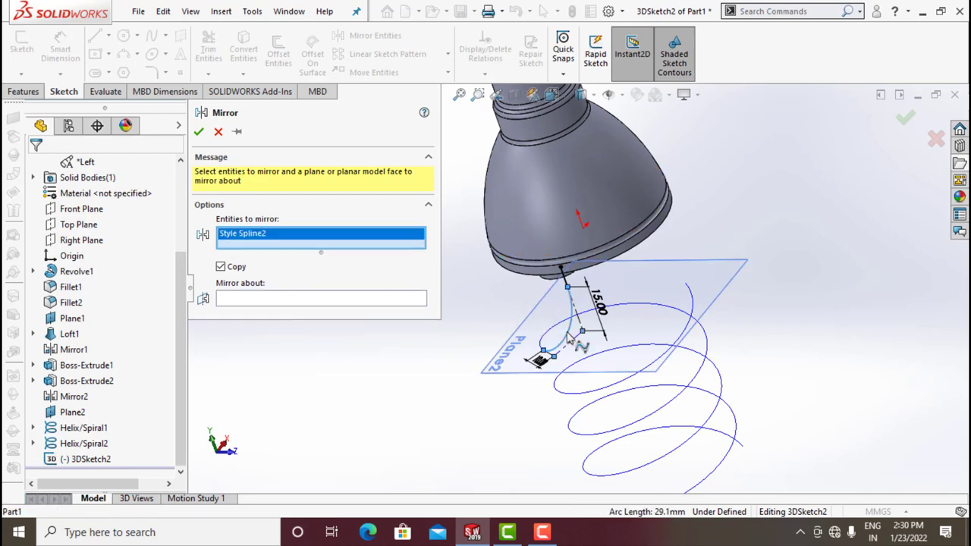
click(565, 283)
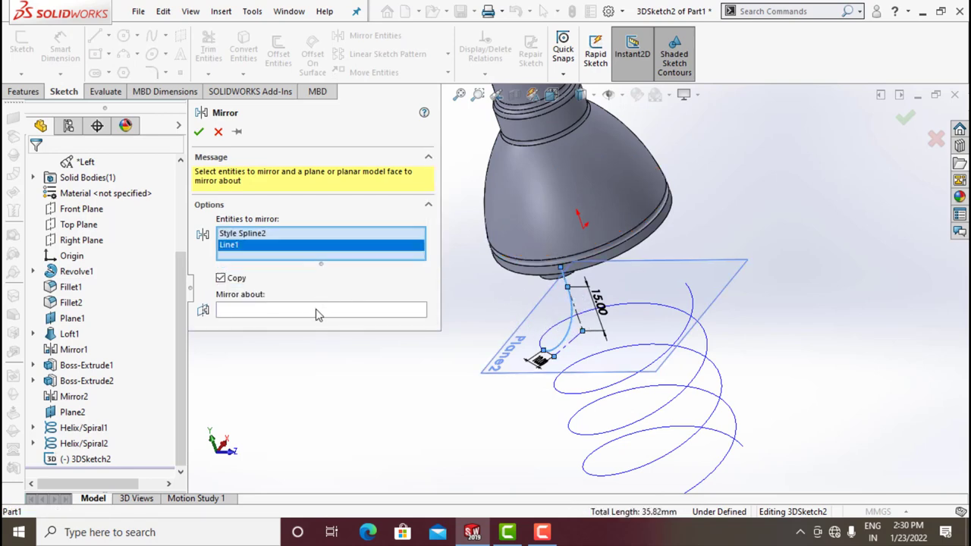
click(317, 313)
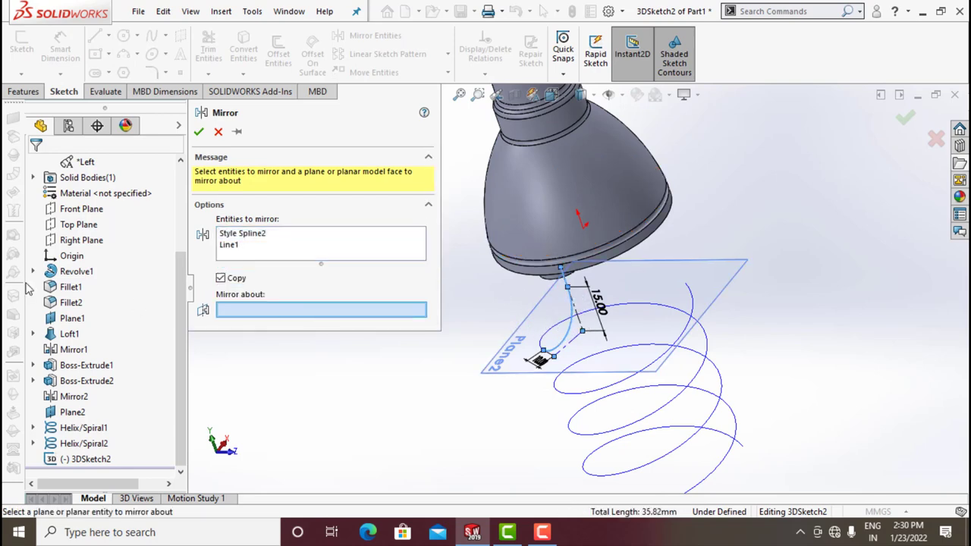
click(82, 240)
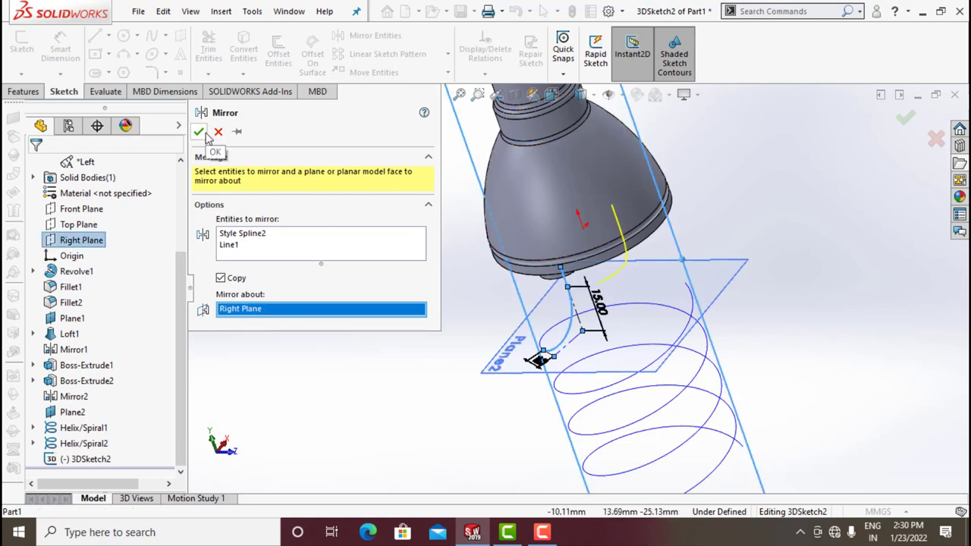
click(209, 137)
middle_drag(650, 295, 502, 377)
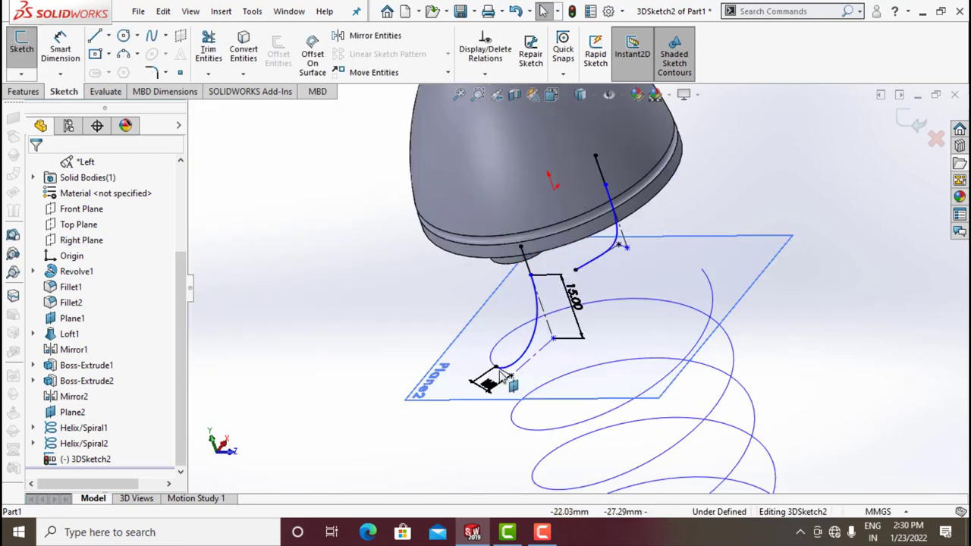
scroll(501, 377, down, 2)
scroll(539, 340, down, 2)
scroll(527, 360, down, 2)
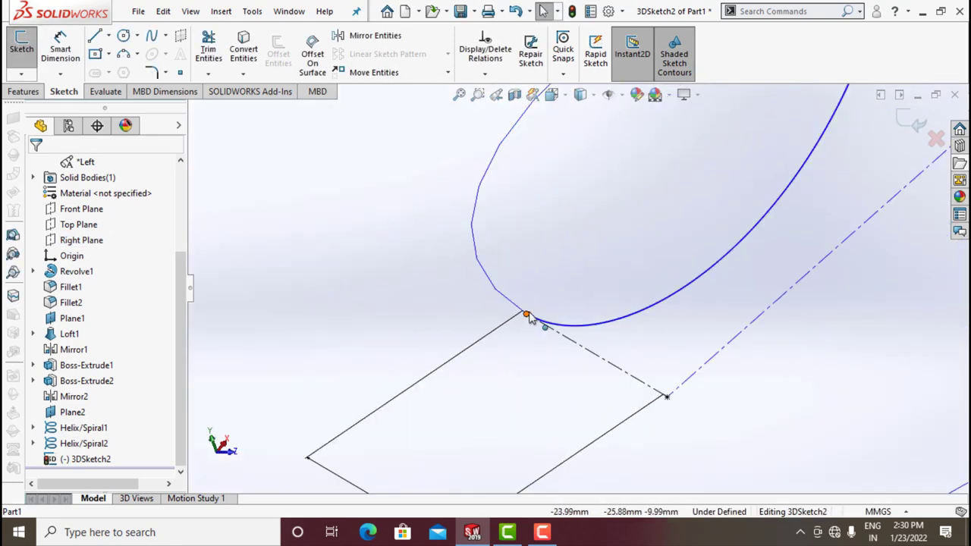
scroll(546, 321, down, 2)
scroll(509, 296, down, 2)
scroll(487, 269, down, 2)
scroll(516, 269, down, 2)
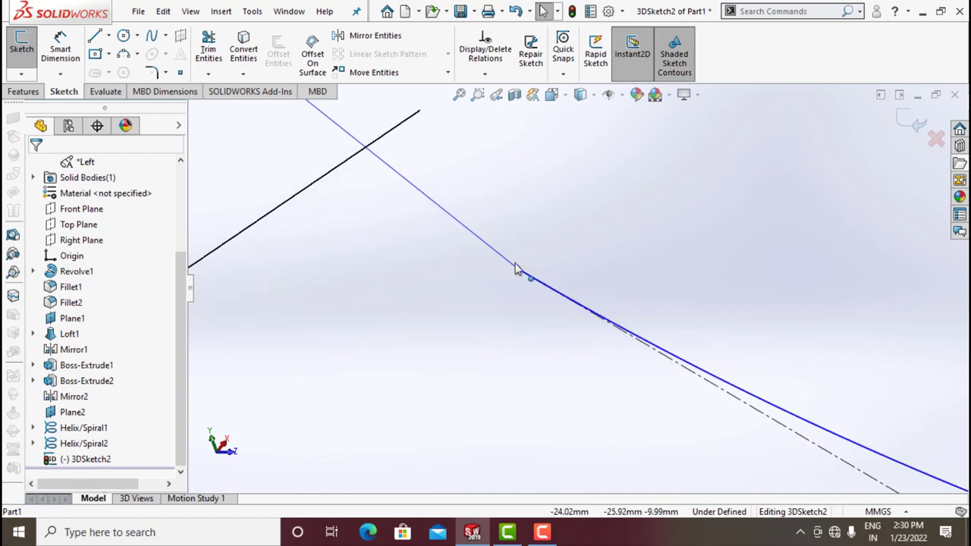
scroll(516, 269, down, 2)
scroll(567, 301, up, 2)
scroll(573, 305, up, 2)
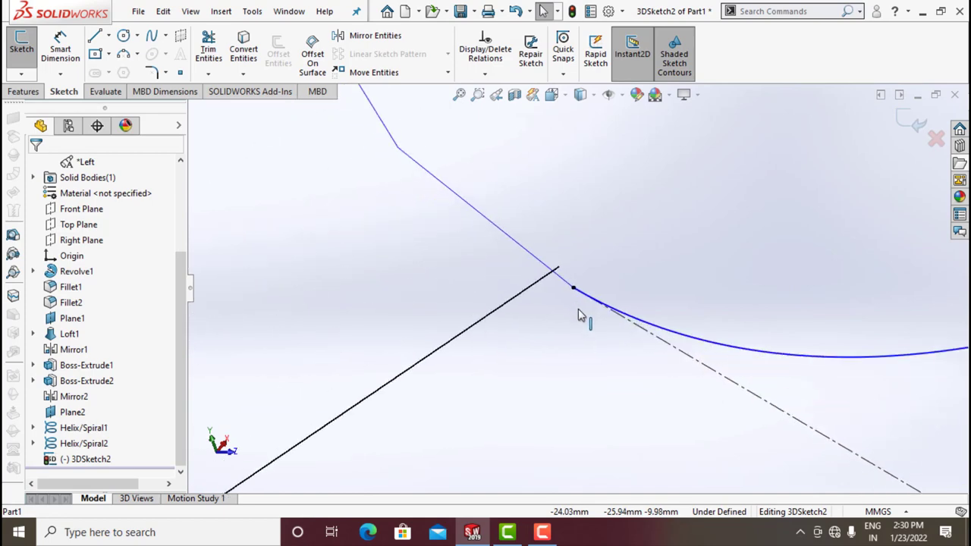
scroll(581, 316, up, 2)
scroll(590, 320, up, 2)
scroll(591, 320, up, 3)
scroll(690, 189, up, 3)
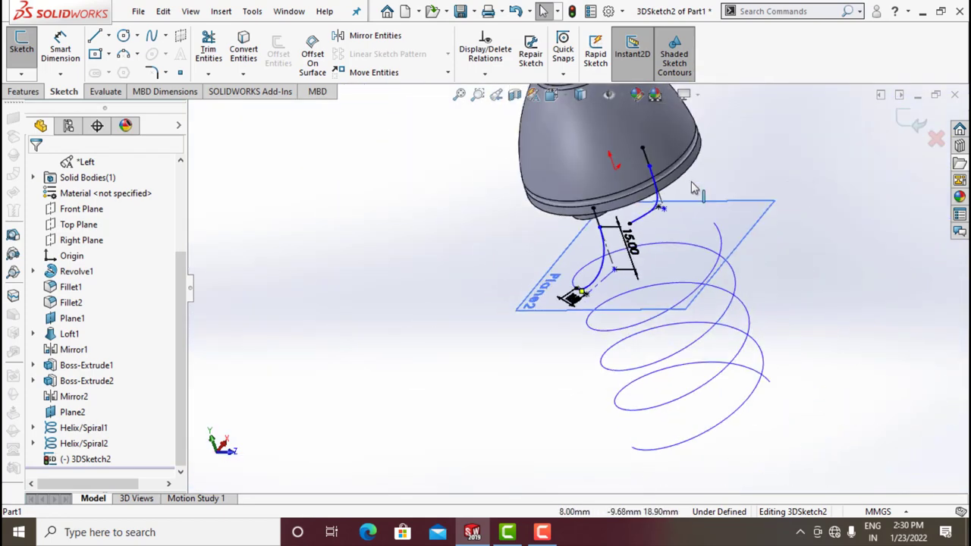
Flip Style Spline3 and Line6 across the Front Plane without keeping a copy.
click(350, 35)
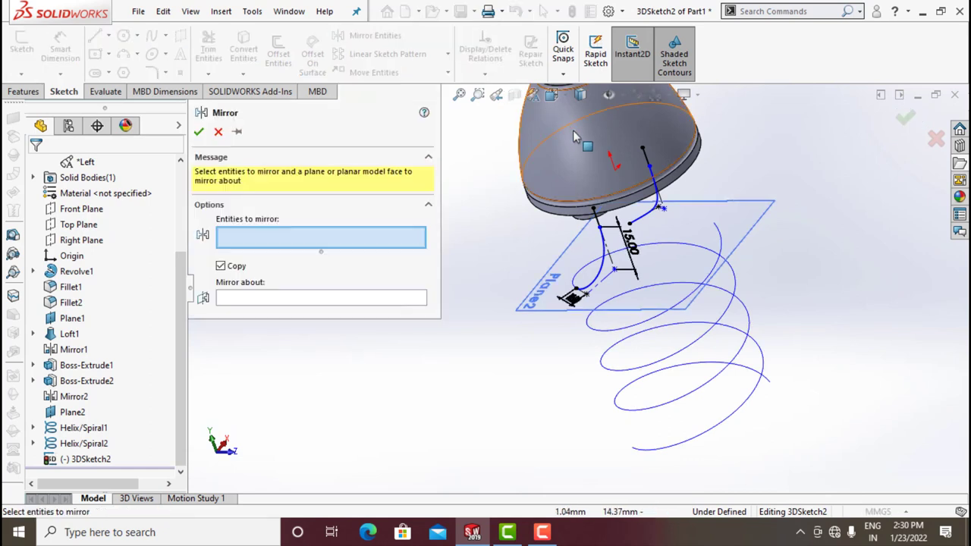
click(645, 217)
click(648, 161)
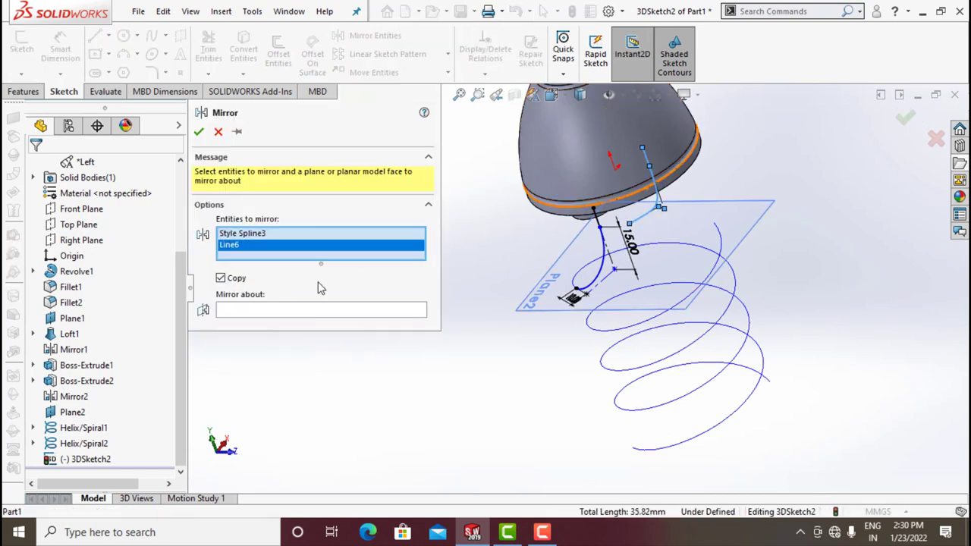
click(256, 312)
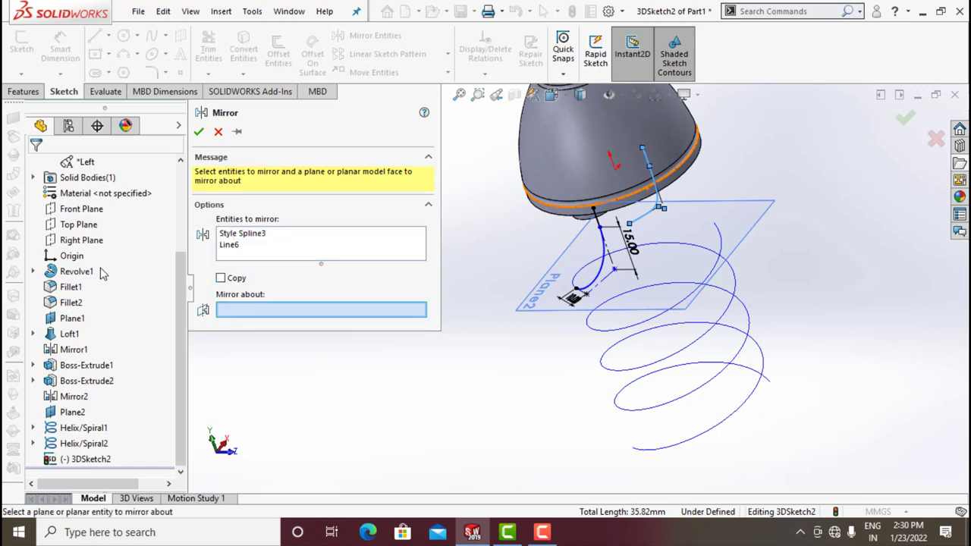
click(91, 210)
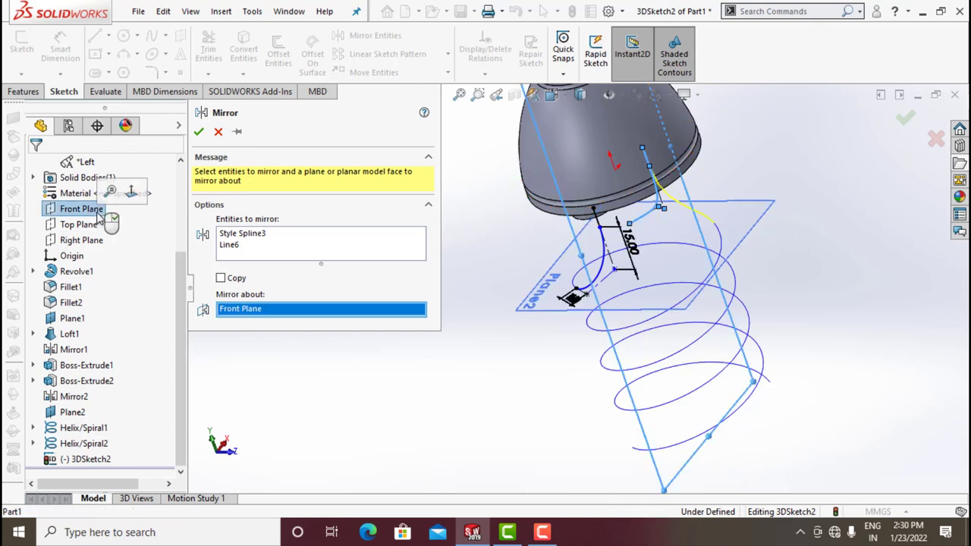
click(198, 133)
mouse_move(808, 182)
middle_down()
mouse_move(742, 195)
mouse_move(796, 252)
mouse_move(804, 241)
mouse_move(760, 241)
mouse_move(787, 295)
mouse_move(802, 295)
mouse_move(817, 154)
mouse_move(850, 207)
mouse_move(901, 134)
middle_up()
scroll(804, 284, up, 3)
Exit the current 3D sketch and start a new 3D sketch.
click(904, 119)
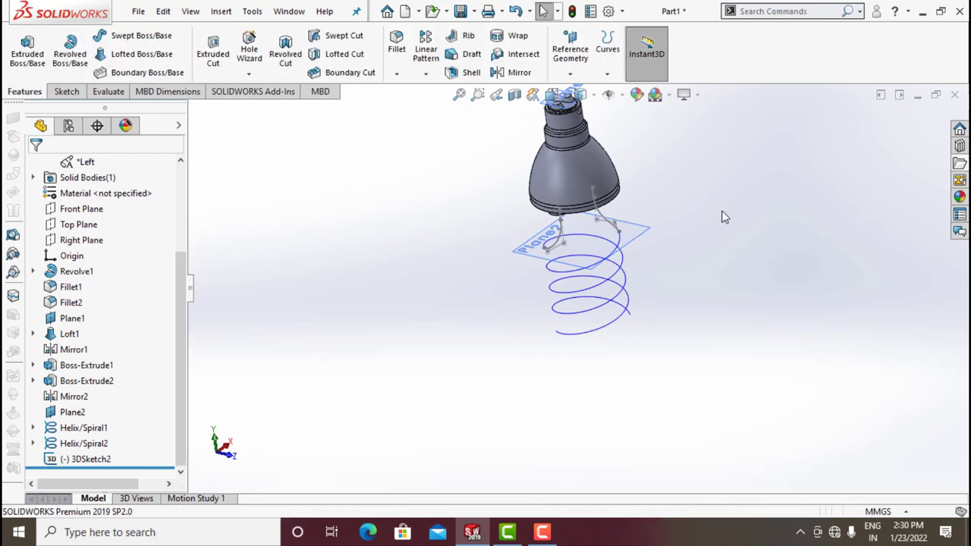
scroll(479, 194, down, 3)
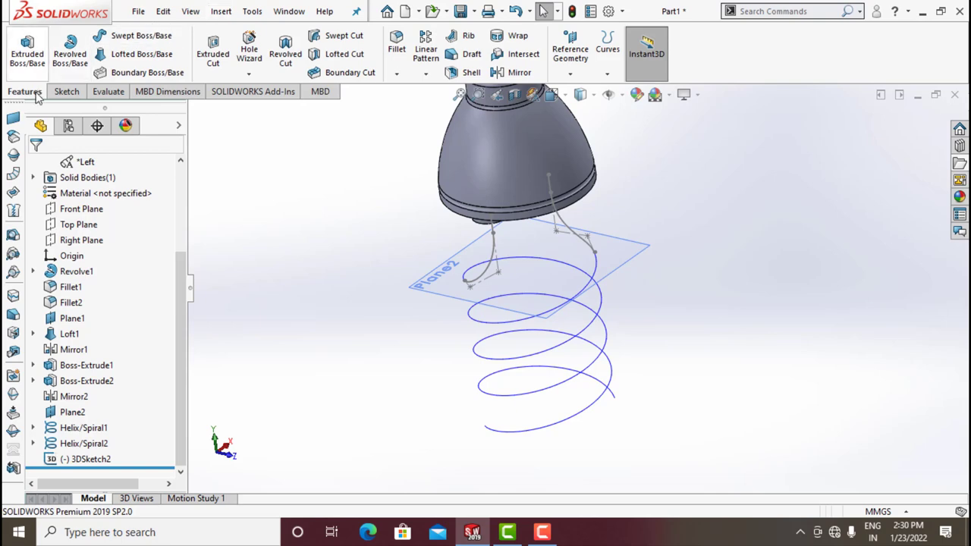
click(70, 92)
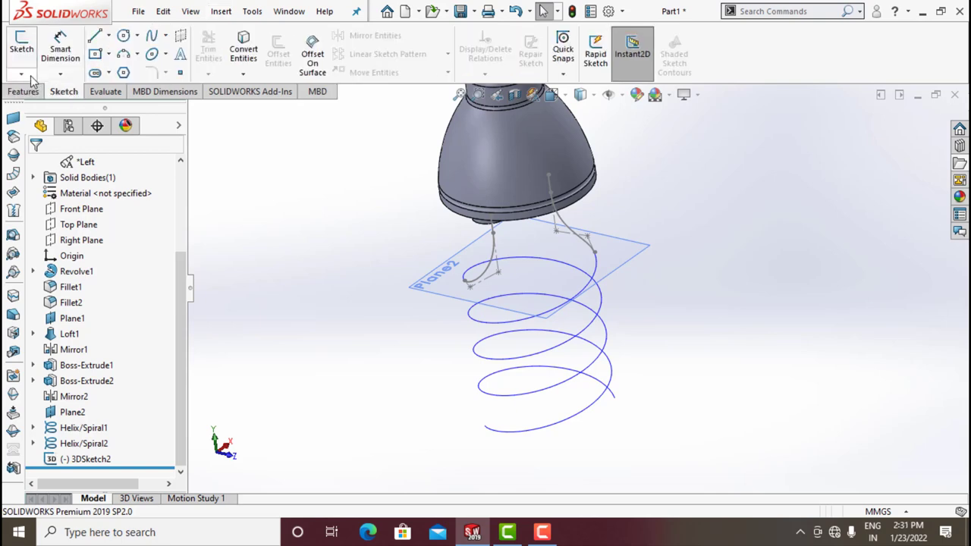
click(21, 73)
click(38, 108)
scroll(581, 423, down, 3)
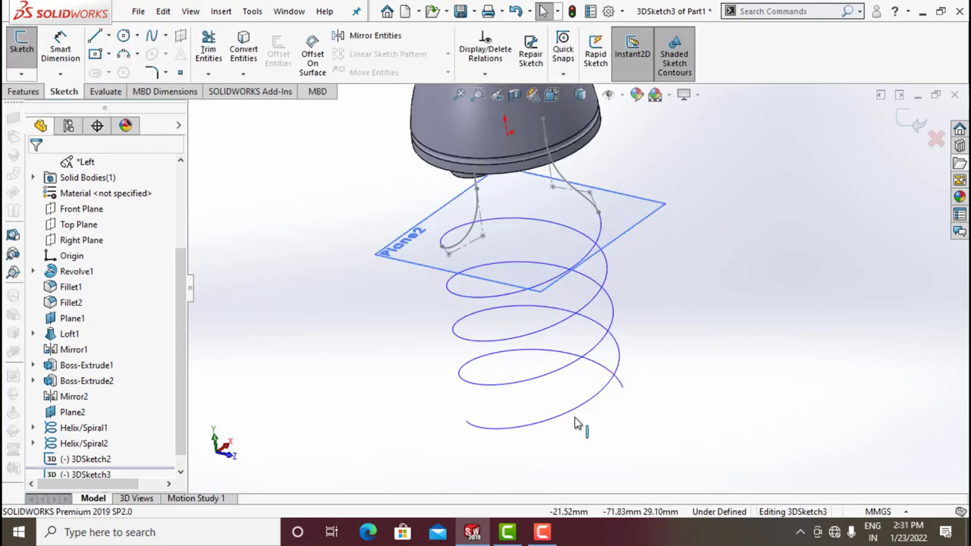
scroll(611, 386, down, 3)
scroll(574, 378, down, 3)
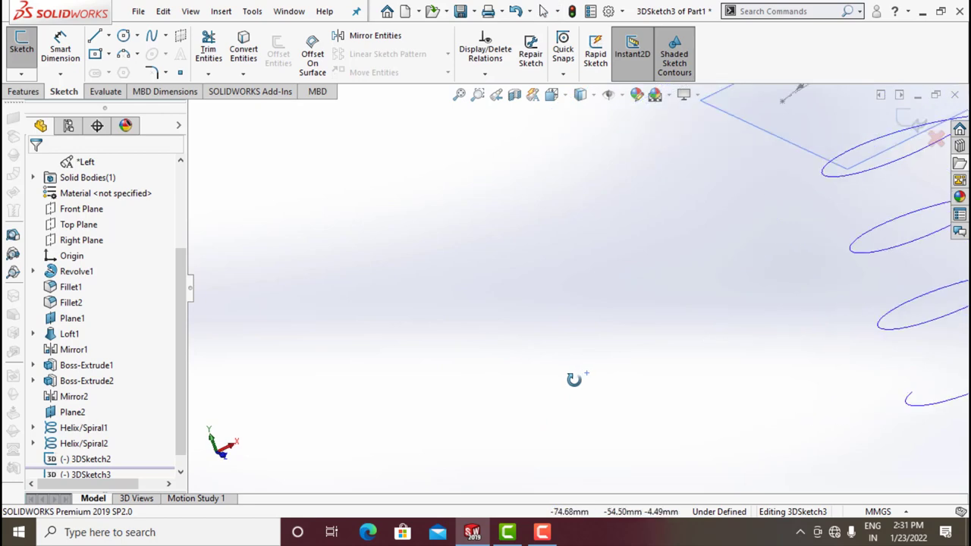
Set a tilted top view in wireframe and pick the Bezier Style Spline tool.
click(580, 94)
click(590, 185)
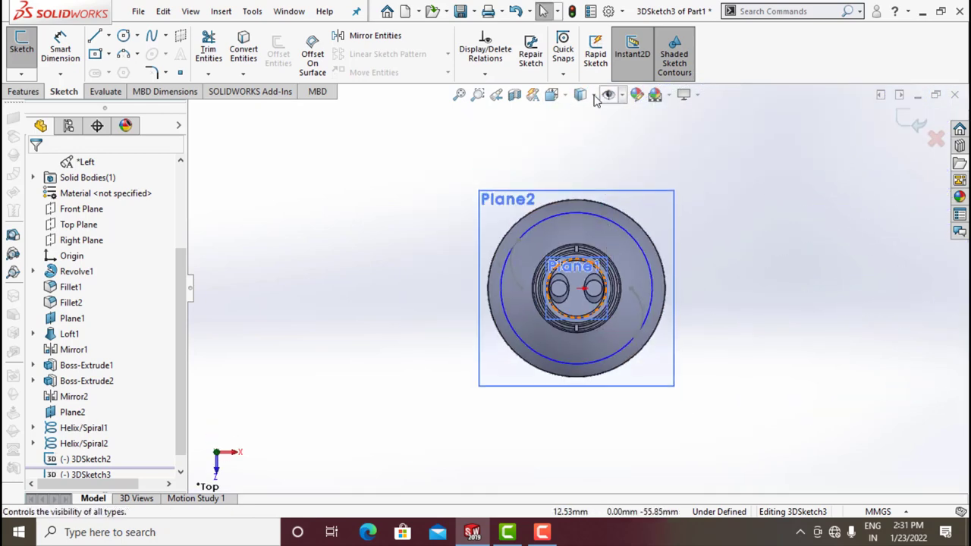
click(580, 94)
click(582, 195)
mouse_move(524, 276)
middle_down()
mouse_move(533, 233)
mouse_move(529, 254)
middle_up()
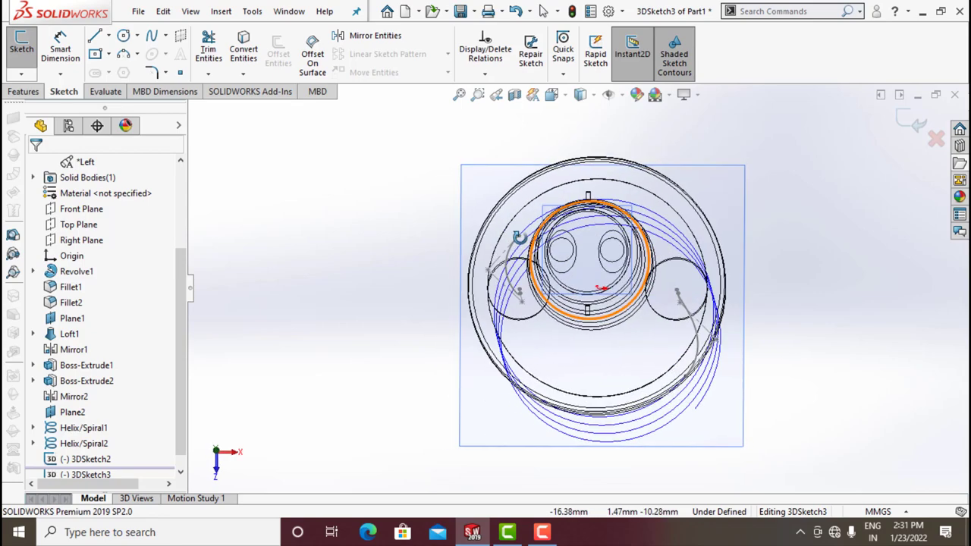
scroll(528, 254, down, 4)
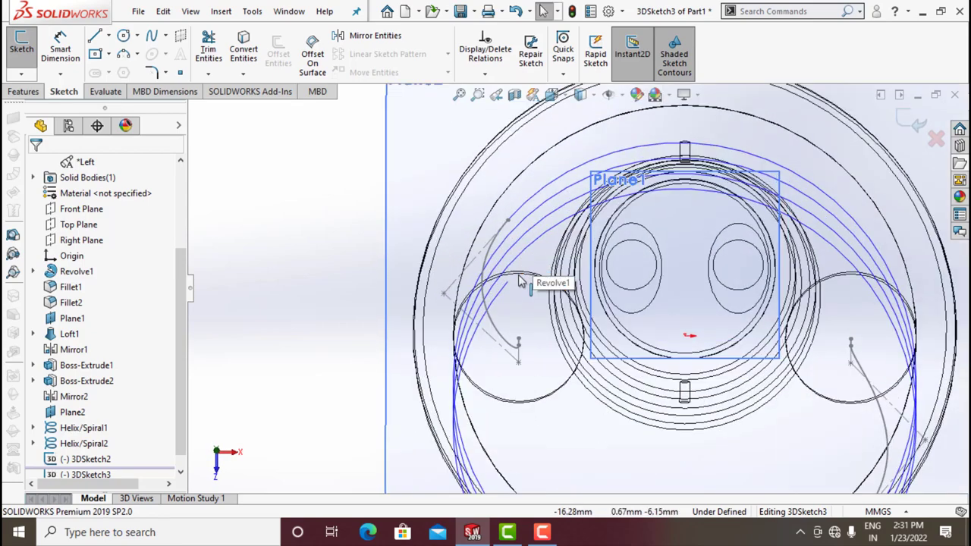
click(166, 42)
click(171, 70)
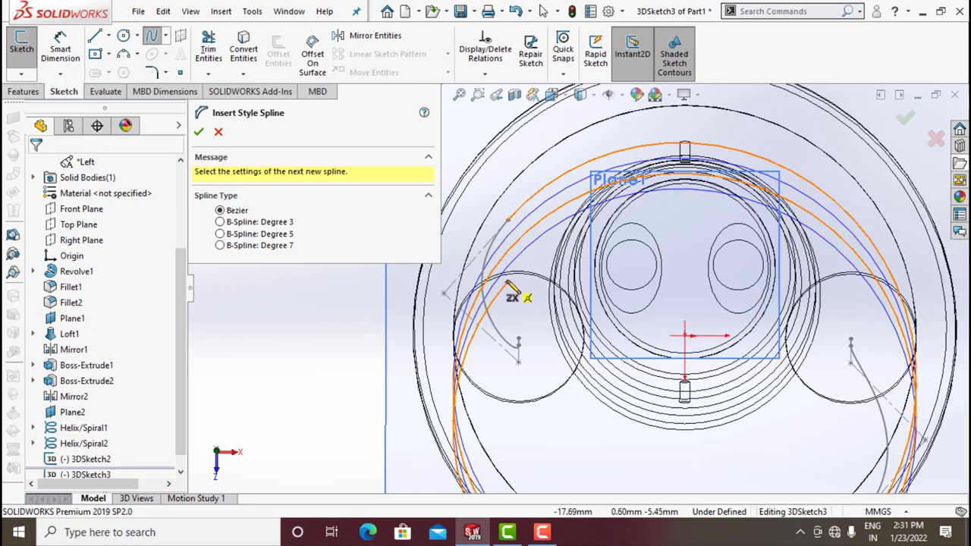
Draw a six-point S-shaped style spline from one helix's bottom end to the other's.
click(507, 281)
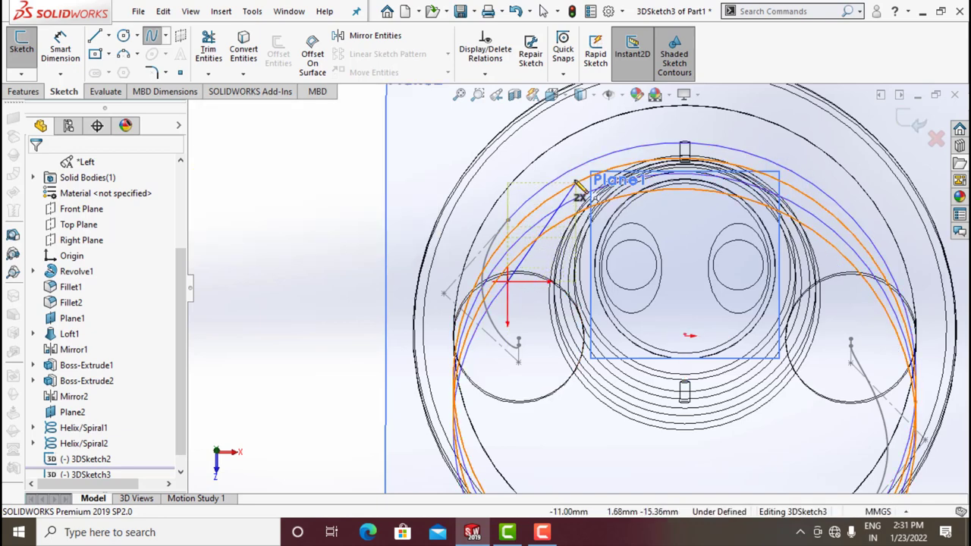
click(567, 158)
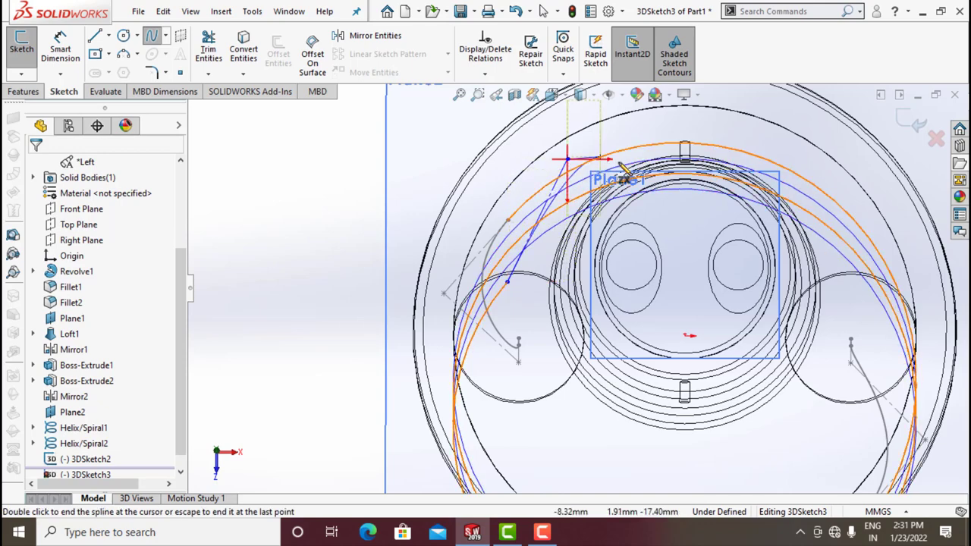
click(690, 152)
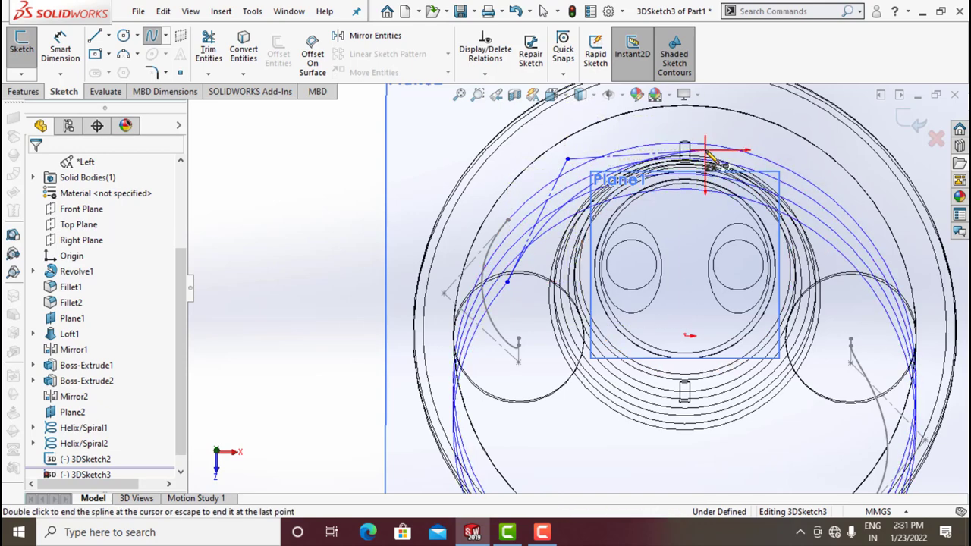
scroll(698, 341, up, 3)
scroll(672, 379, up, 2)
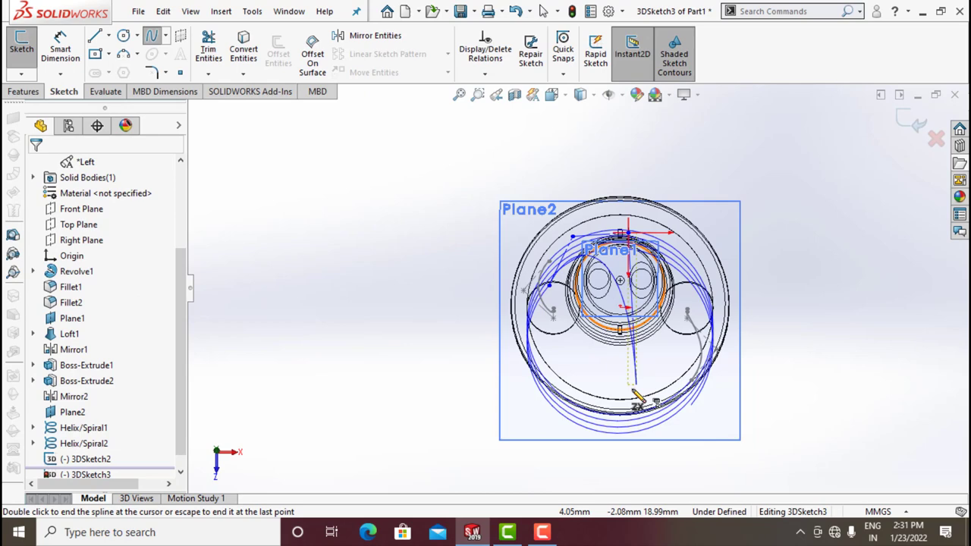
click(600, 444)
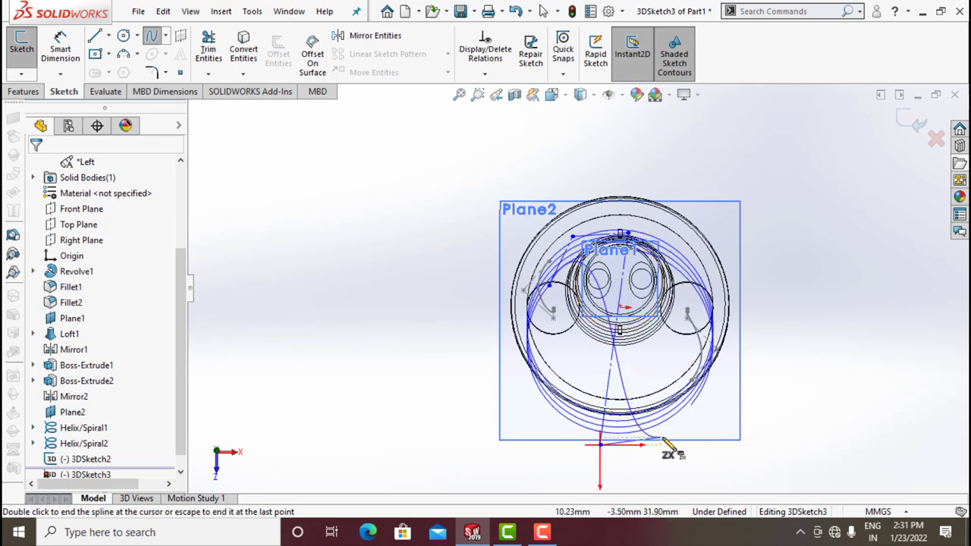
click(687, 446)
scroll(683, 425, down, 2)
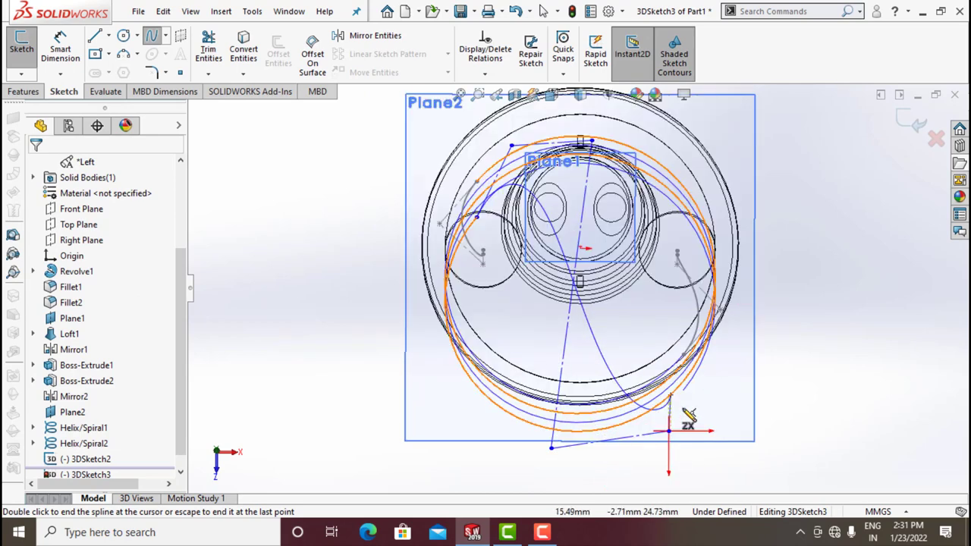
scroll(675, 387, down, 2)
scroll(670, 370, down, 3)
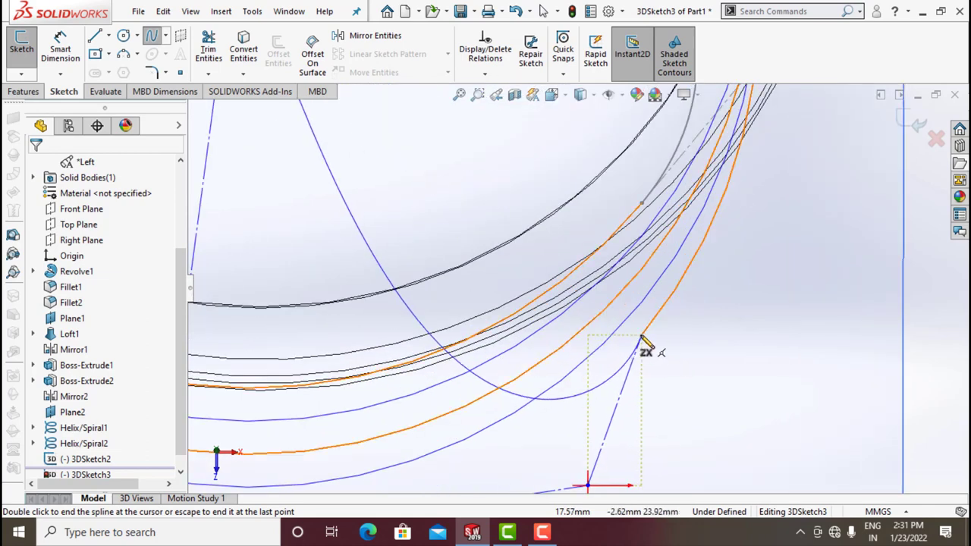
click(642, 335)
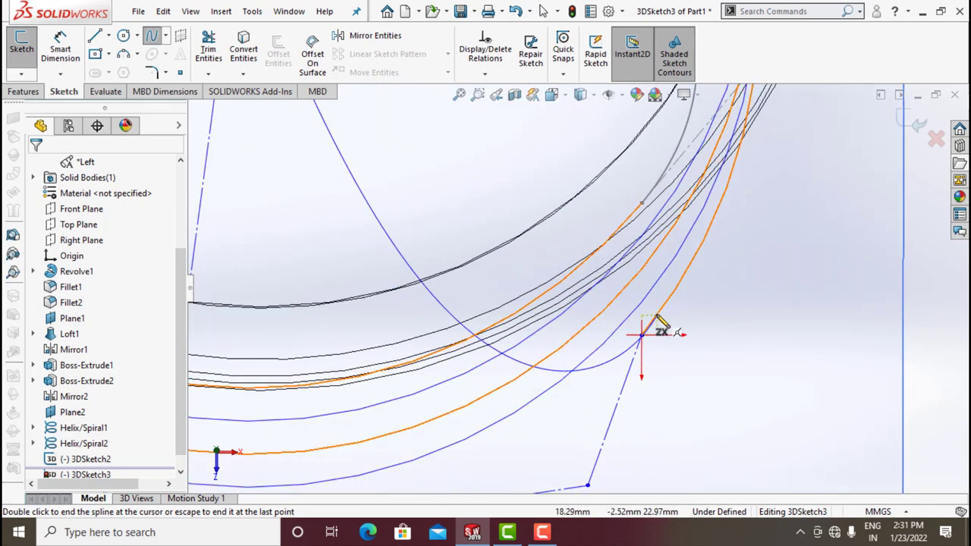
right_click(656, 317)
click(692, 326)
Orbit below the model to inspect the new spline against the helices.
scroll(683, 341, up, 2)
scroll(656, 372, up, 3)
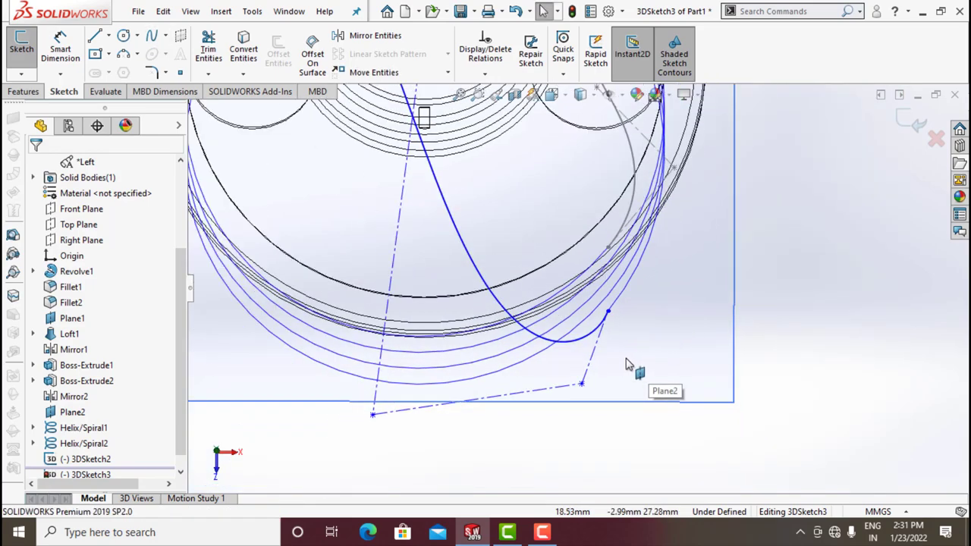
scroll(635, 373, up, 3)
middle_drag(602, 324, 537, 415)
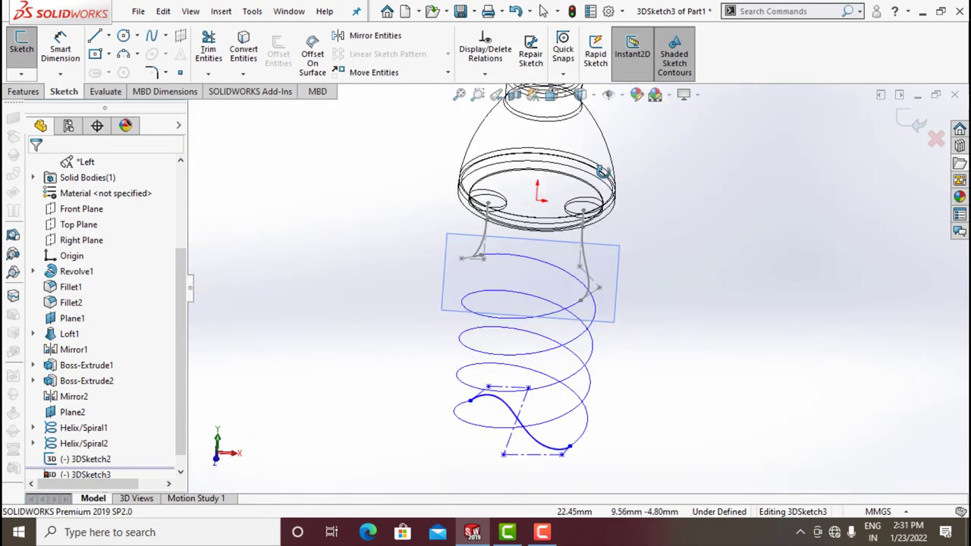
scroll(531, 410, down, 2)
scroll(523, 406, up, 1)
scroll(531, 424, up, 1)
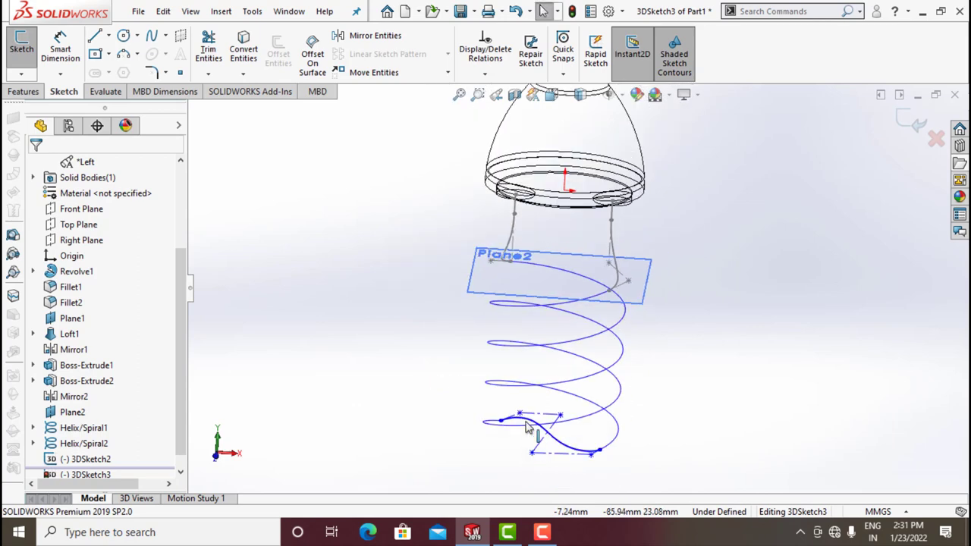
scroll(531, 410, down, 3)
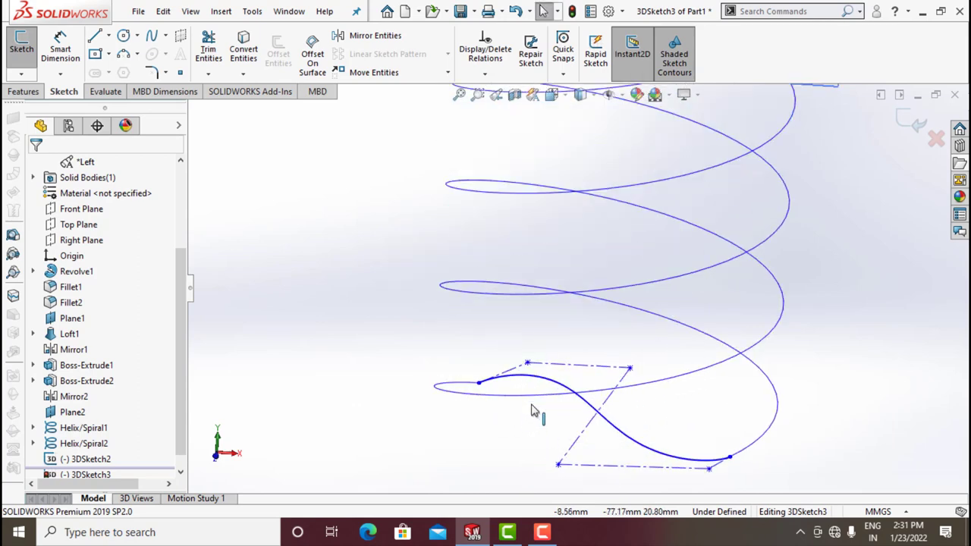
Add a Tangent relation between the spline and the first helix edge.
click(486, 74)
click(504, 107)
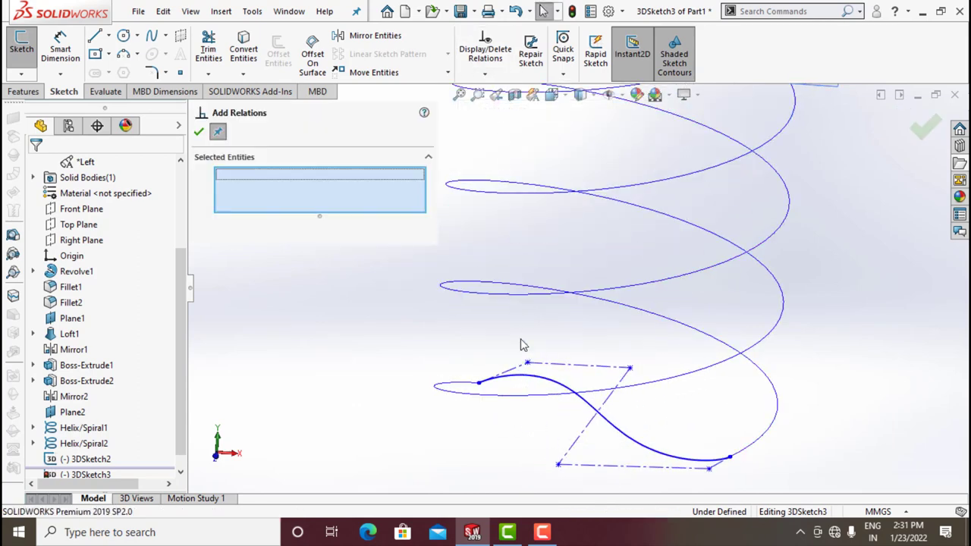
click(533, 383)
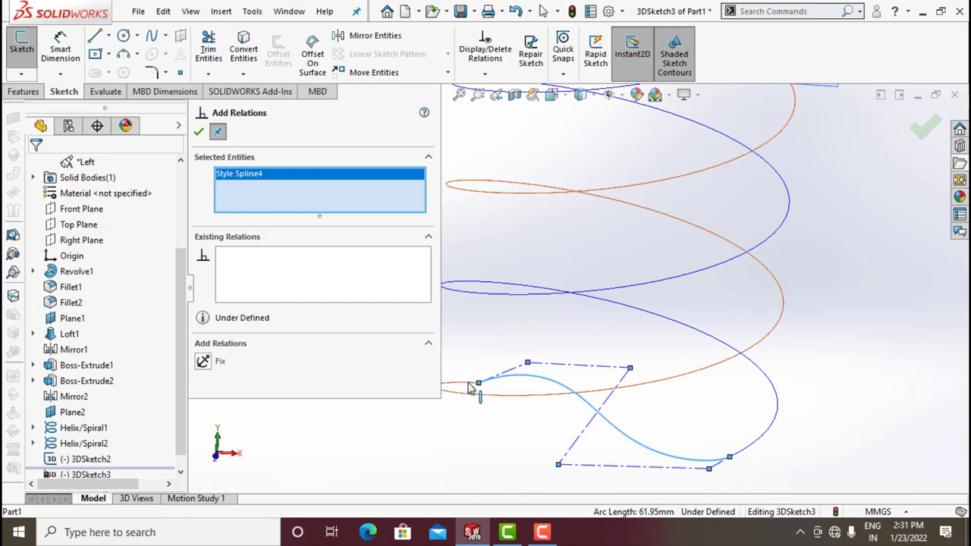
click(470, 390)
click(202, 363)
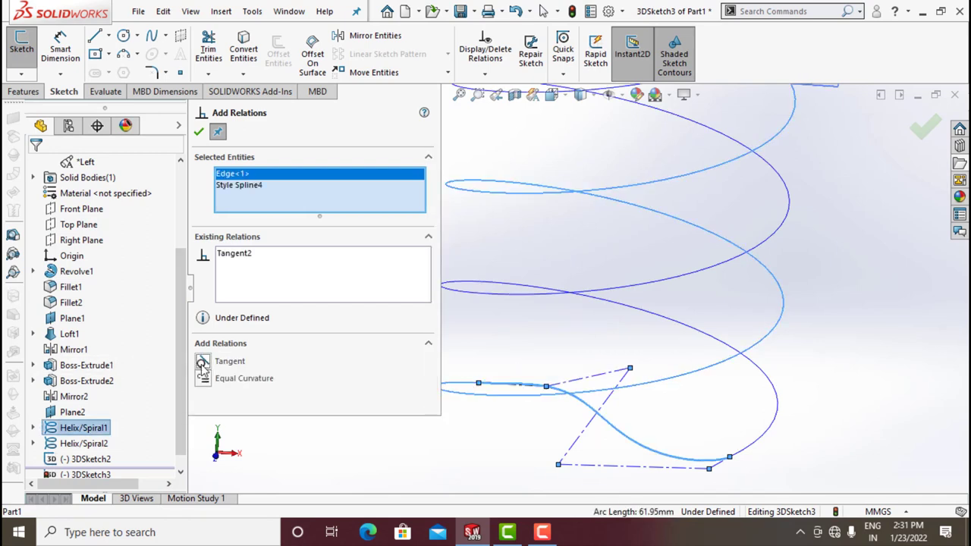
click(199, 134)
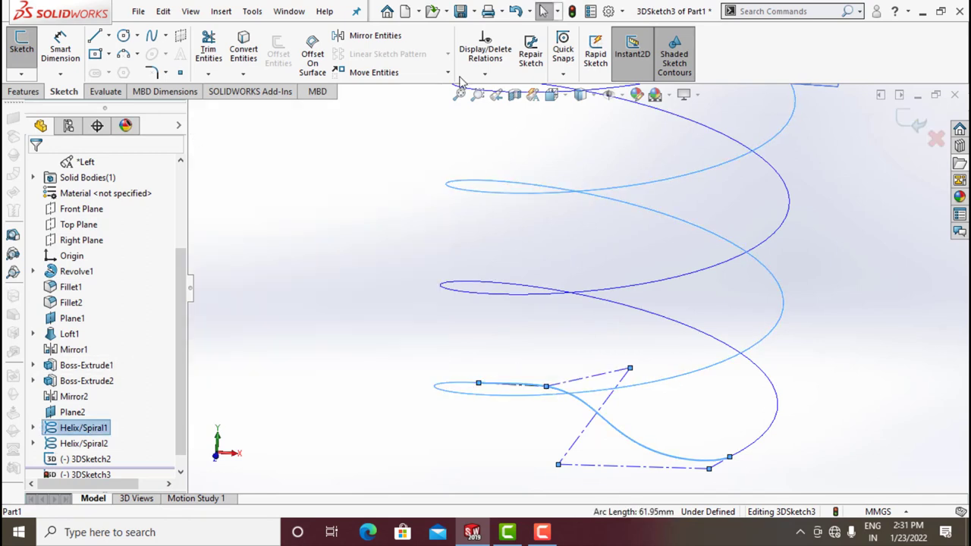
Add a Tangent relation between the spline and the second helix edge.
click(484, 77)
click(491, 106)
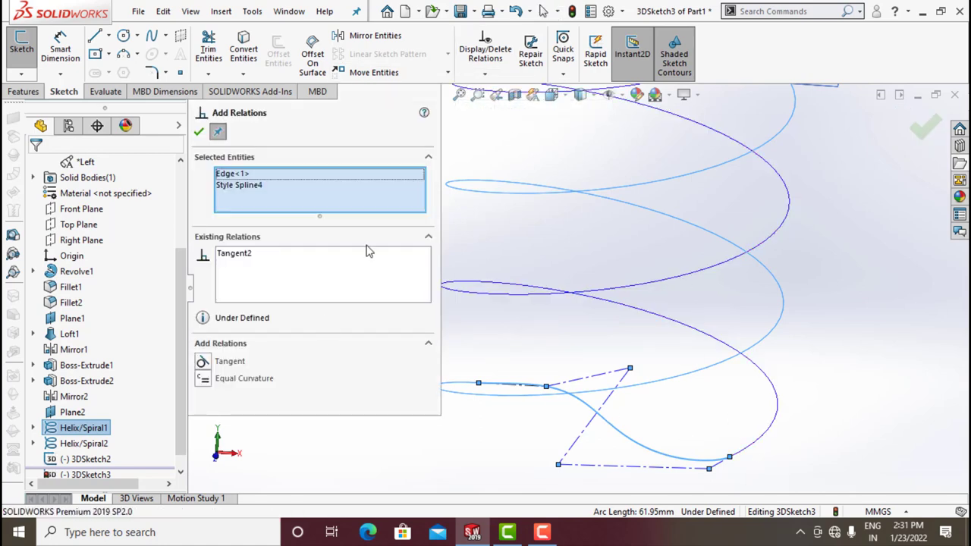
right_click(319, 191)
click(349, 202)
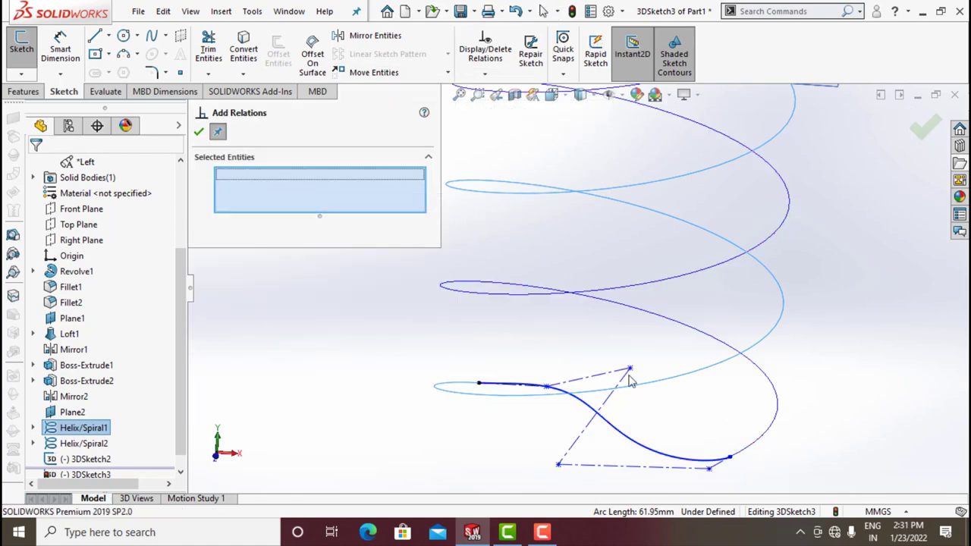
click(756, 449)
click(727, 466)
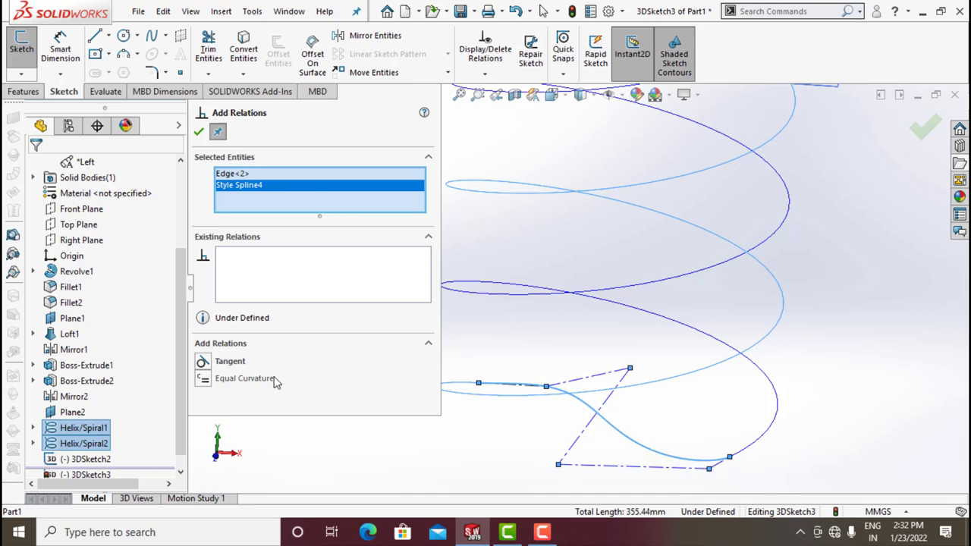
click(202, 363)
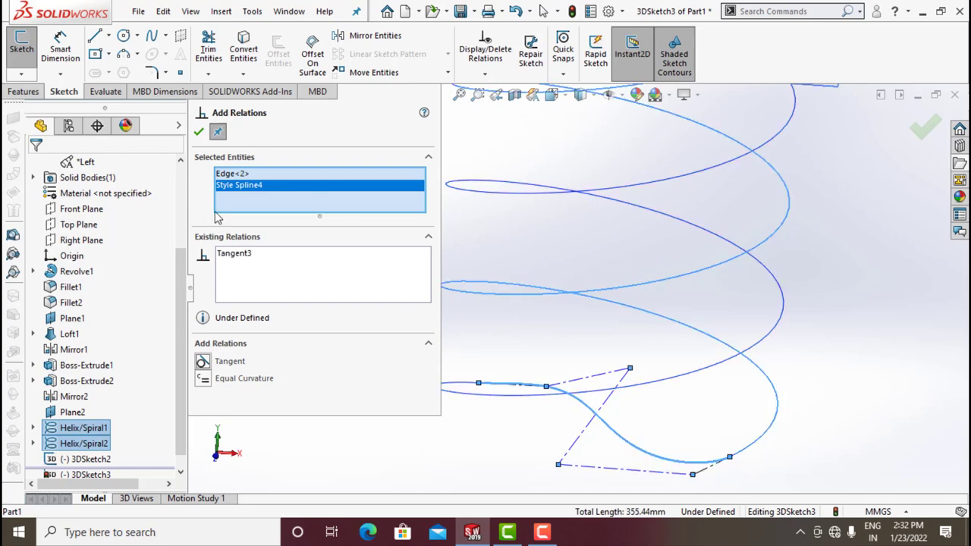
click(199, 133)
mouse_move(533, 358)
middle_down()
mouse_move(489, 383)
mouse_move(523, 390)
middle_up()
scroll(696, 275, down, 3)
middle_drag(696, 275, 626, 203)
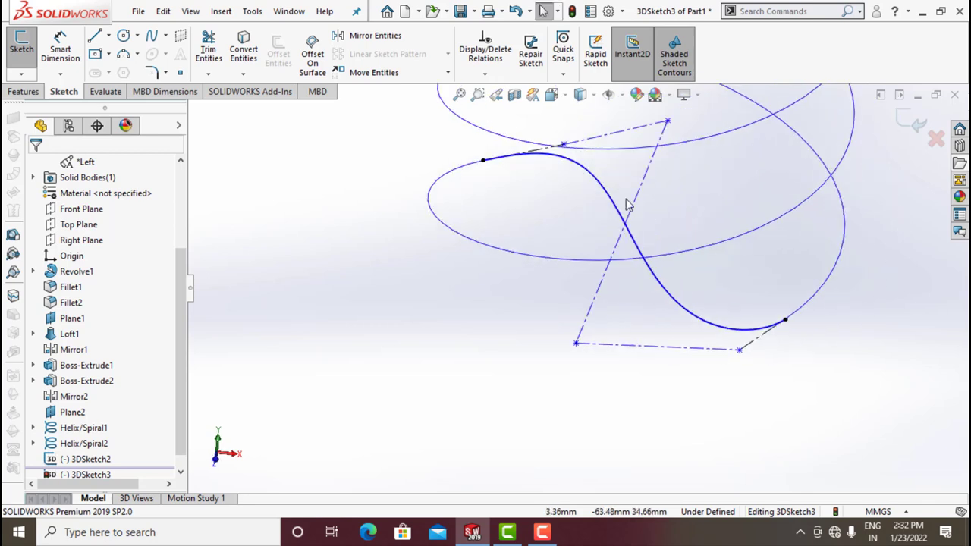
Make two control-polygon lines of the bridging spline Equal and Parallel.
click(485, 75)
click(485, 107)
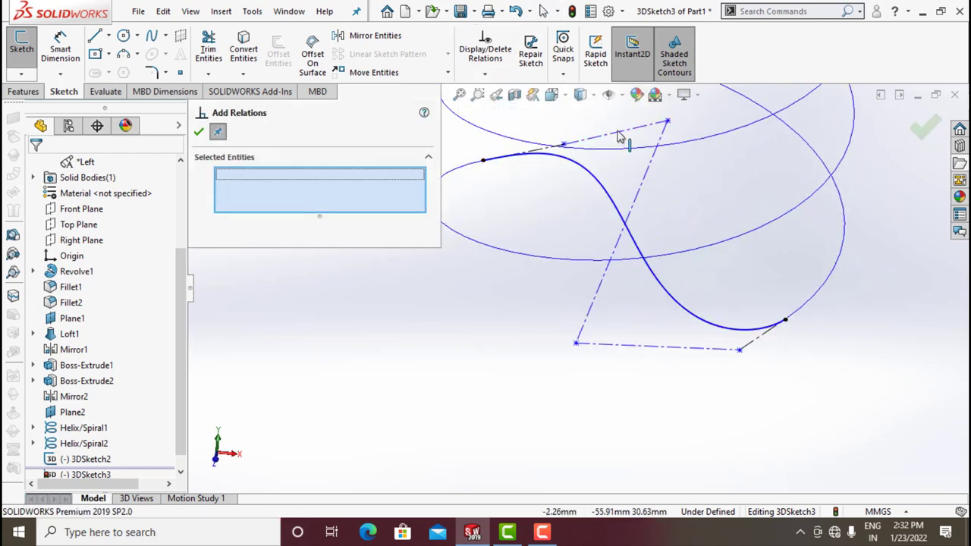
click(616, 133)
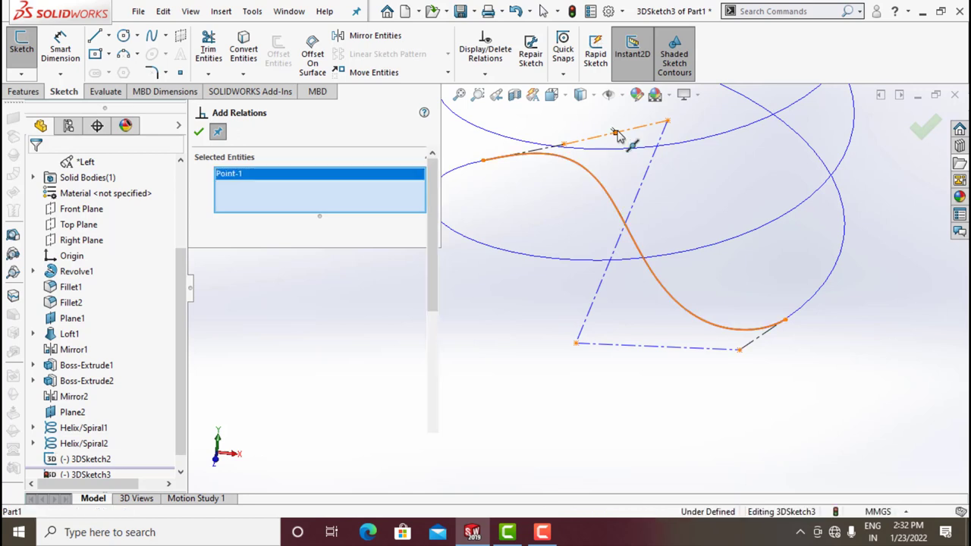
right_click(288, 182)
click(303, 183)
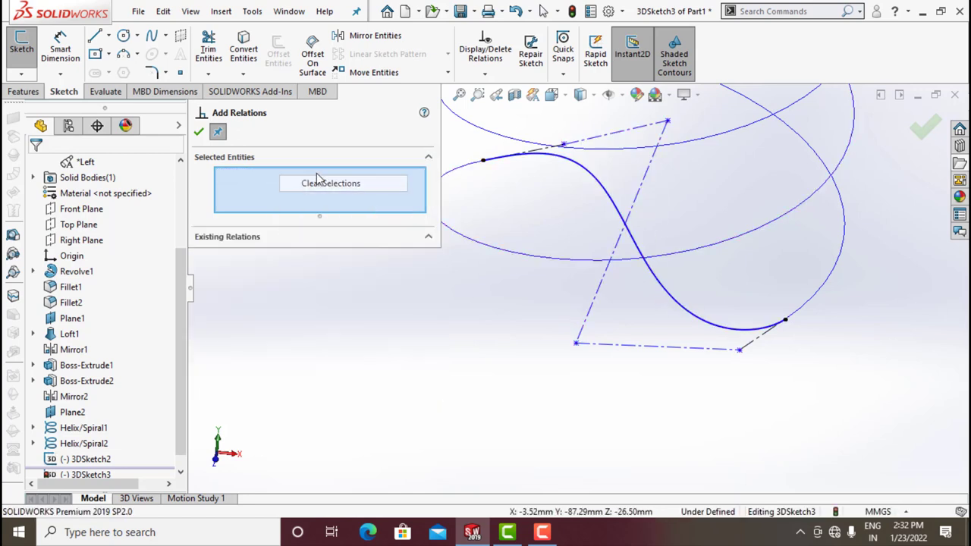
click(614, 135)
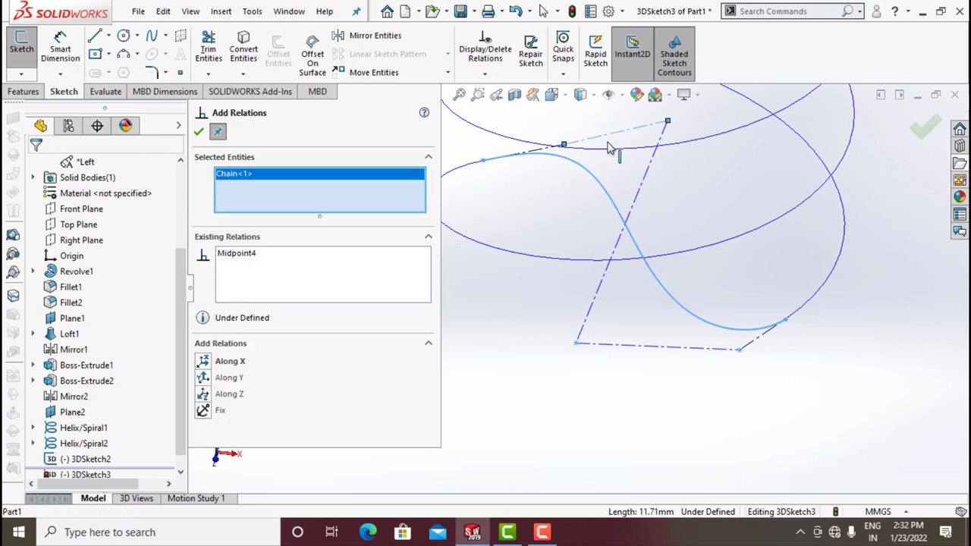
click(658, 357)
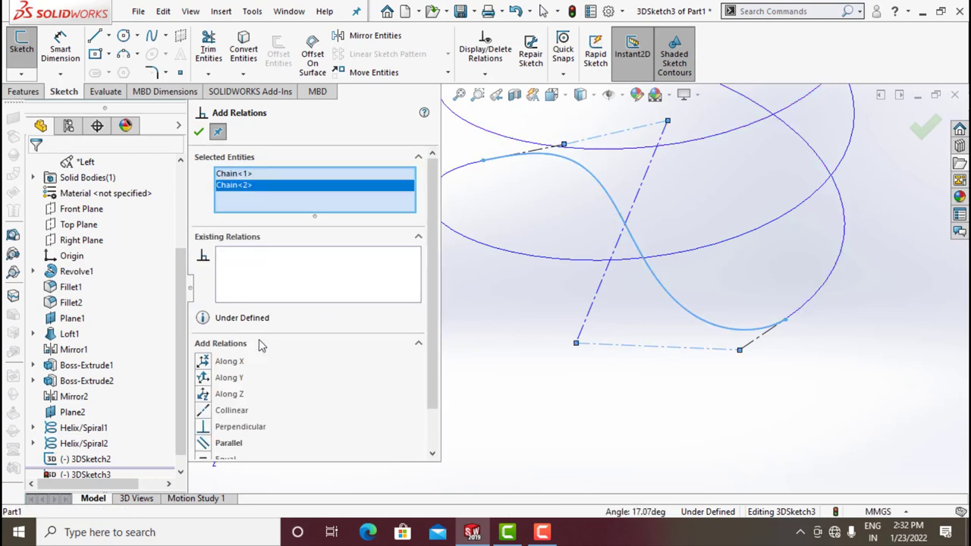
drag(428, 359, 429, 397)
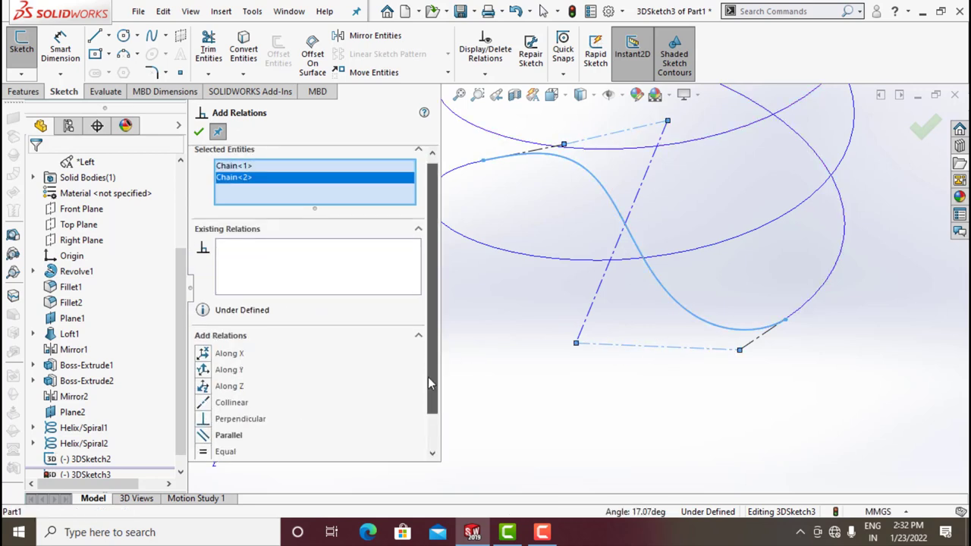
click(206, 414)
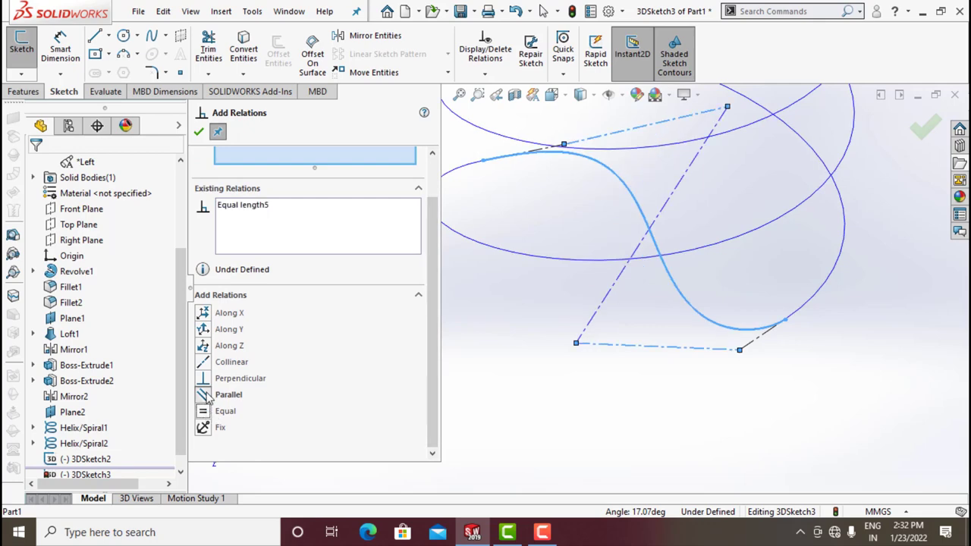
click(207, 396)
middle_drag(655, 266, 667, 220)
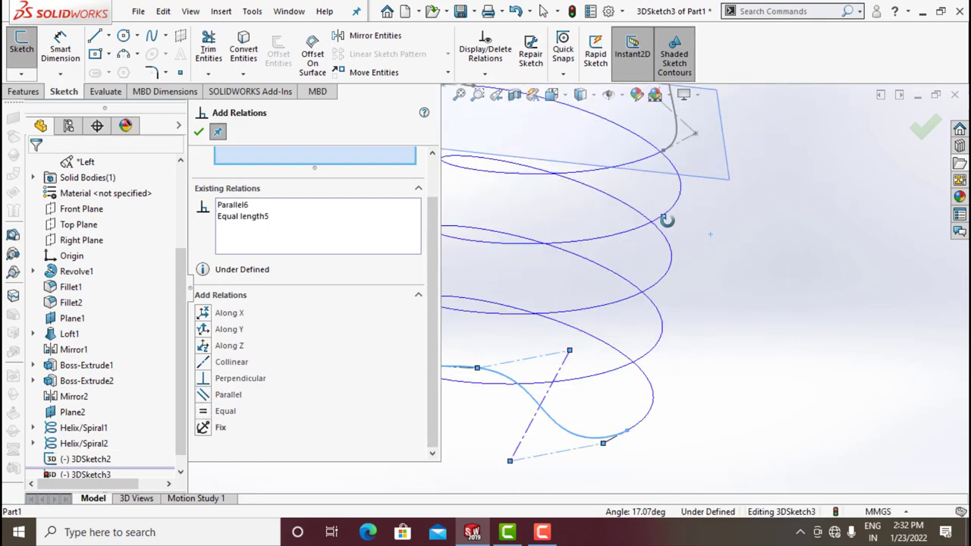
click(199, 135)
Exit 3DSketch3 and orbit the part to an oblique side view.
scroll(613, 392, up, 5)
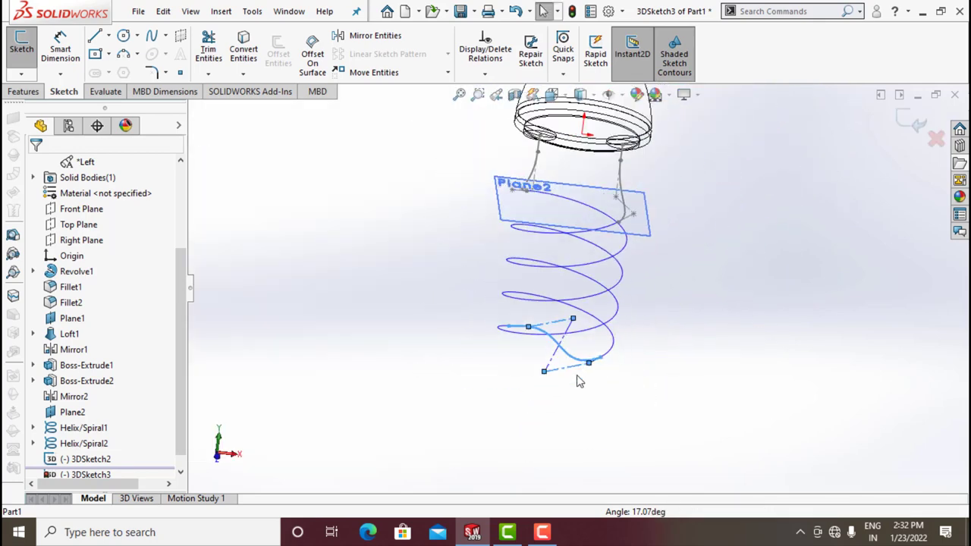
middle_drag(563, 342, 605, 224)
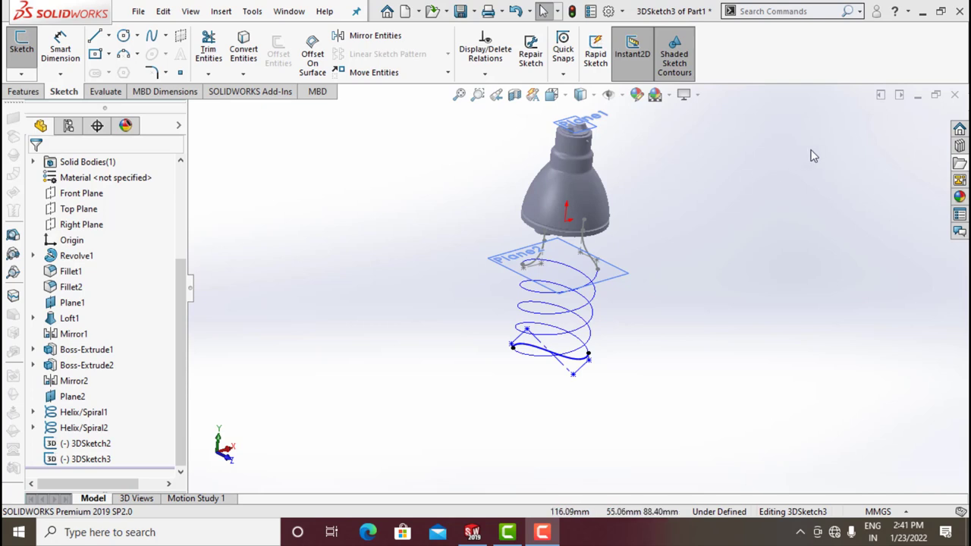
scroll(811, 156, down, 1)
scroll(570, 243, up, 1)
scroll(425, 216, down, 1)
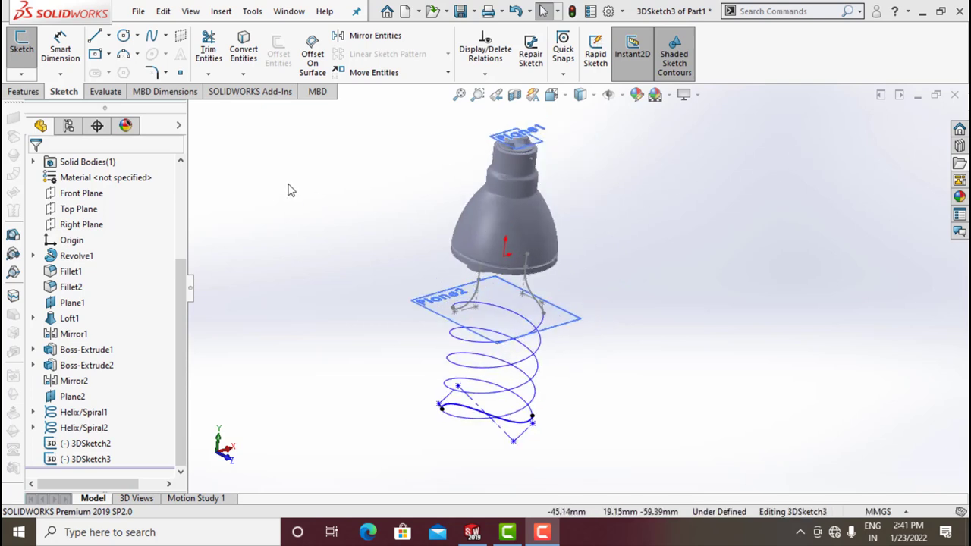
click(23, 92)
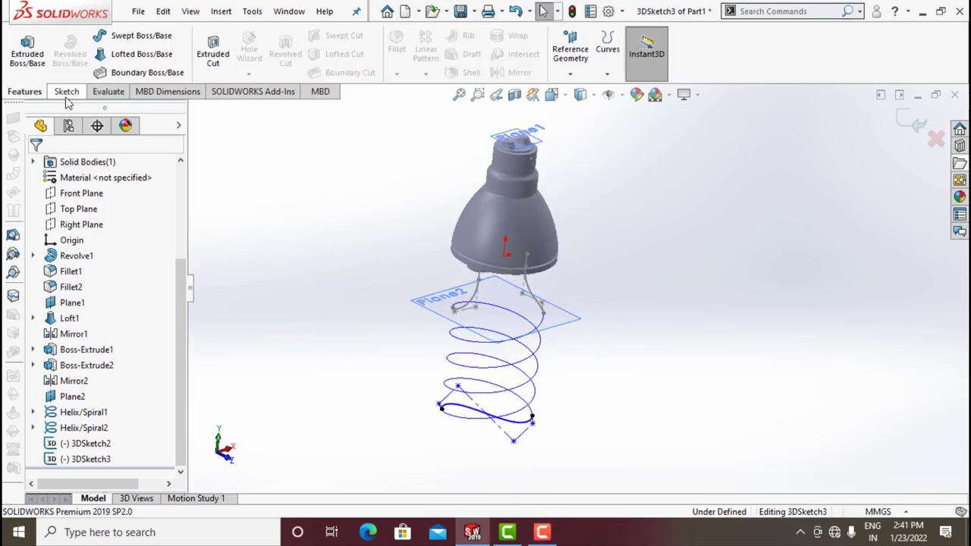
click(918, 123)
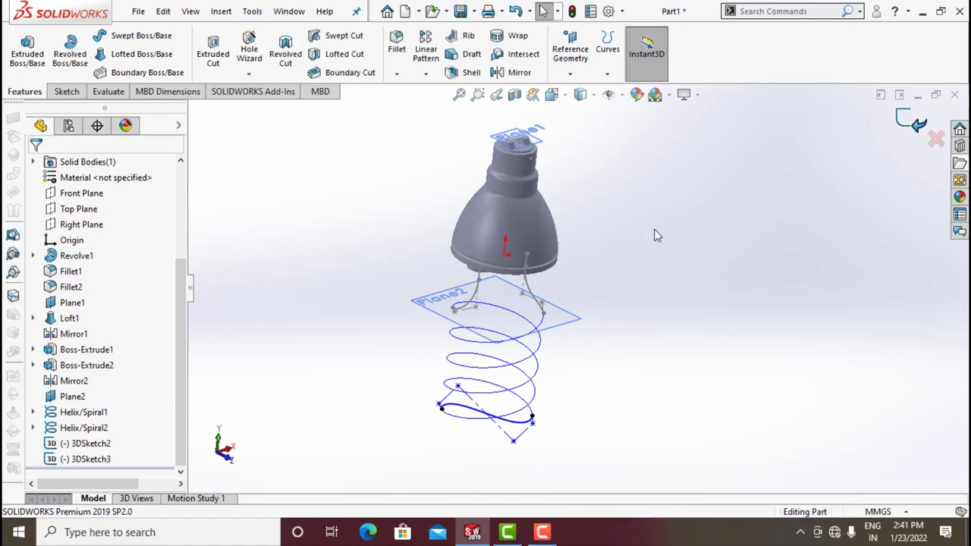
scroll(497, 425, down, 1)
mouse_move(508, 381)
middle_down()
mouse_move(628, 213)
mouse_move(650, 248)
mouse_move(598, 144)
middle_up()
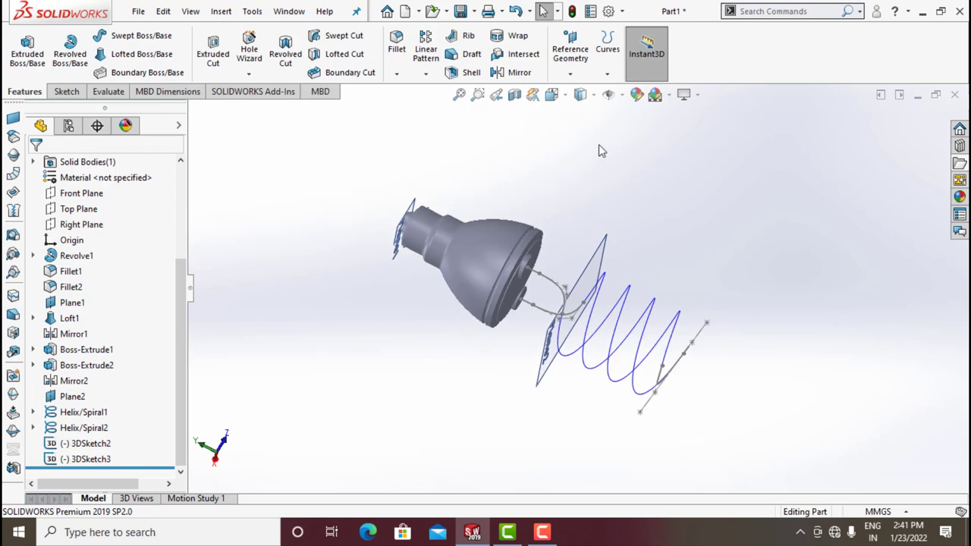
Start a new 3D sketch and convert the two leg splines and two straight lines.
click(68, 92)
click(22, 74)
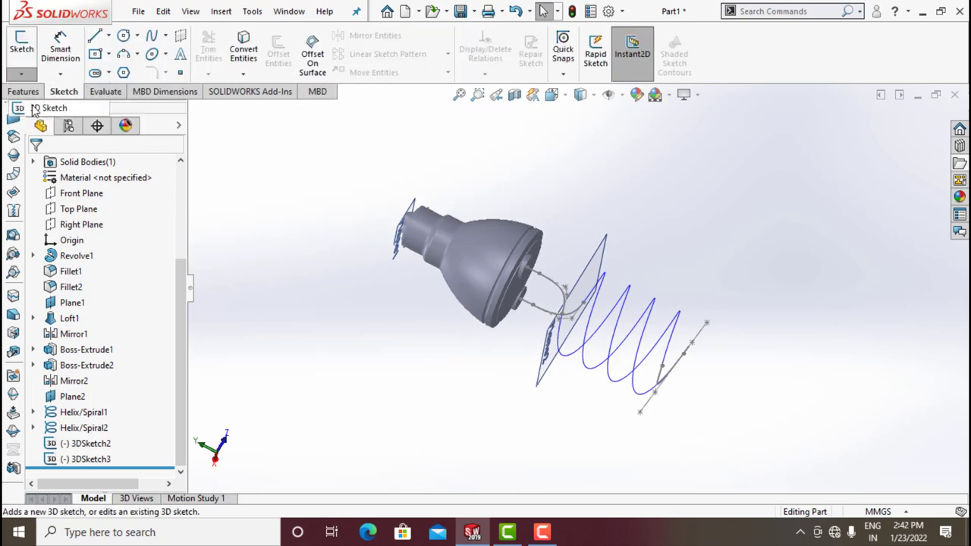
click(34, 111)
scroll(746, 258, down, 2)
scroll(609, 181, up, 2)
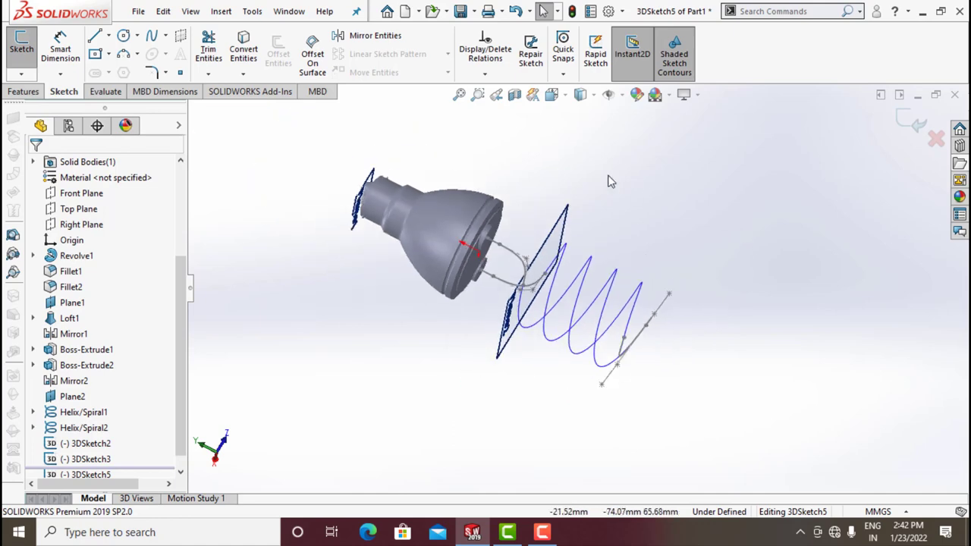
click(243, 51)
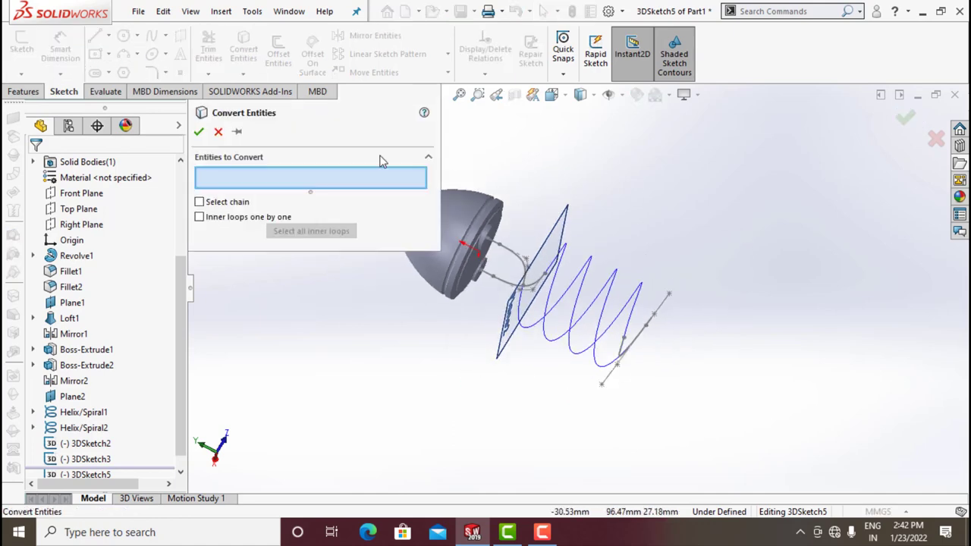
scroll(501, 292, down, 2)
click(501, 288)
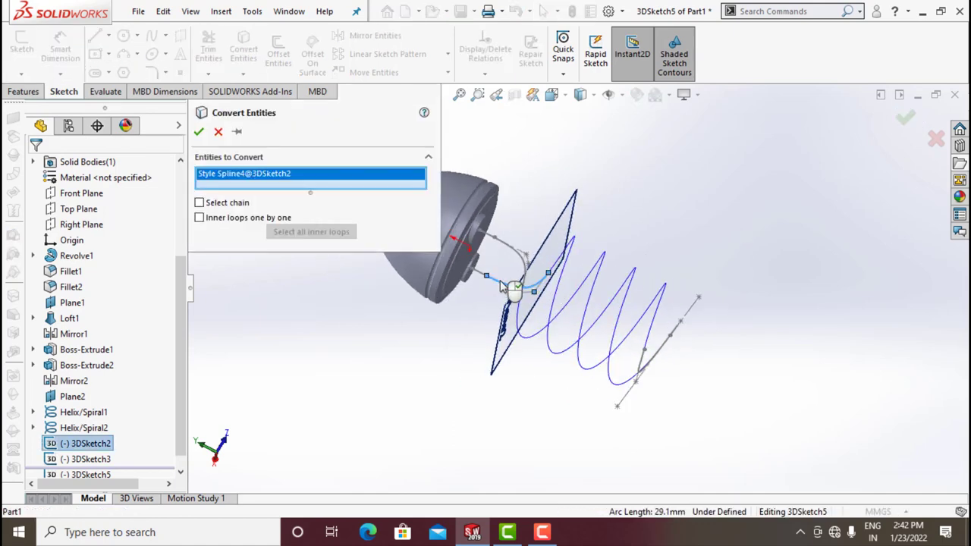
click(482, 279)
scroll(497, 262, down, 2)
scroll(512, 246, down, 2)
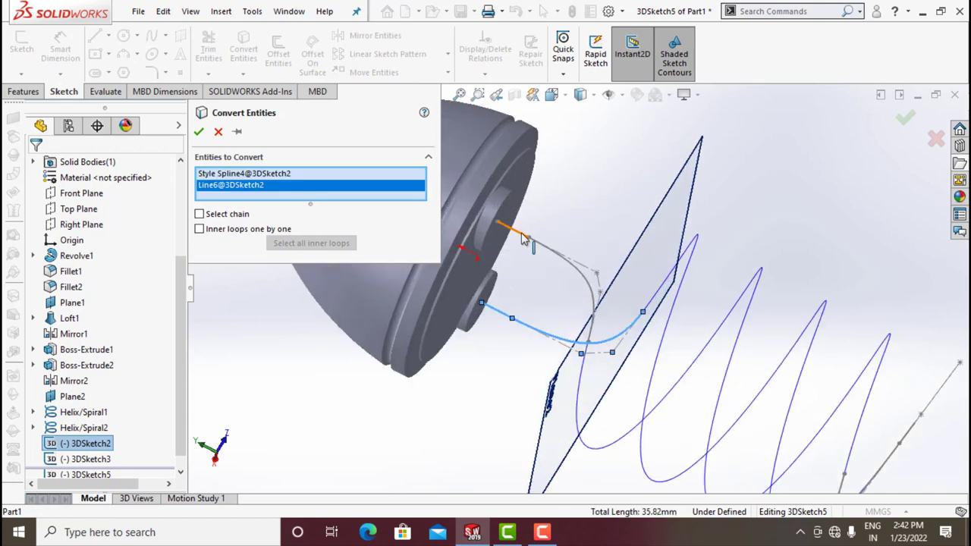
click(521, 238)
click(565, 263)
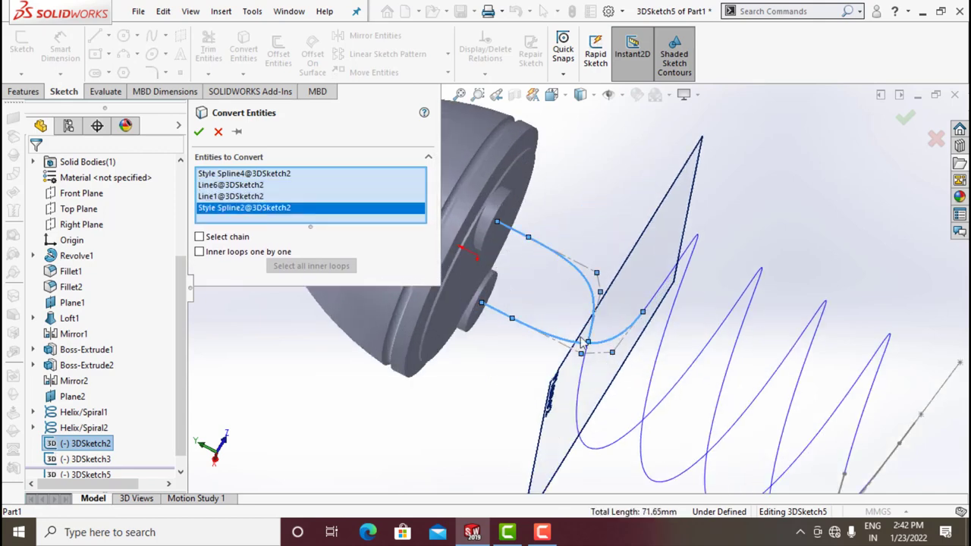
Add both helices and the 3DSketch3 connector spline to the conversion and confirm.
click(650, 390)
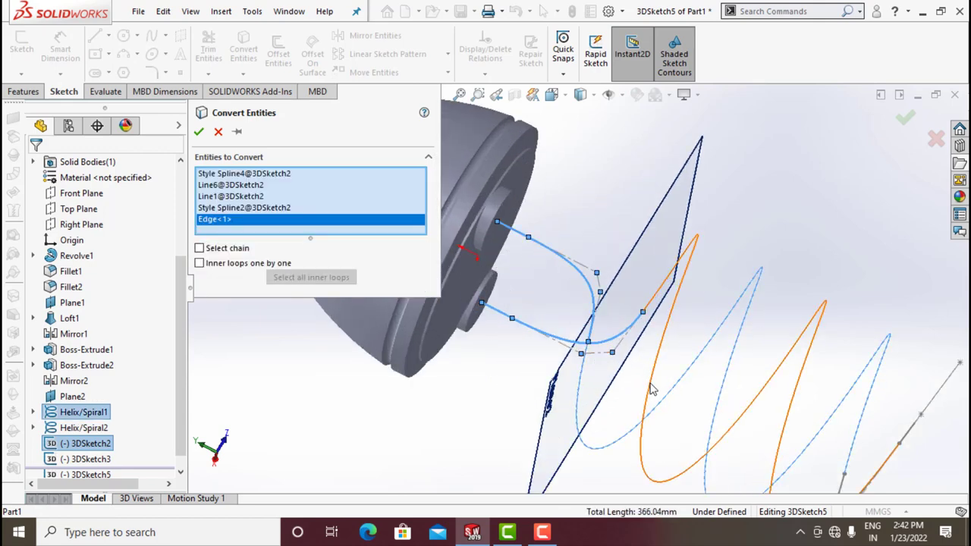
click(650, 390)
mouse_move(650, 390)
middle_down()
mouse_move(613, 401)
mouse_move(736, 412)
mouse_move(693, 390)
mouse_move(716, 417)
mouse_move(574, 341)
middle_up()
click(570, 327)
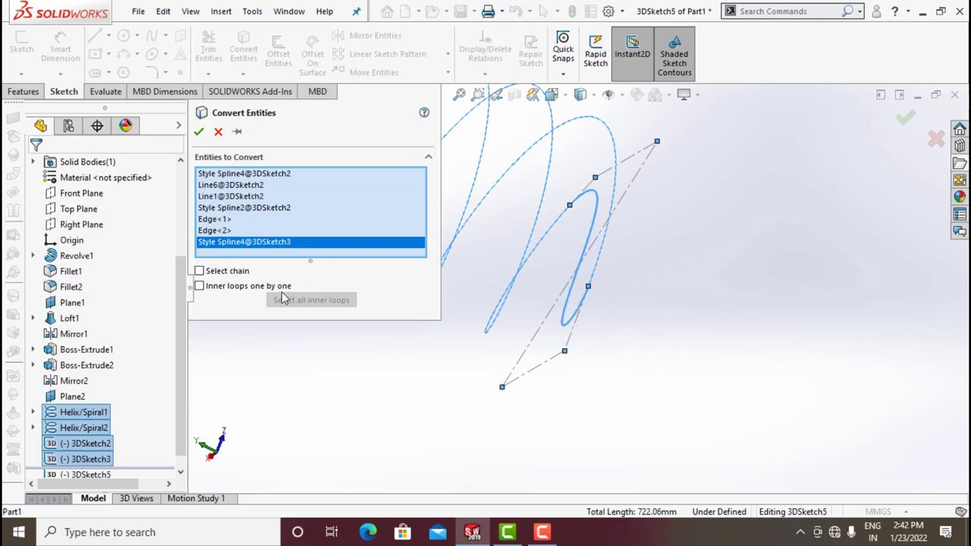
click(198, 132)
scroll(445, 210, up, 3)
mouse_move(444, 210)
middle_down()
mouse_move(514, 357)
mouse_move(423, 242)
mouse_move(481, 208)
middle_up()
scroll(481, 208, up, 2)
scroll(481, 208, down, 3)
scroll(481, 208, down, 2)
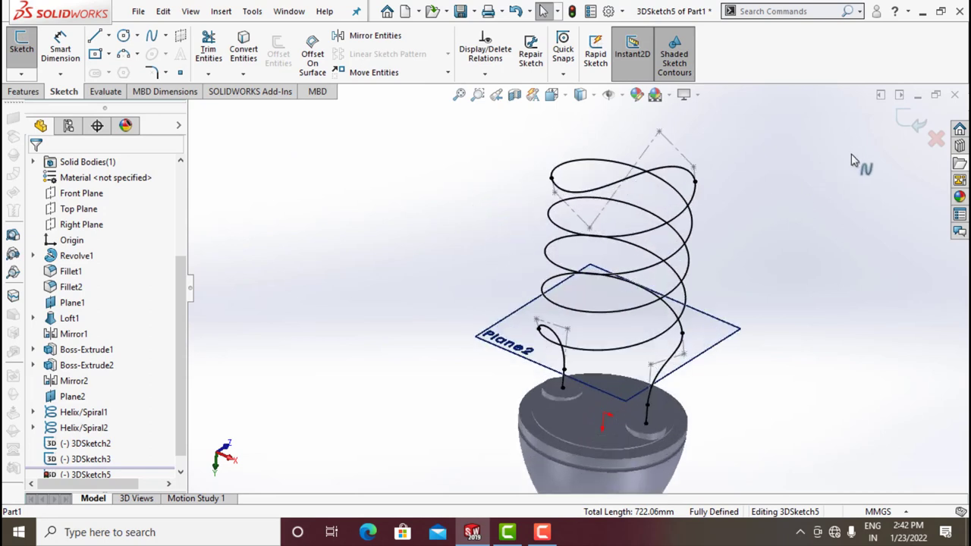
Sweep a 12 mm circular profile along 3DSketch5 to create the tube.
click(910, 130)
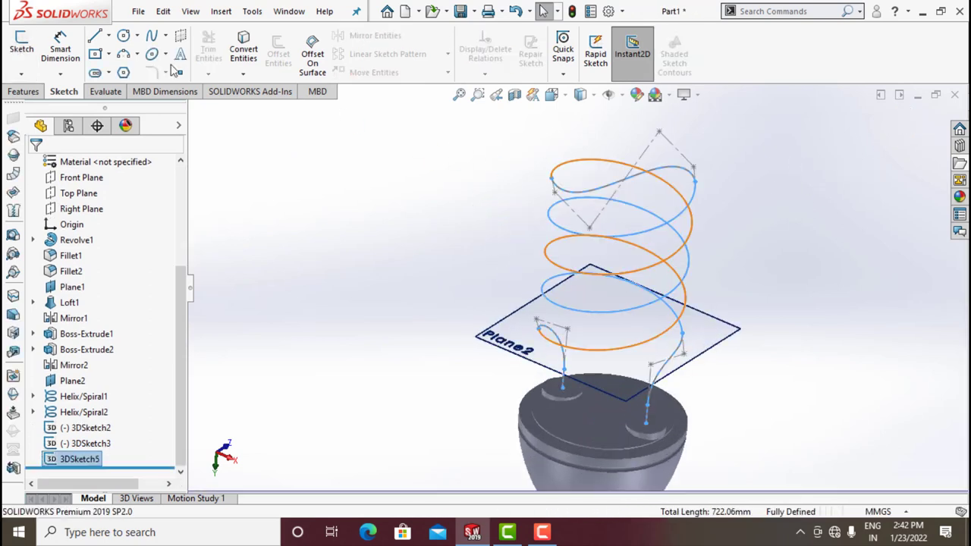
click(34, 92)
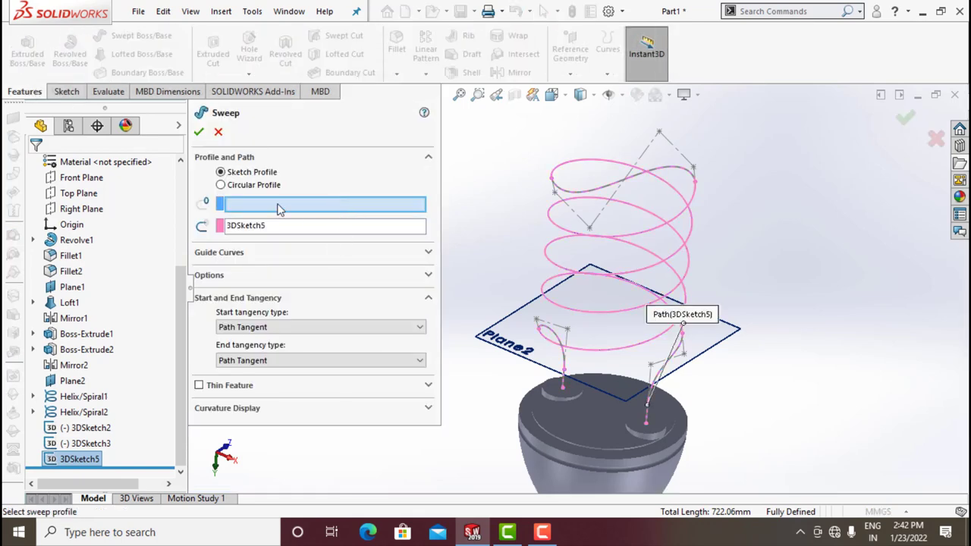
click(251, 185)
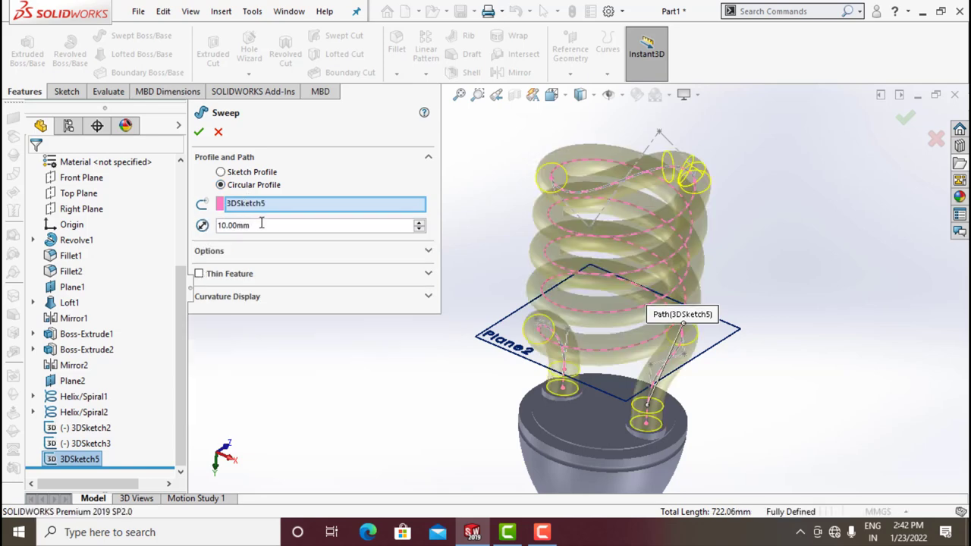
double_click(254, 225)
text(1)
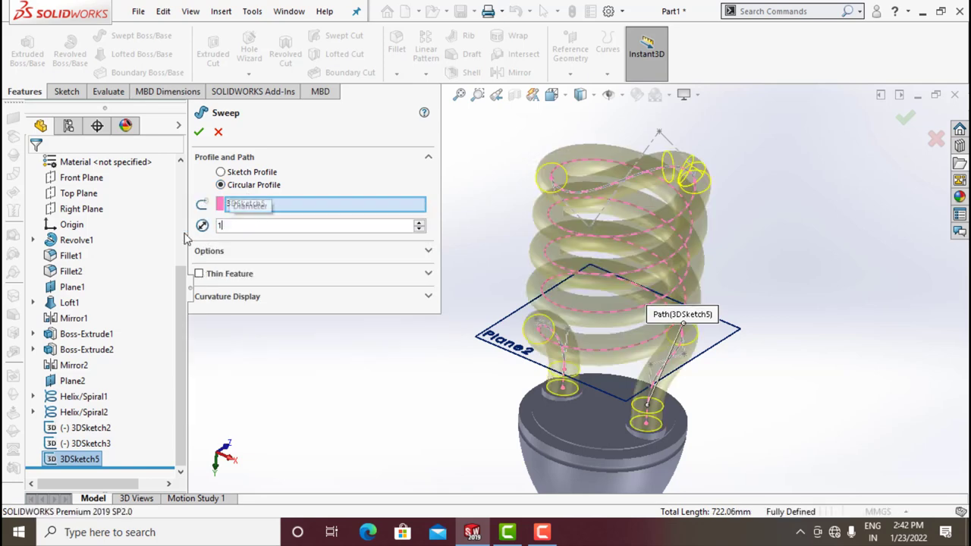
text(2)
key(Return)
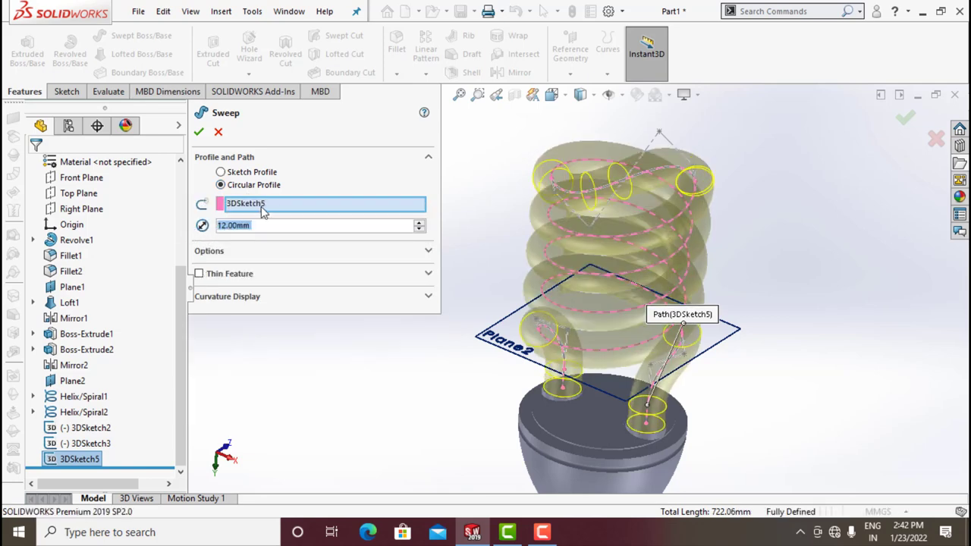
click(200, 132)
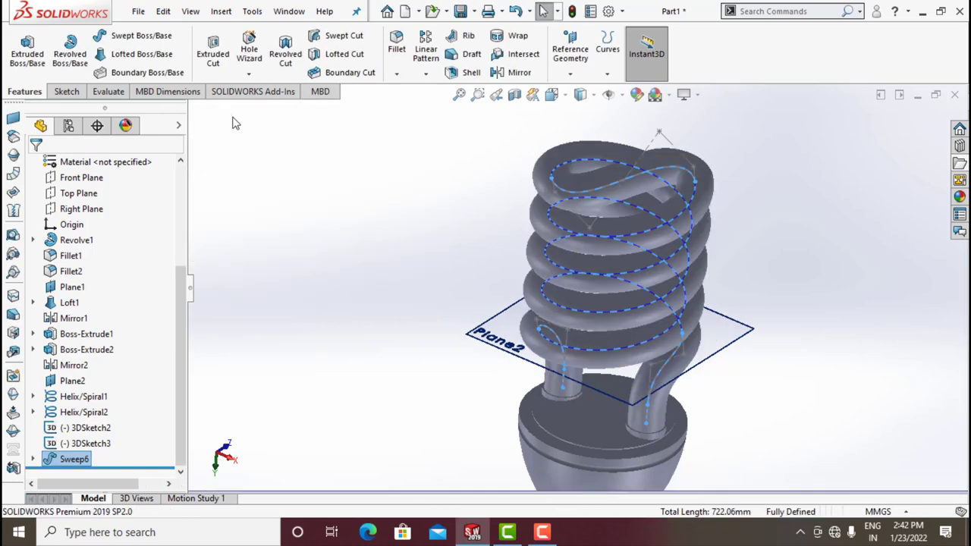
Hide sketches and multi-select Revolve1, Fillet1, Fillet2 and Boss-Extrude2 in the tree.
click(607, 94)
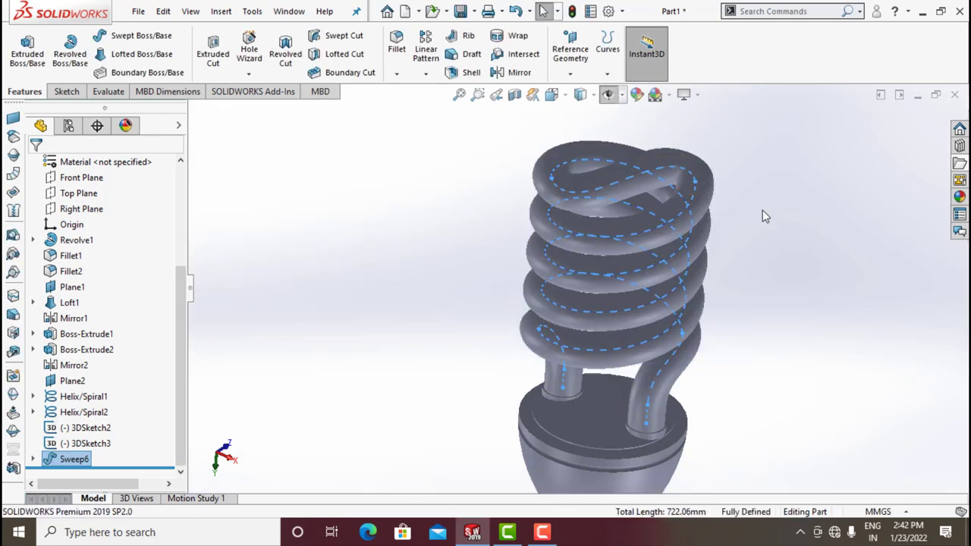
scroll(762, 231, up, 3)
middle_drag(736, 232, 653, 313)
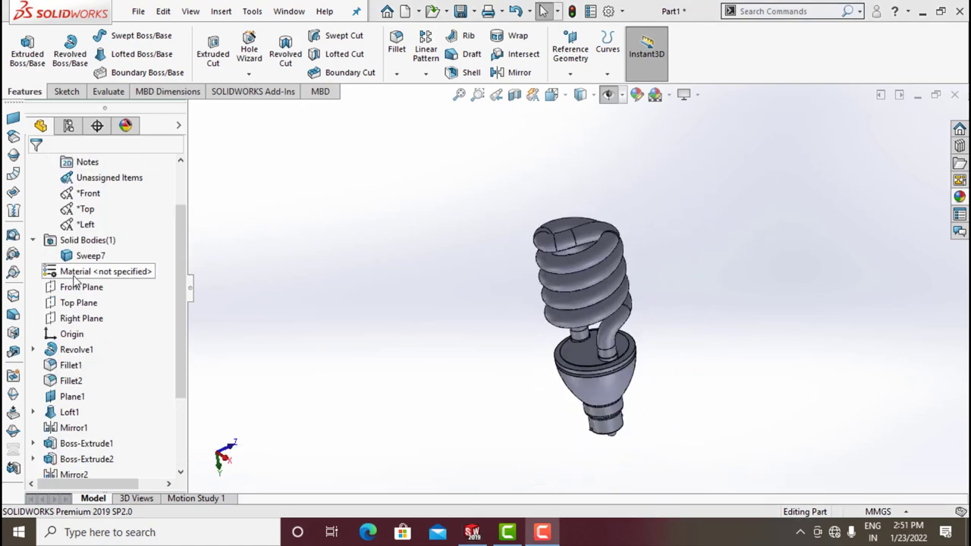
click(33, 240)
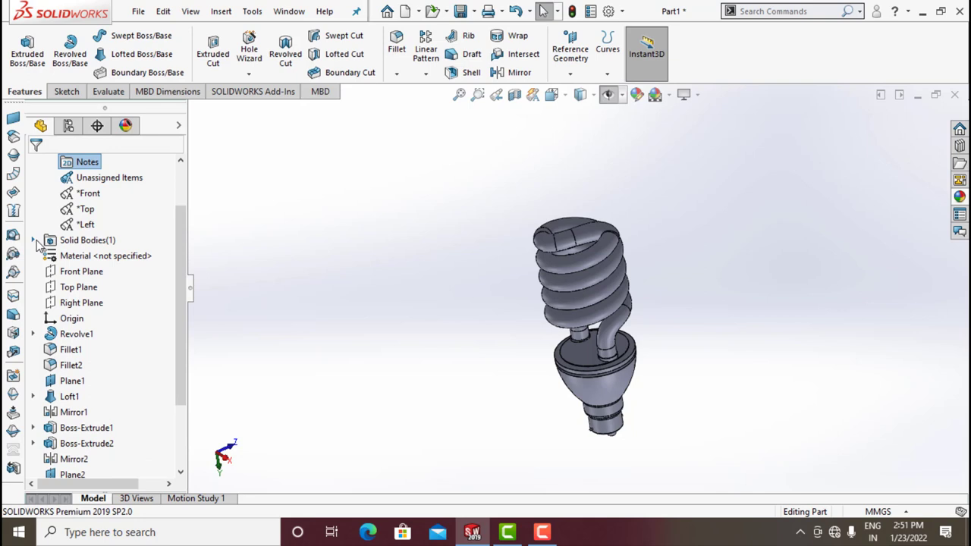
click(85, 335)
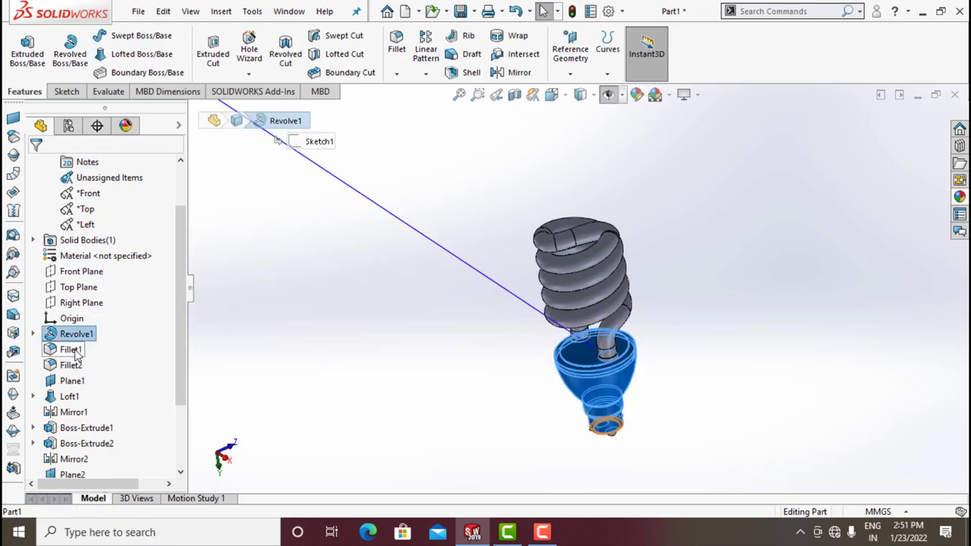
ctrl+click(72, 349)
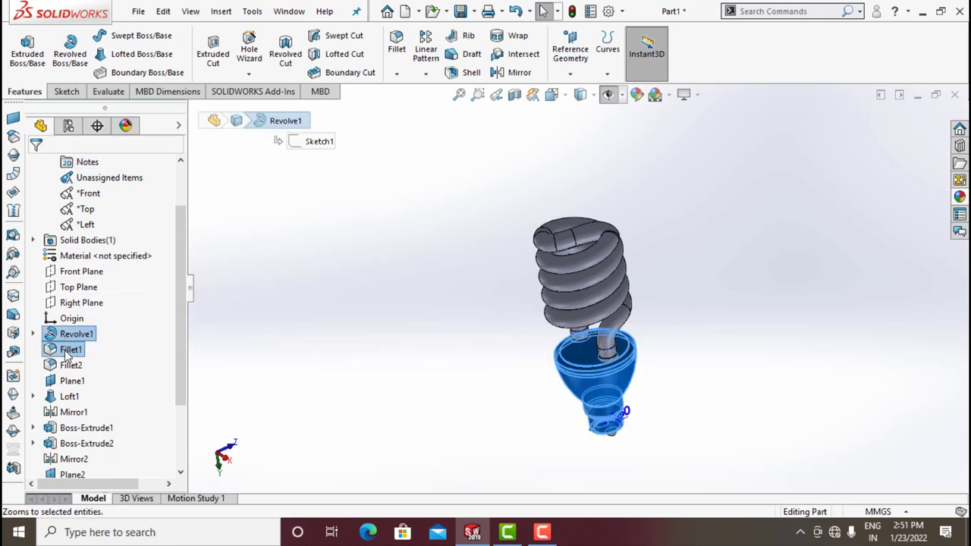
ctrl+click(71, 367)
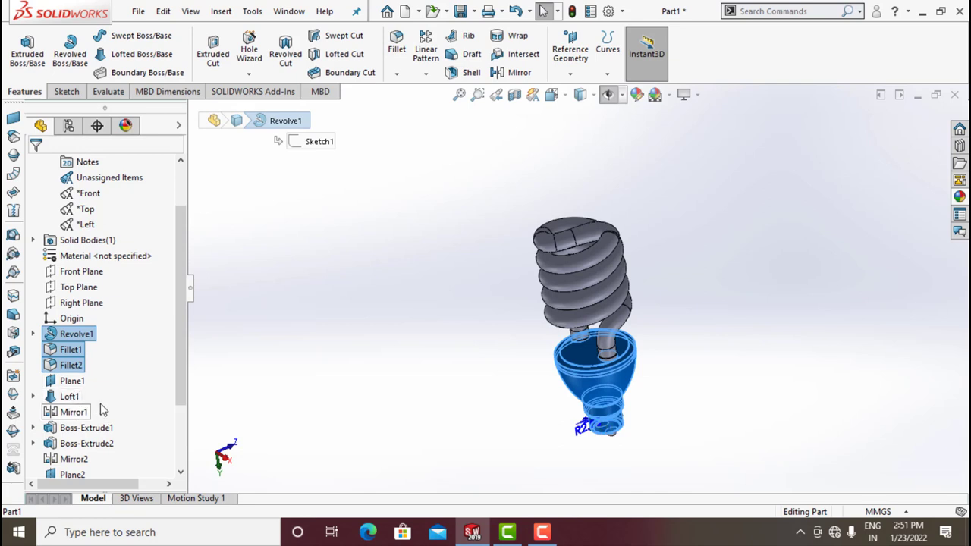
scroll(622, 402, down, 3)
scroll(561, 304, up, 5)
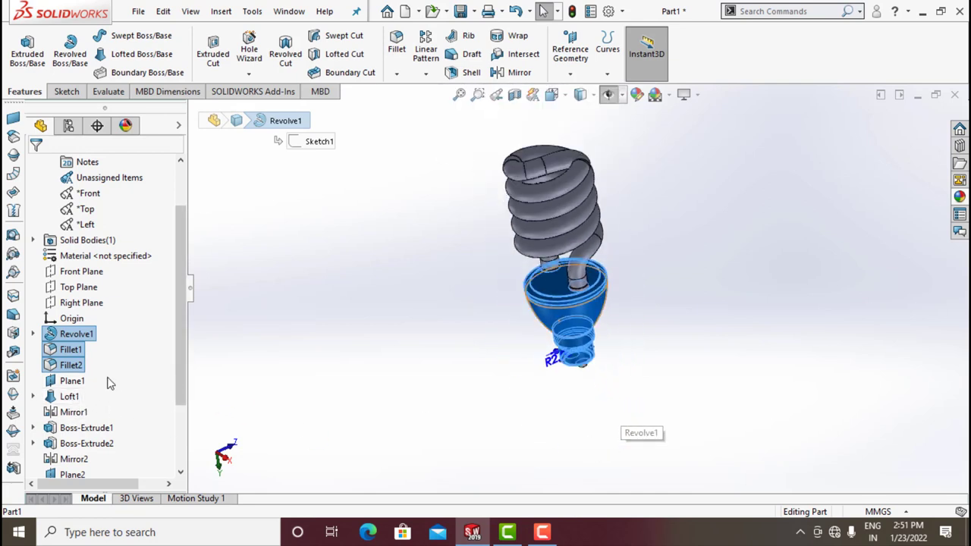
scroll(106, 383, down, 2)
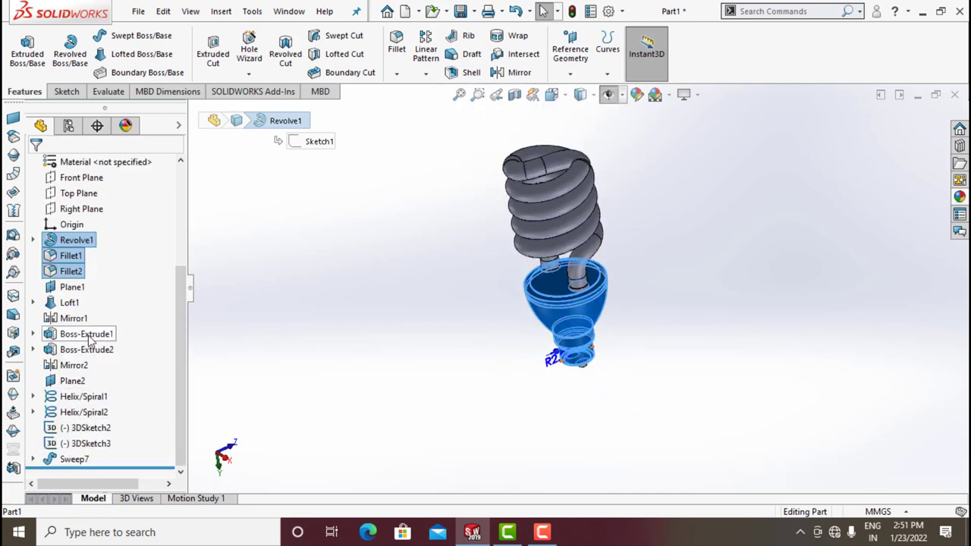
ctrl+click(88, 349)
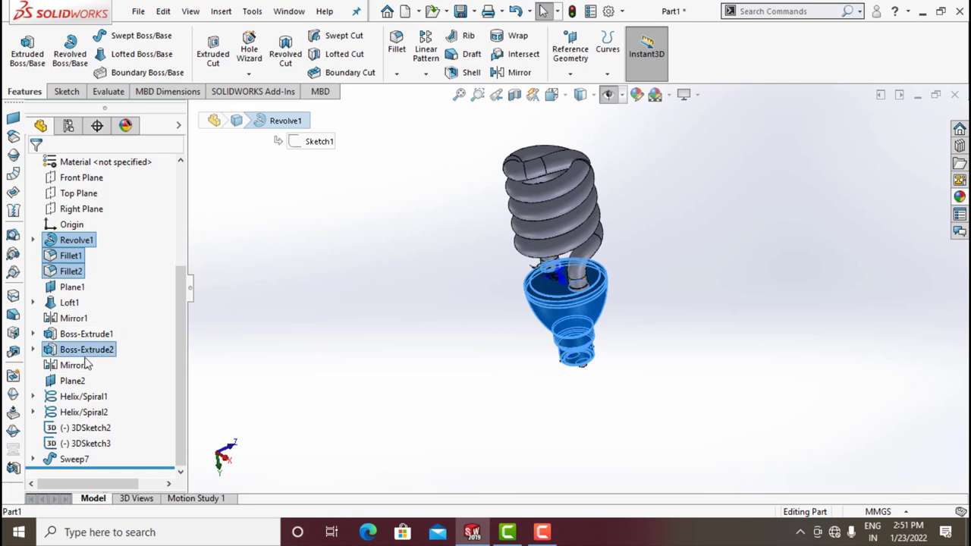
Add Mirror2 and give the selected base features a dark grey feature appearance.
ctrl+click(83, 367)
right_click(83, 367)
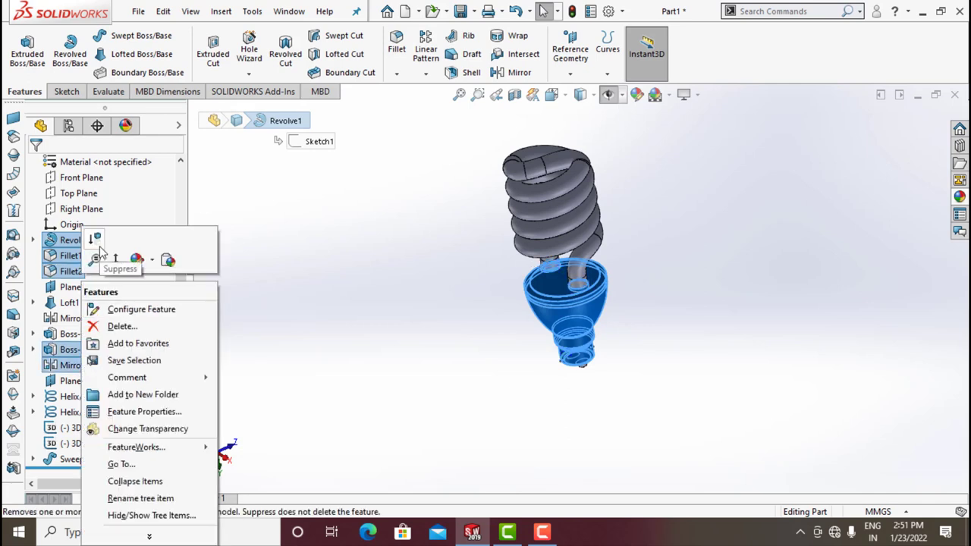
click(151, 261)
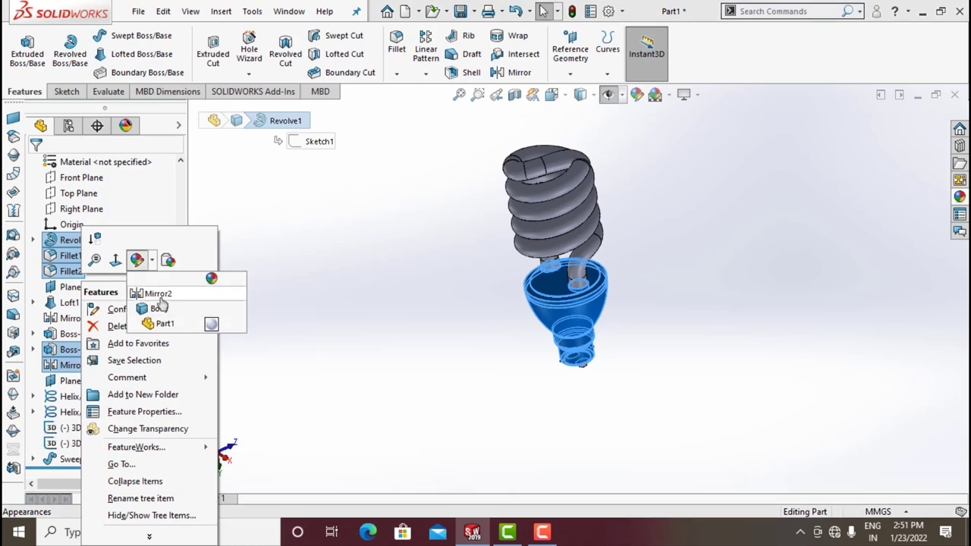
click(159, 296)
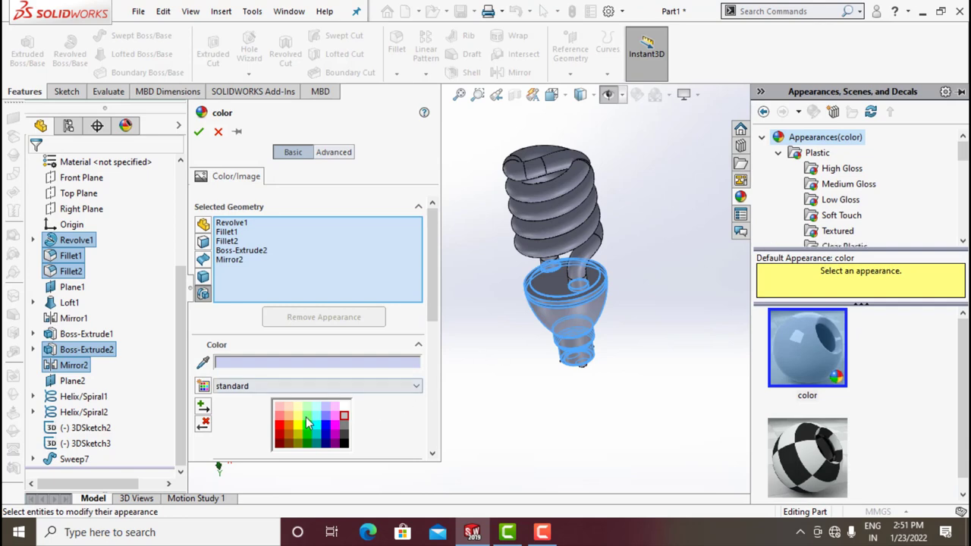
click(307, 419)
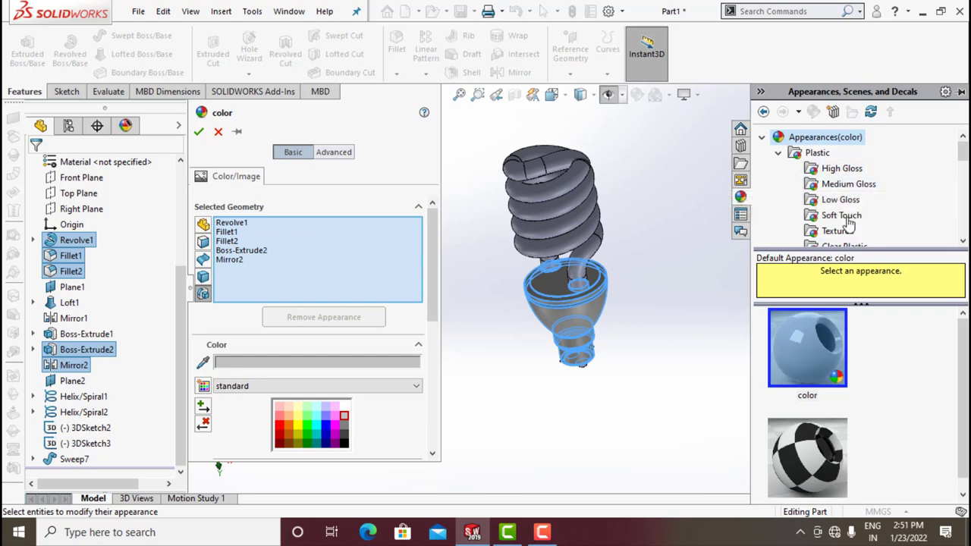
click(199, 131)
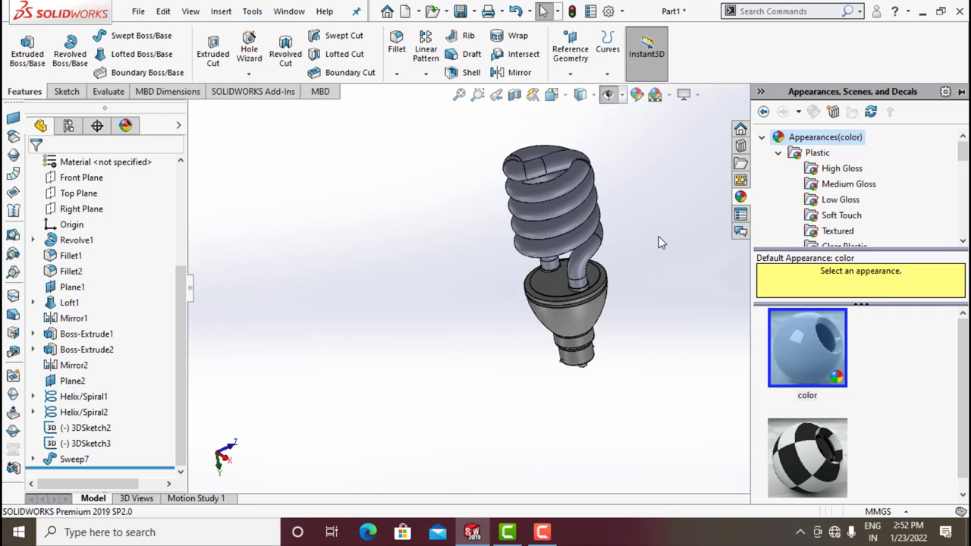
Select the Sweep7 tube and begin editing its appearance.
click(76, 461)
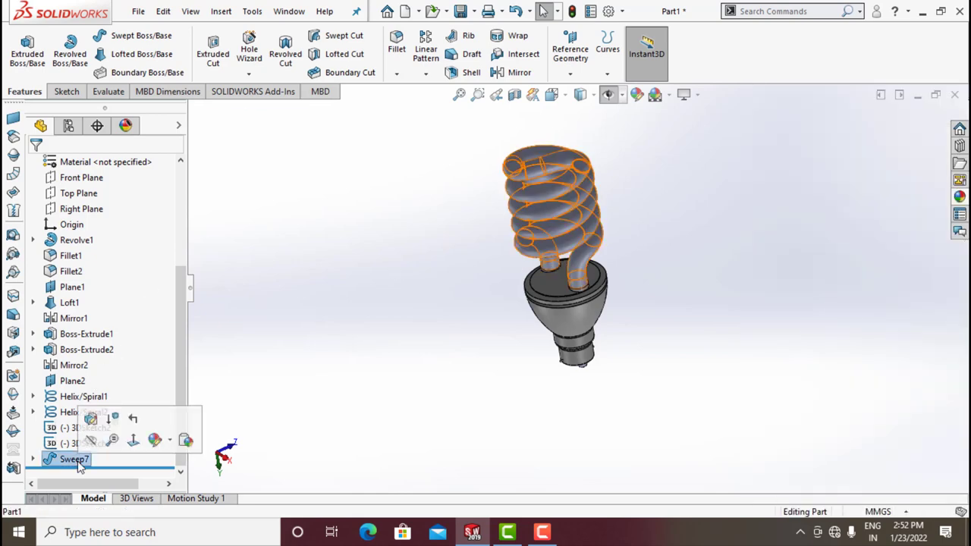
click(155, 440)
click(169, 479)
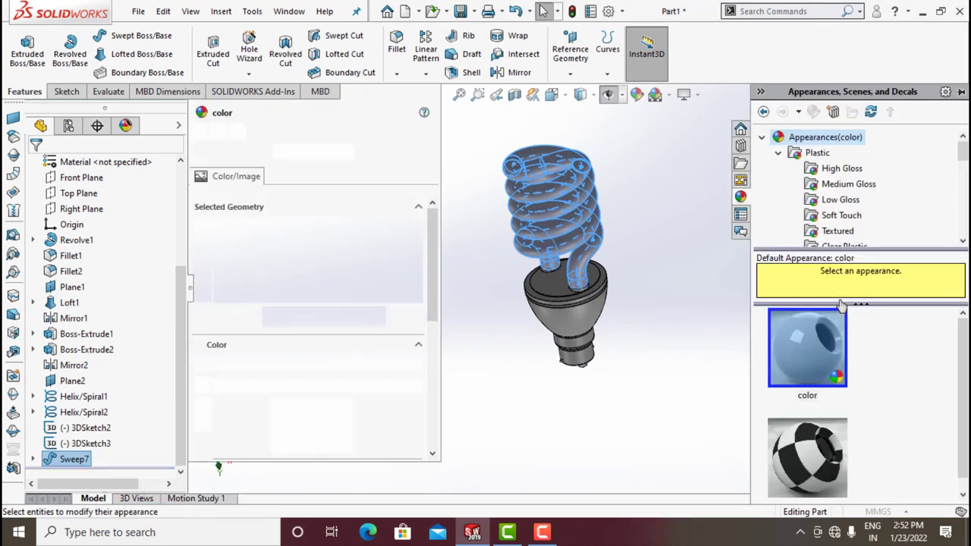
scroll(817, 156, down, 1)
scroll(819, 167, down, 2)
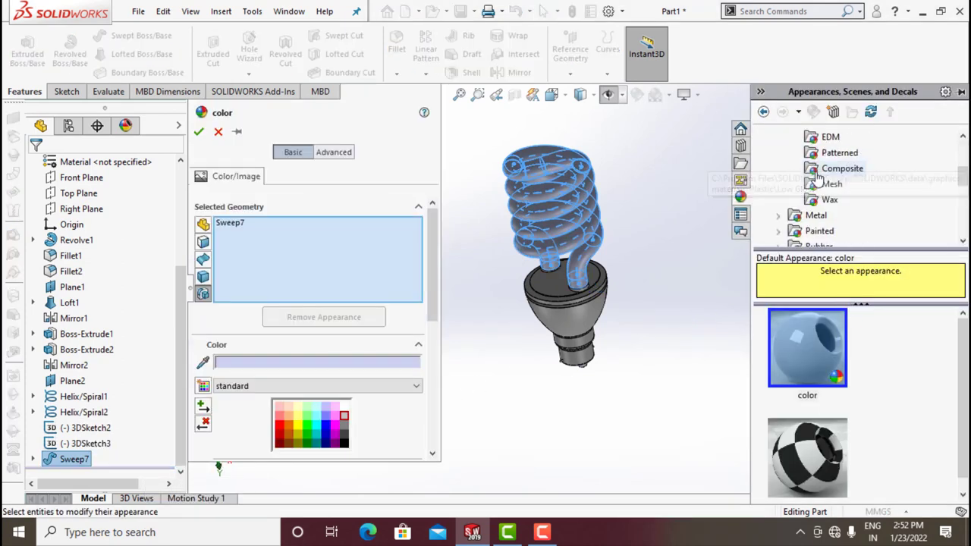
scroll(823, 186, down, 1)
scroll(823, 196, up, 1)
scroll(824, 193, up, 5)
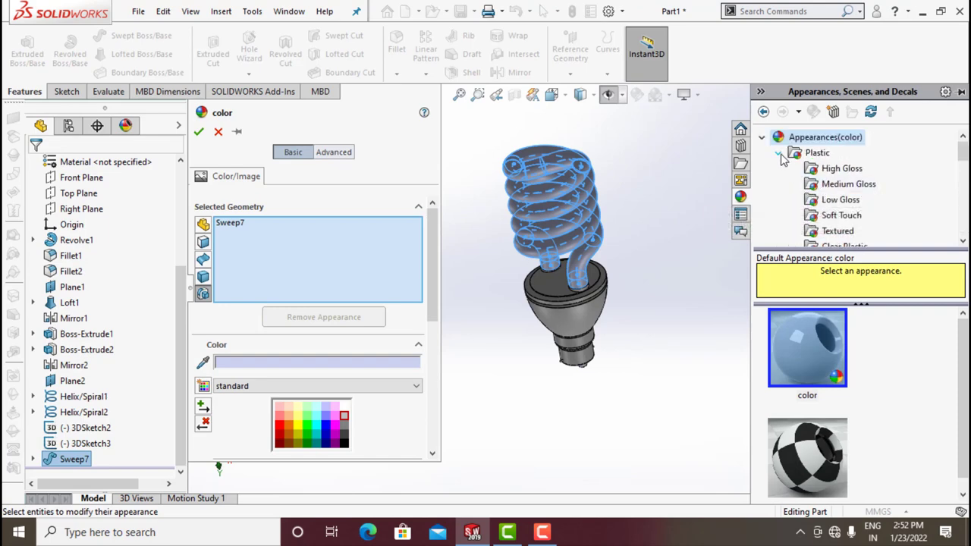
Apply the White LED appearance from Lights > LED to the tube.
click(778, 154)
scroll(819, 198, down, 2)
click(777, 199)
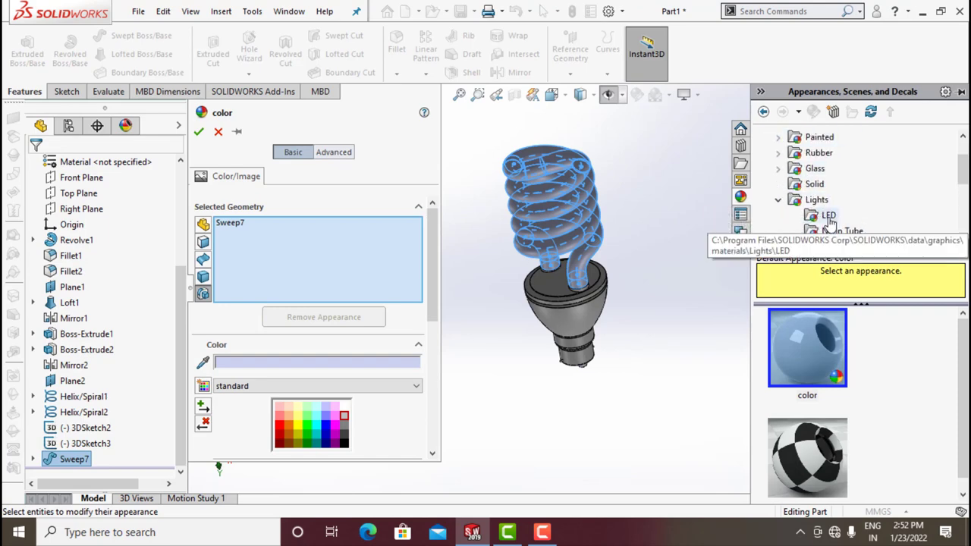
click(828, 216)
scroll(827, 415, down, 2)
click(817, 458)
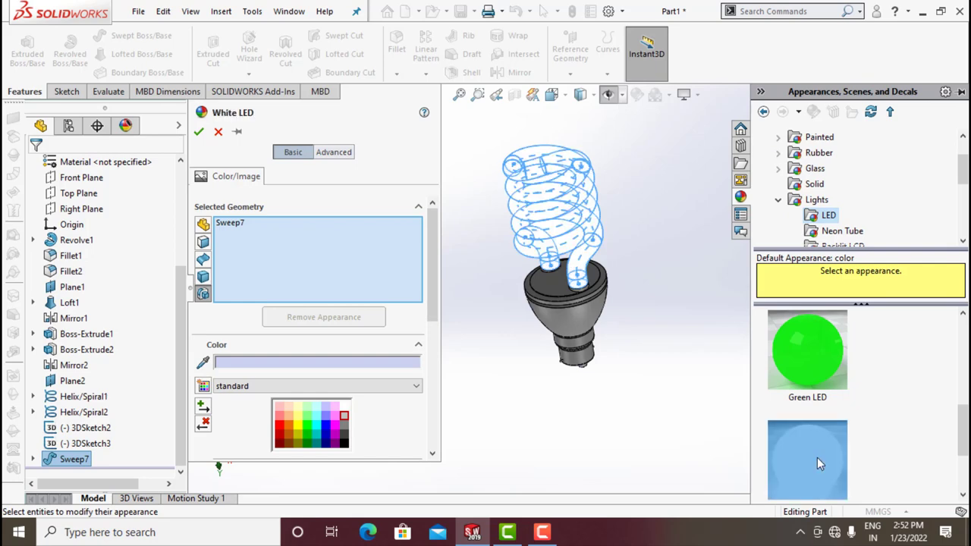
click(199, 132)
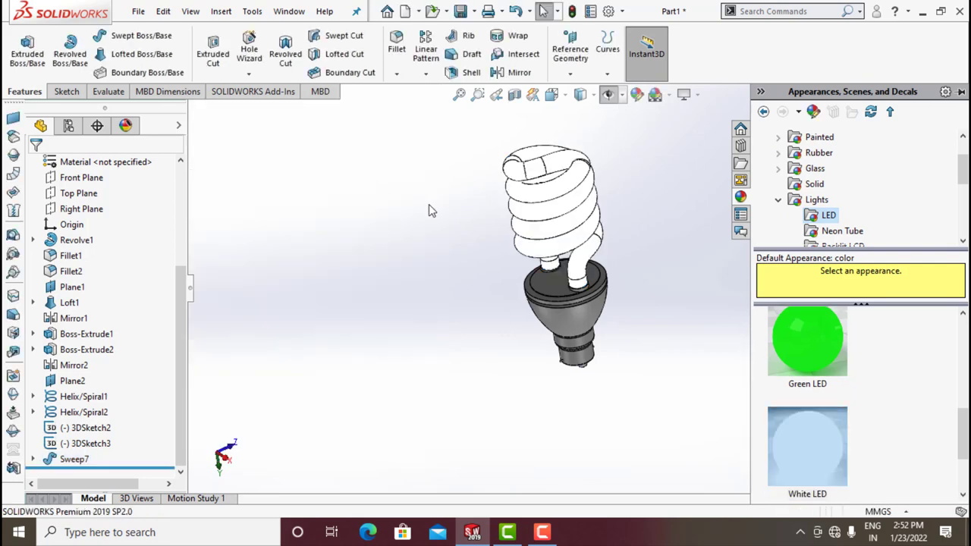
Switch the display style to Shaded without edges, orbiting the bulb sideways.
mouse_move(635, 191)
middle_down()
mouse_move(643, 280)
mouse_move(624, 460)
middle_up()
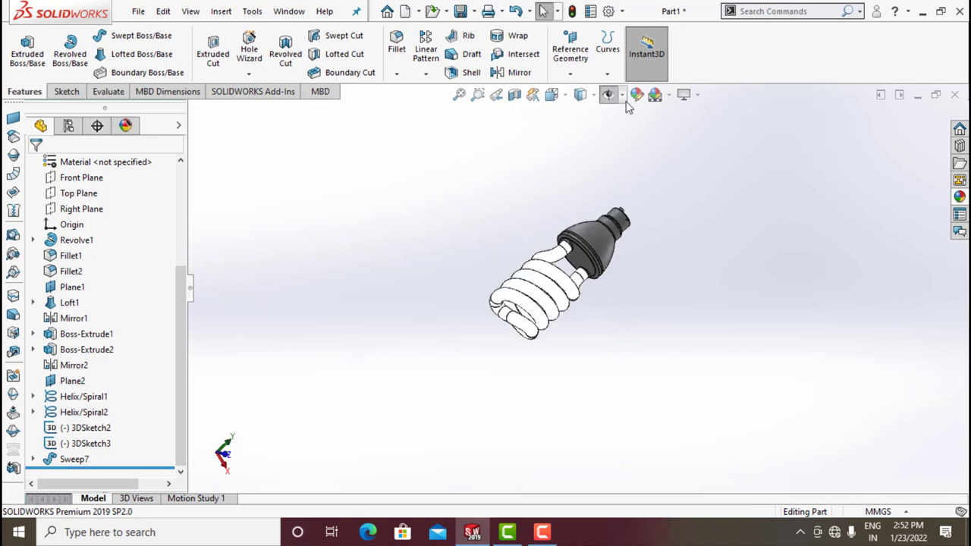
click(581, 94)
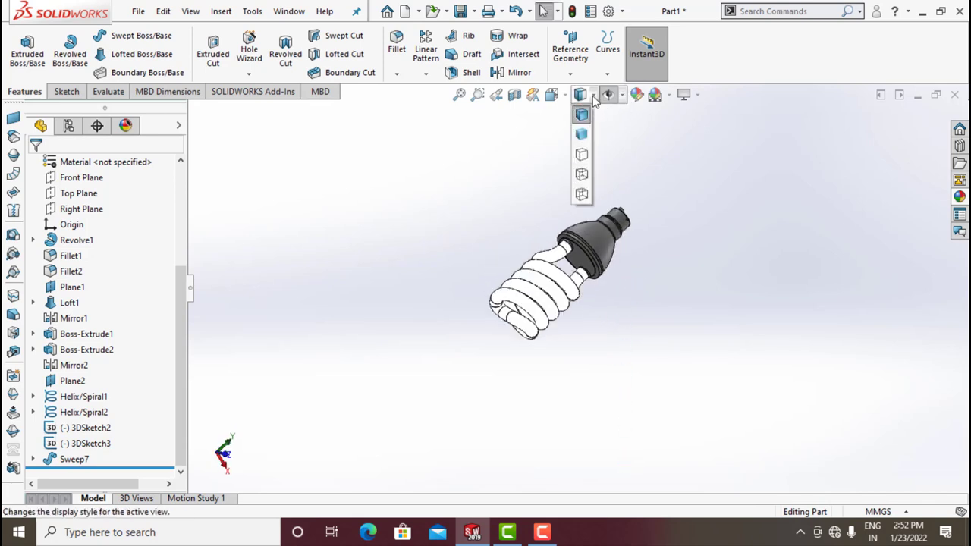
click(583, 138)
mouse_move(571, 229)
middle_down()
mouse_move(579, 211)
mouse_move(494, 331)
mouse_move(515, 325)
mouse_move(611, 101)
middle_up()
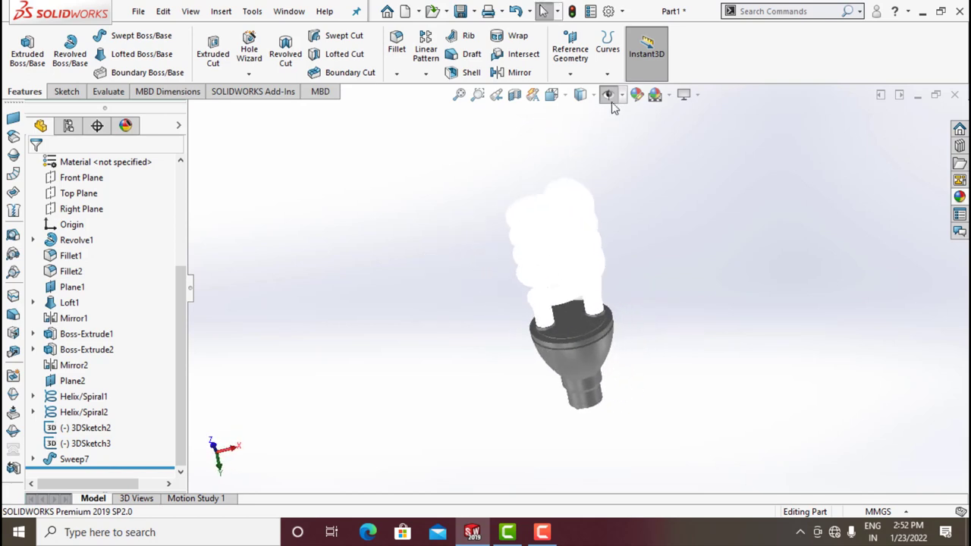
Try the Plain White scene, then apply Backdrop - Grey with Overhead Light.
click(669, 98)
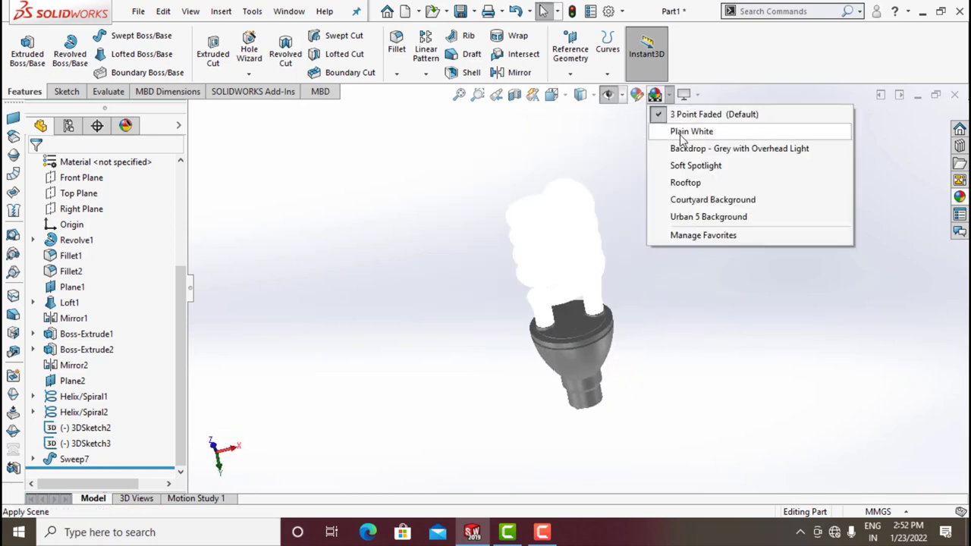
click(683, 132)
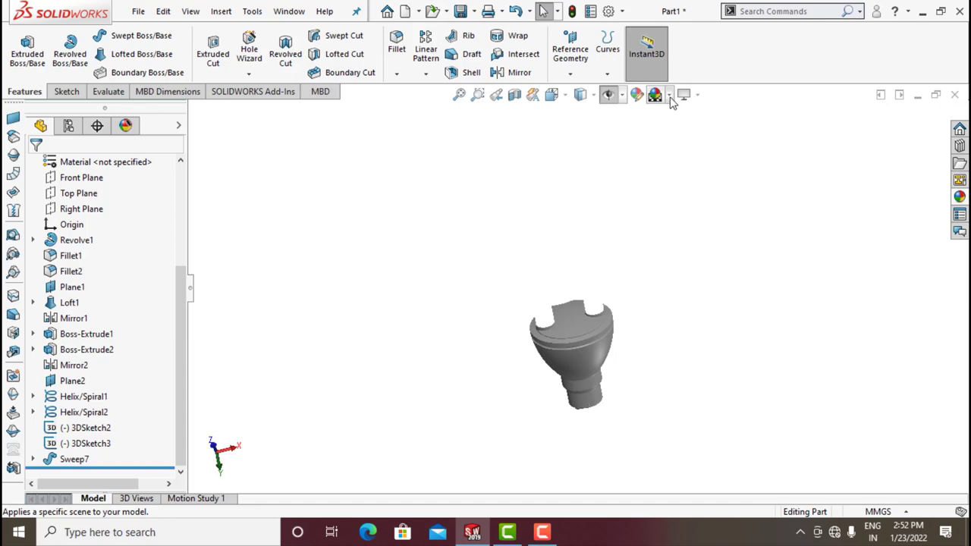
click(669, 97)
click(683, 148)
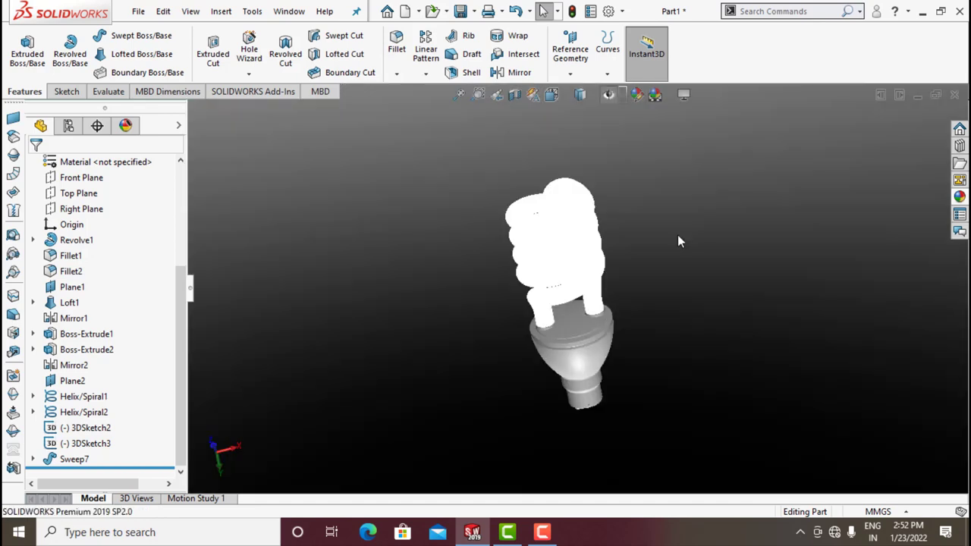
mouse_move(677, 238)
middle_down()
mouse_move(629, 195)
mouse_move(632, 243)
mouse_move(589, 126)
middle_up()
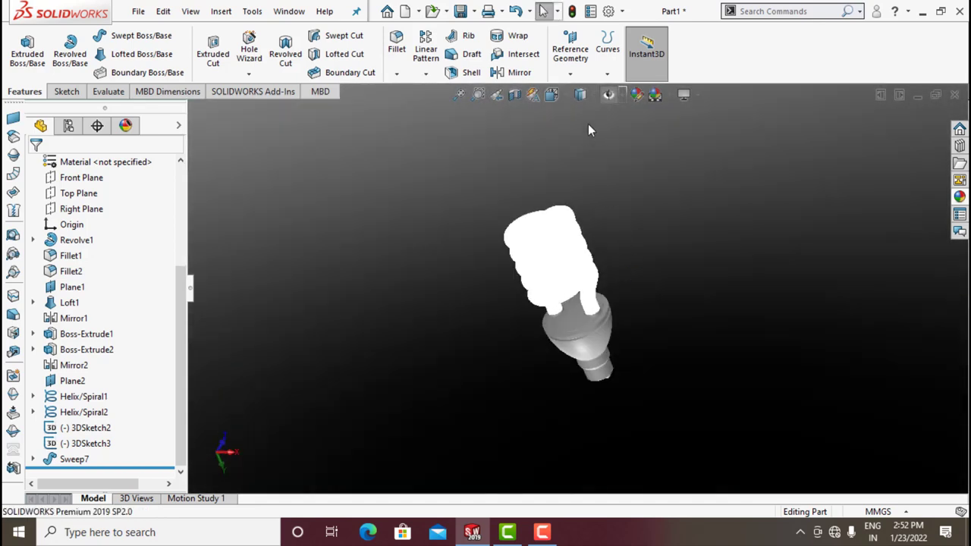
Restore Shaded With Edges and view the upright bulb against the dark backdrop.
click(590, 97)
click(588, 119)
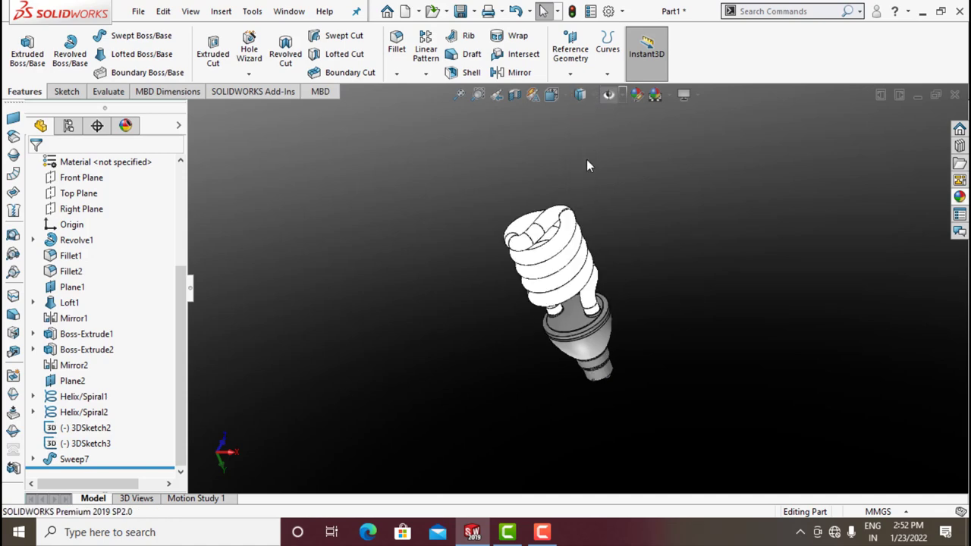
mouse_move(587, 160)
middle_down()
mouse_move(539, 162)
mouse_move(533, 226)
mouse_move(572, 162)
mouse_move(574, 265)
middle_up()
scroll(575, 264, down, 5)
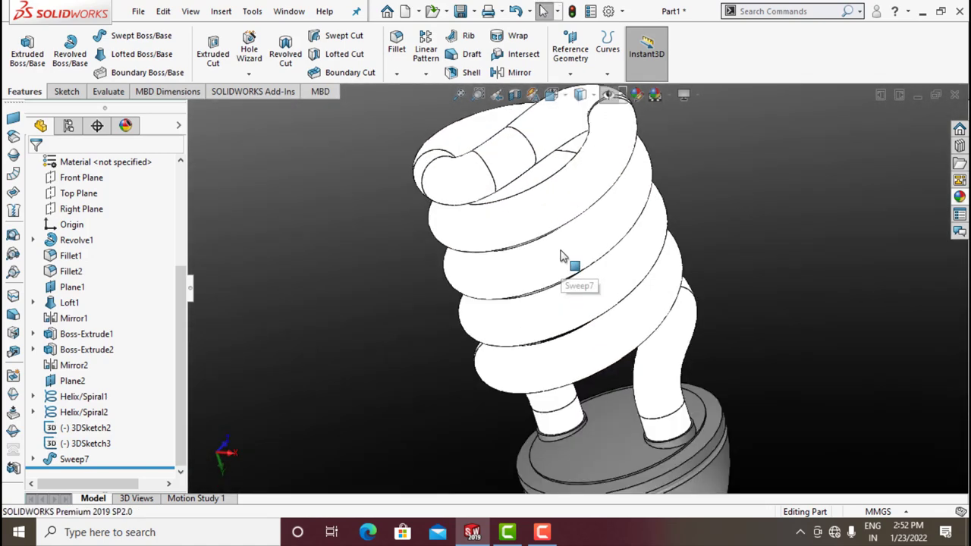
scroll(589, 233, down, 2)
scroll(590, 232, up, 2)
scroll(611, 304, up, 5)
scroll(601, 345, up, 1)
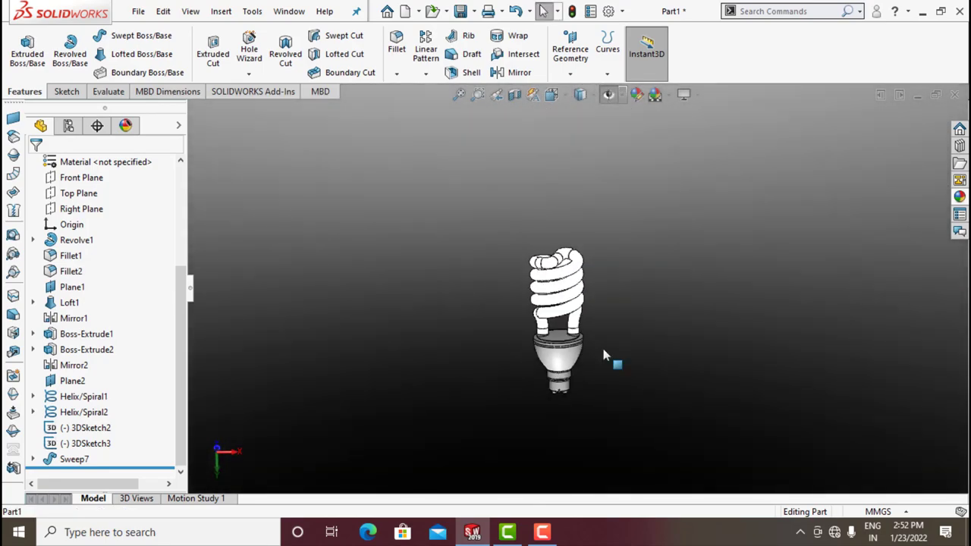